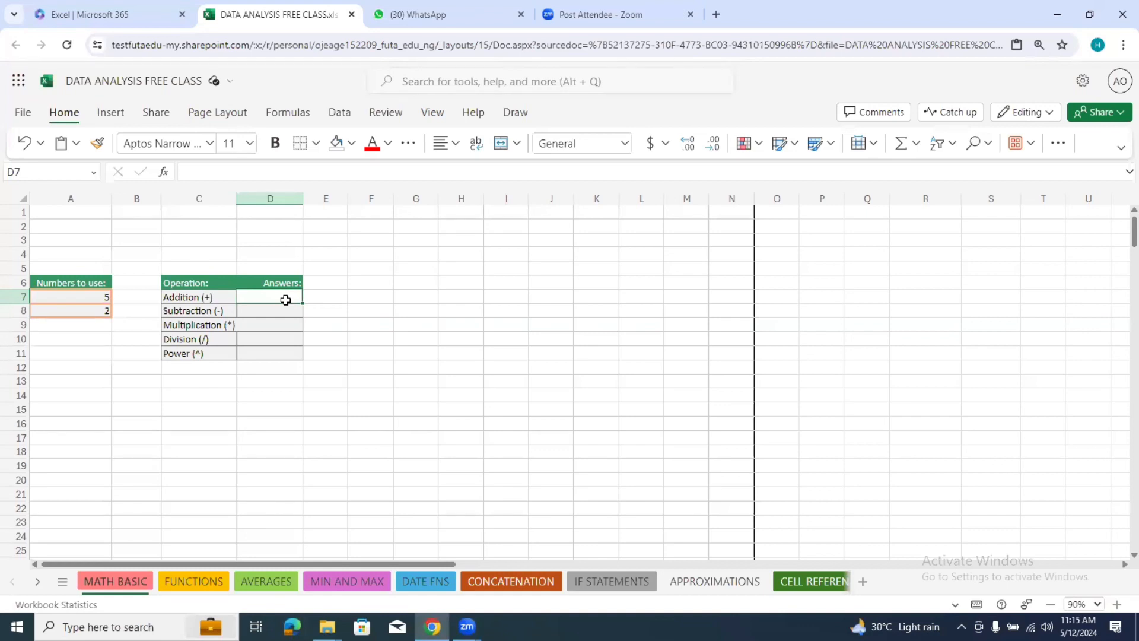
Step: Enter a formula in the Addition answer cell D7 that adds A7 and A8 (=A7+A8)
{"action": "type", "text": "="}
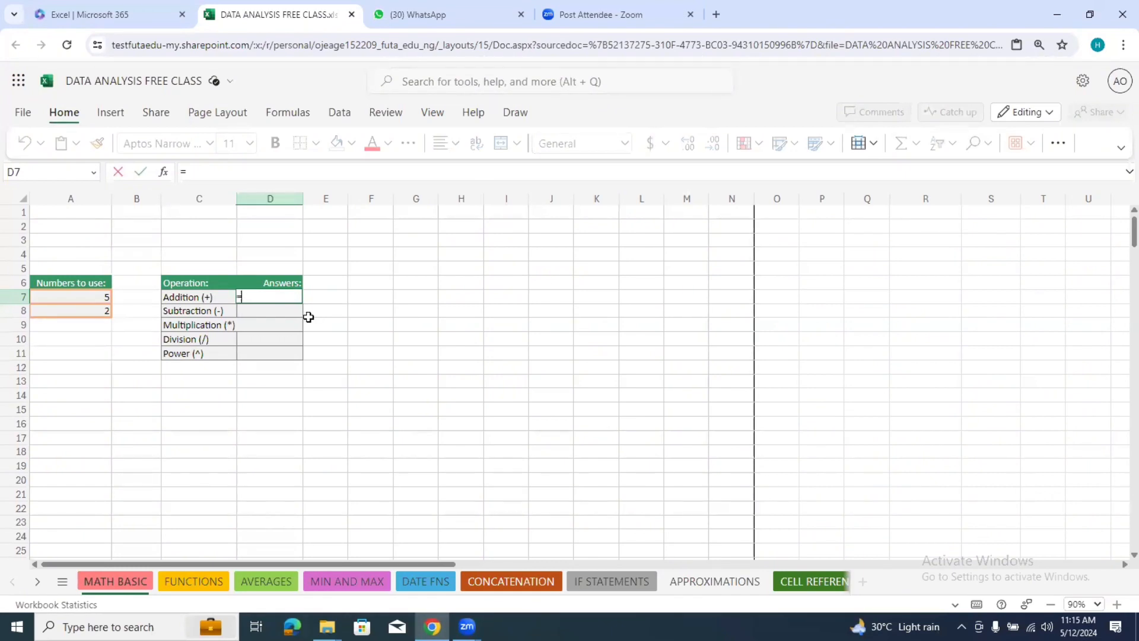
{"action": "left_click", "coordinate": [98, 296]}
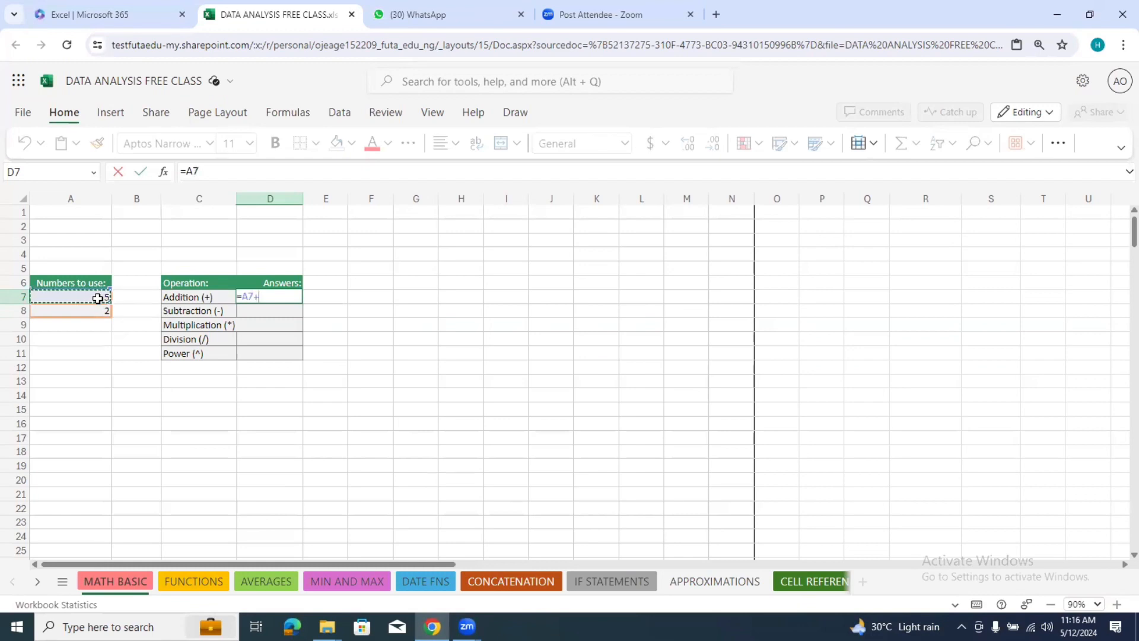
{"action": "type", "text": "+"}
{"action": "left_click", "coordinate": [101, 310]}
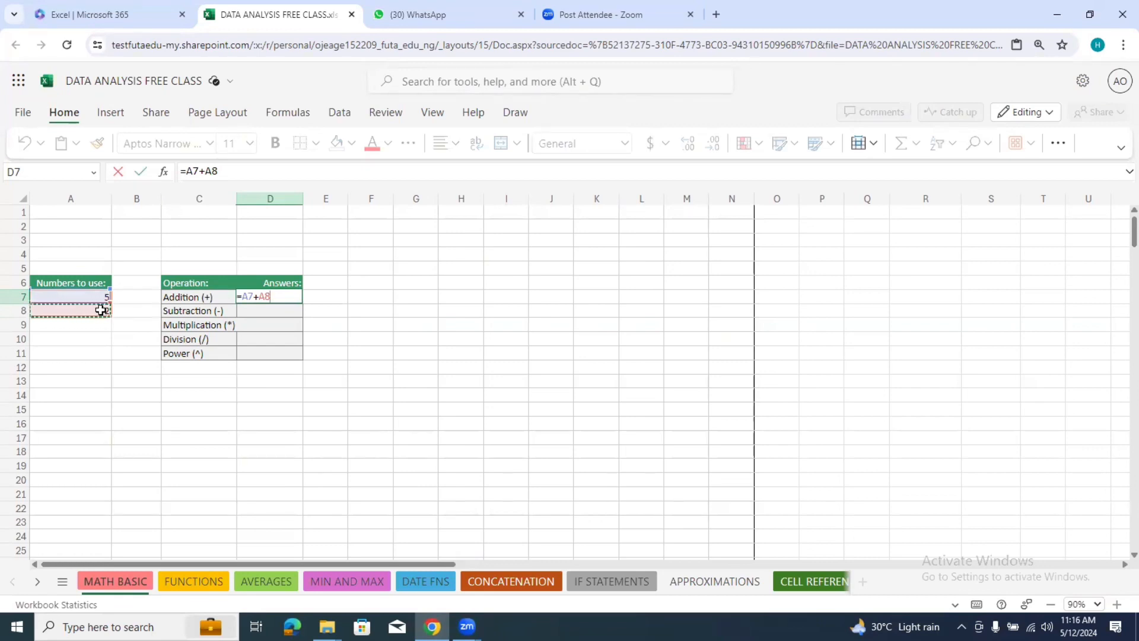
{"action": "key", "text": "Return"}
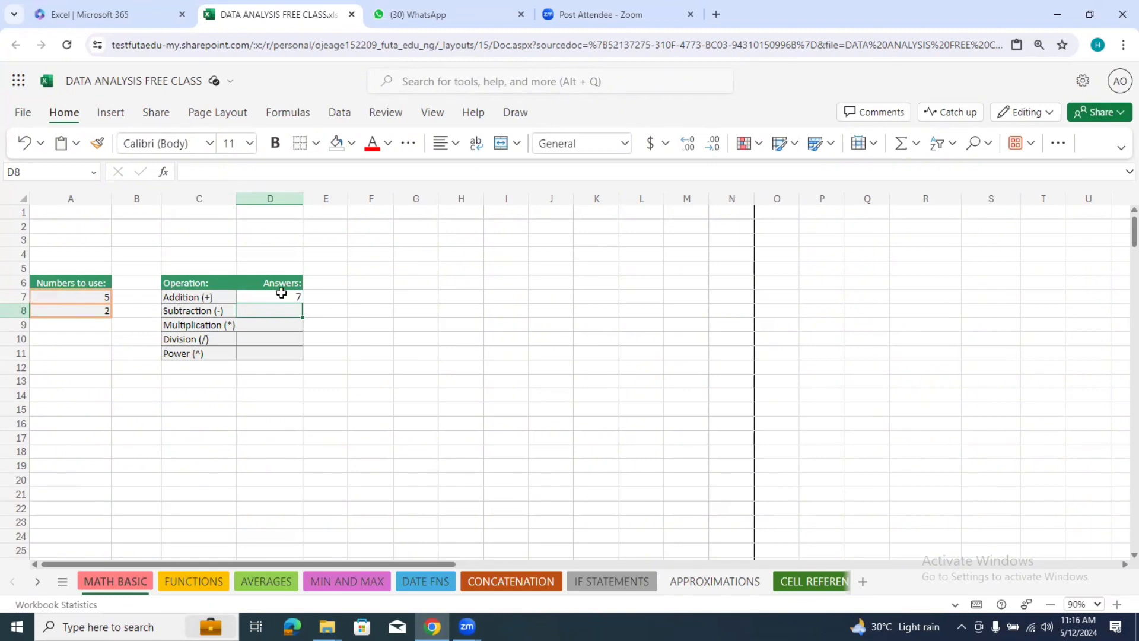
Step: In cell E7, beside the Addition answer, add the two numbers with the SUM function over A7:A8
{"action": "left_click", "coordinate": [326, 296]}
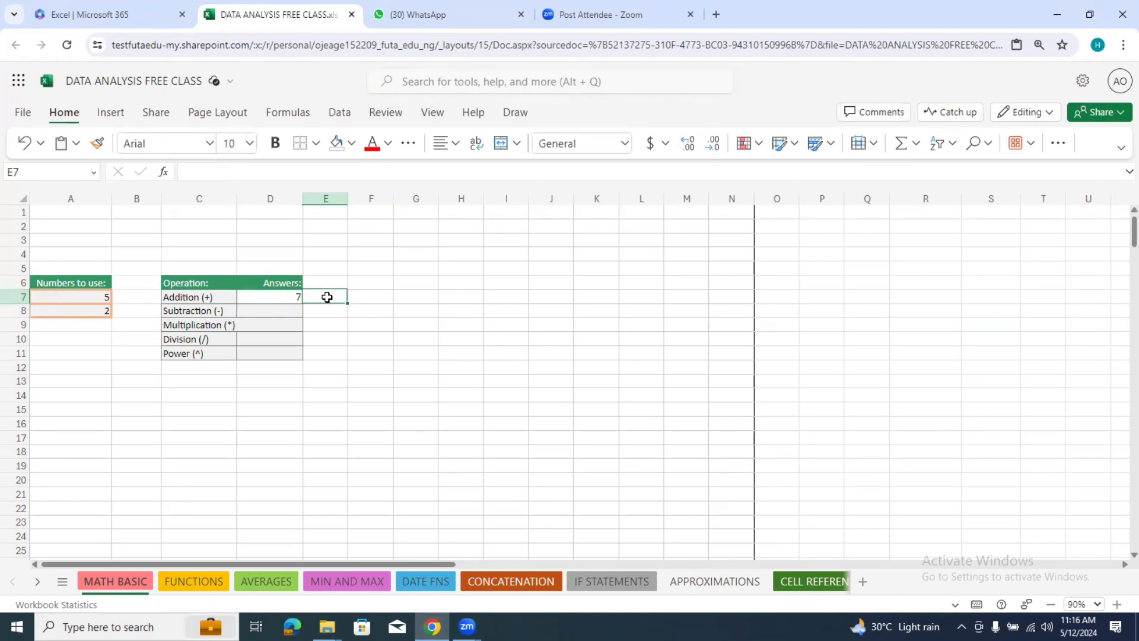
{"action": "type", "text": "="}
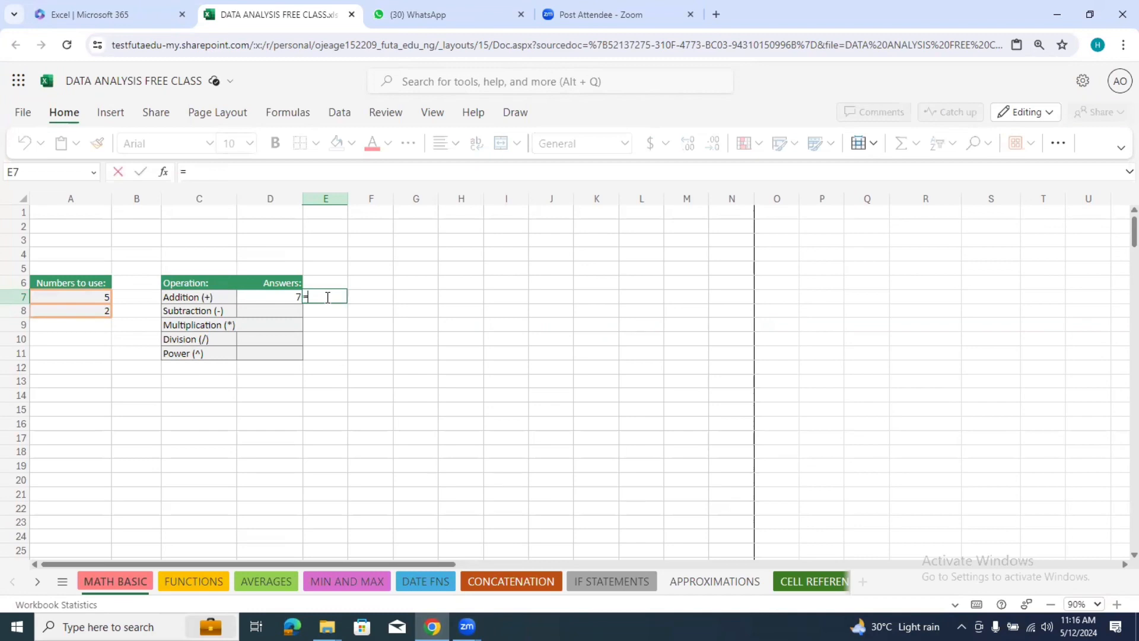
{"action": "type", "text": "su"}
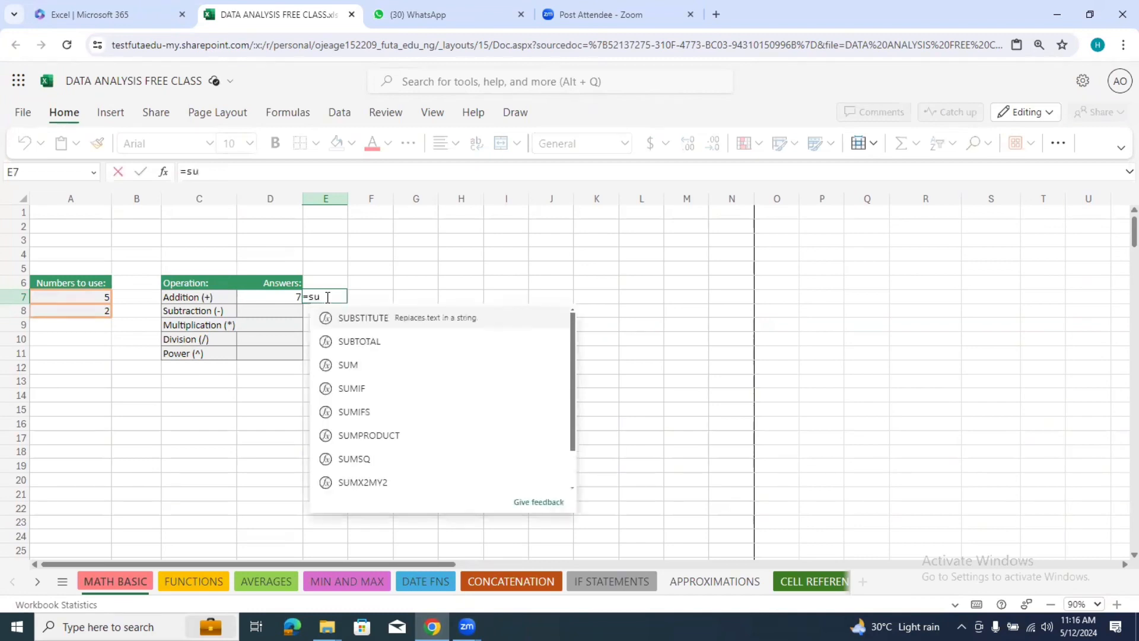
{"action": "type", "text": "m"}
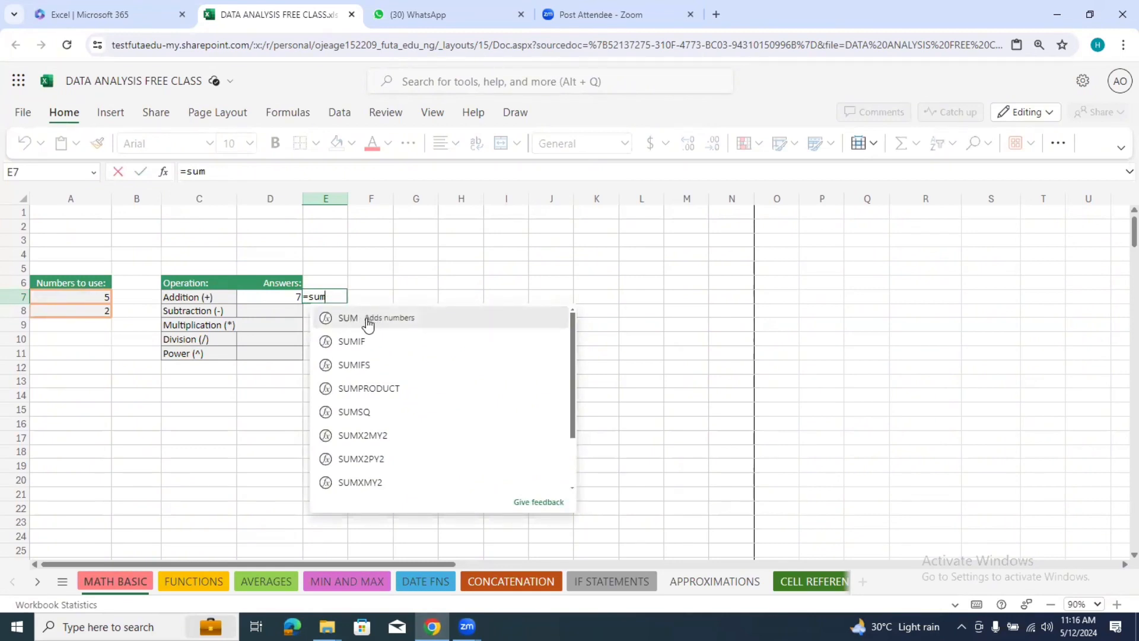
{"action": "left_click", "coordinate": [402, 322]}
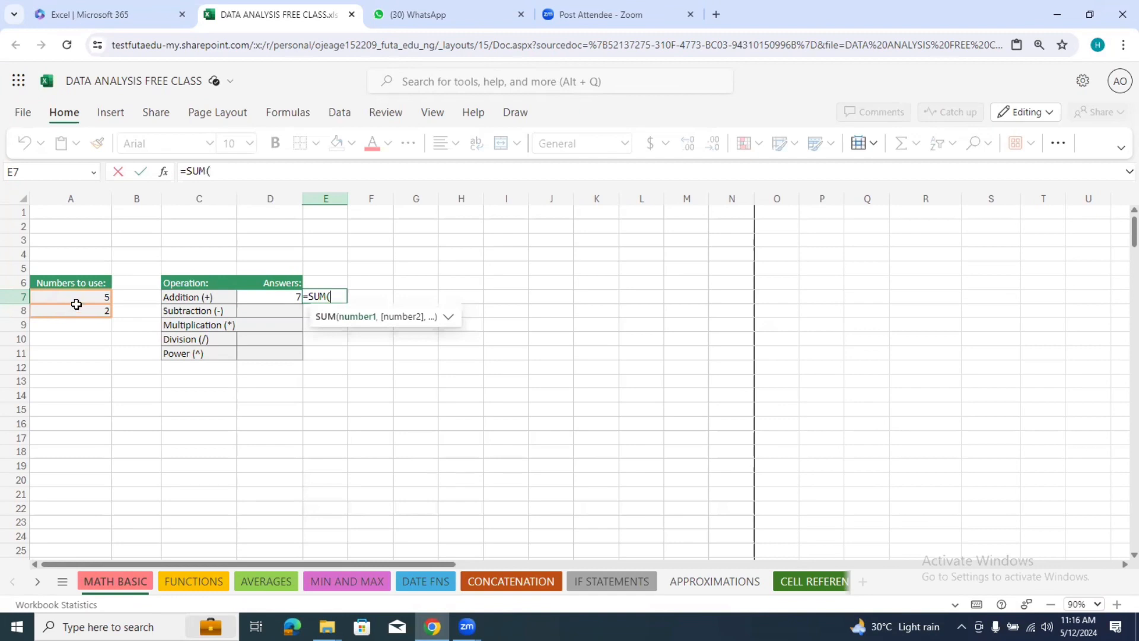
{"action": "left_click_drag", "start_coordinate": [76, 299], "coordinate": [76, 309]}
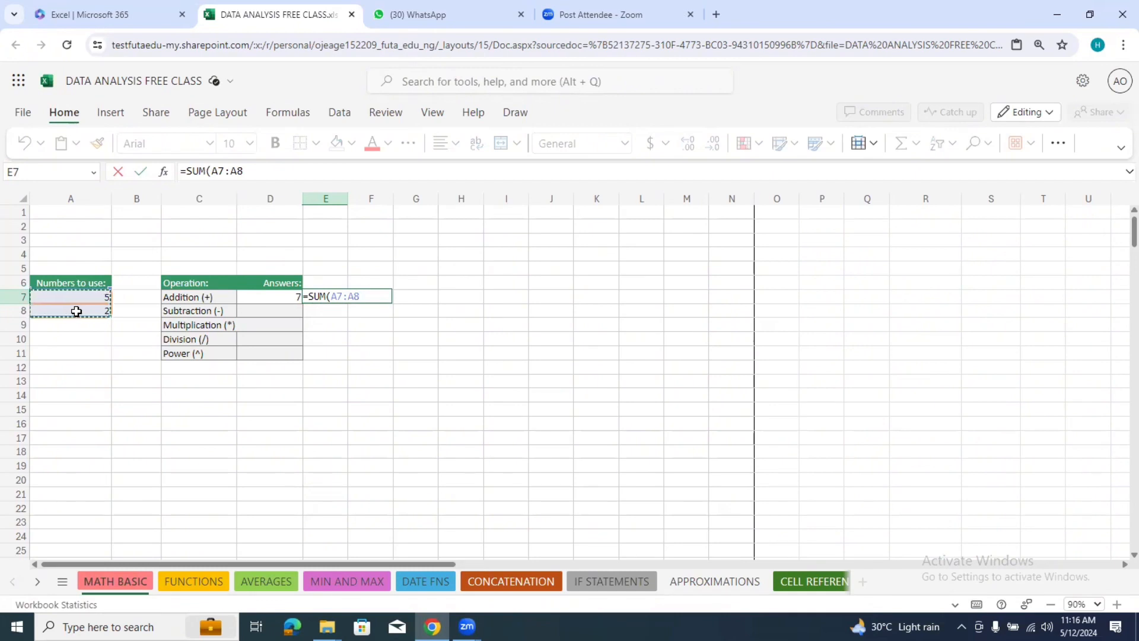
{"action": "key", "text": "Return"}
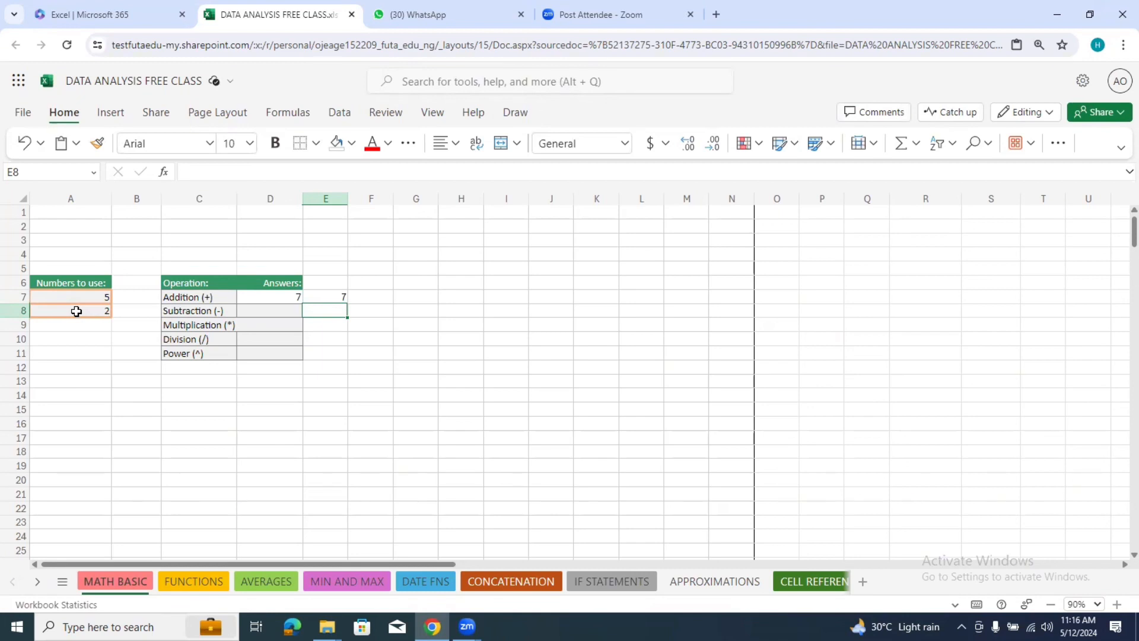
Step: Enter a formula in the Subtraction answer cell D8 that subtracts A8 from A7 (=A7-A8)
{"action": "left_click", "coordinate": [280, 309]}
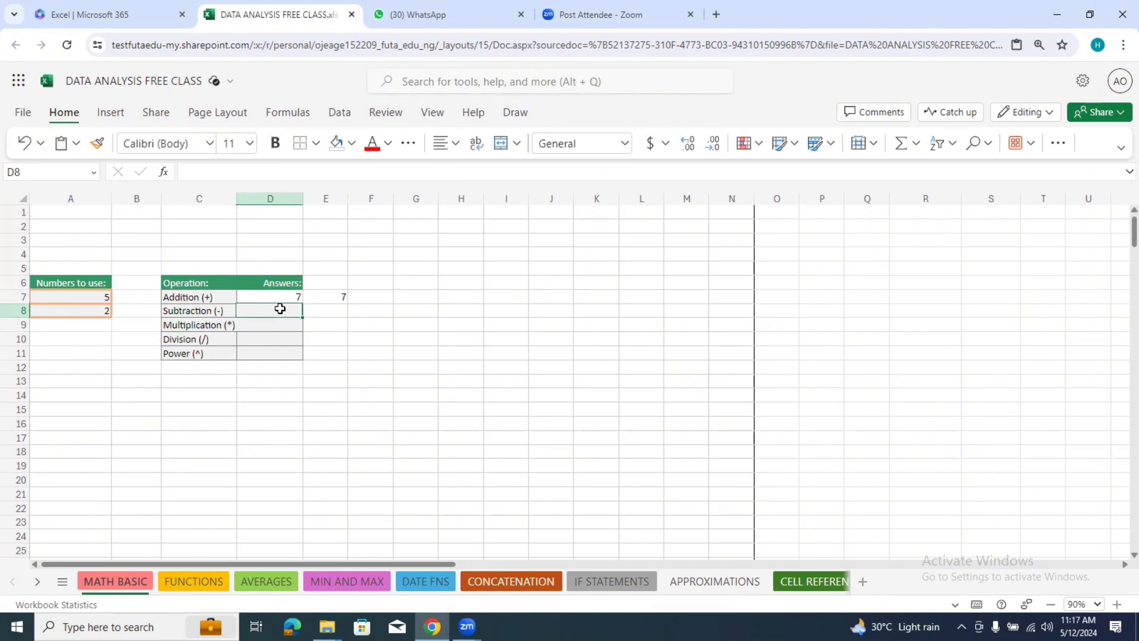
{"action": "type", "text": "="}
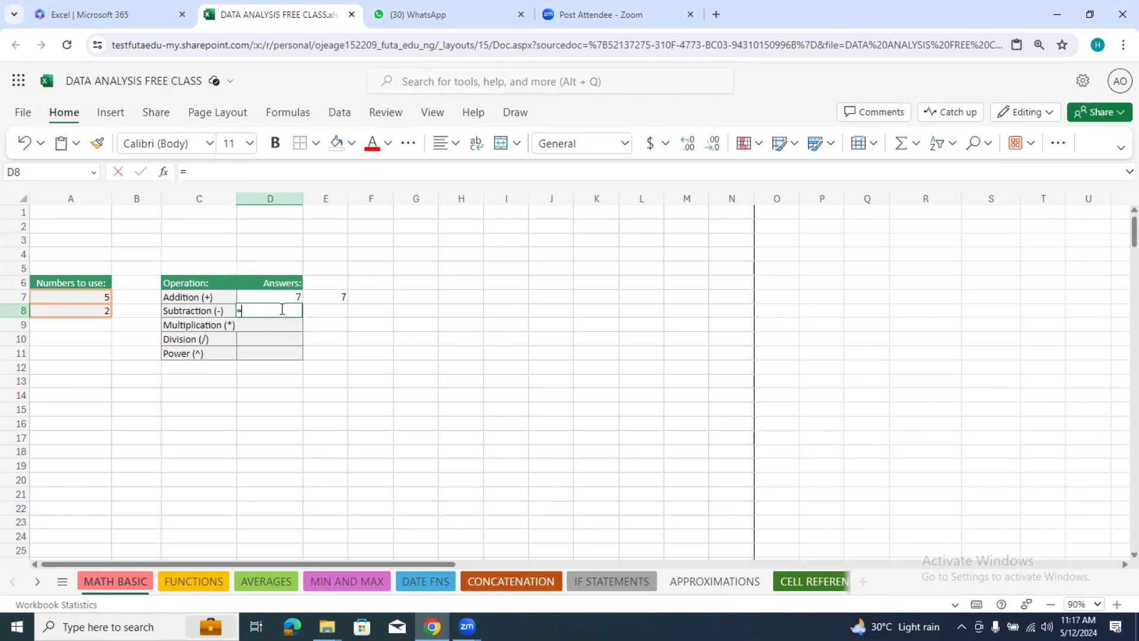
{"action": "left_click", "coordinate": [102, 297]}
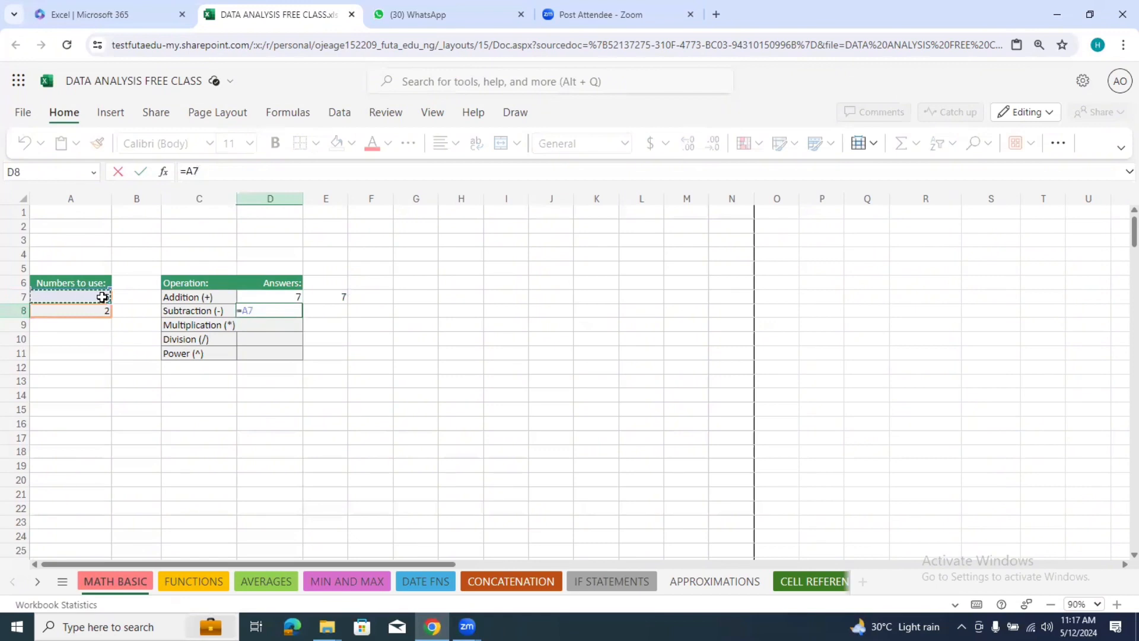
{"action": "type", "text": "-"}
{"action": "left_click", "coordinate": [102, 313]}
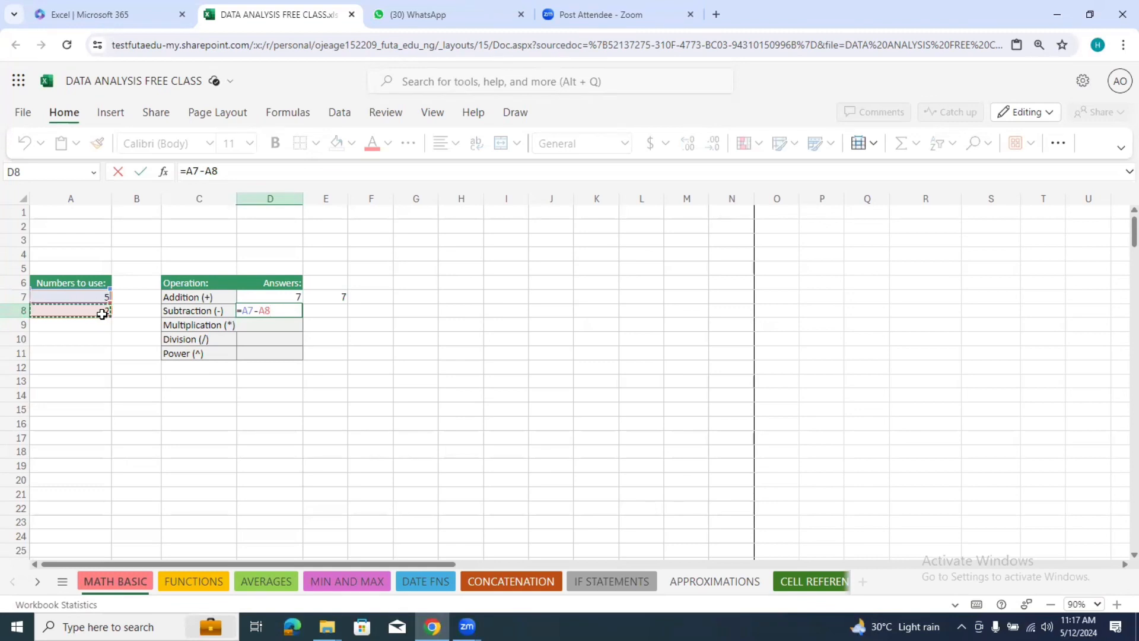
{"action": "key", "text": "Return"}
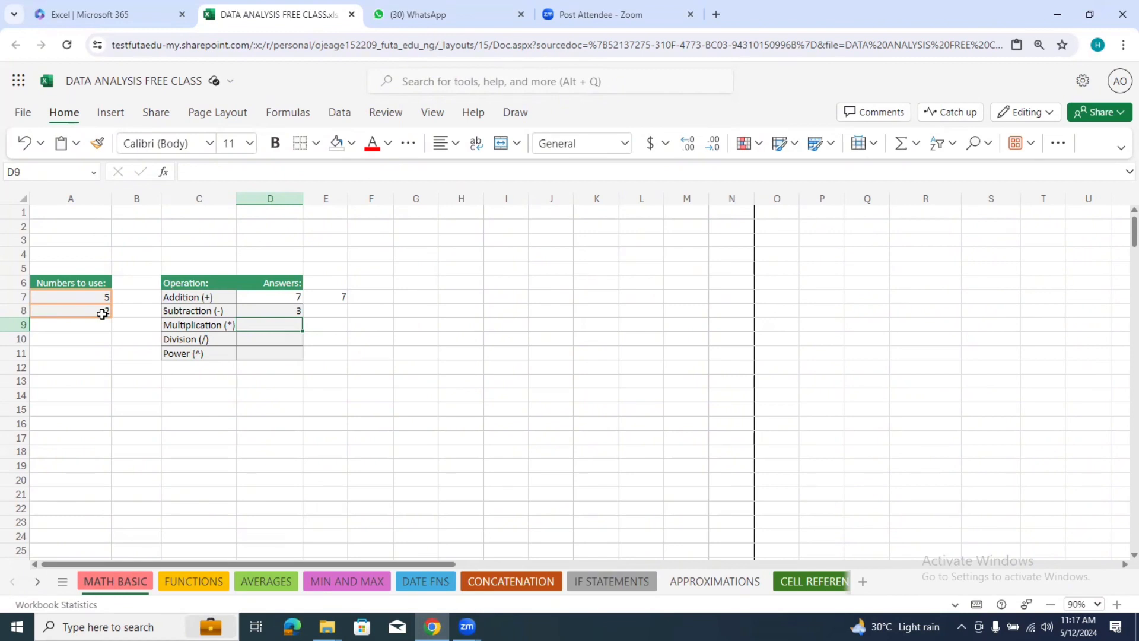
Step: Enter a formula in the Multiplication answer cell D9 that multiplies A7 by A8 (=A7*A8)
{"action": "type", "text": "="}
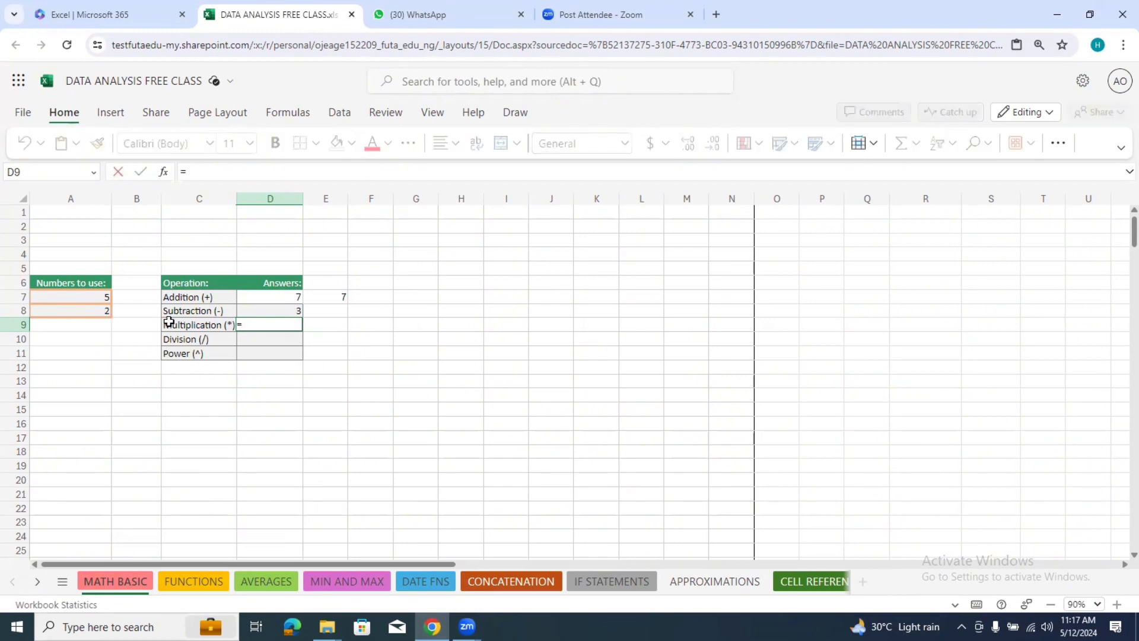
{"action": "left_click", "coordinate": [96, 298]}
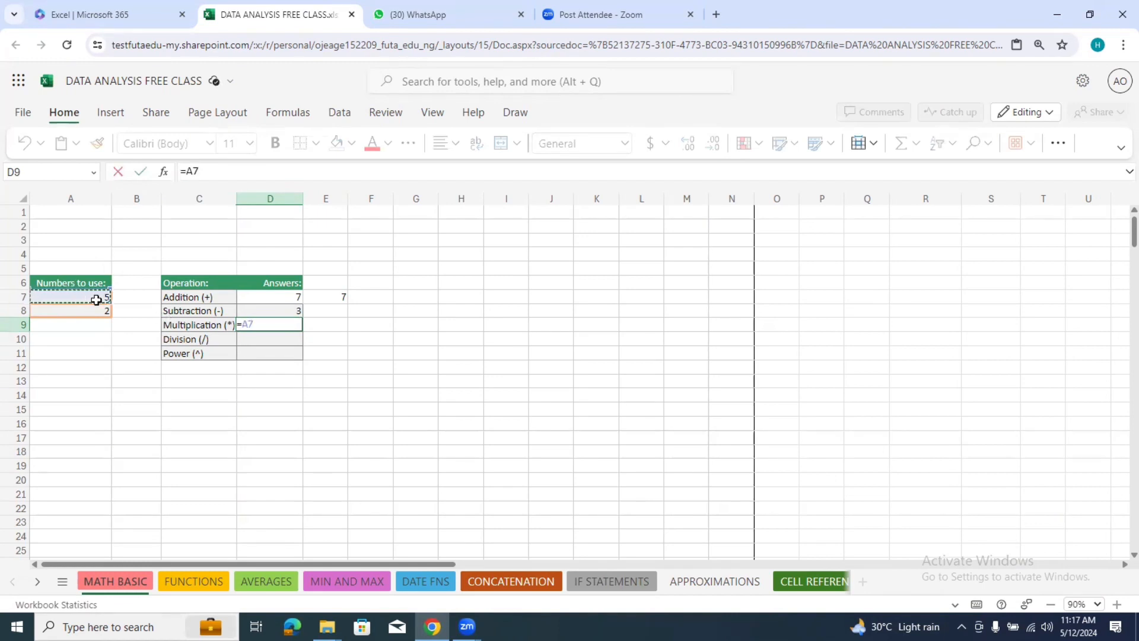
{"action": "type", "text": "*"}
{"action": "left_click", "coordinate": [99, 314]}
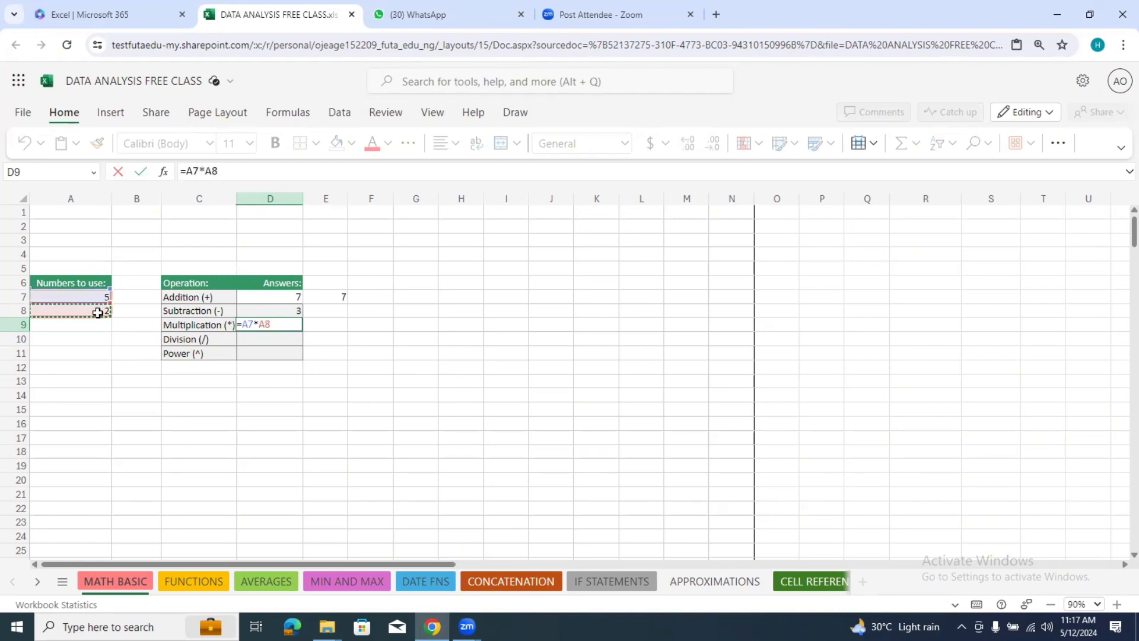
{"action": "key", "text": "Return"}
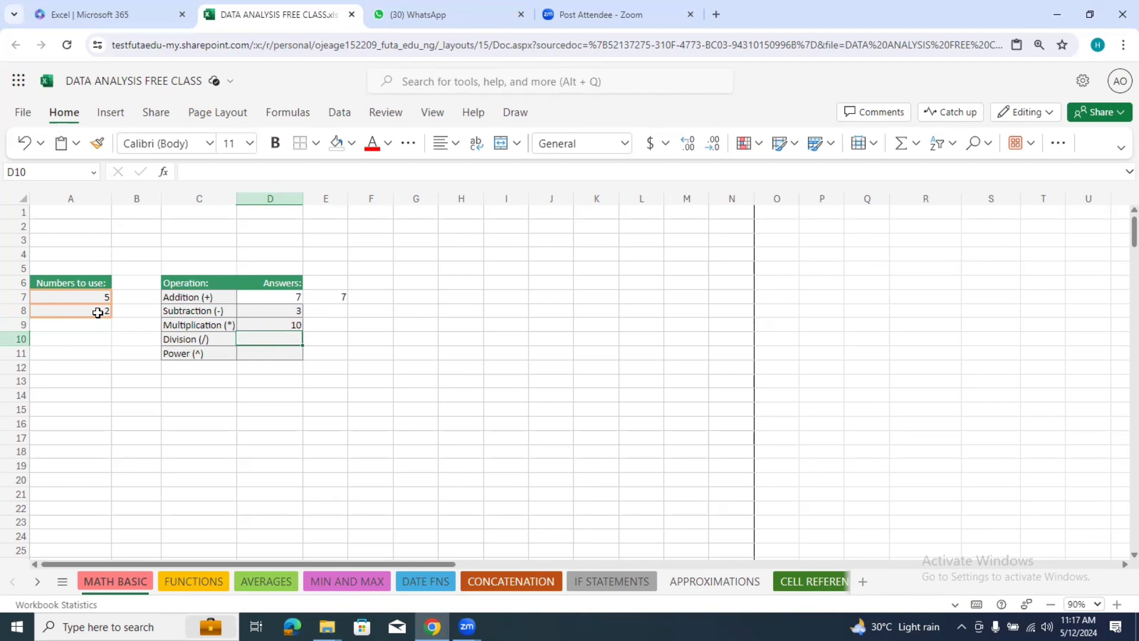
Step: Enter a formula in the Division answer cell D10 that divides A7 by A8 (=A7/A8)
{"action": "type", "text": "="}
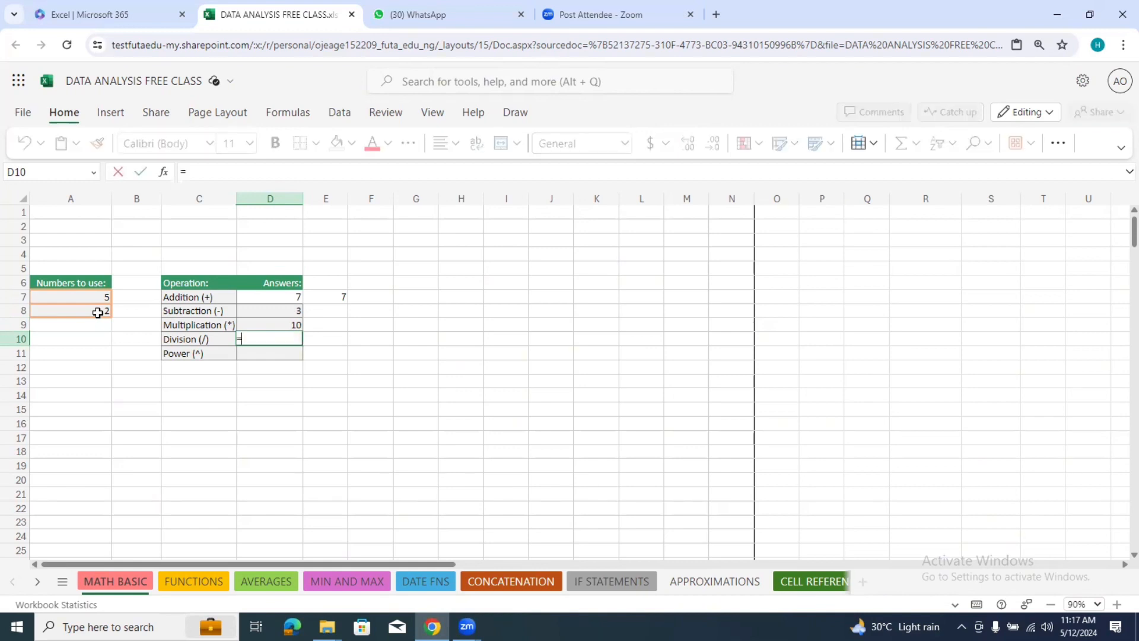
{"action": "left_click", "coordinate": [103, 298]}
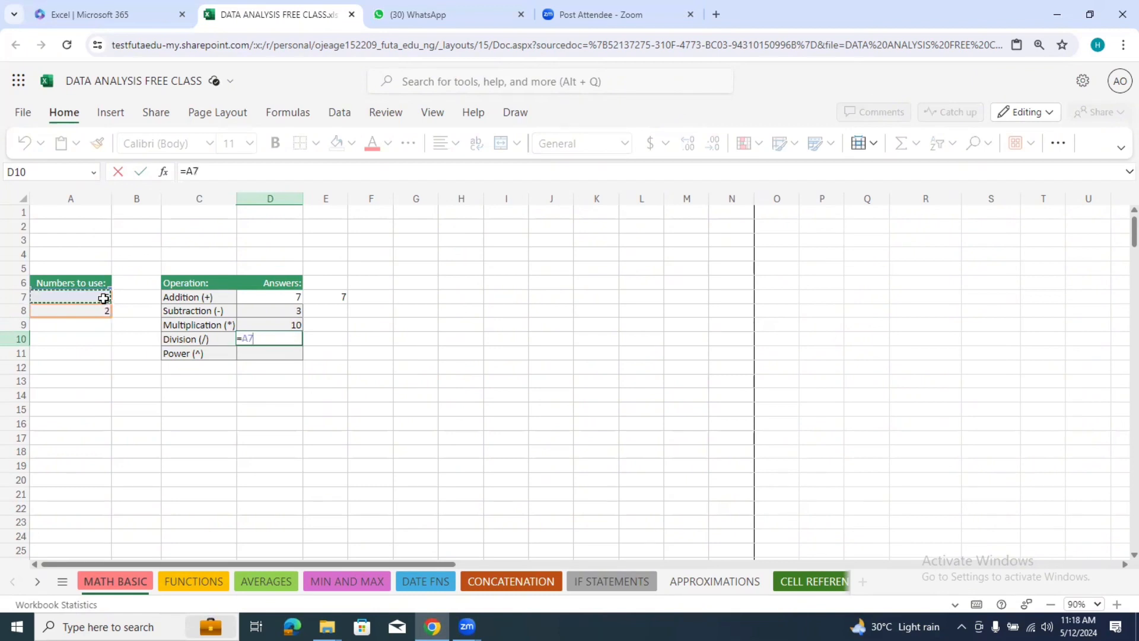
{"action": "type", "text": "/"}
{"action": "key", "text": "BackSpace"}
{"action": "type", "text": "/"}
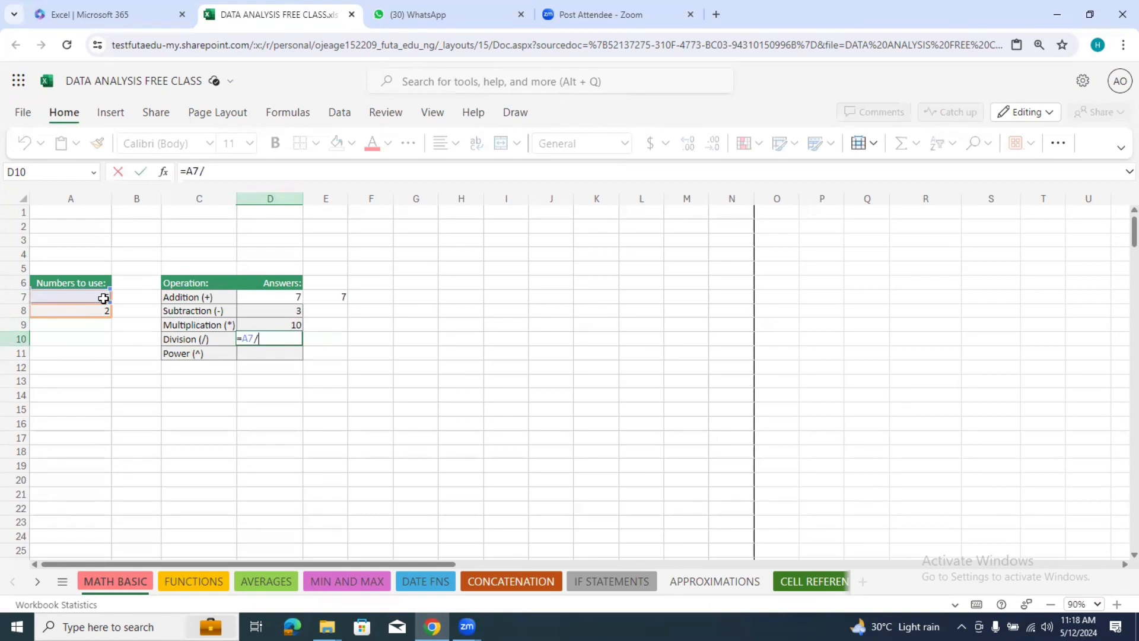
{"action": "left_click", "coordinate": [107, 311]}
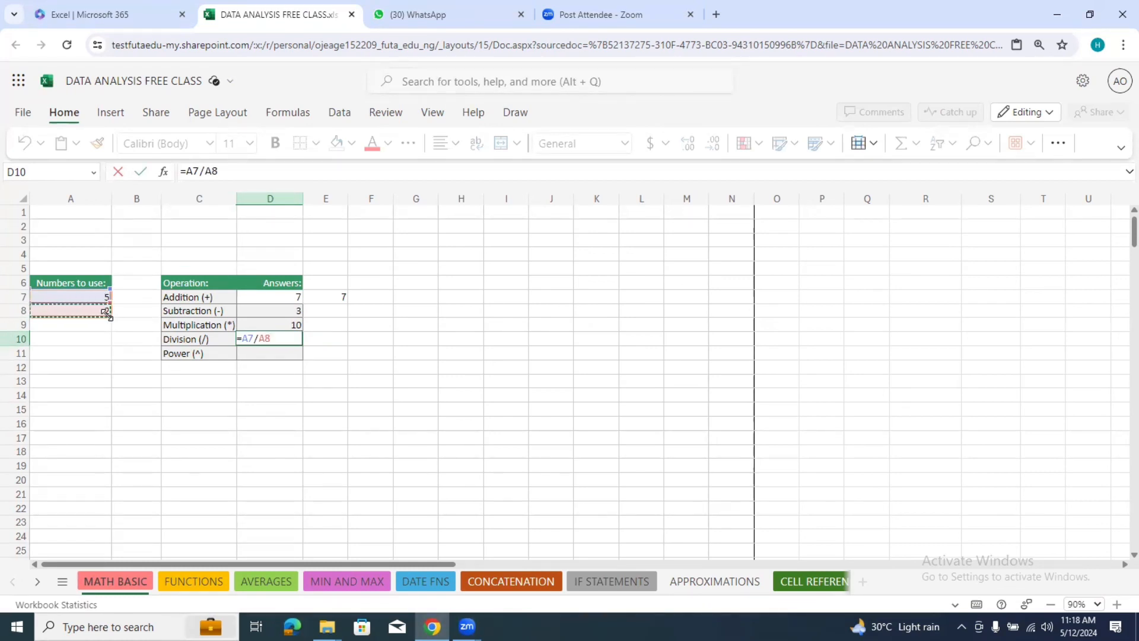
{"action": "key", "text": "Return"}
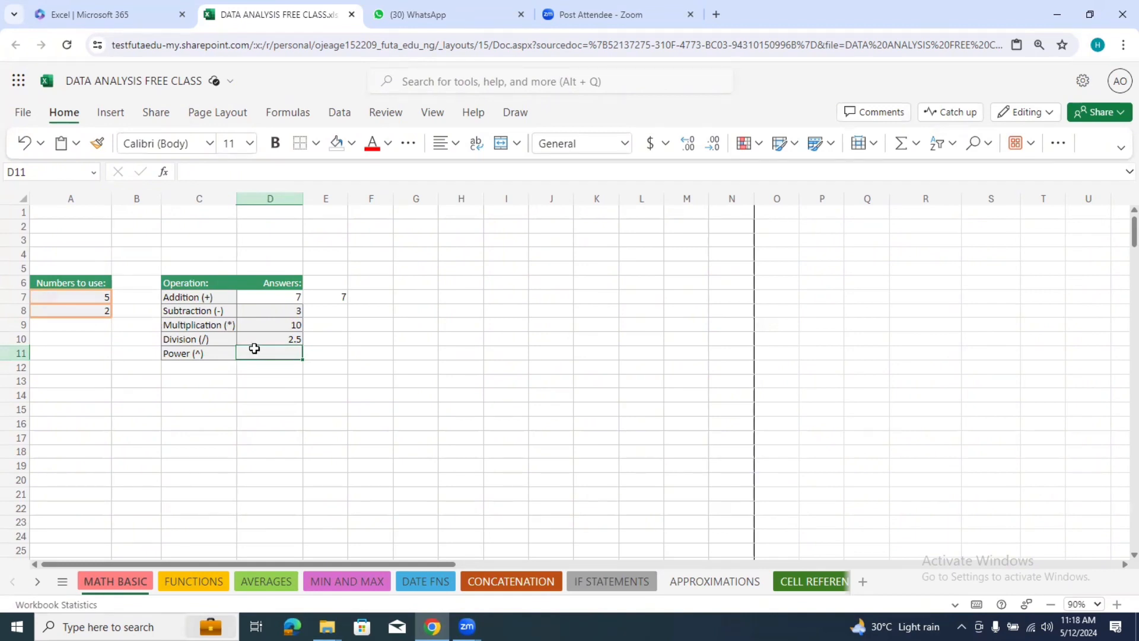
Step: Enter a formula in the Power answer cell D11 that raises A7 to the power of A8 (=A7^A8)
{"action": "type", "text": "="}
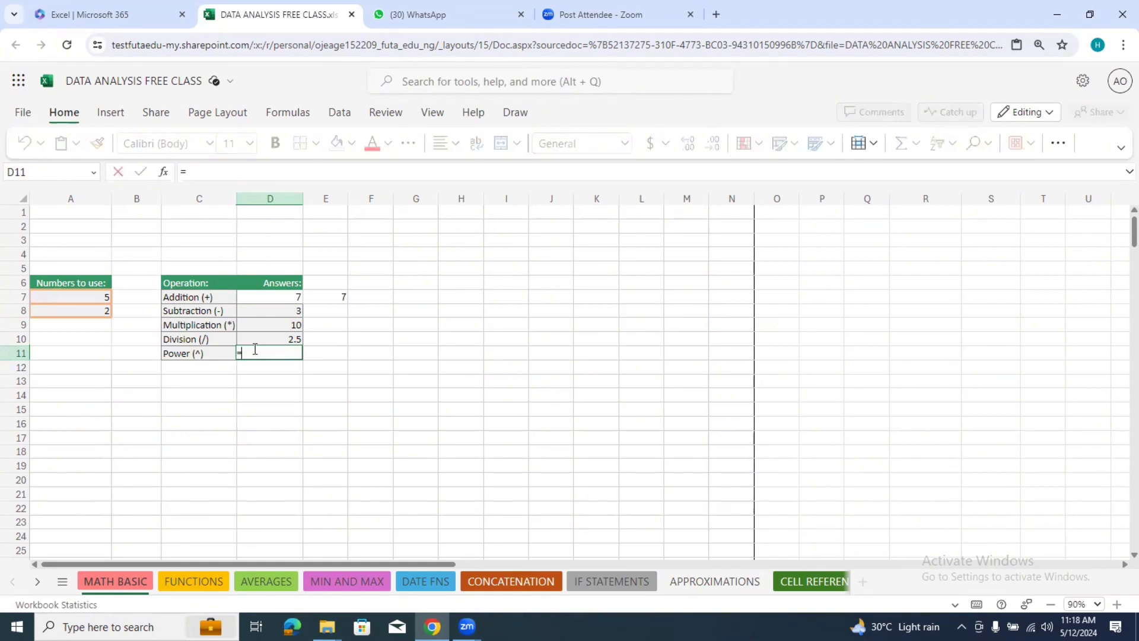
{"action": "left_click", "coordinate": [94, 297]}
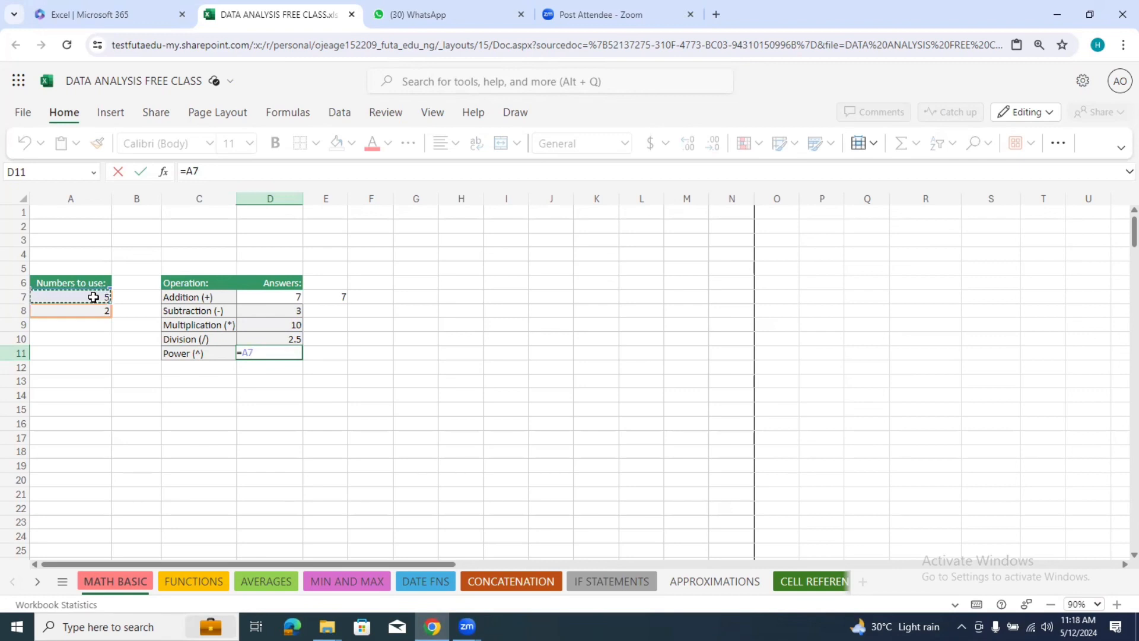
{"action": "type", "text": "^"}
{"action": "left_click", "coordinate": [96, 309]}
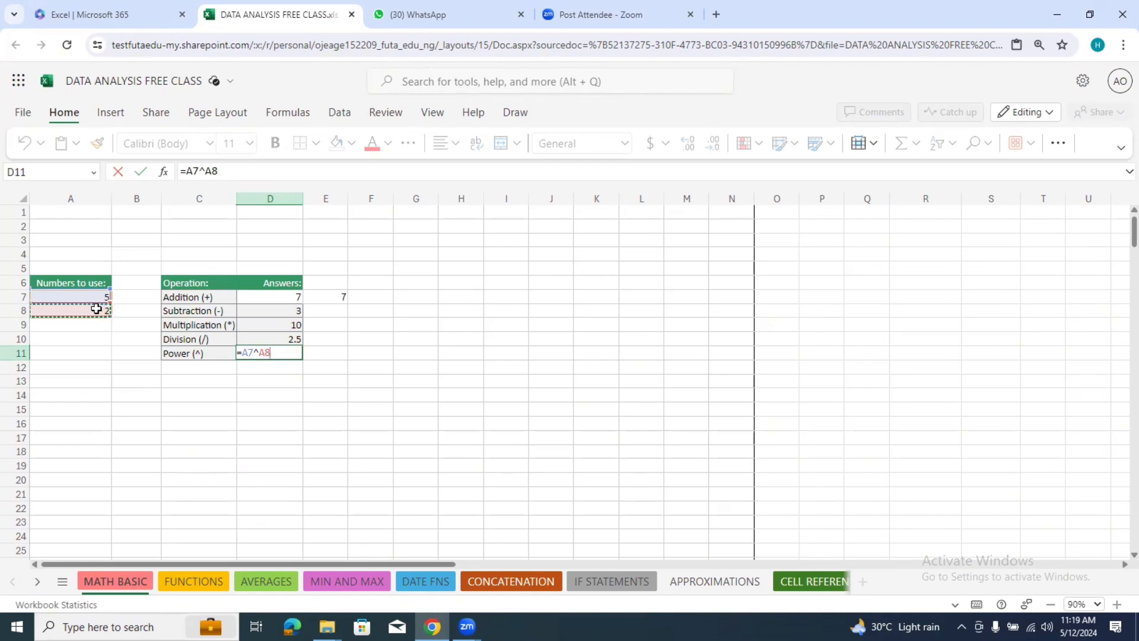
{"action": "key", "text": "Return"}
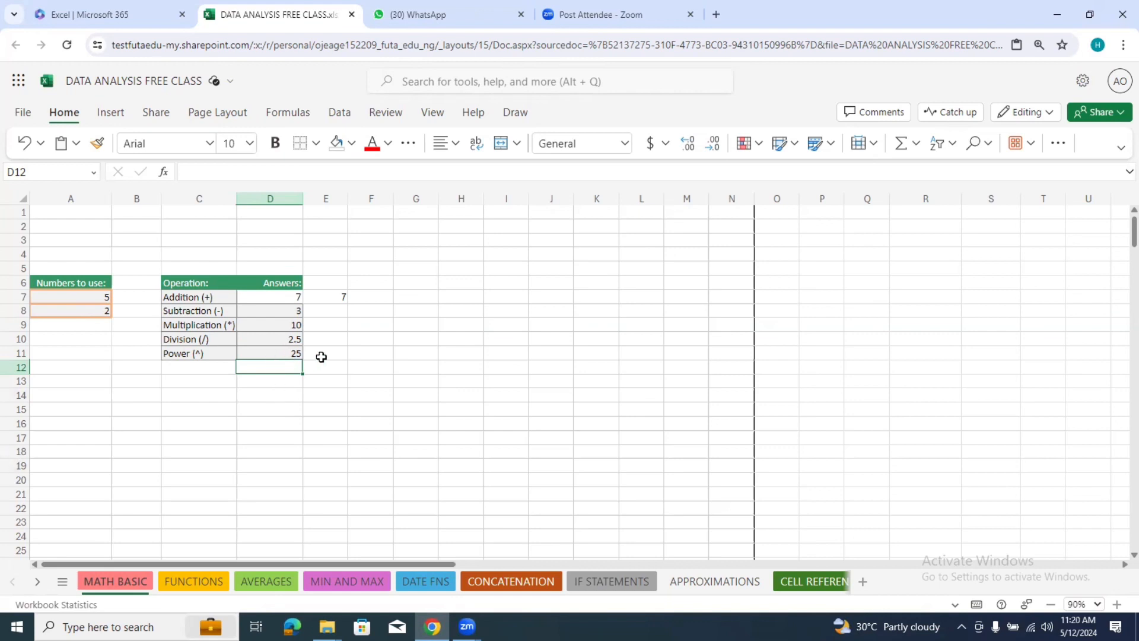
Step: Clear the Power answer in D11 and enter the exponent formula =A7^A8 again
{"action": "left_click", "coordinate": [293, 351]}
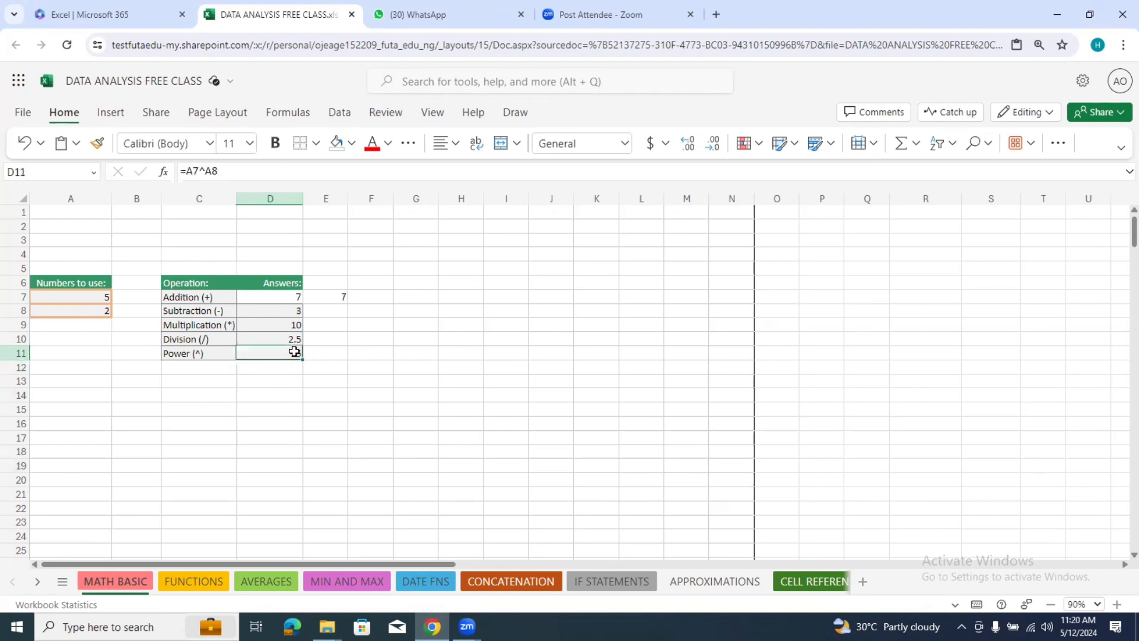
{"action": "key", "text": "Delete"}
{"action": "type", "text": "="}
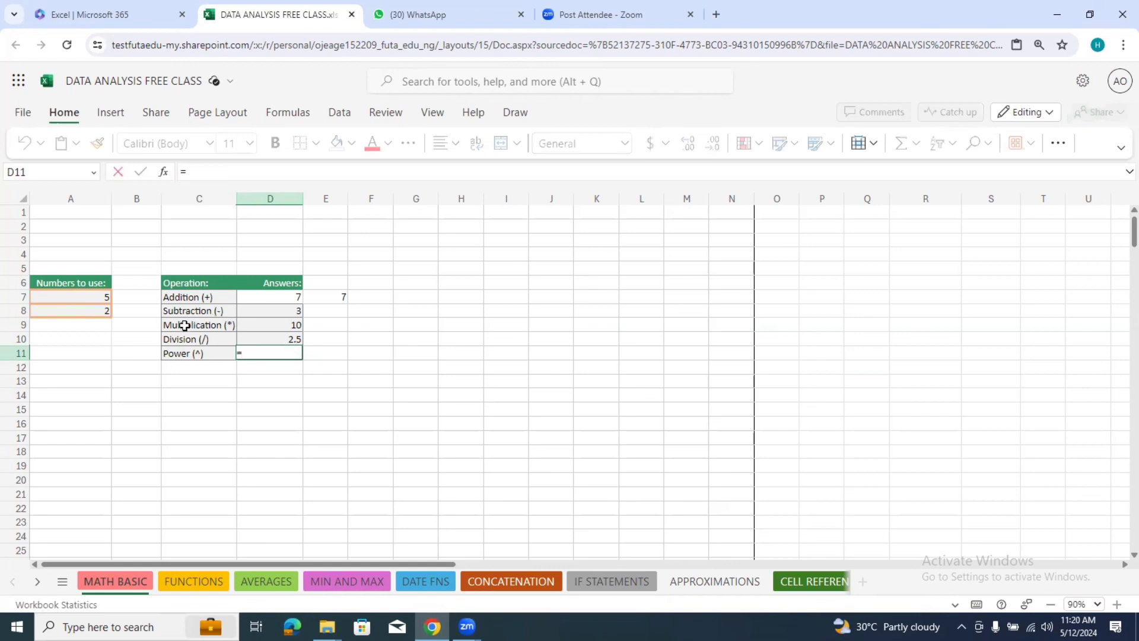
{"action": "left_click", "coordinate": [102, 296]}
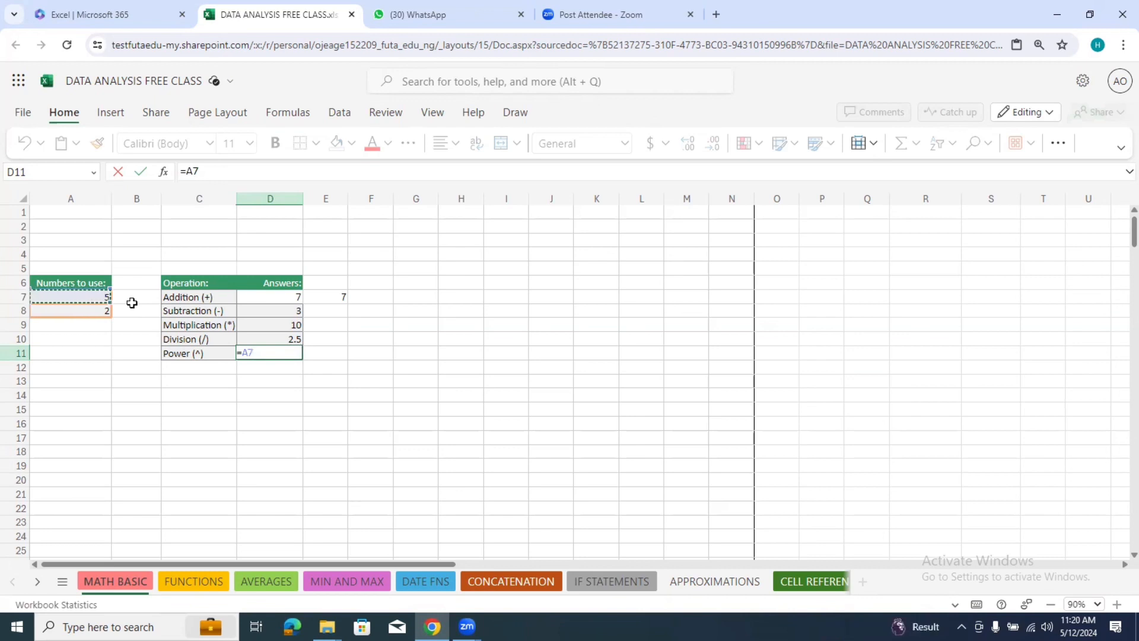
{"action": "type", "text": "^"}
{"action": "left_click", "coordinate": [92, 313]}
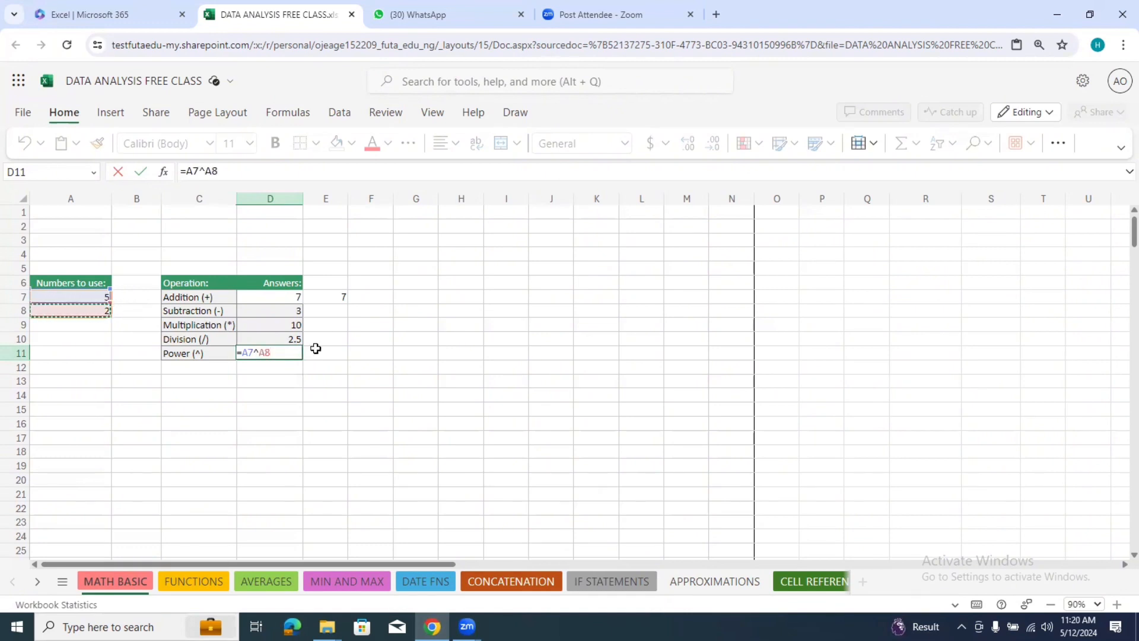
{"action": "key", "text": "Return"}
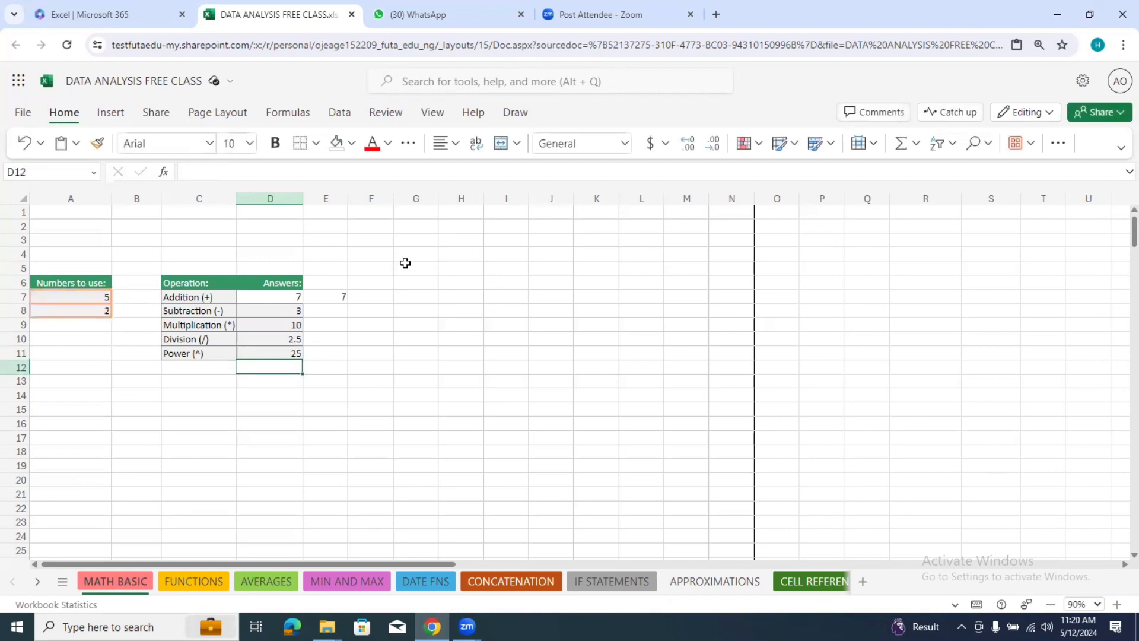
{"action": "left_click", "coordinate": [418, 229]}
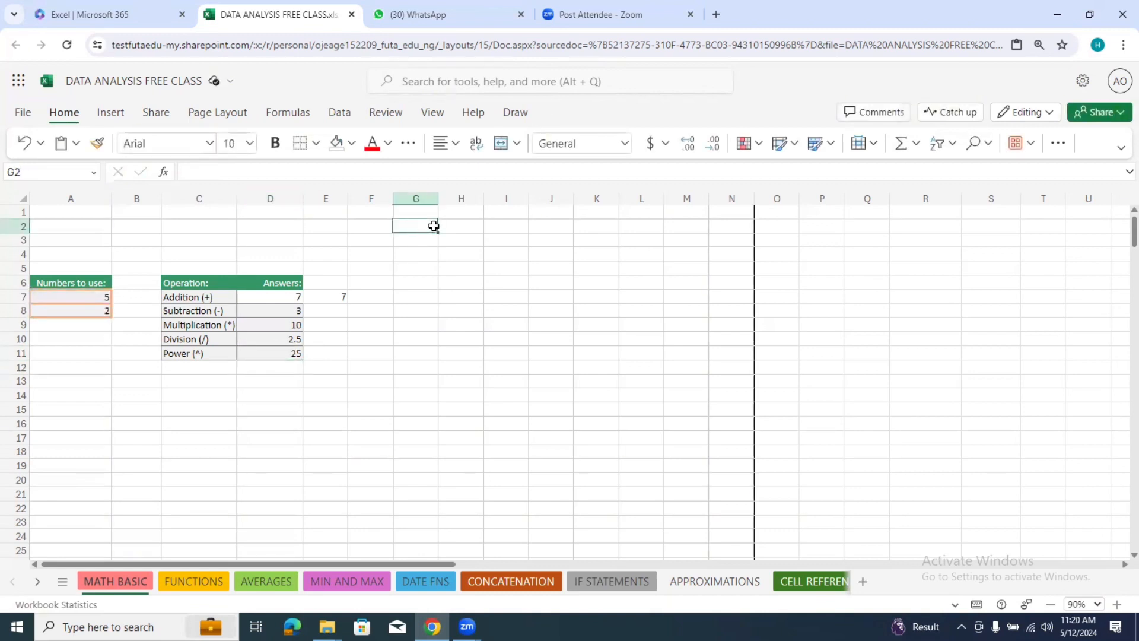
Step: Enter the power expression 5^2 as plain text, without an equals sign, in cell G2
{"action": "type", "text": "5"}
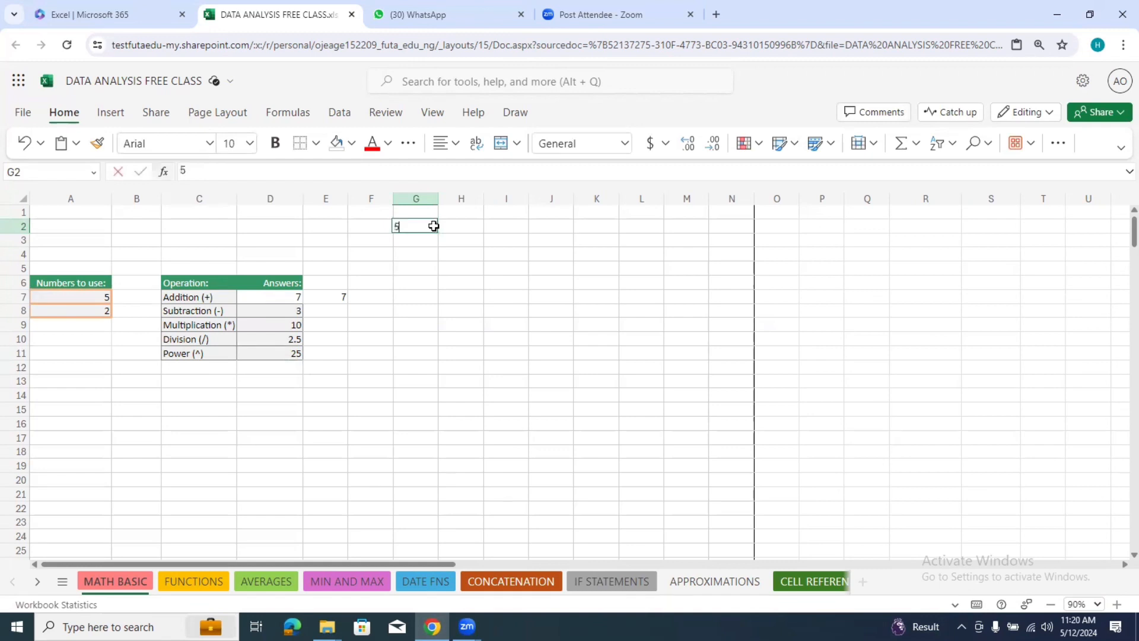
{"action": "type", "text": "^"}
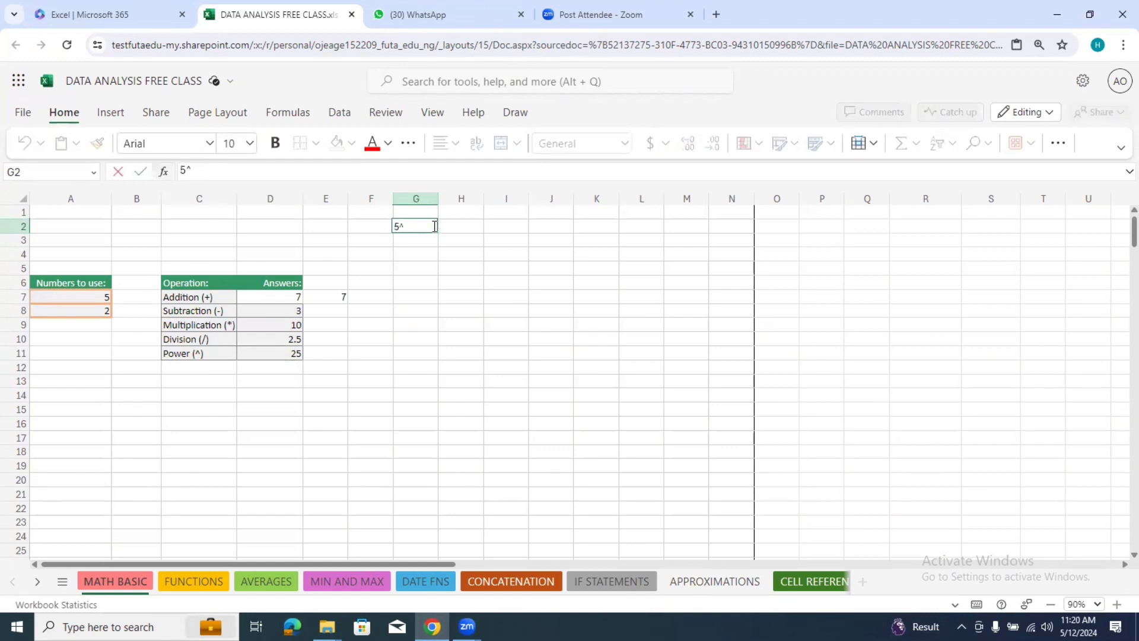
{"action": "type", "text": "2"}
{"action": "left_click", "coordinate": [447, 249]}
{"action": "left_click", "coordinate": [401, 215]}
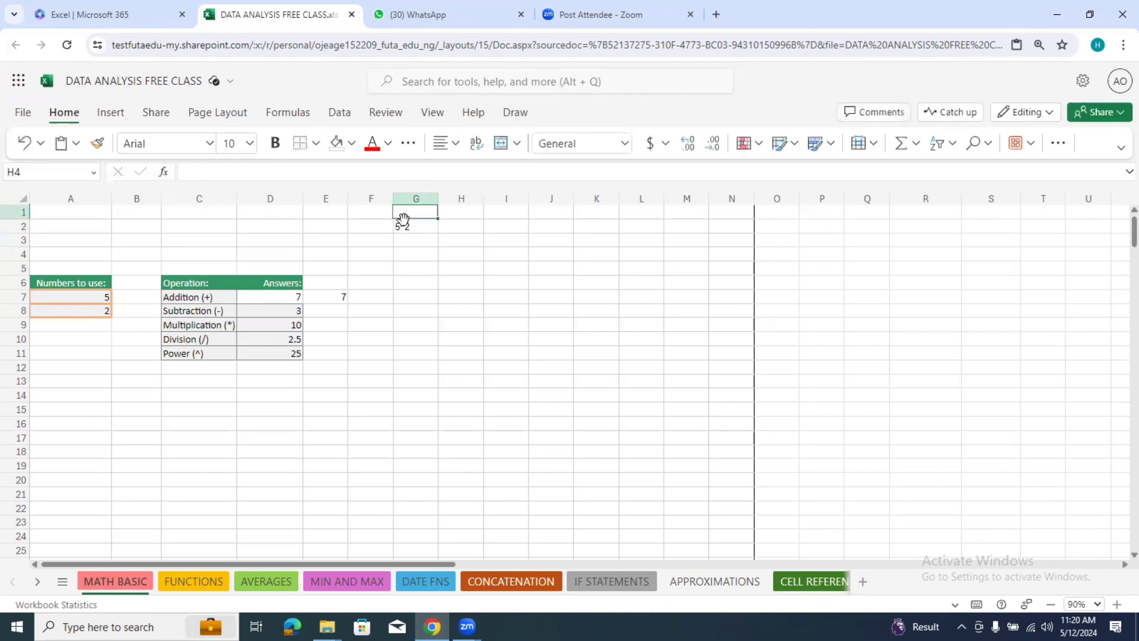
{"action": "left_click_drag", "start_coordinate": [403, 218], "coordinate": [416, 238]}
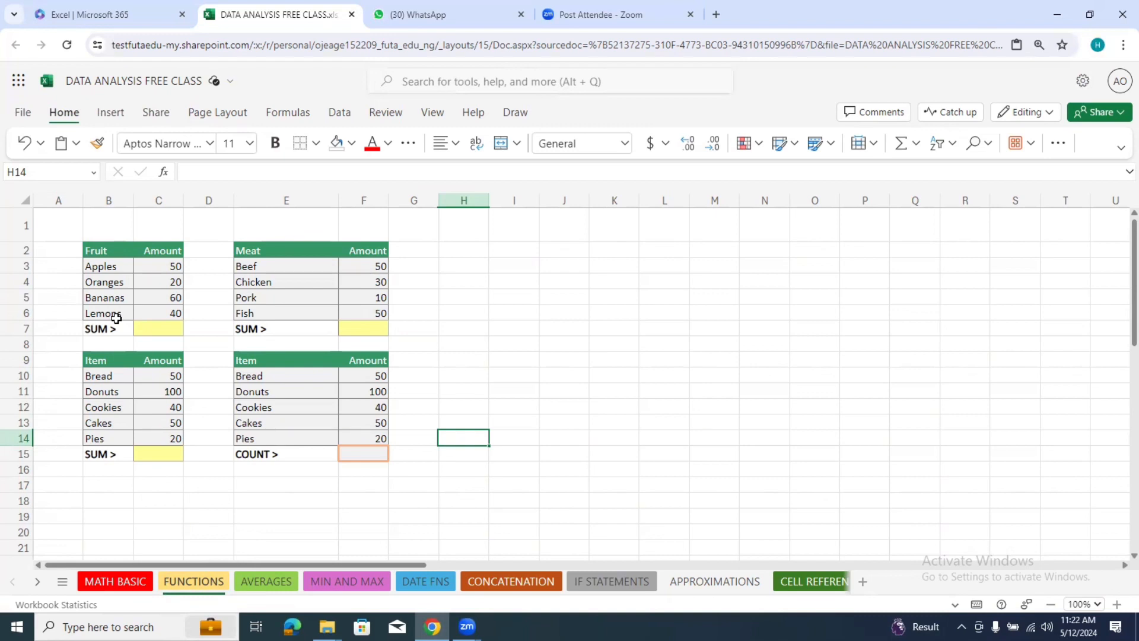
Step: Total the Fruit amounts in cell C7 with the formula =SUM(C3:C6)
{"action": "left_click", "coordinate": [165, 330]}
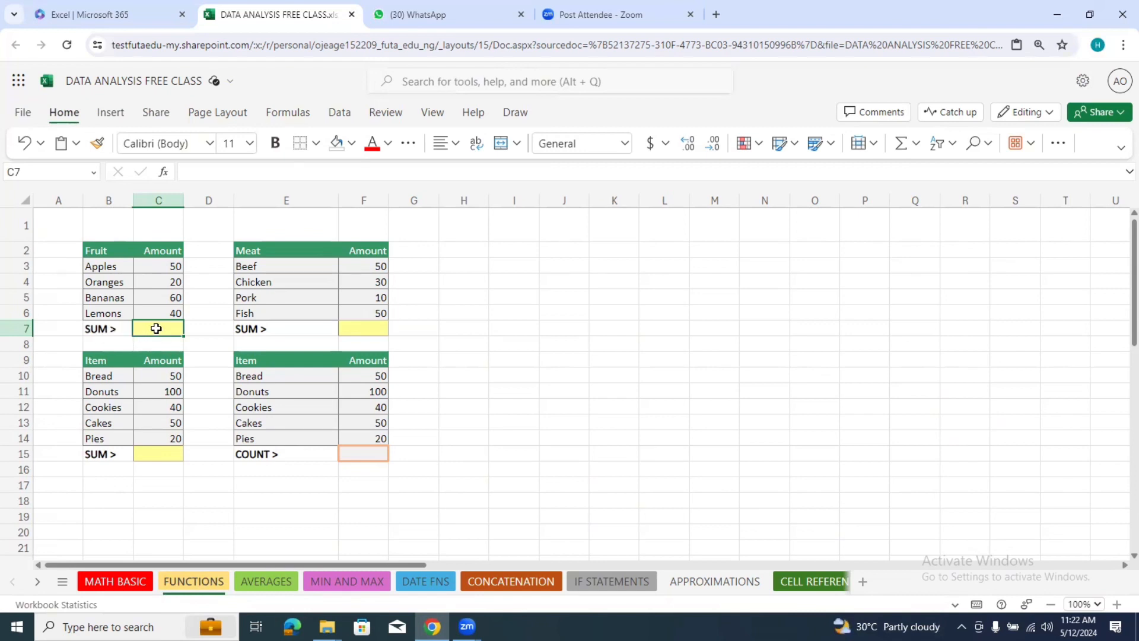
{"action": "type", "text": "="}
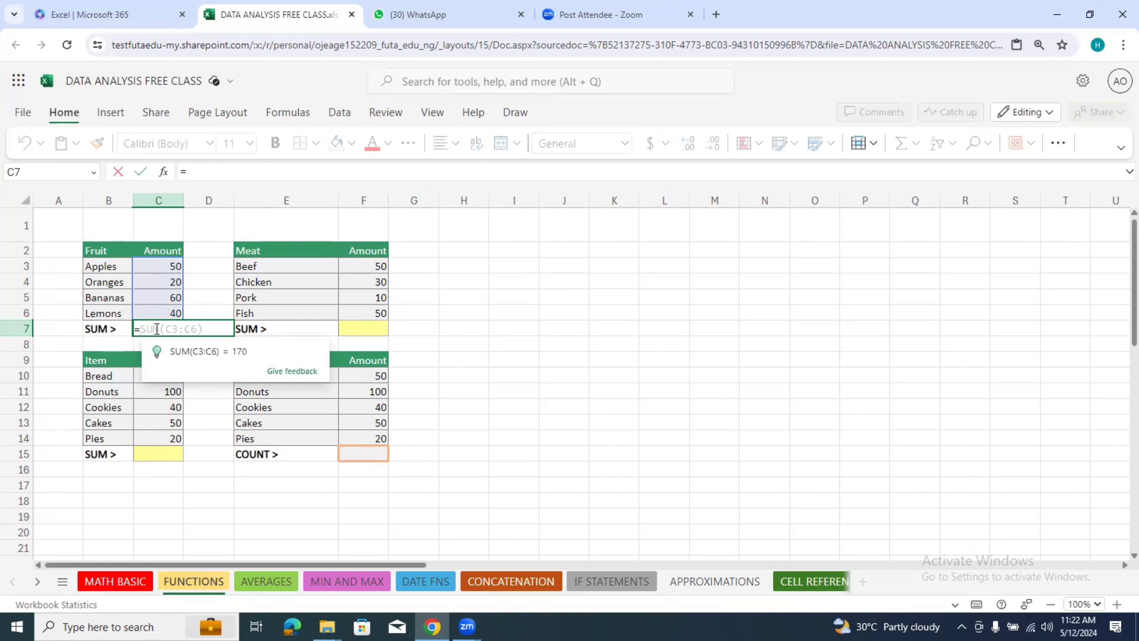
{"action": "type", "text": "S"}
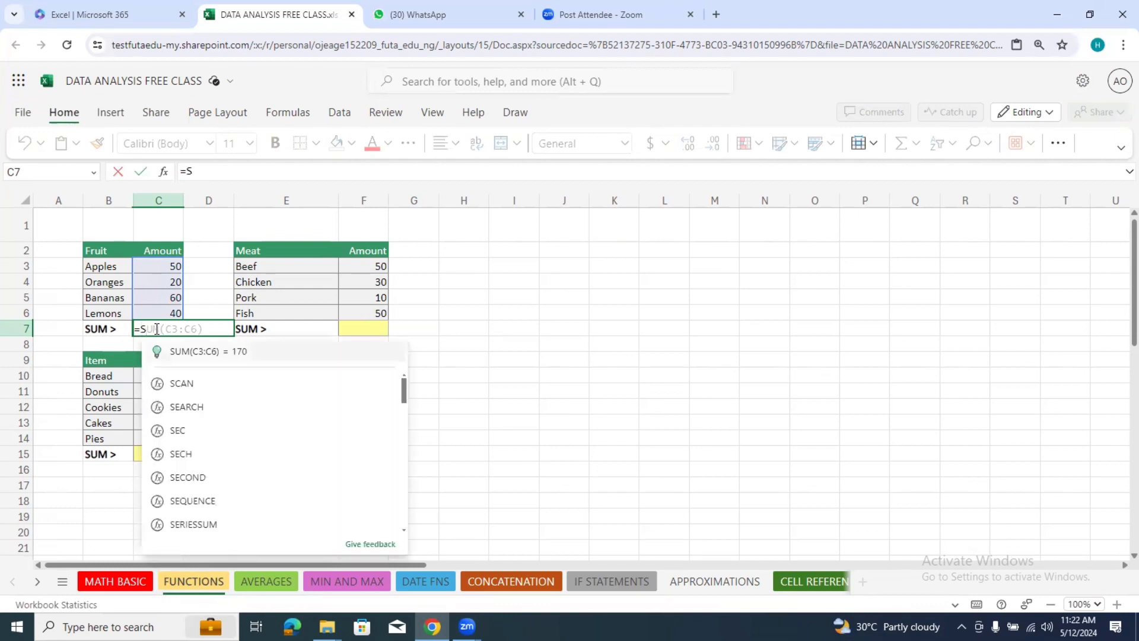
{"action": "type", "text": "UM"}
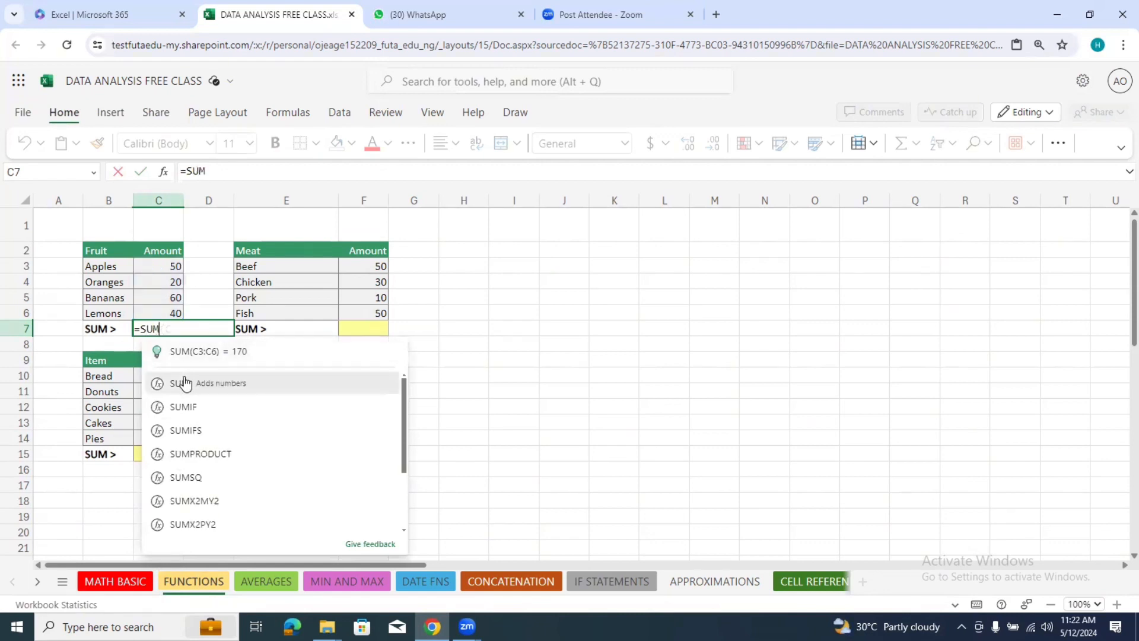
{"action": "left_click", "coordinate": [182, 383]}
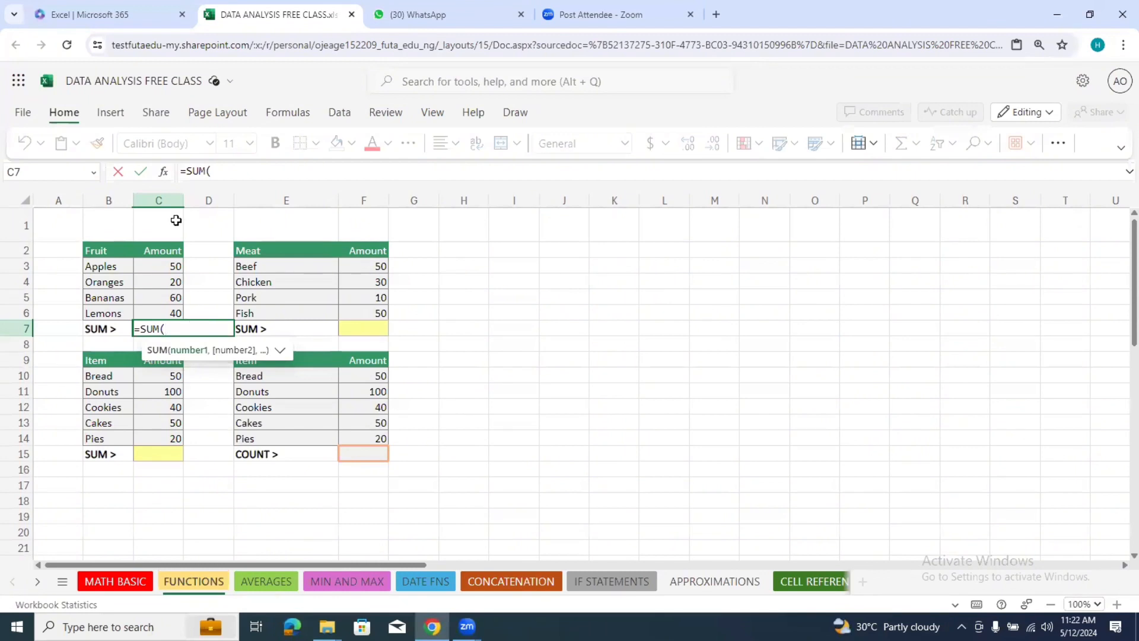
{"action": "left_click", "coordinate": [166, 268]}
{"action": "left_click_drag", "start_coordinate": [166, 268], "coordinate": [163, 313]}
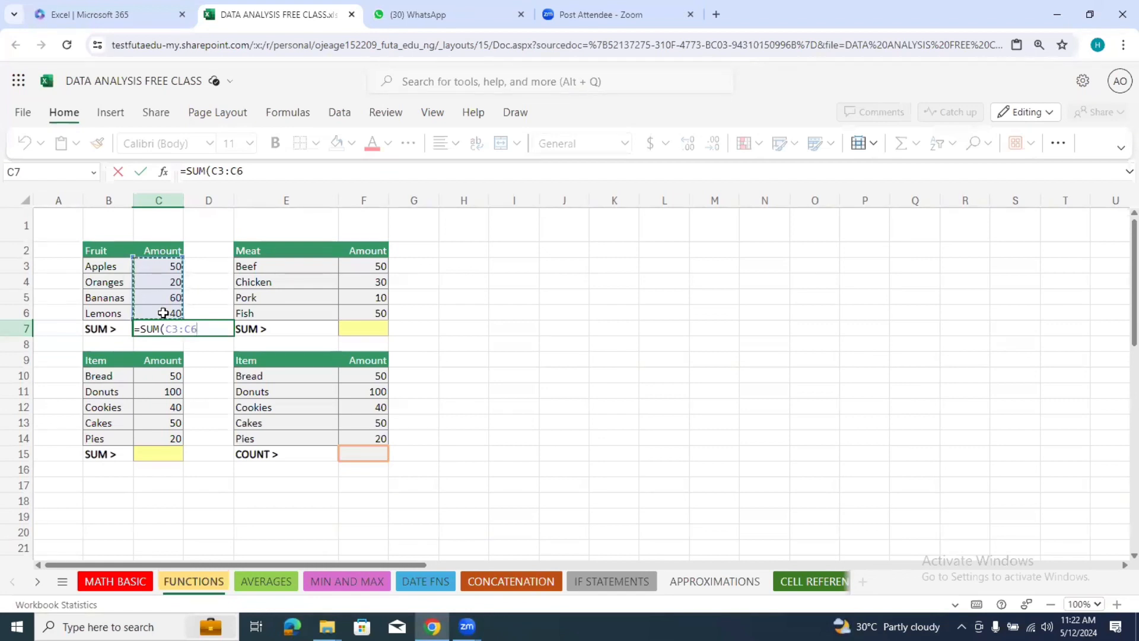
{"action": "key", "text": "Return"}
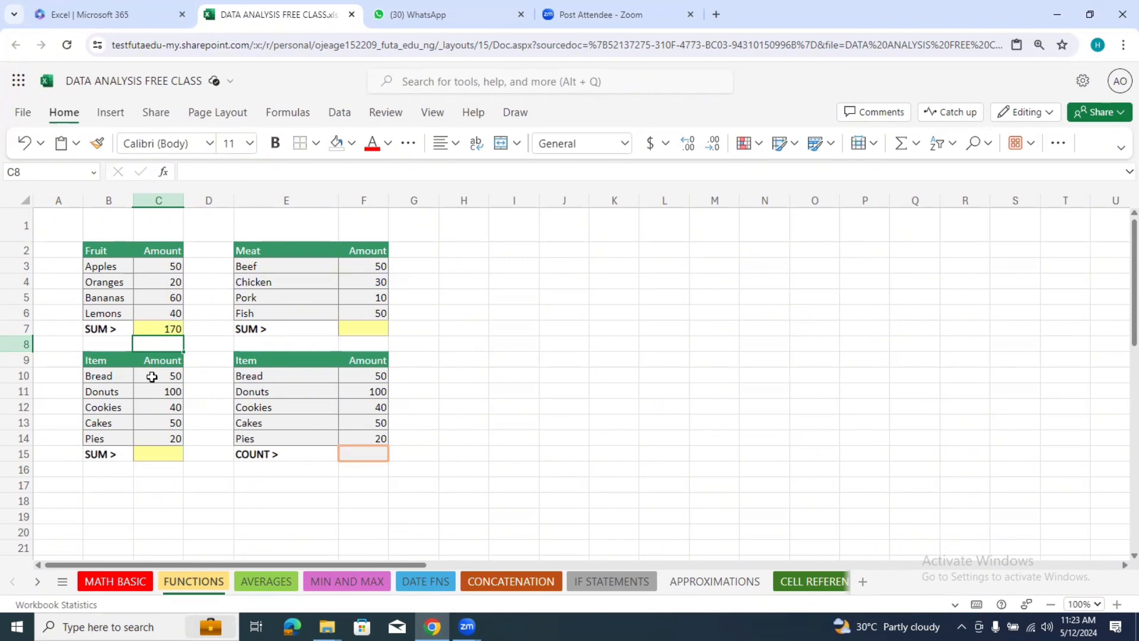
Step: Total the Item amounts from Bread to Pies in cell C15 with the SUM function over C10:C14
{"action": "left_click", "coordinate": [164, 456]}
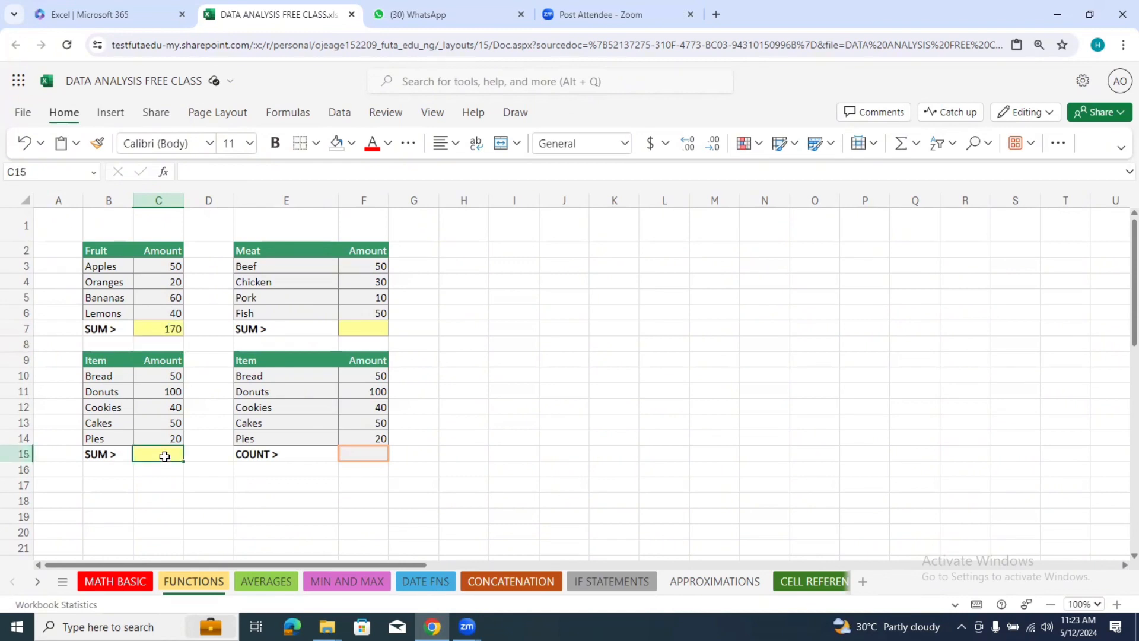
{"action": "type", "text": "="}
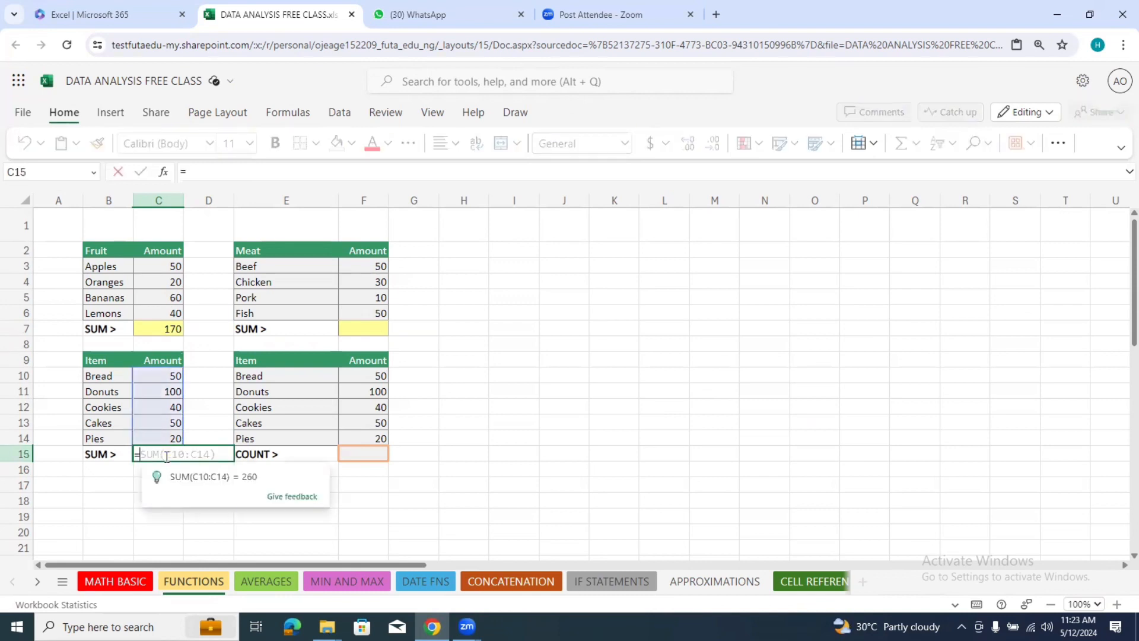
{"action": "type", "text": "sum"}
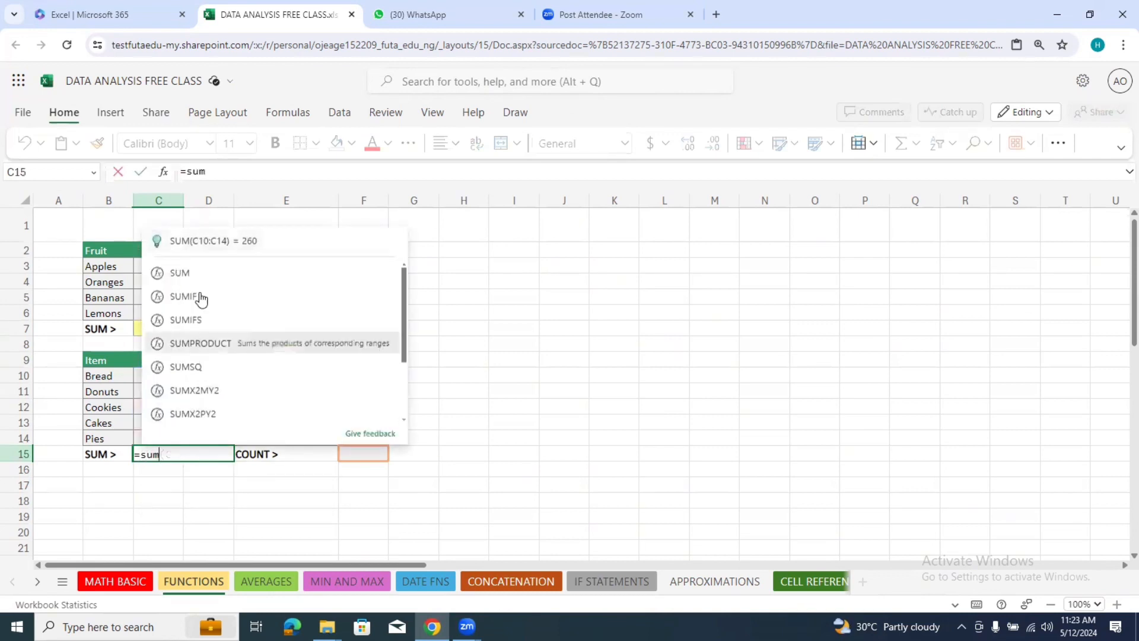
{"action": "left_click", "coordinate": [203, 272]}
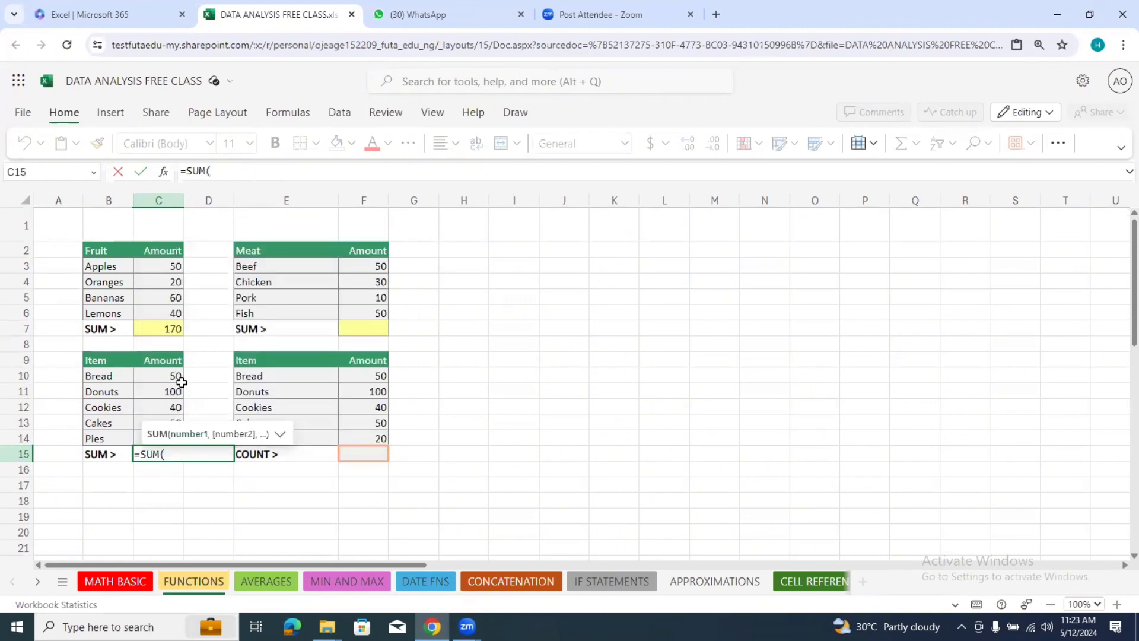
{"action": "mouse_move", "coordinate": [182, 382]}
{"action": "left_mouse_down"}
{"action": "mouse_move", "coordinate": [177, 438]}
{"action": "mouse_move", "coordinate": [172, 376]}
{"action": "left_mouse_up"}
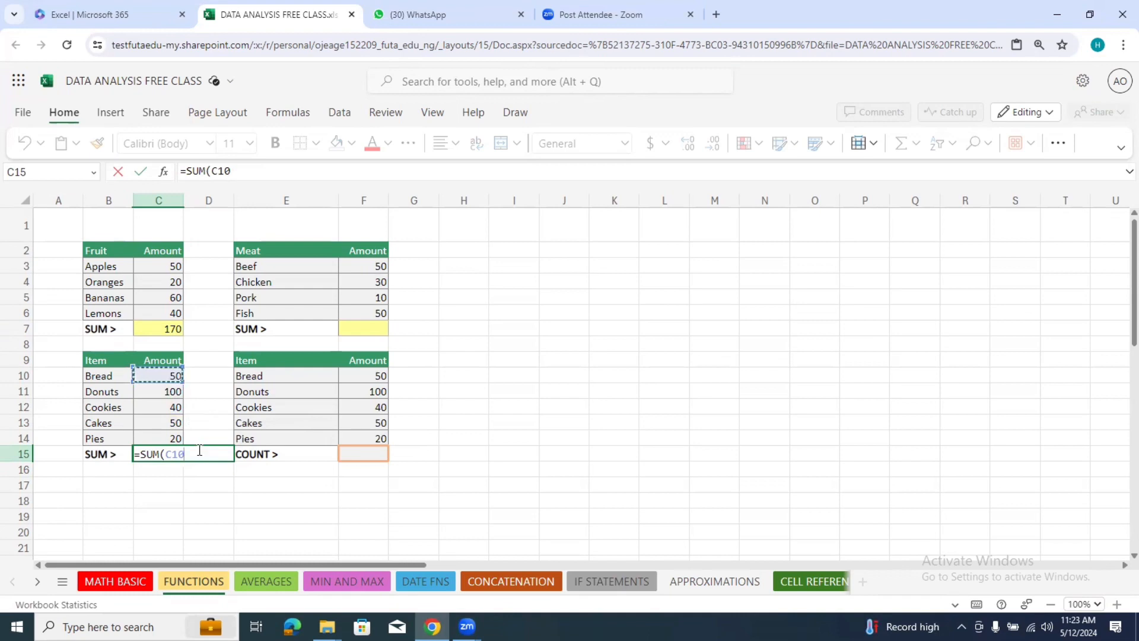
{"action": "key", "text": "BackSpace"}
{"action": "key", "text": "BackSpace"}
{"action": "key", "text": "BackSpace"}
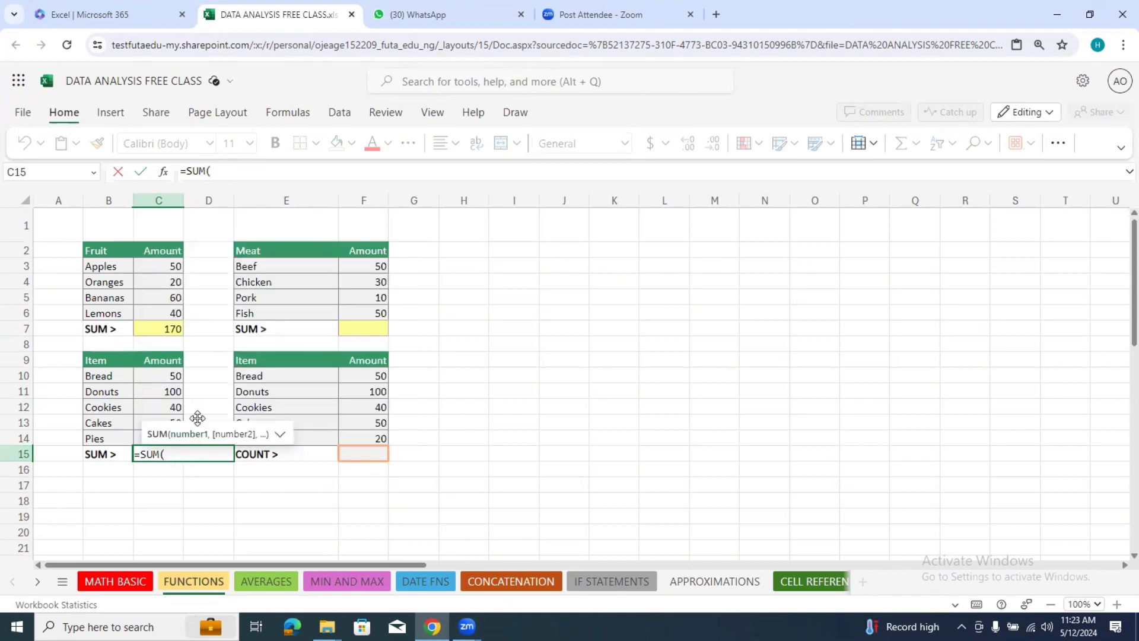
{"action": "left_click_drag", "start_coordinate": [173, 379], "coordinate": [173, 436]}
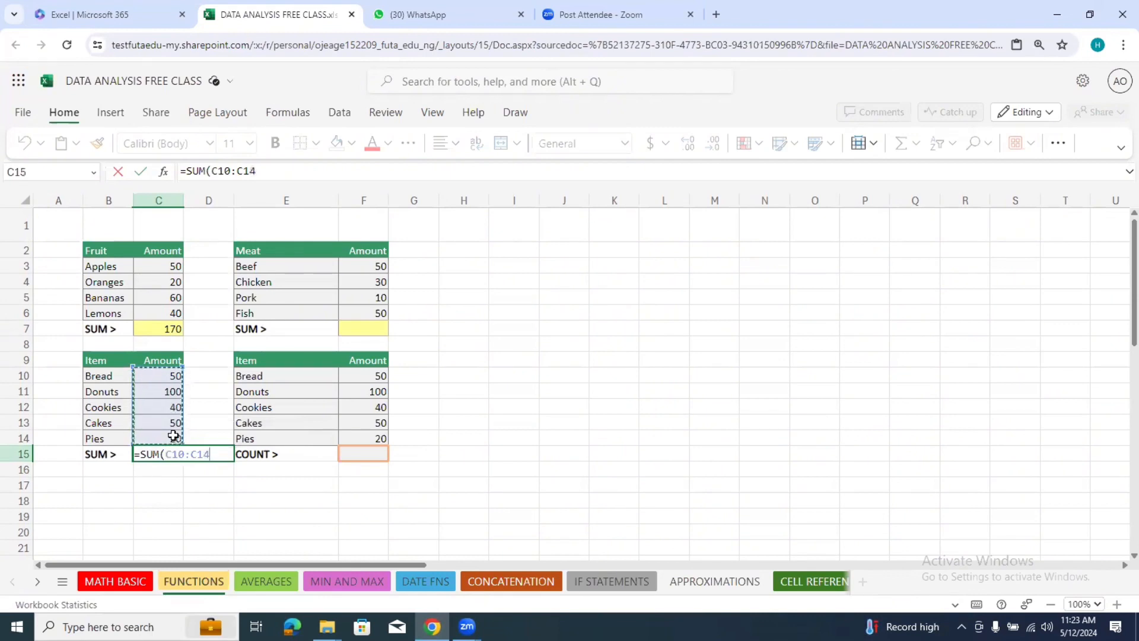
{"action": "key", "text": "Return"}
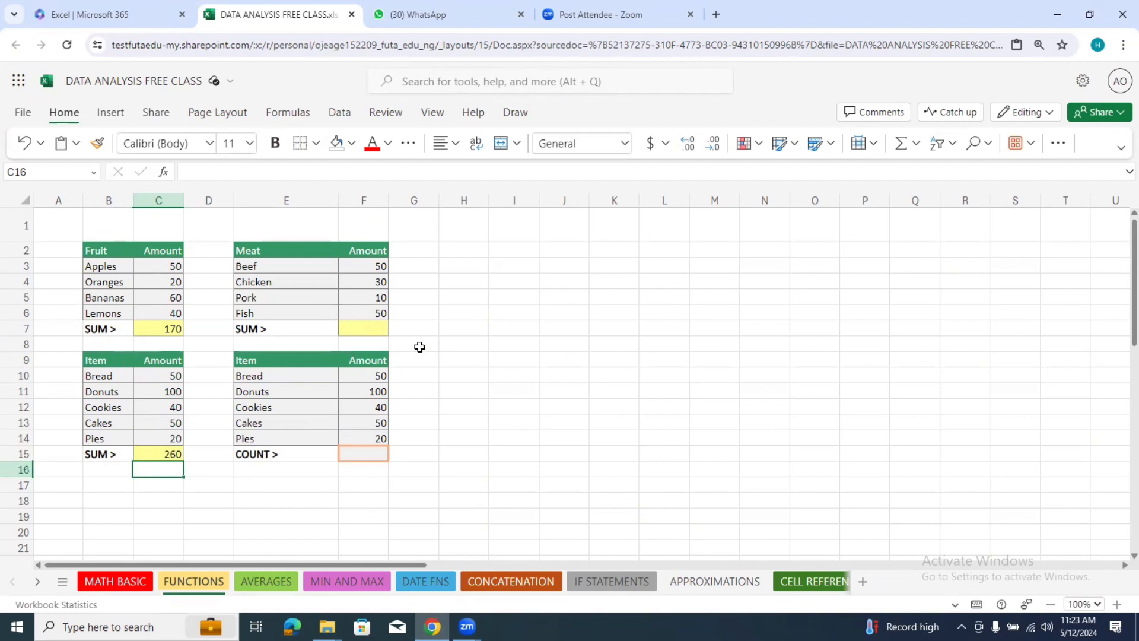
Step: Total the Meat amounts in cell F7 using the SUM function over the range F3:F6
{"action": "left_click", "coordinate": [372, 331]}
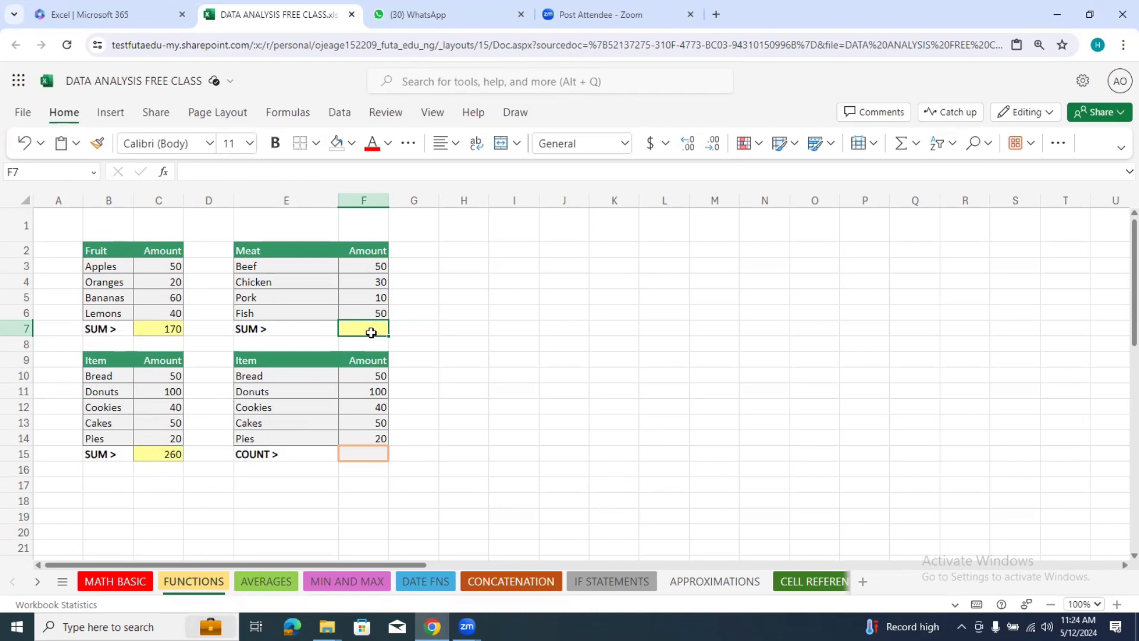
{"action": "type", "text": "=su"}
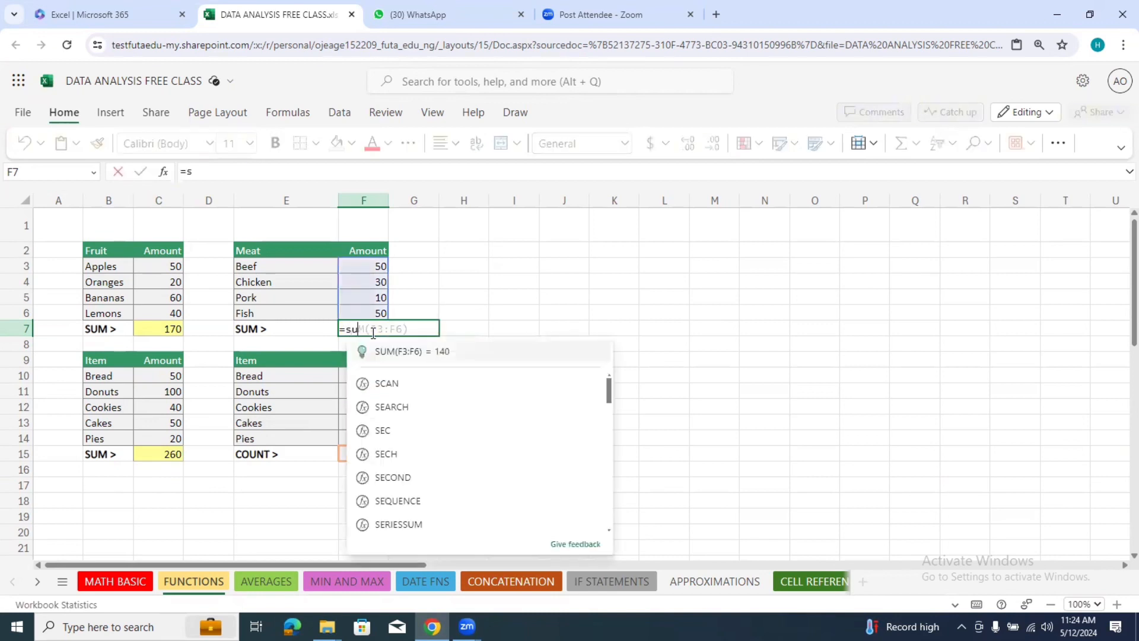
{"action": "type", "text": "m"}
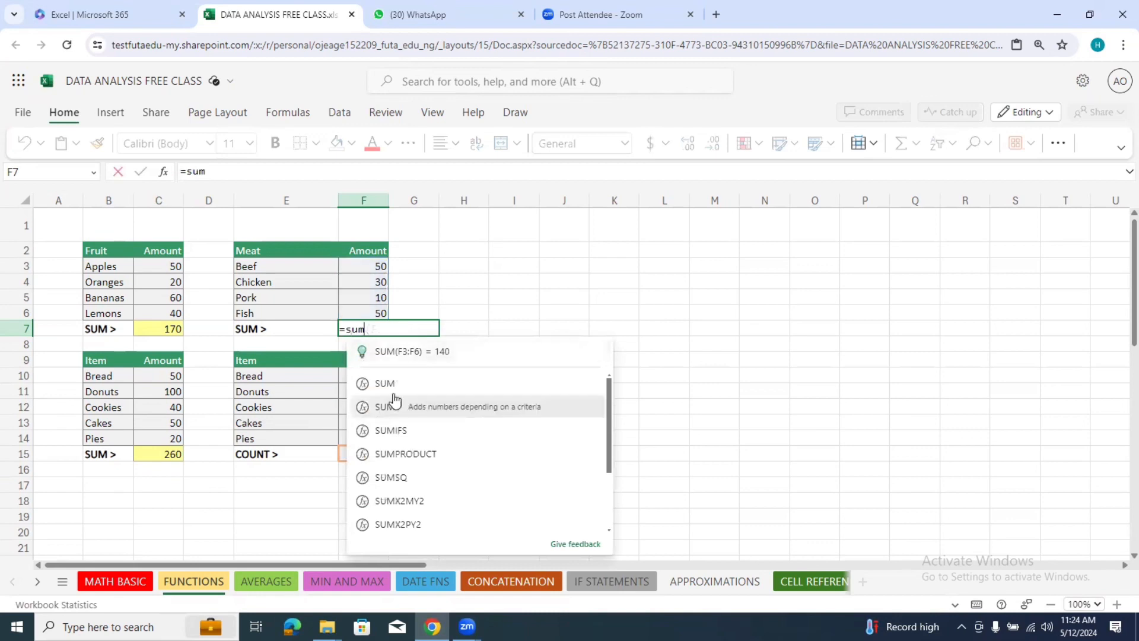
{"action": "left_click", "coordinate": [386, 384]}
{"action": "left_click_drag", "start_coordinate": [378, 265], "coordinate": [377, 317]}
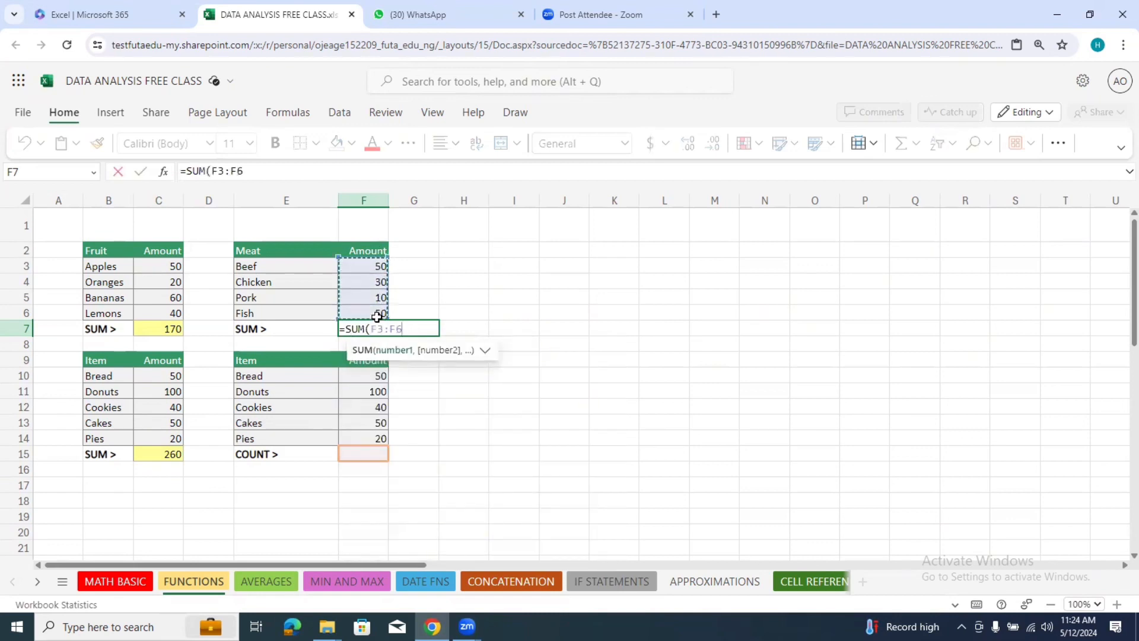
{"action": "key", "text": "Return"}
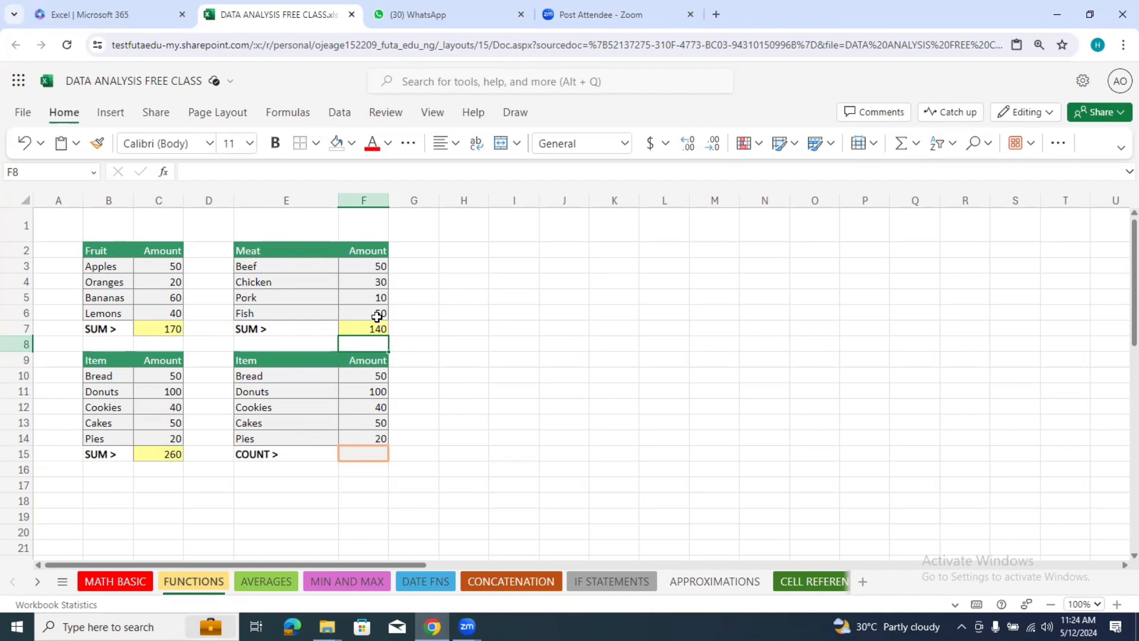
Step: Fill cells J2 to J7 with the sample numbers 1, 2, 3, 4, 5 and 6
{"action": "left_click", "coordinate": [561, 249]}
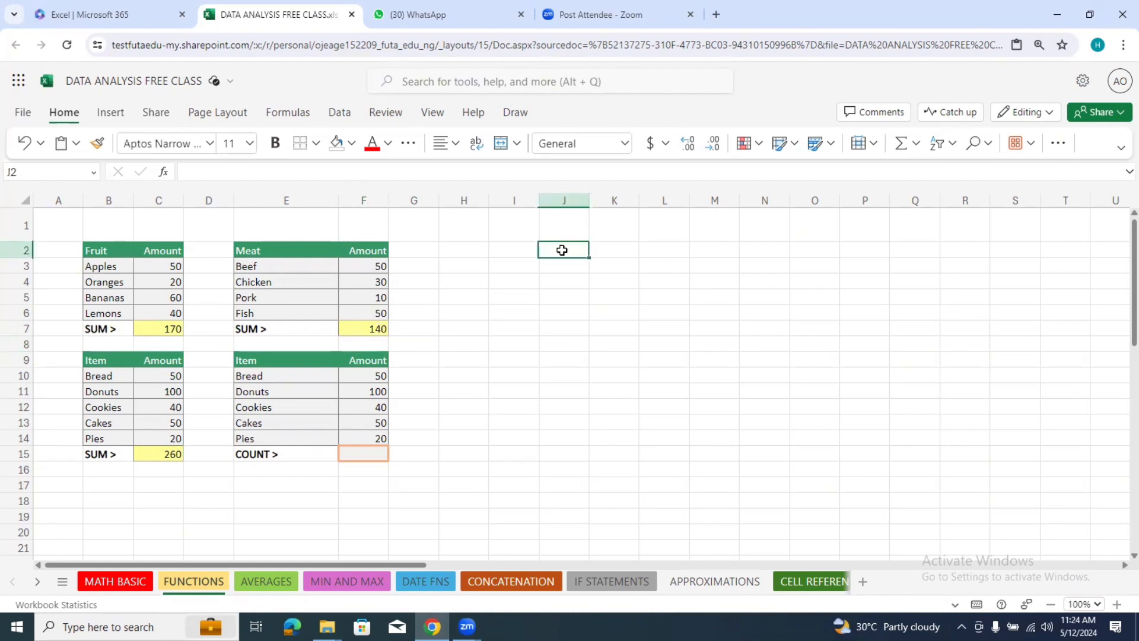
{"action": "type", "text": "1"}
{"action": "key", "text": "Return"}
{"action": "type", "text": "2"}
{"action": "key", "text": "Return"}
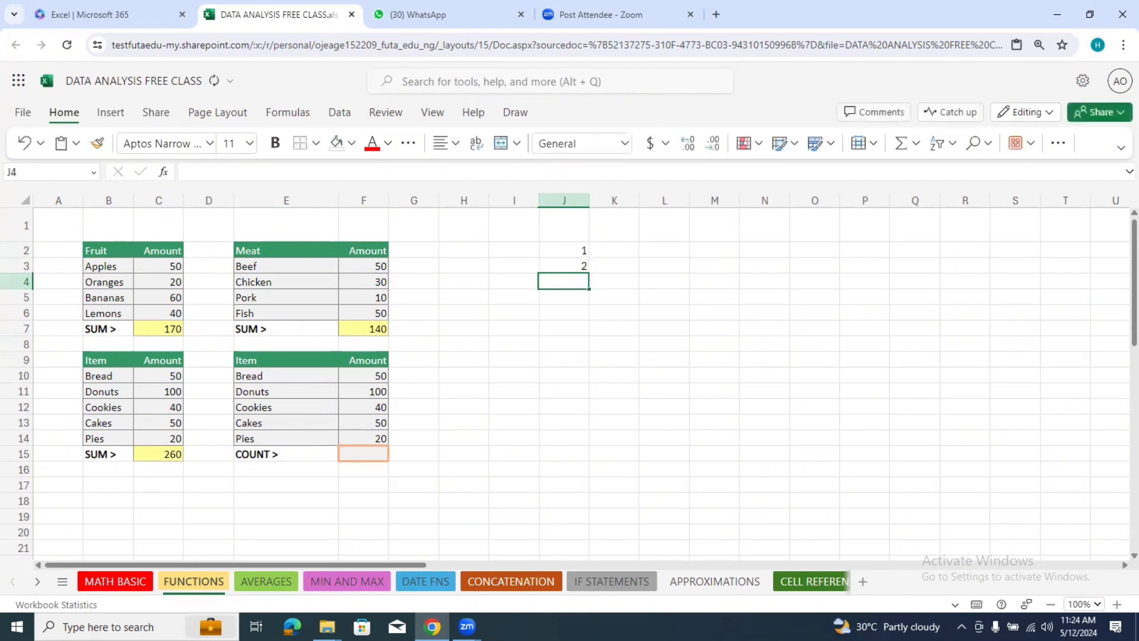
{"action": "type", "text": "3"}
{"action": "key", "text": "Return"}
{"action": "type", "text": "4"}
{"action": "key", "text": "Return"}
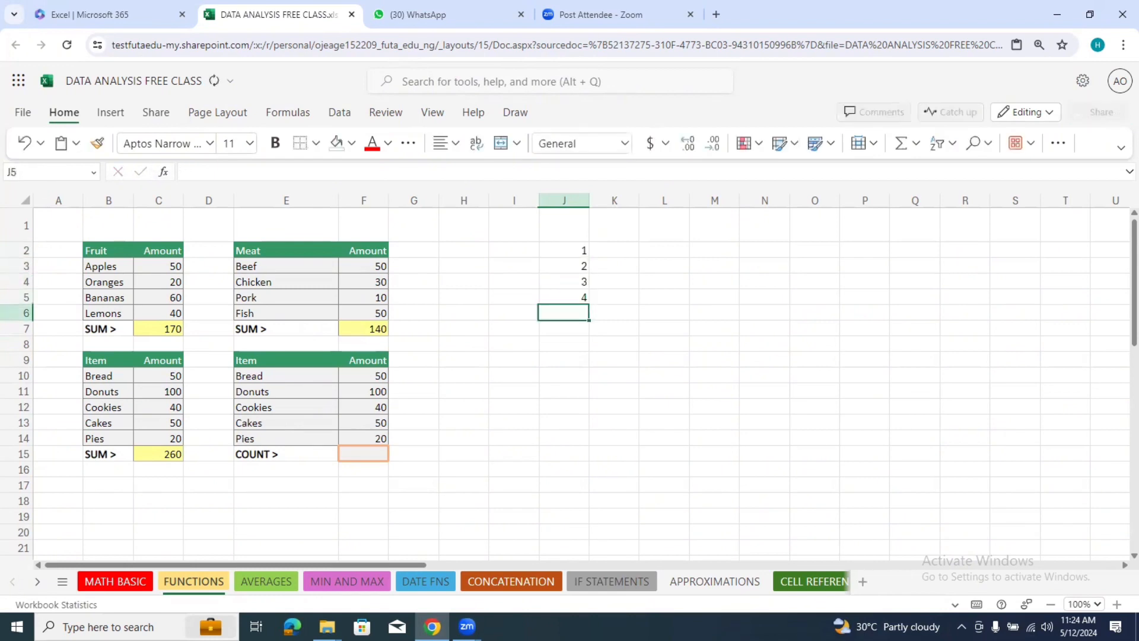
{"action": "type", "text": "5"}
{"action": "key", "text": "Return"}
{"action": "type", "text": "6"}
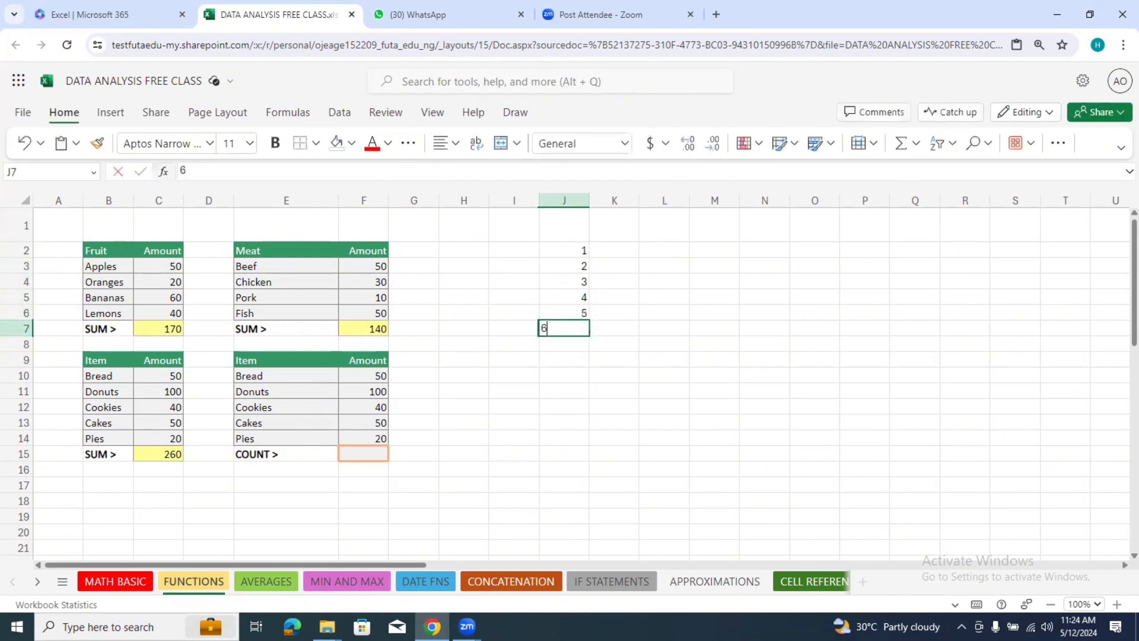
{"action": "key", "text": "Return"}
Step: Enter the label Count in cell I8, diagonally below the sample number list
{"action": "key", "text": "Left"}
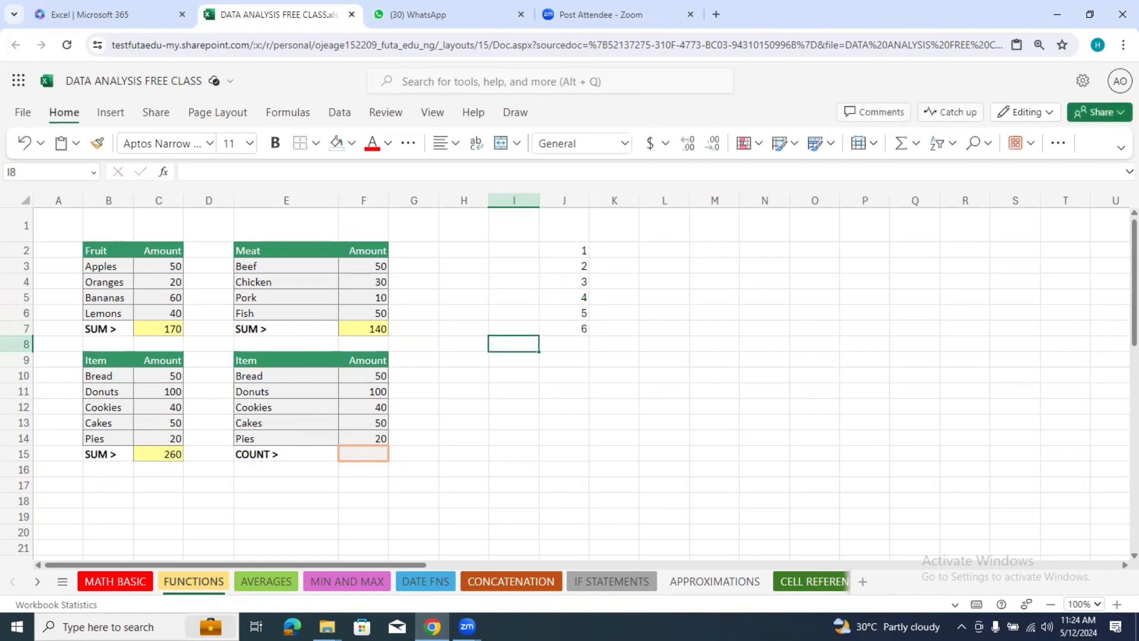
{"action": "type", "text": "Count"}
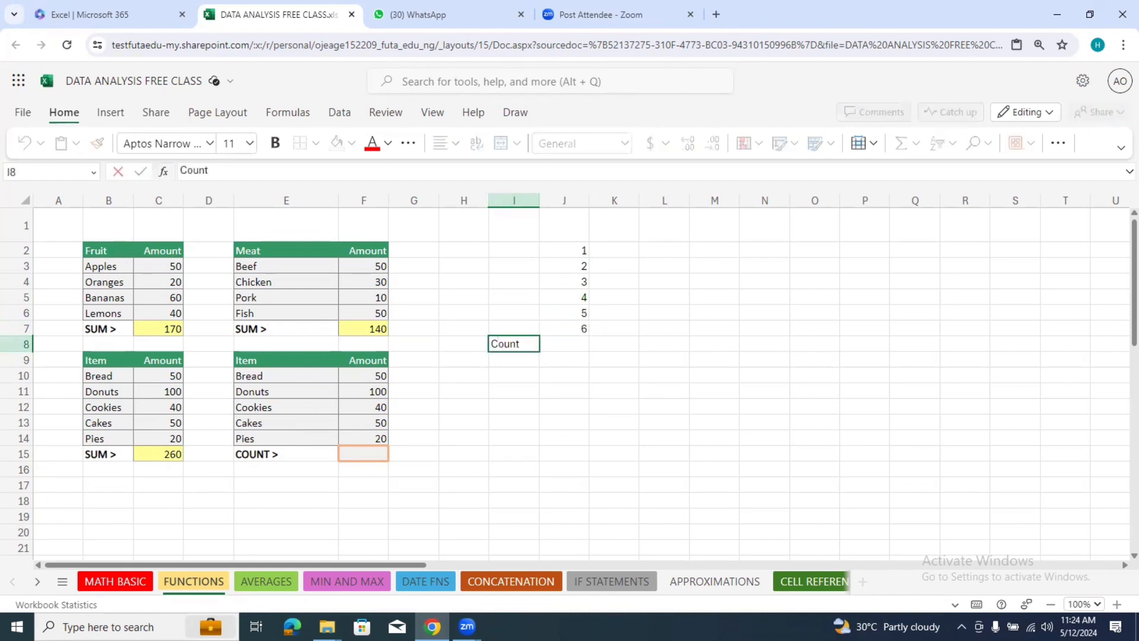
{"action": "left_click", "coordinate": [636, 312]}
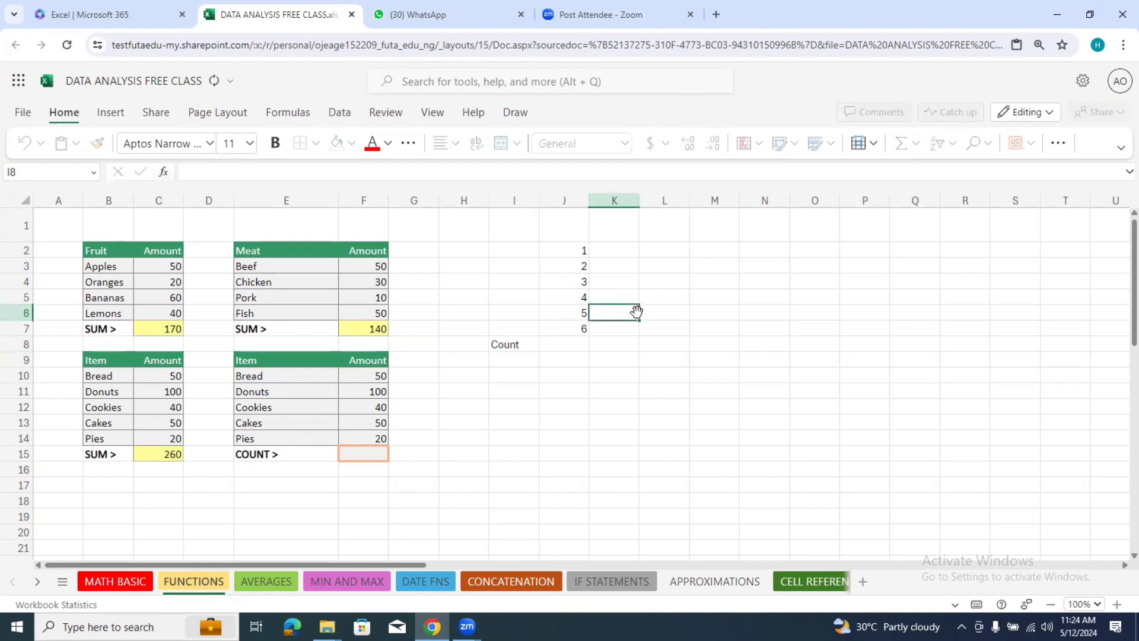
Step: Give the Count label cell I8 a bright blue theme fill colour
{"action": "left_click", "coordinate": [525, 334]}
{"action": "left_click", "coordinate": [517, 344]}
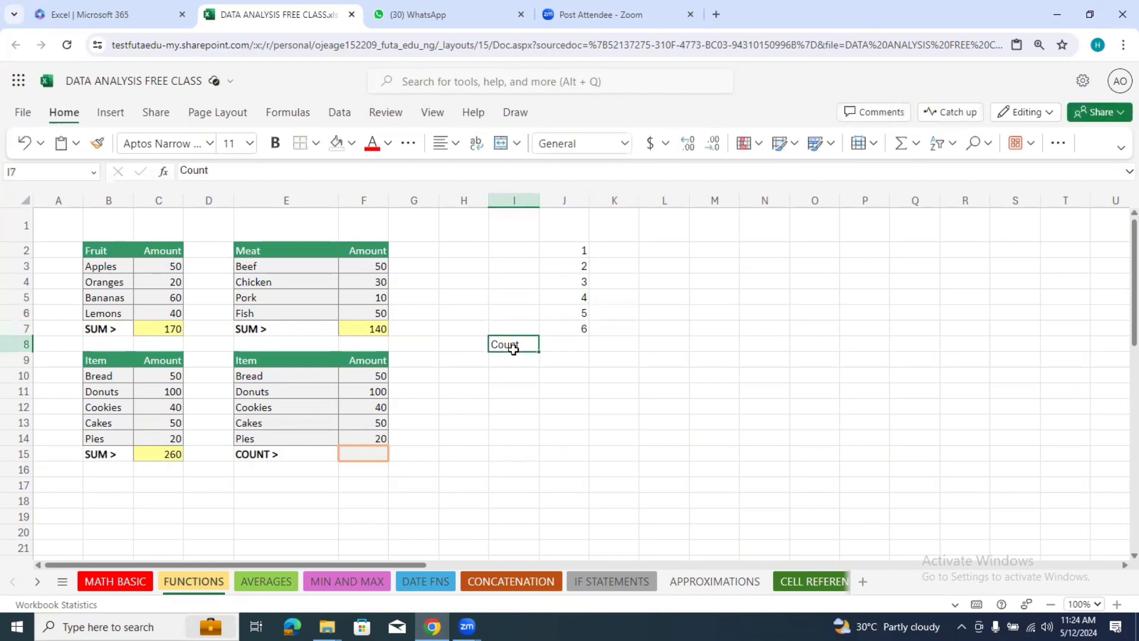
{"action": "left_click", "coordinate": [387, 143]}
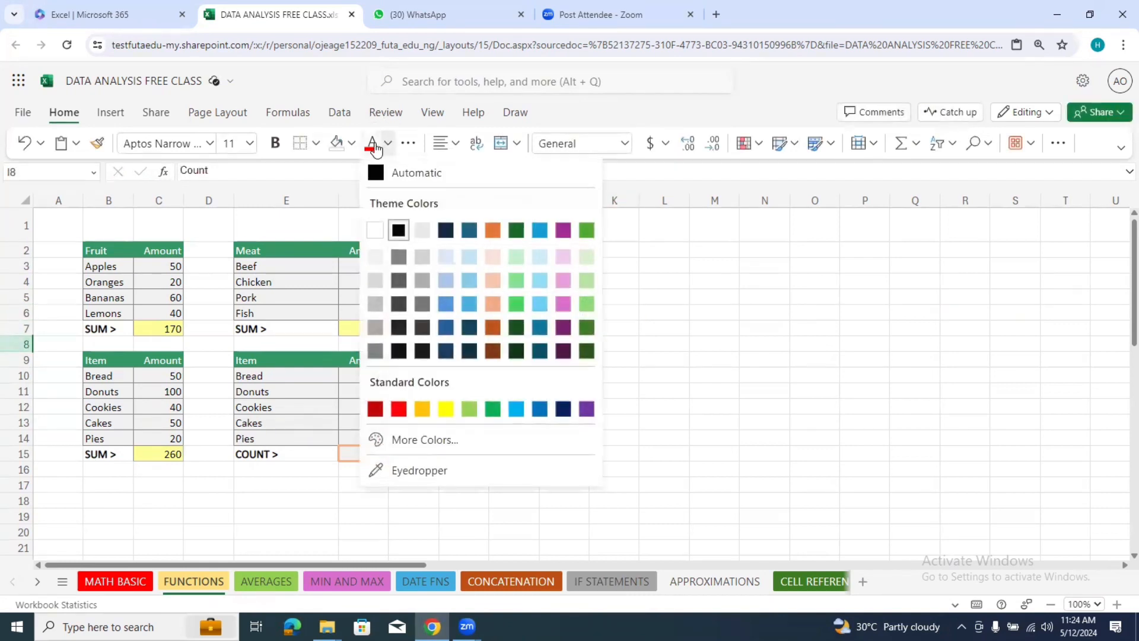
{"action": "left_click", "coordinate": [352, 144]}
{"action": "left_click", "coordinate": [352, 145]}
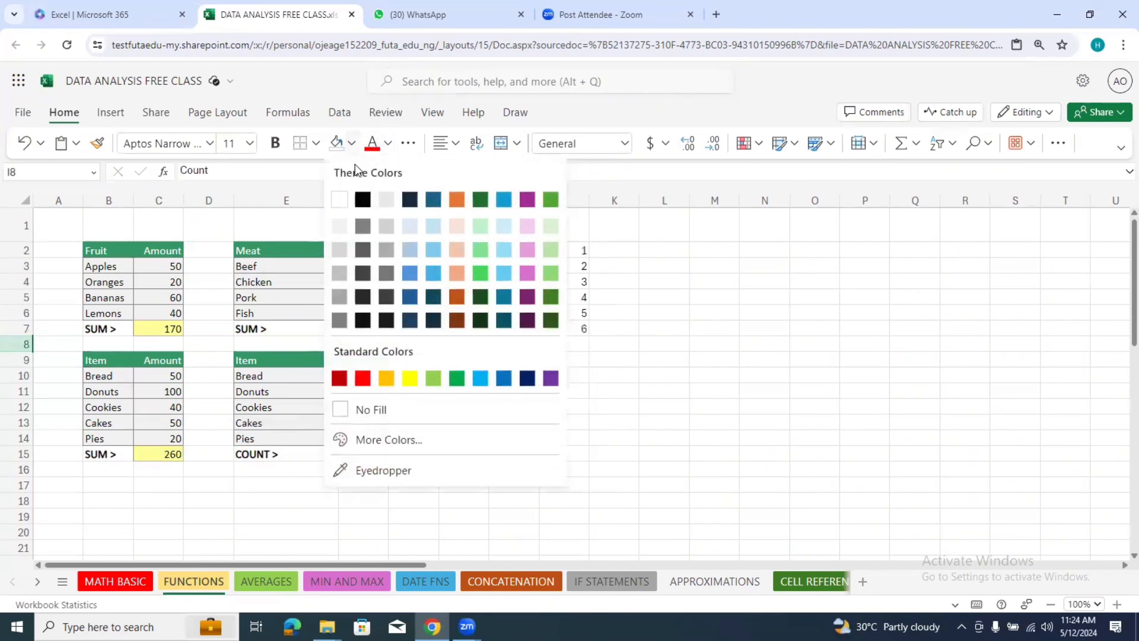
{"action": "left_click", "coordinate": [503, 202]}
{"action": "left_click", "coordinate": [624, 384]}
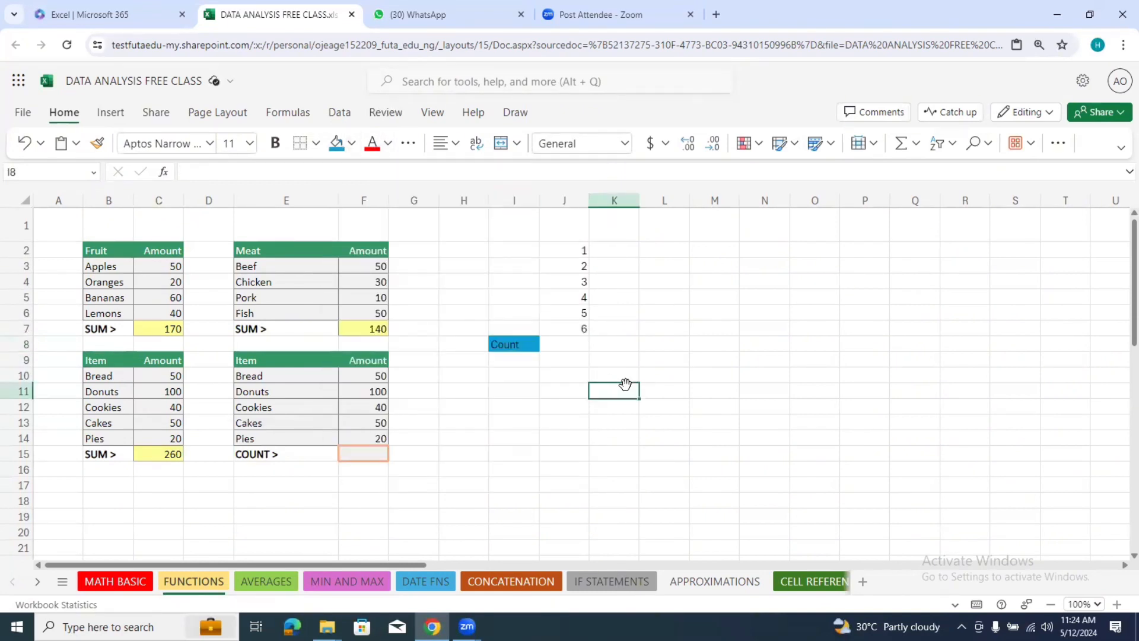
Step: Count the sample numbers in cell J8 using the COUNT function over the range J2:J7
{"action": "left_click", "coordinate": [579, 348]}
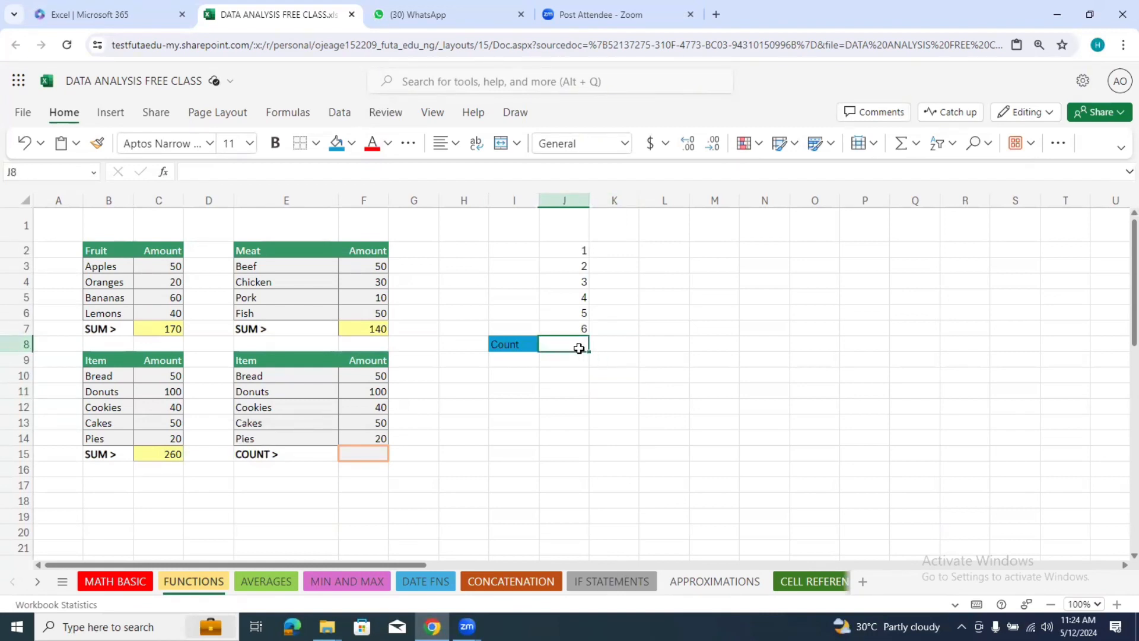
{"action": "type", "text": "="}
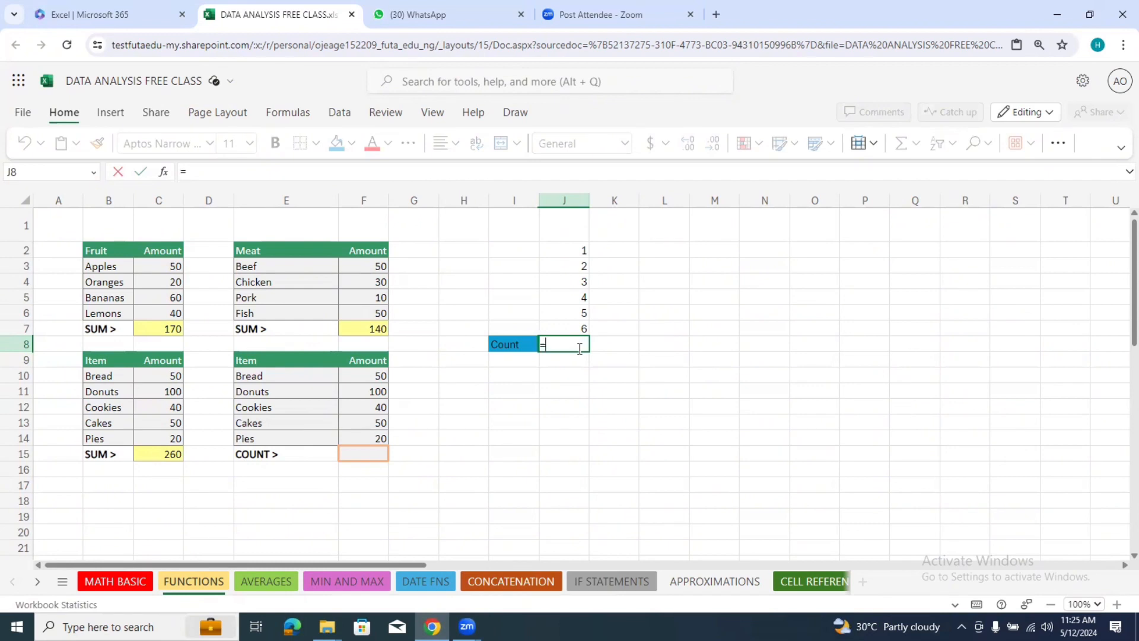
{"action": "type", "text": "c"}
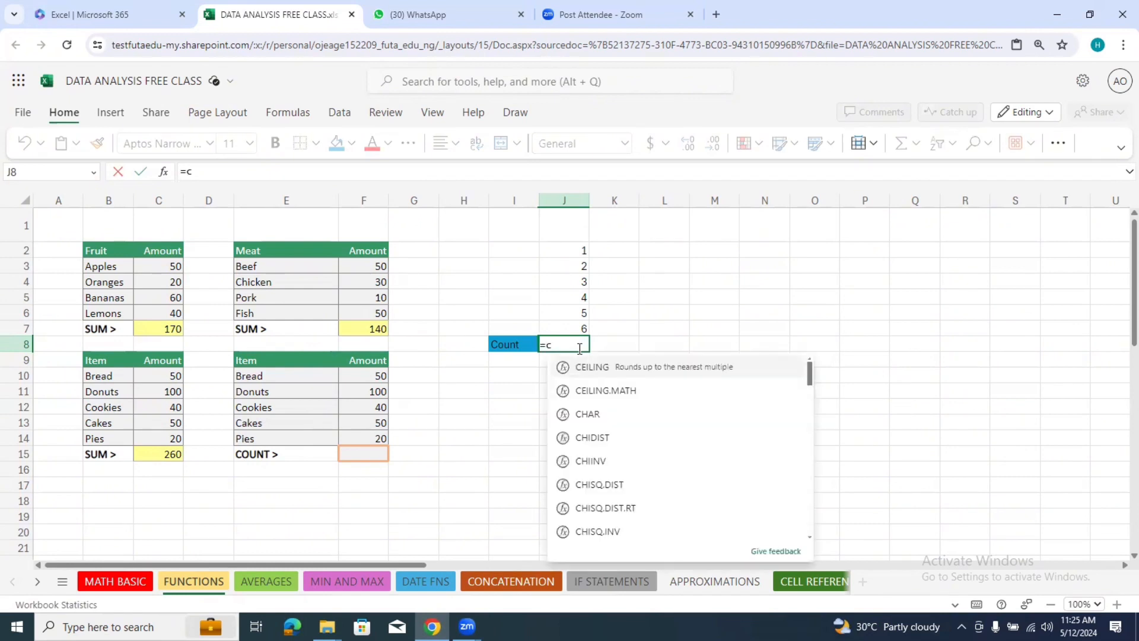
{"action": "type", "text": "oun"}
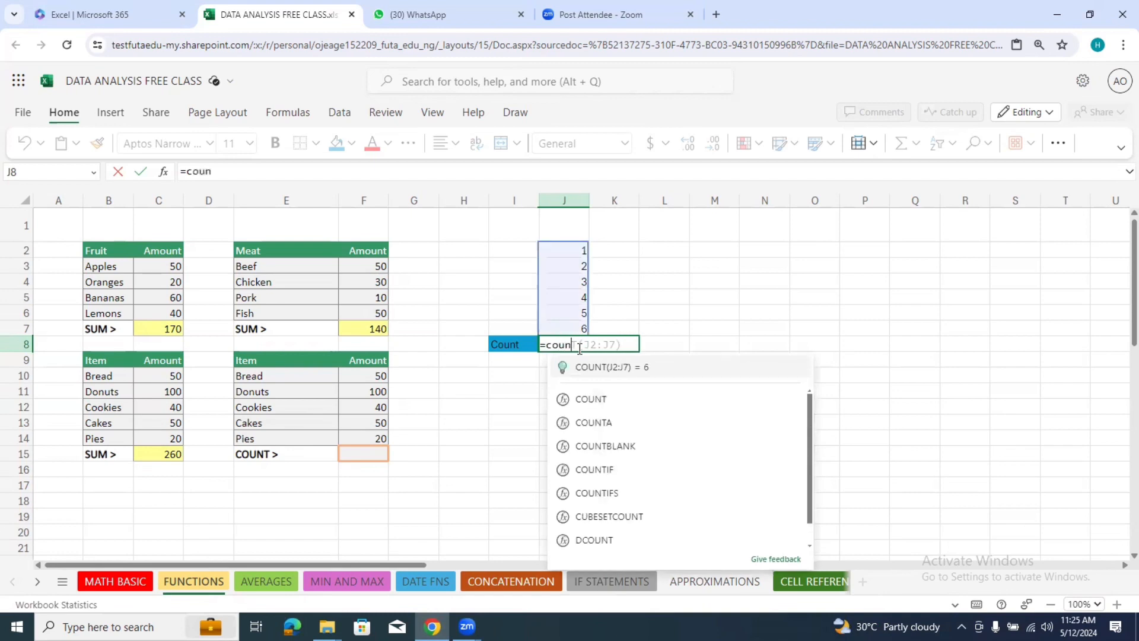
{"action": "left_click", "coordinate": [599, 403]}
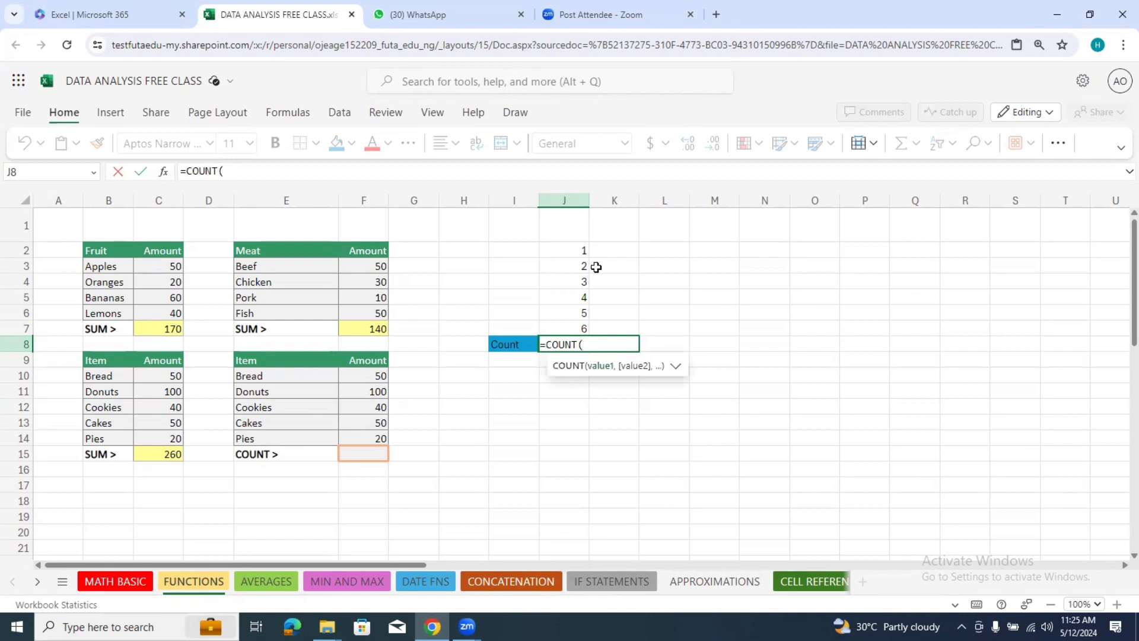
{"action": "left_click_drag", "start_coordinate": [583, 251], "coordinate": [579, 323]}
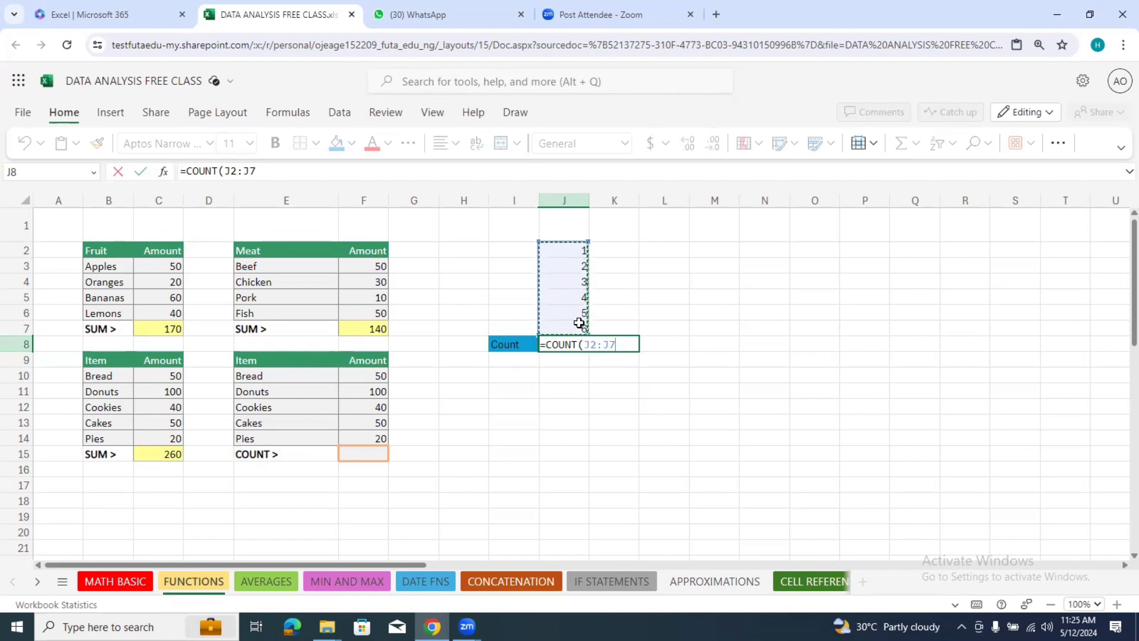
{"action": "key", "text": "Return"}
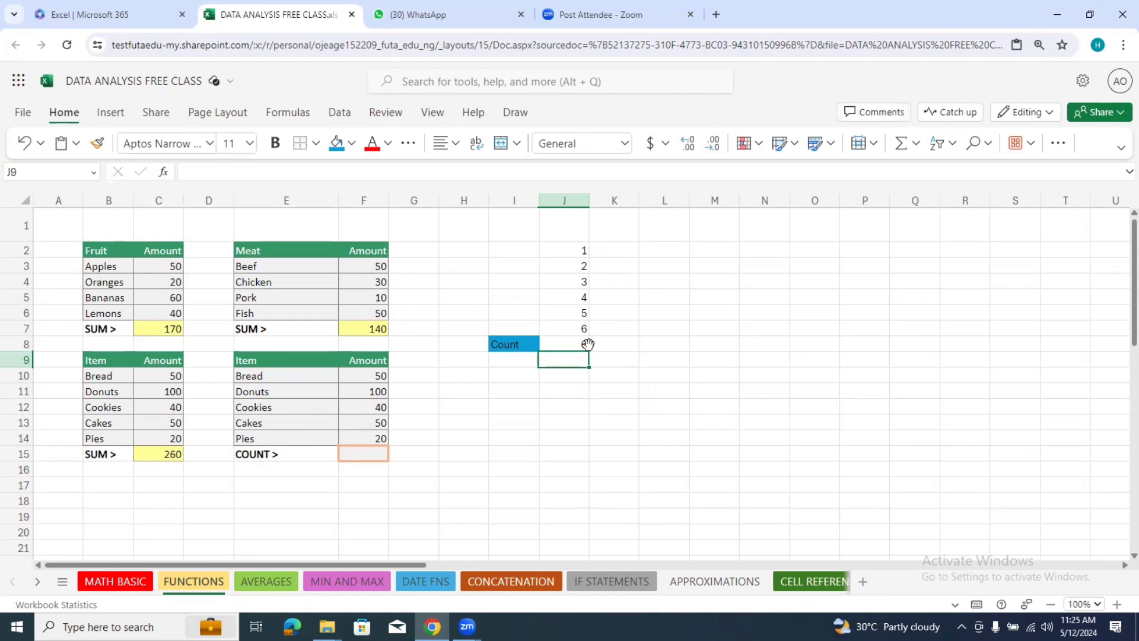
{"action": "left_click", "coordinate": [581, 342]}
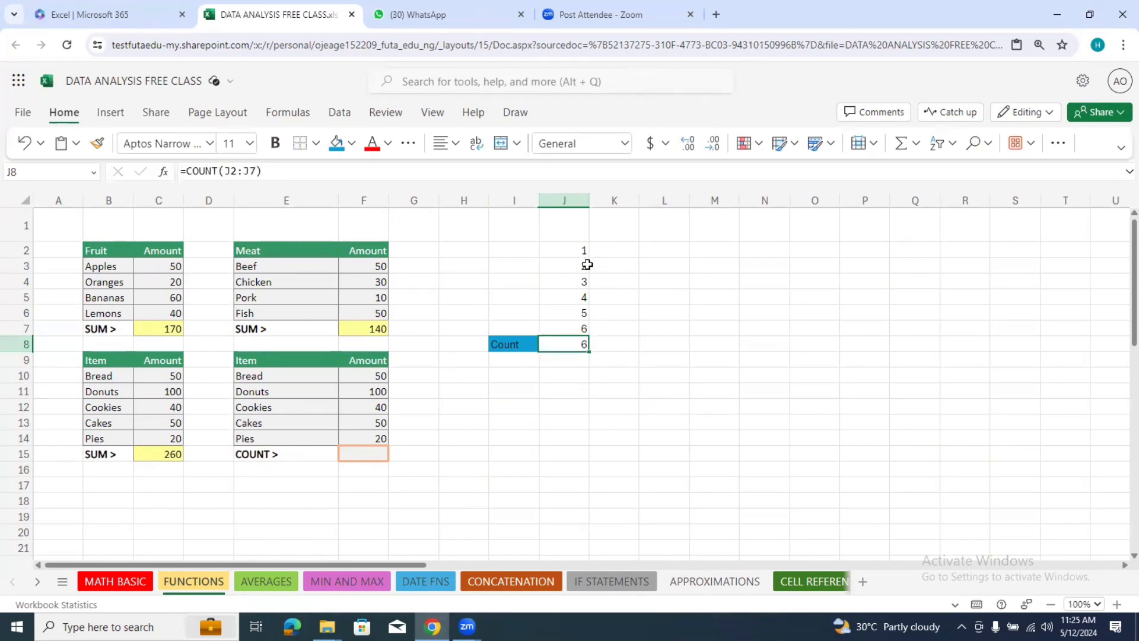
{"action": "left_click", "coordinate": [586, 329]}
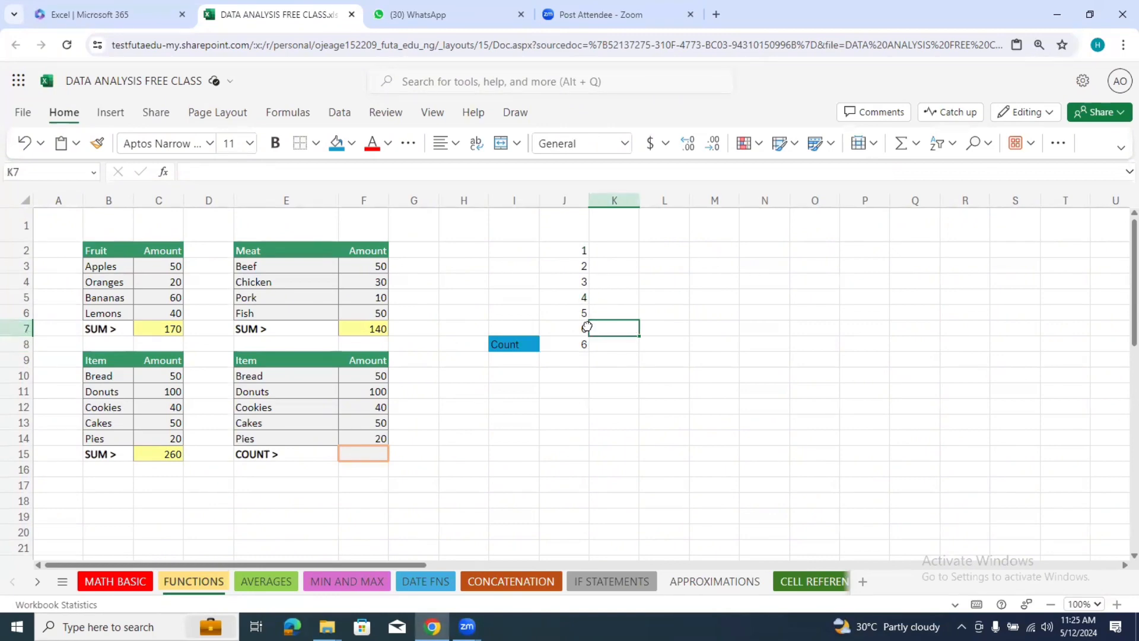
{"action": "left_click_drag", "start_coordinate": [586, 328], "coordinate": [586, 334]}
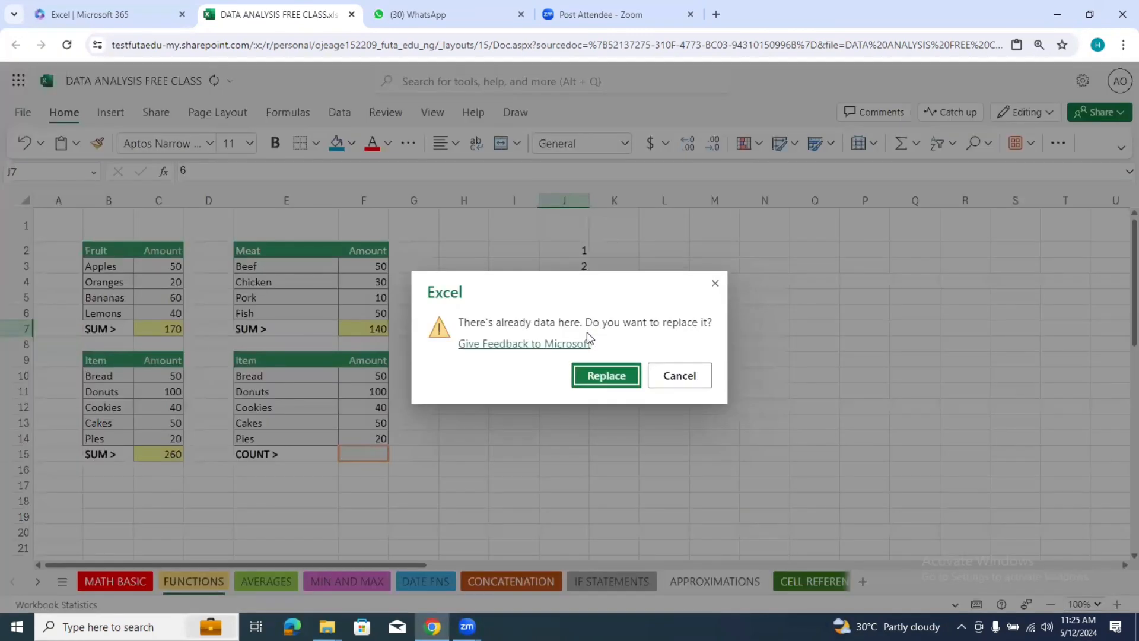
{"action": "left_click", "coordinate": [715, 283]}
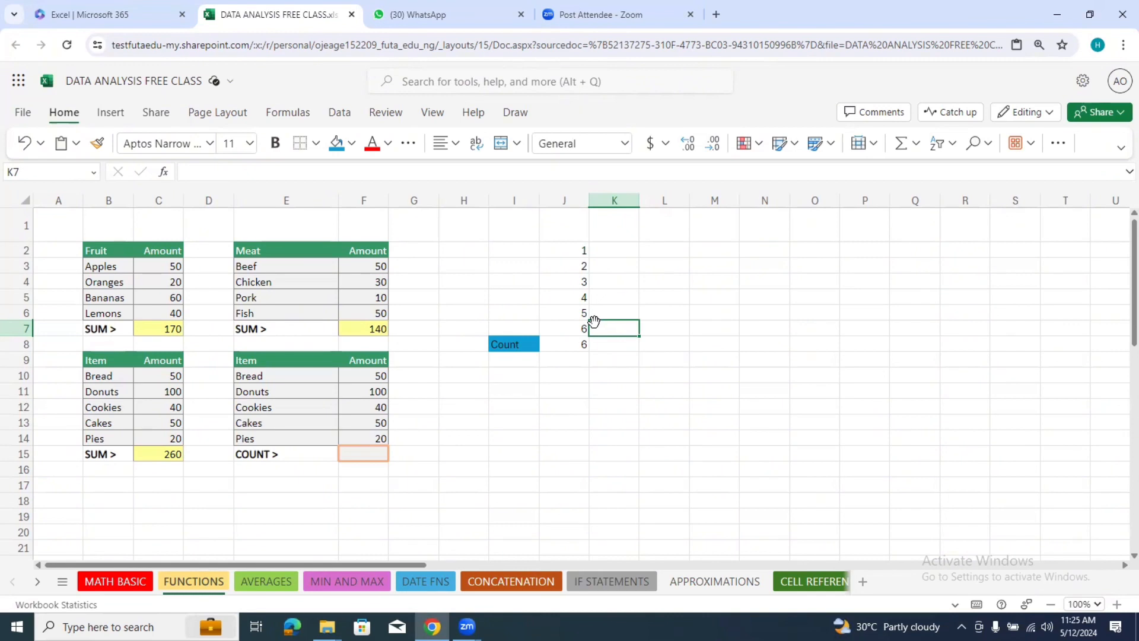
Step: Count the Item amounts in cell F15 using the COUNT function over the range F10:F14
{"action": "left_click", "coordinate": [362, 456]}
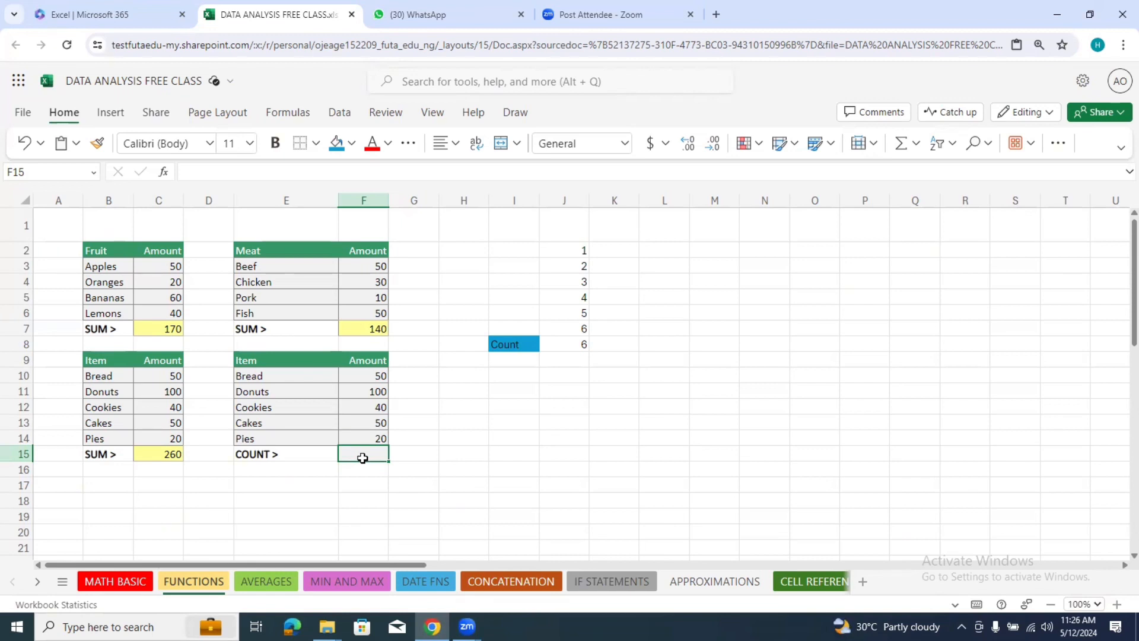
{"action": "type", "text": "="}
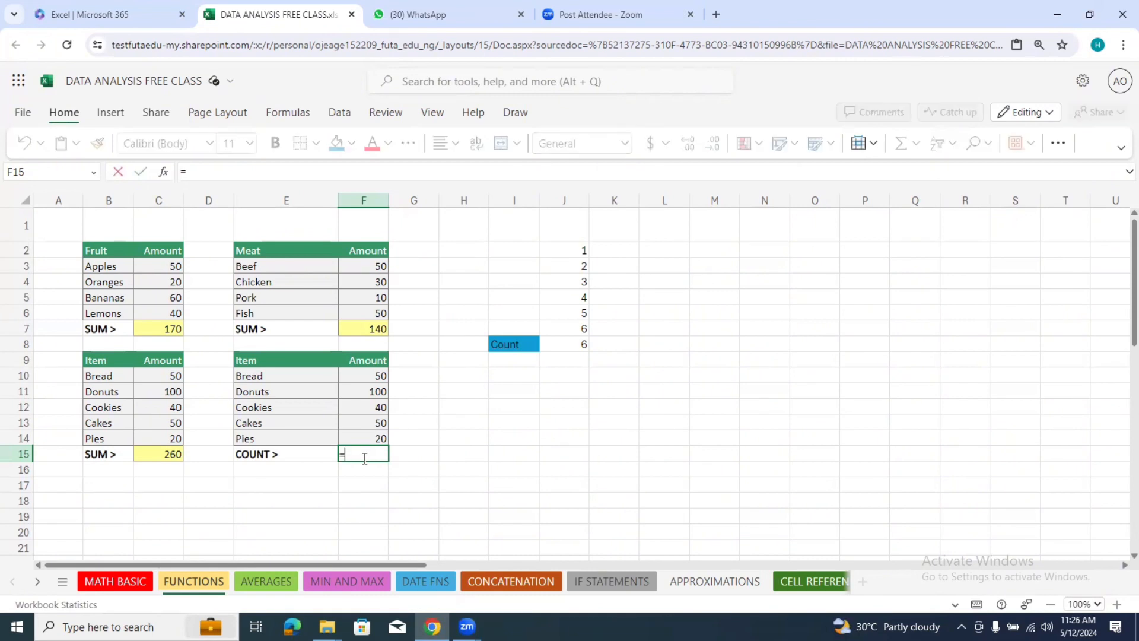
{"action": "type", "text": "c"}
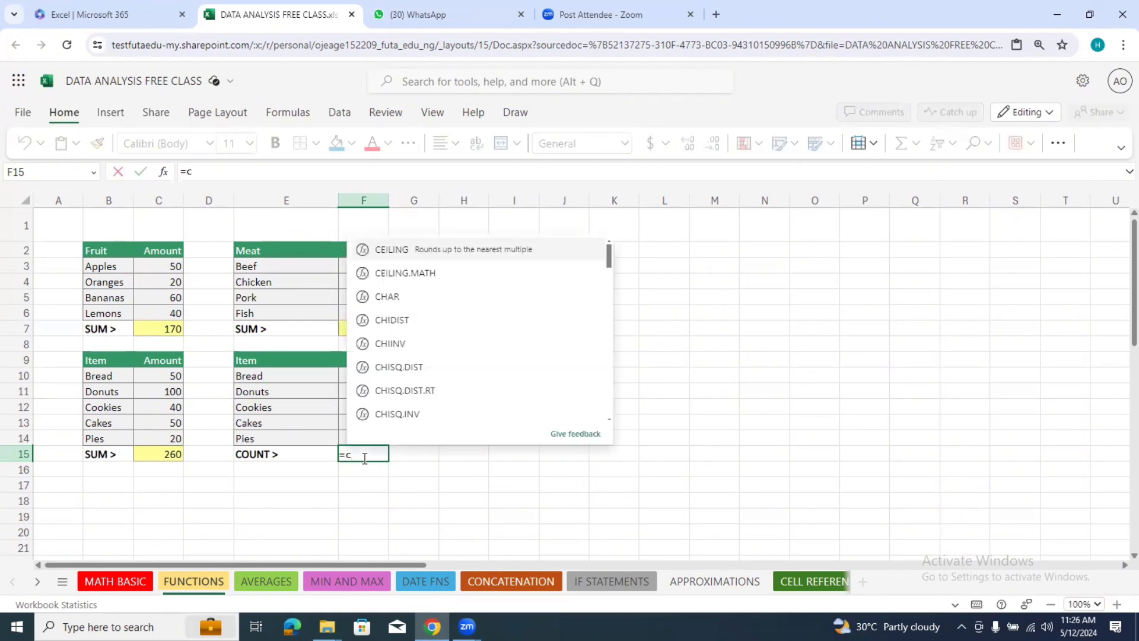
{"action": "type", "text": "ount"}
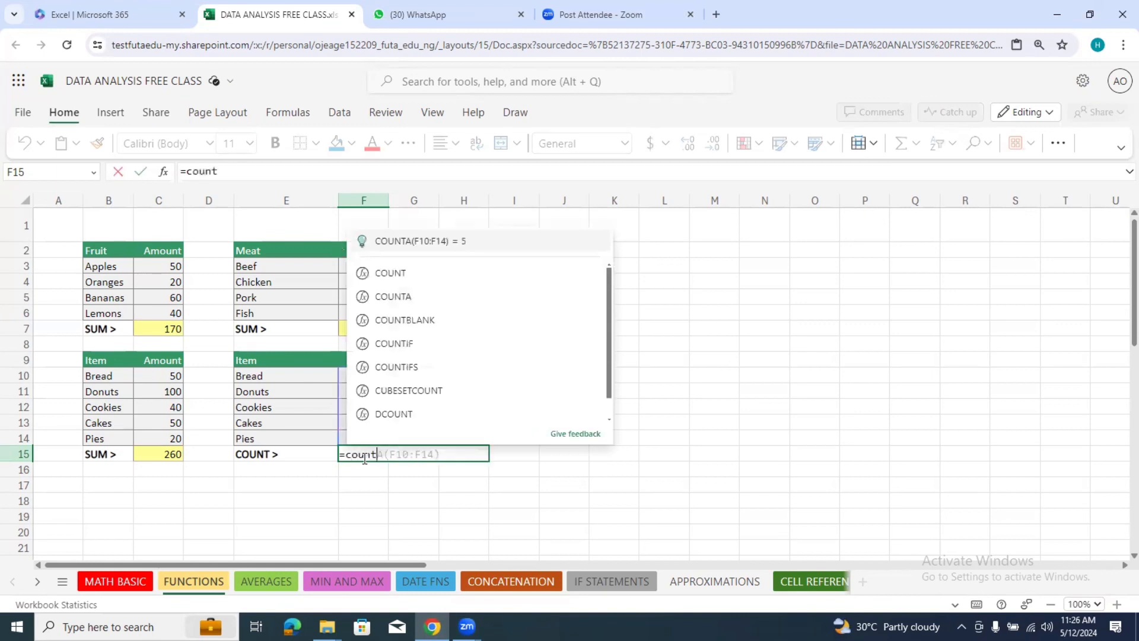
{"action": "left_click", "coordinate": [425, 276]}
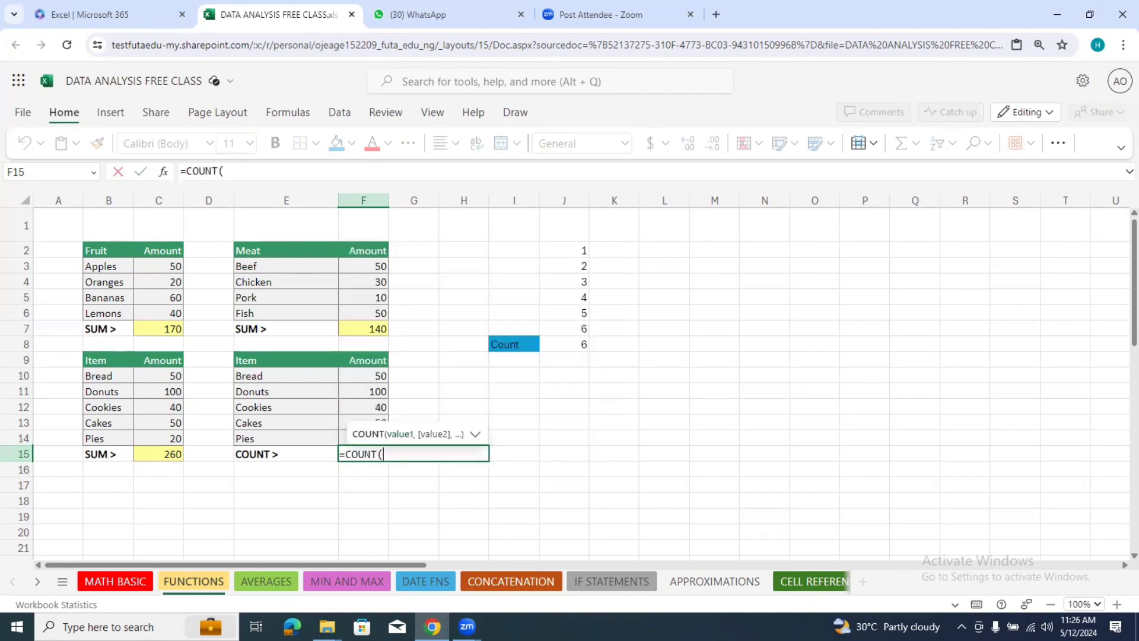
{"action": "left_click", "coordinate": [382, 377]}
{"action": "left_click_drag", "start_coordinate": [382, 377], "coordinate": [376, 440]}
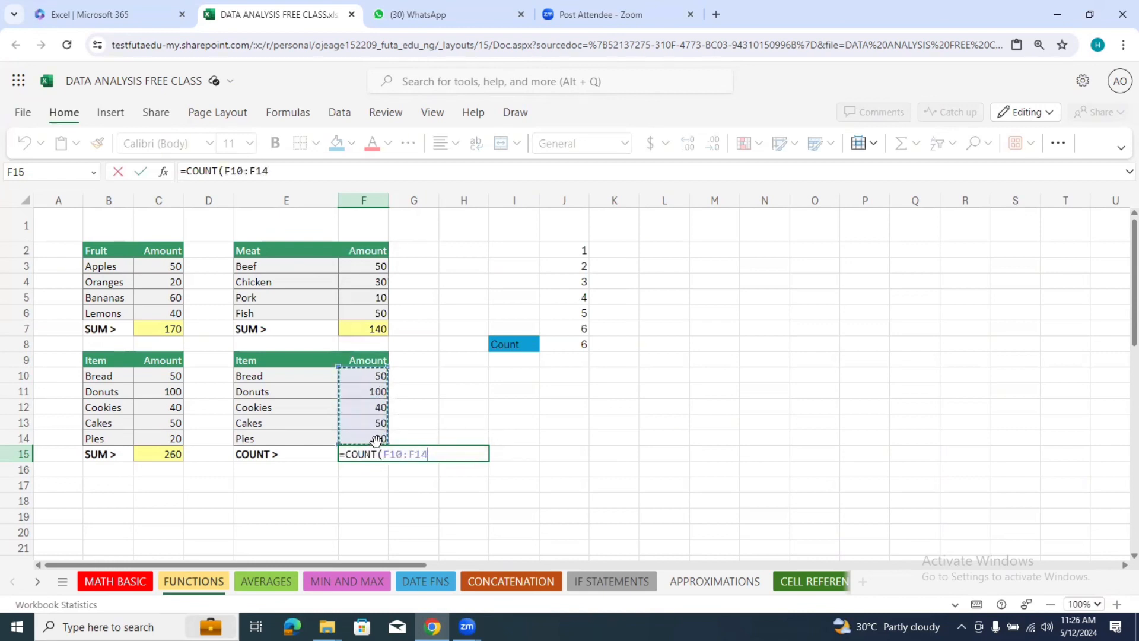
{"action": "key", "text": "Return"}
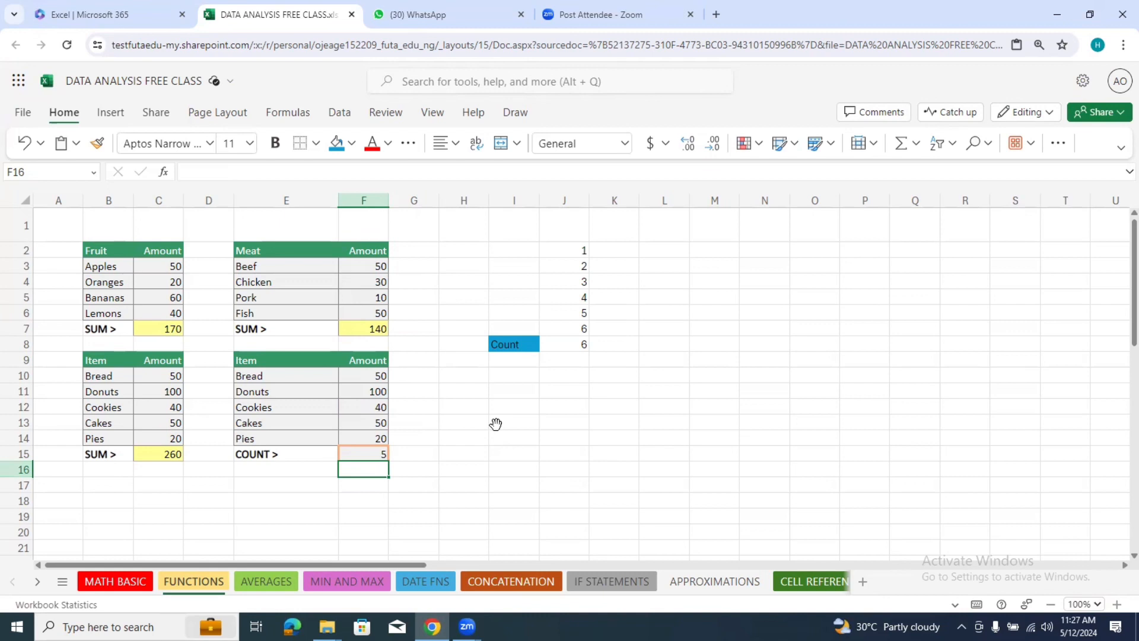
Step: Fill cells L2 to L11 with the mixed sample entries 3, 5, 78, 9, 9, e, 6, g, 9 and d
{"action": "left_click", "coordinate": [676, 251]}
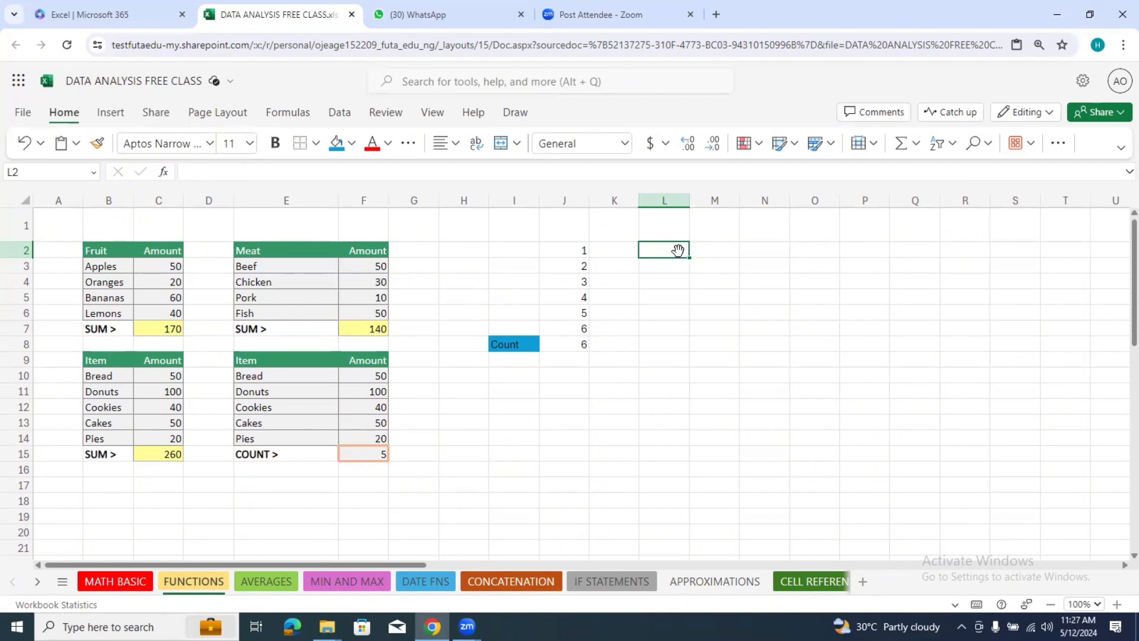
{"action": "type", "text": "3"}
{"action": "key", "text": "Return"}
{"action": "type", "text": "5"}
{"action": "key", "text": "Return"}
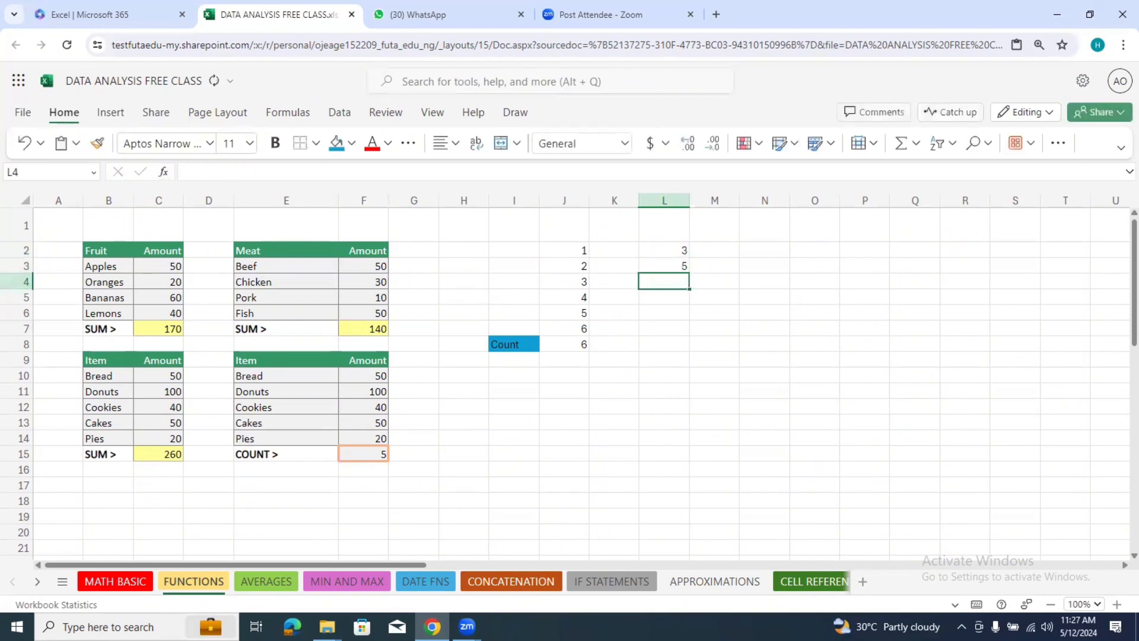
{"action": "type", "text": "78"}
{"action": "key", "text": "Return"}
{"action": "type", "text": "9"}
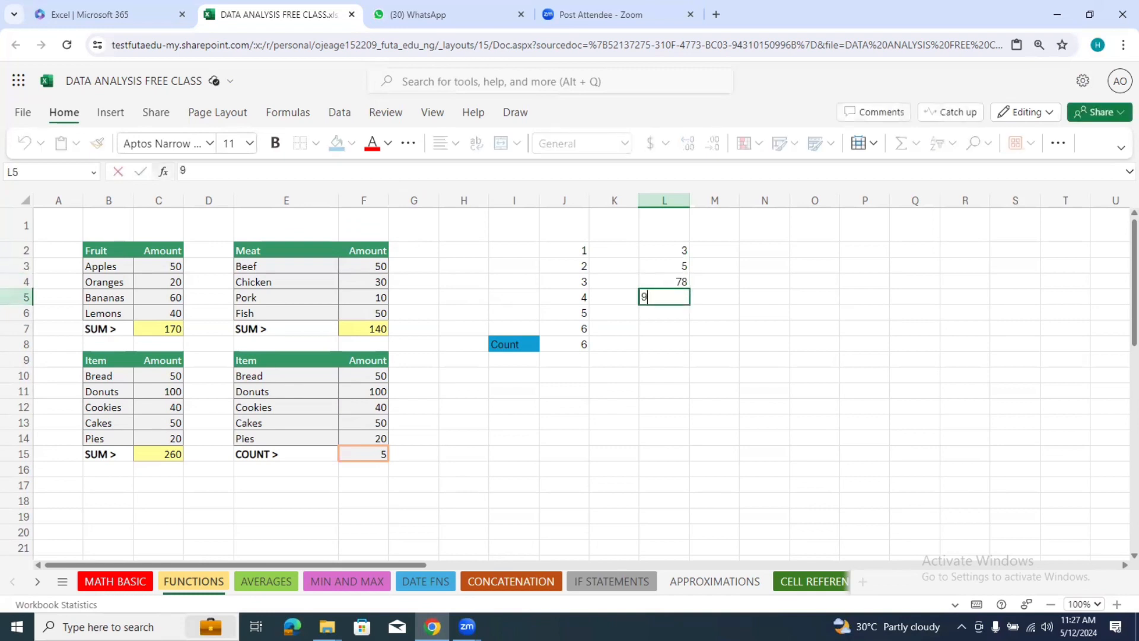
{"action": "key", "text": "Return"}
{"action": "type", "text": "9"}
{"action": "key", "text": "Return"}
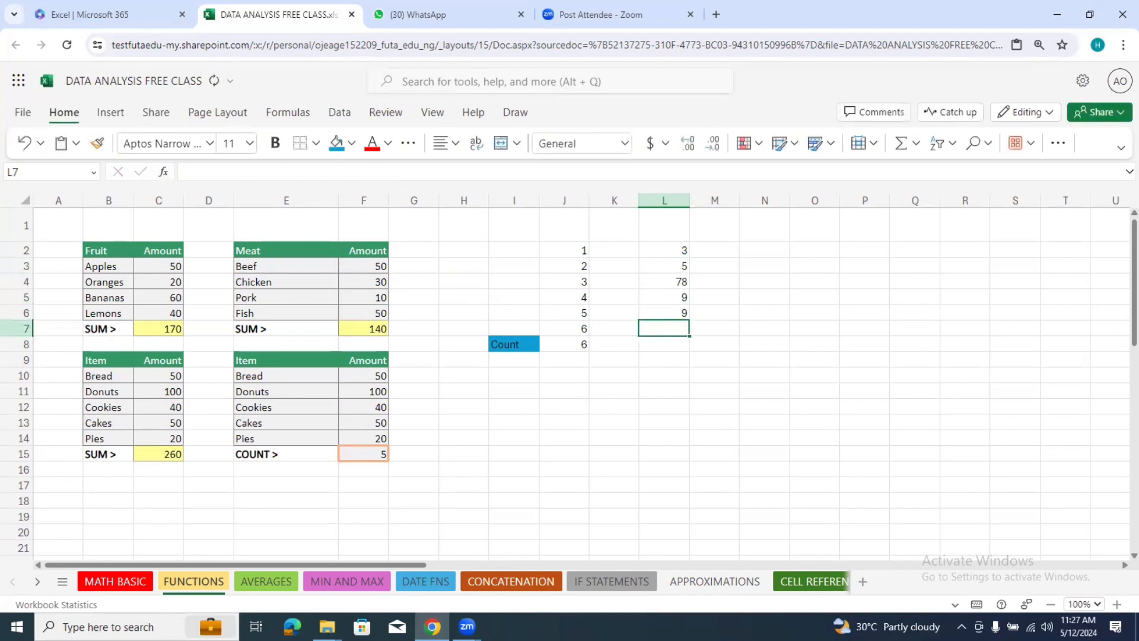
{"action": "type", "text": "e"}
{"action": "key", "text": "Return"}
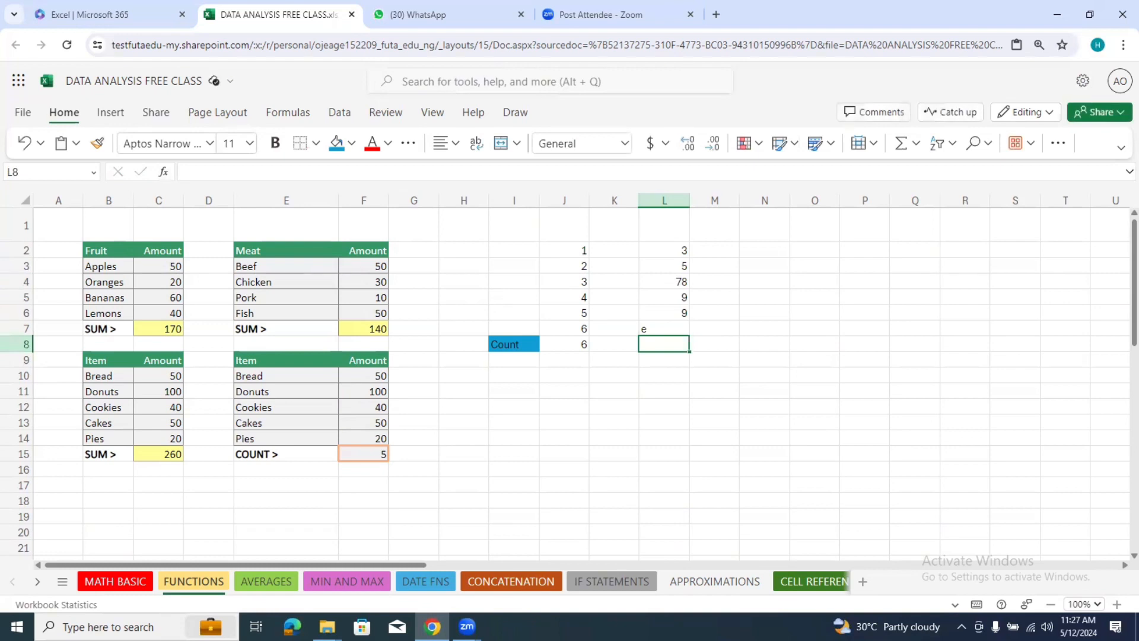
{"action": "type", "text": "6"}
{"action": "key", "text": "Return"}
{"action": "type", "text": "g"}
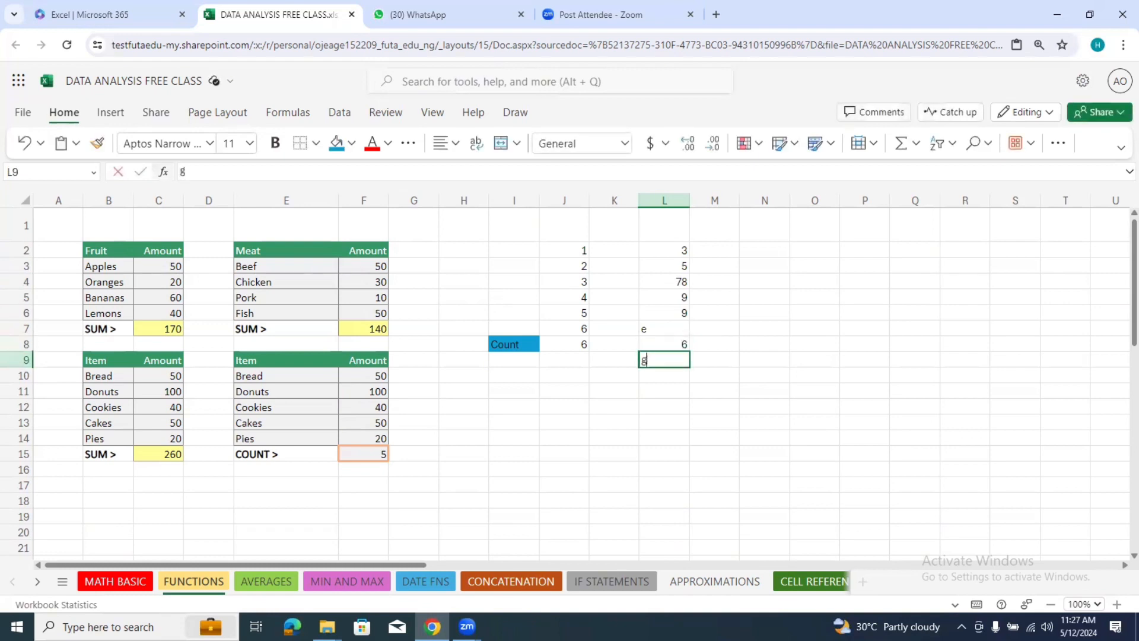
{"action": "key", "text": "Return"}
{"action": "type", "text": "9"}
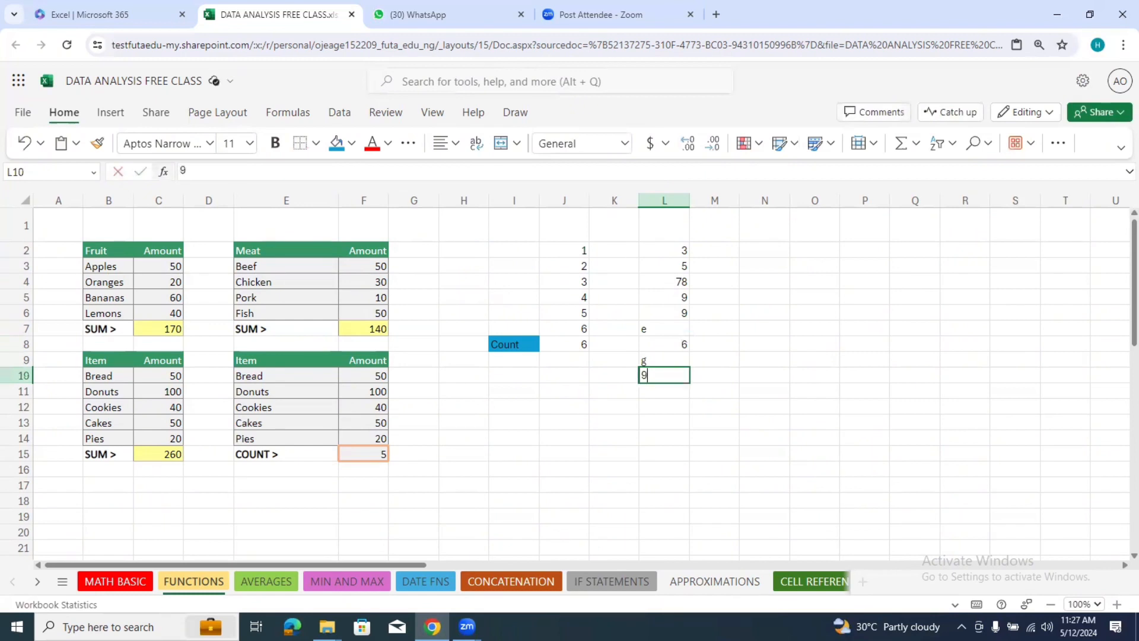
{"action": "key", "text": "Return"}
{"action": "type", "text": "d"}
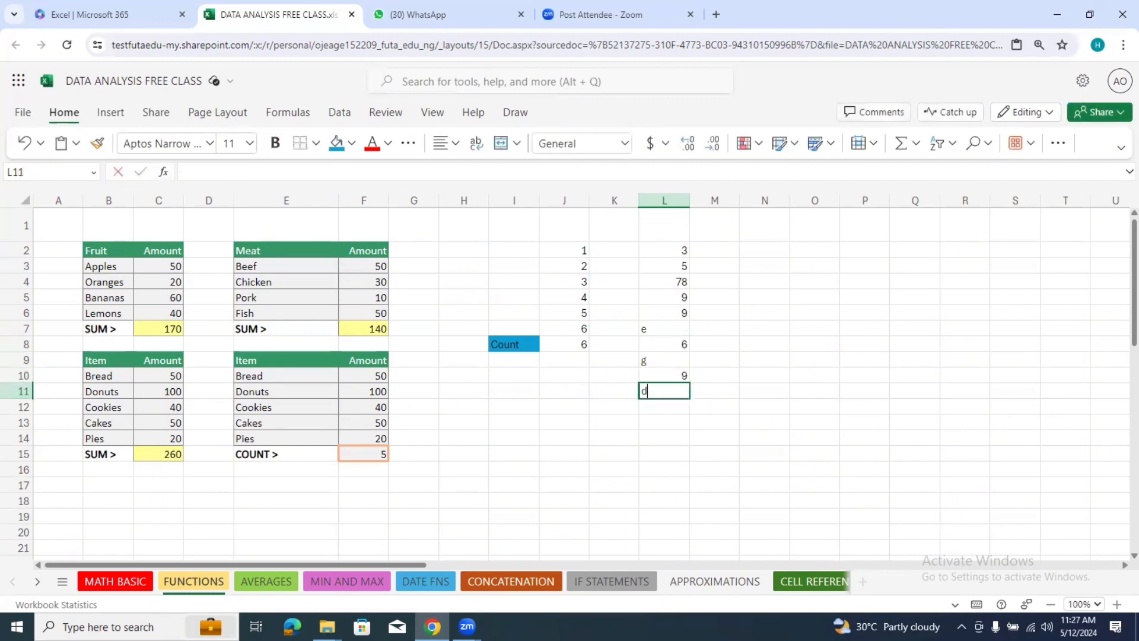
{"action": "left_click", "coordinate": [759, 276]}
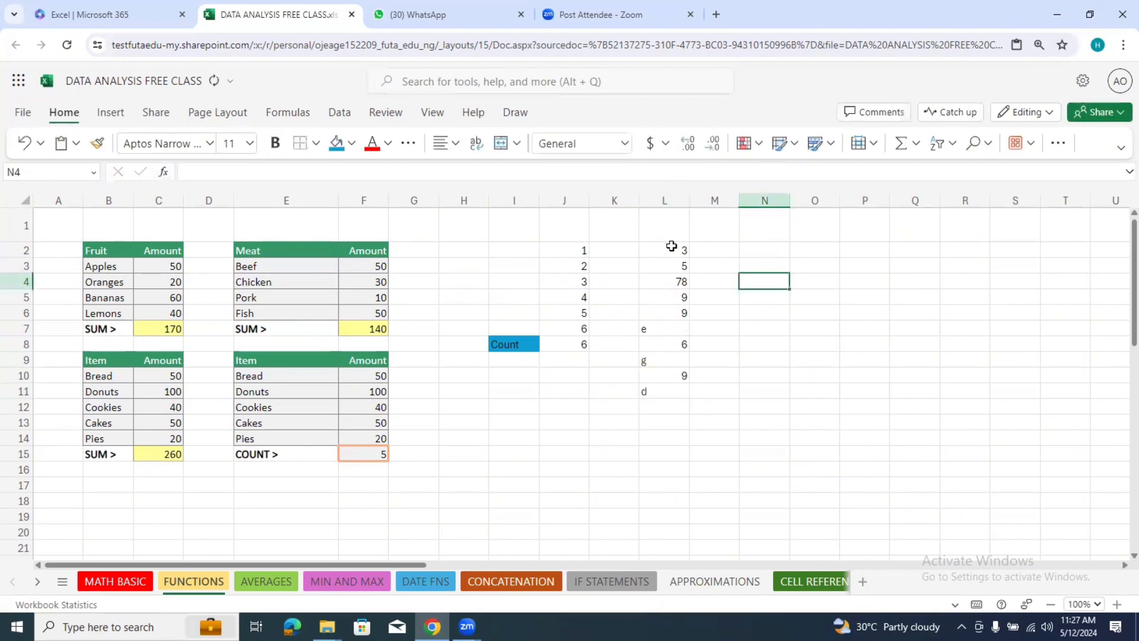
Step: Left-align the mixed sample entries in cells L2 to L11
{"action": "left_click_drag", "start_coordinate": [671, 250], "coordinate": [669, 386]}
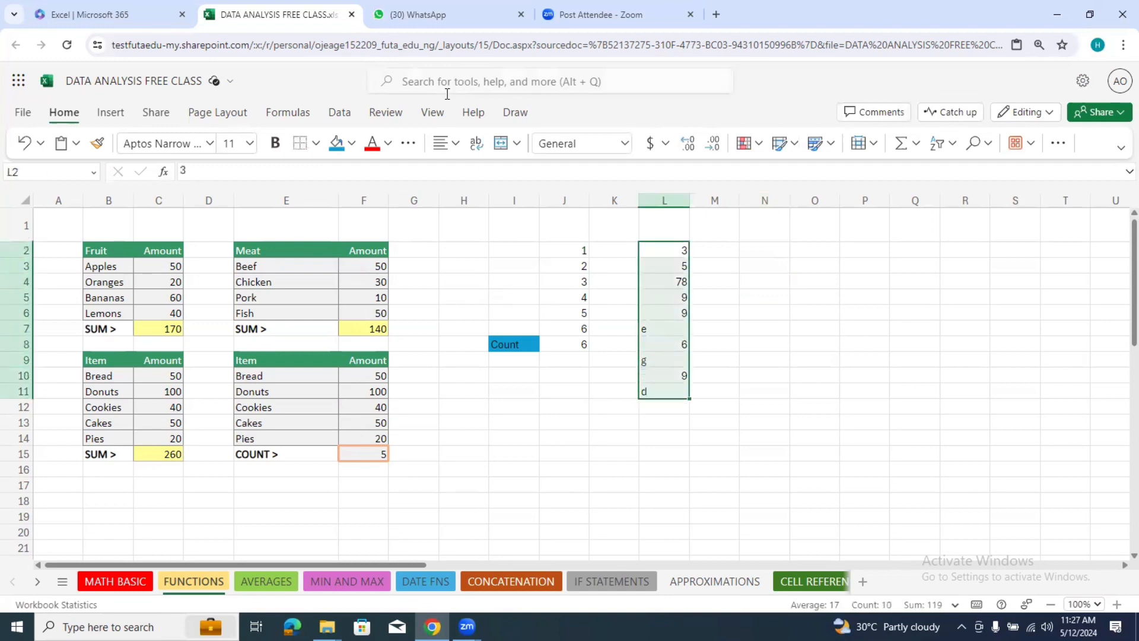
{"action": "left_click", "coordinate": [455, 148]}
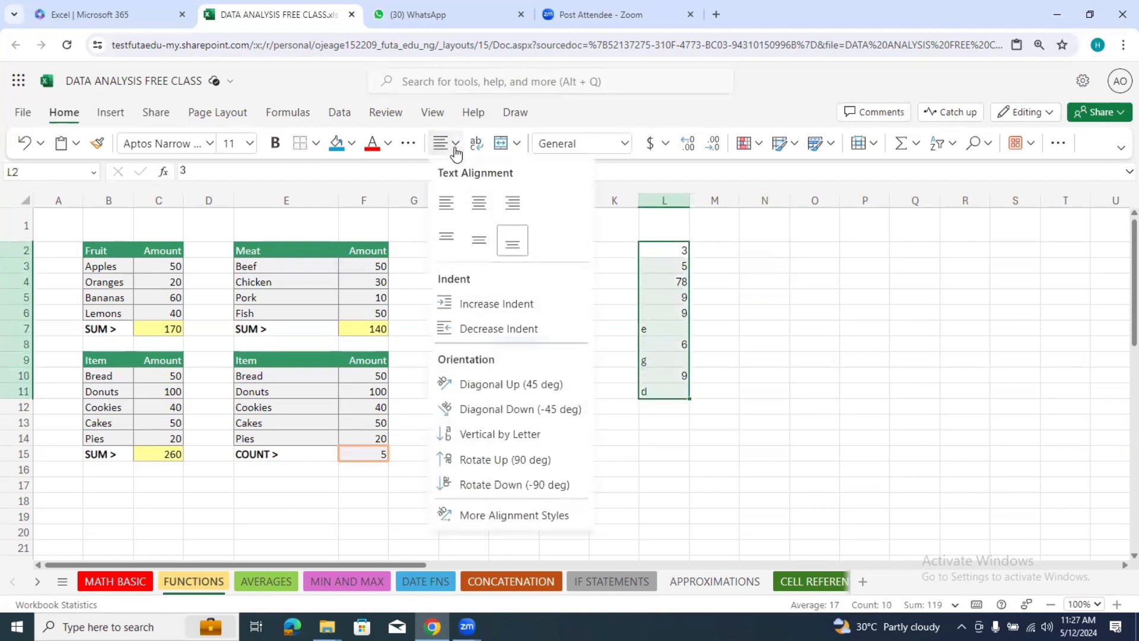
{"action": "left_click", "coordinate": [445, 214]}
{"action": "left_click", "coordinate": [784, 267]}
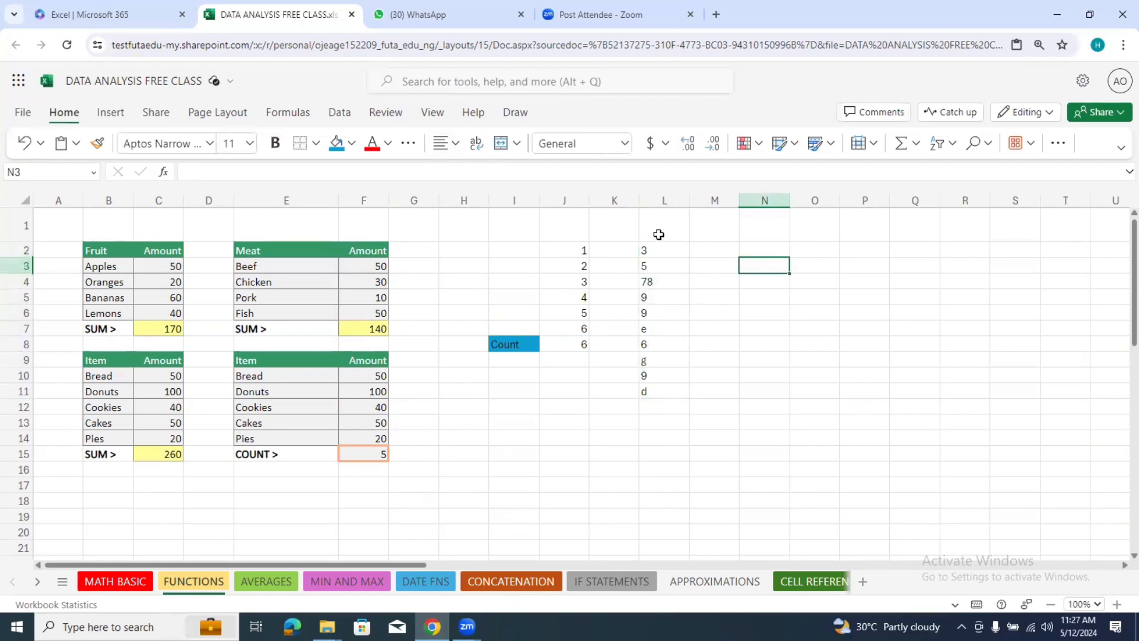
Step: Give cells L1 to L11 a grey fill colour
{"action": "left_click_drag", "start_coordinate": [657, 229], "coordinate": [661, 387]}
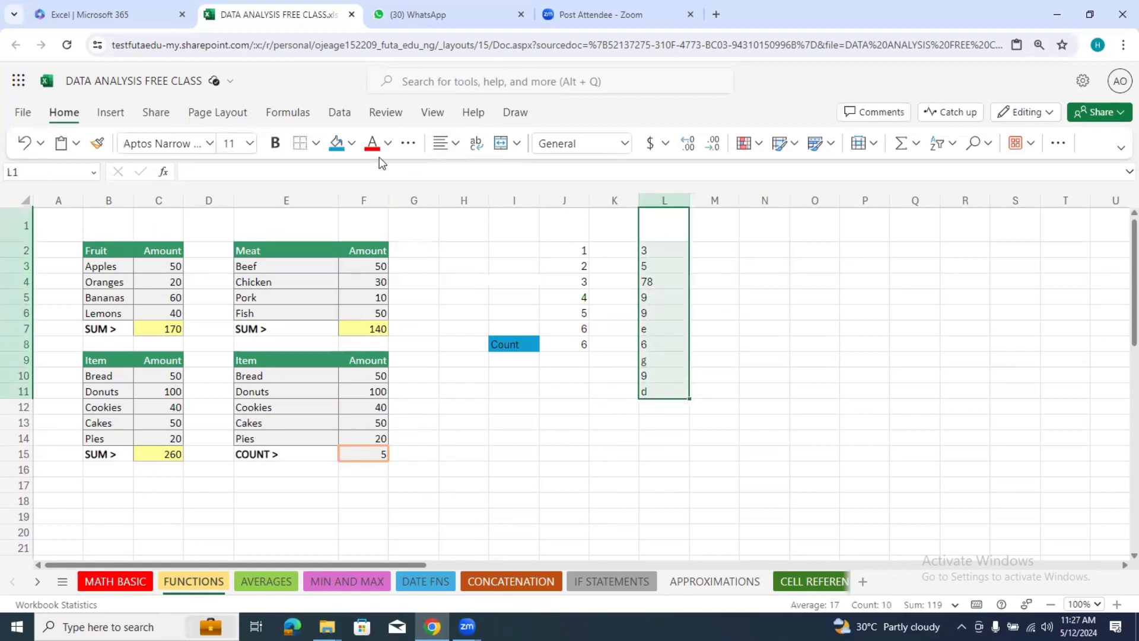
{"action": "left_click", "coordinate": [352, 145]}
{"action": "left_click", "coordinate": [386, 227]}
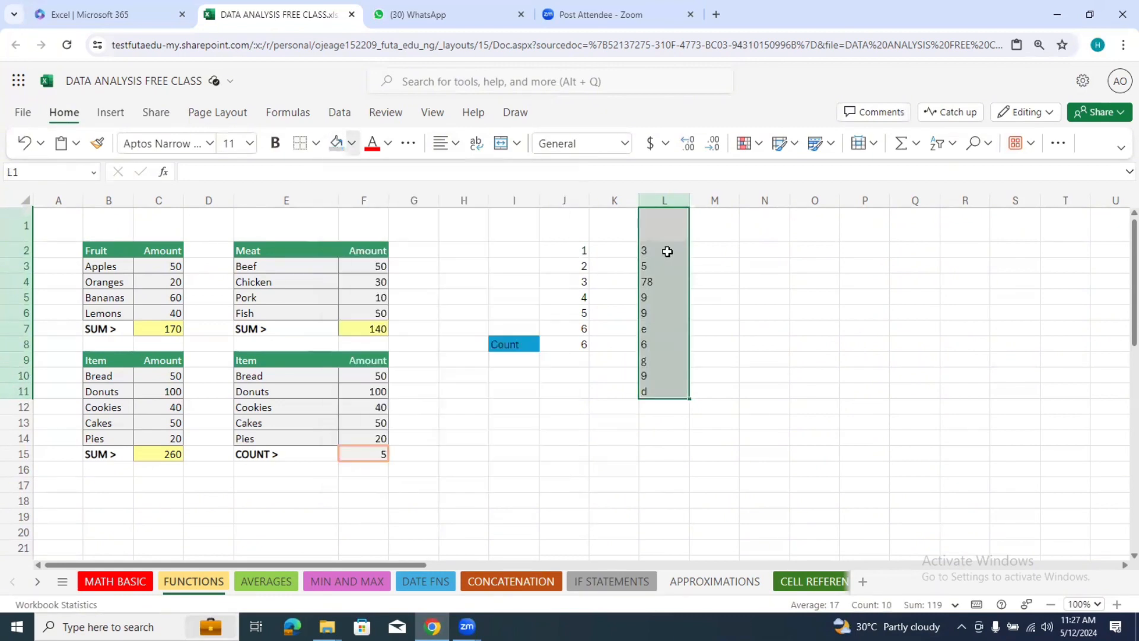
{"action": "left_click", "coordinate": [744, 281]}
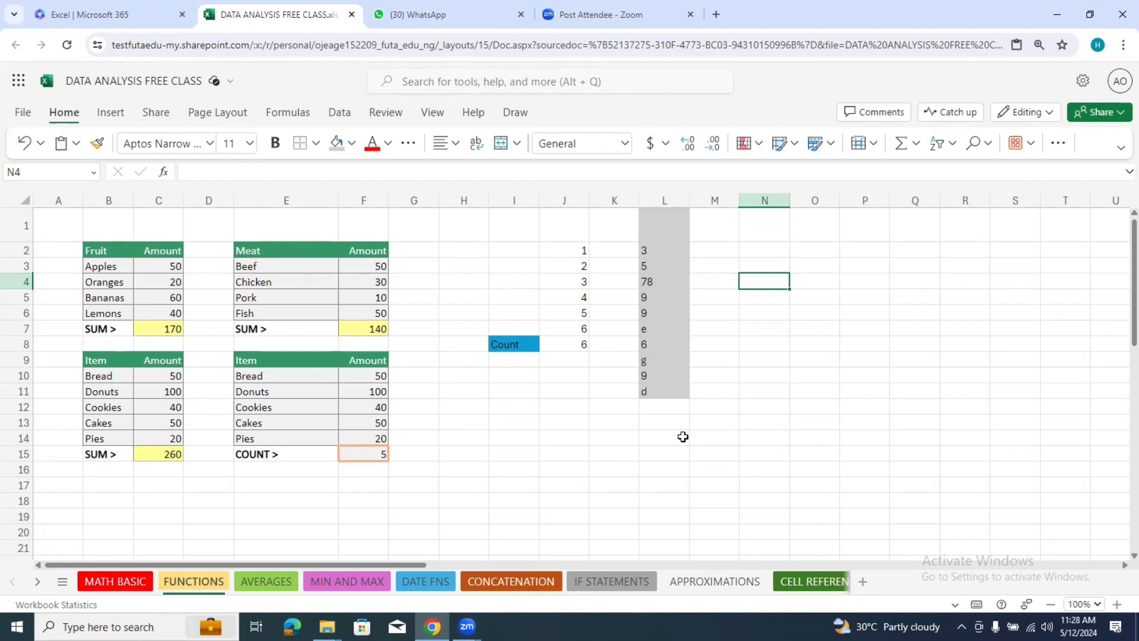
{"action": "left_click_drag", "start_coordinate": [687, 233], "coordinate": [651, 389]}
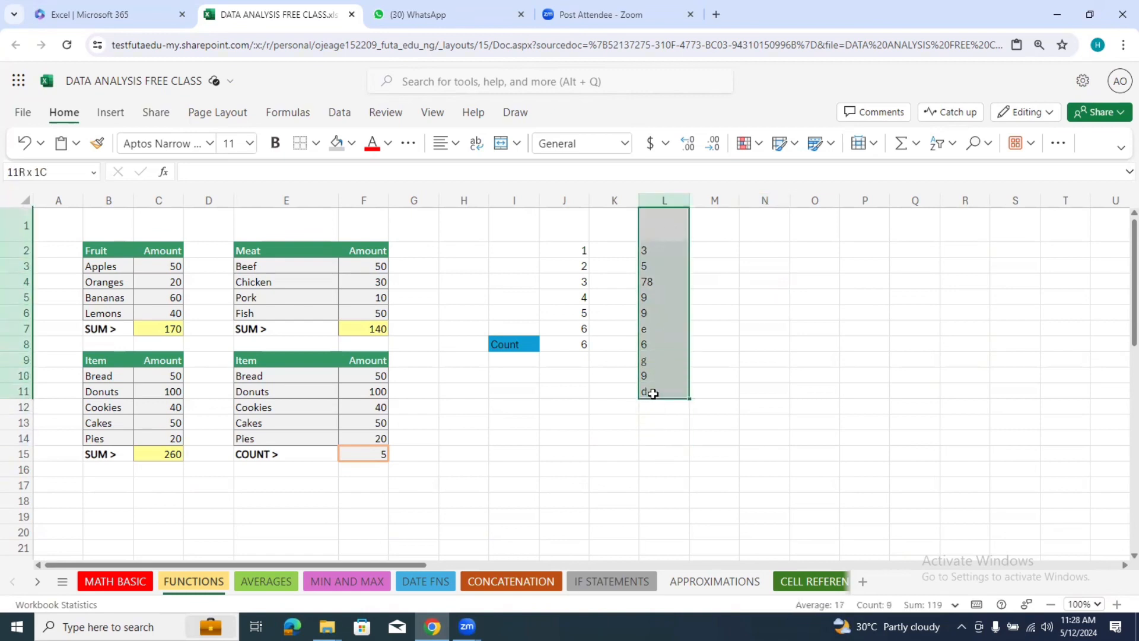
{"action": "left_click", "coordinate": [610, 422]}
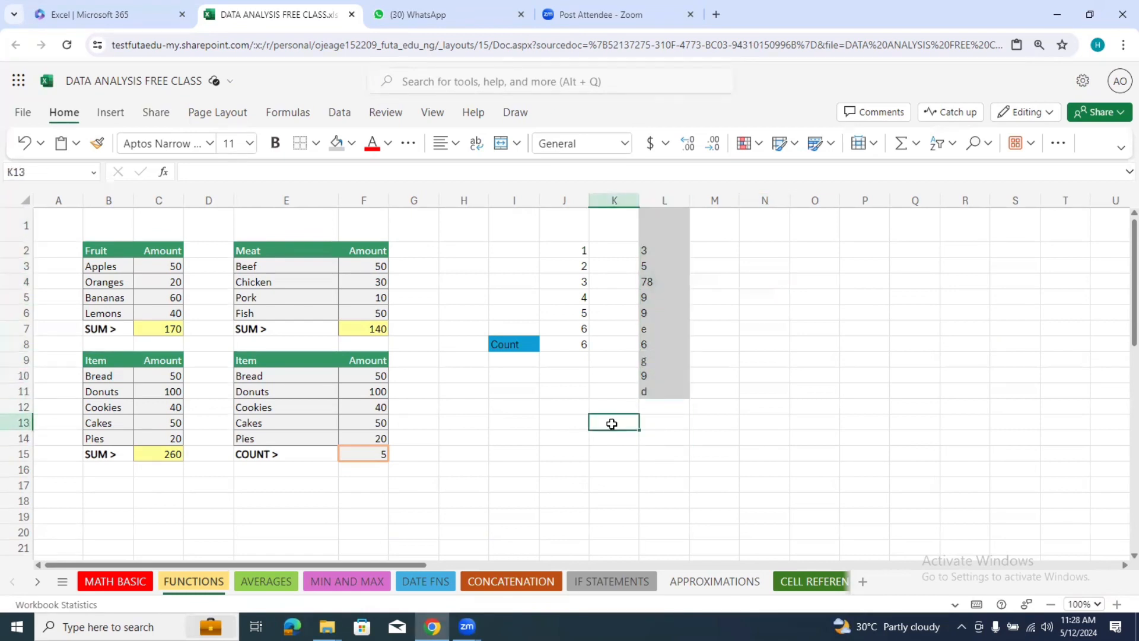
Step: Enter the label COUNT in cell K13, below the mixed sample entries
{"action": "type", "text": "COUNT"}
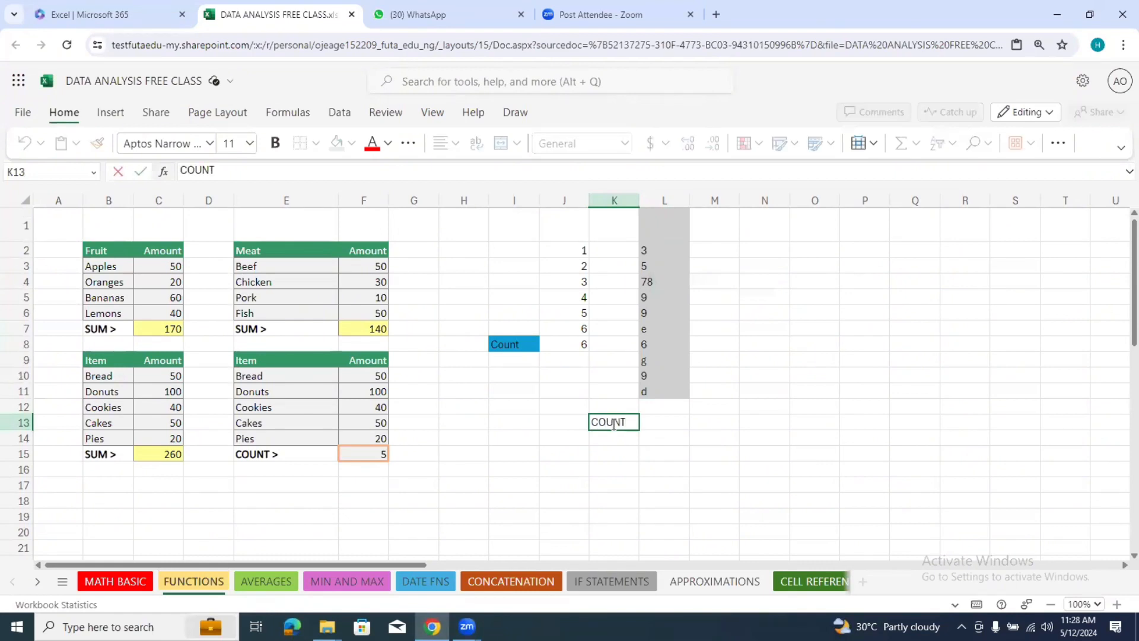
{"action": "left_click", "coordinate": [674, 425]}
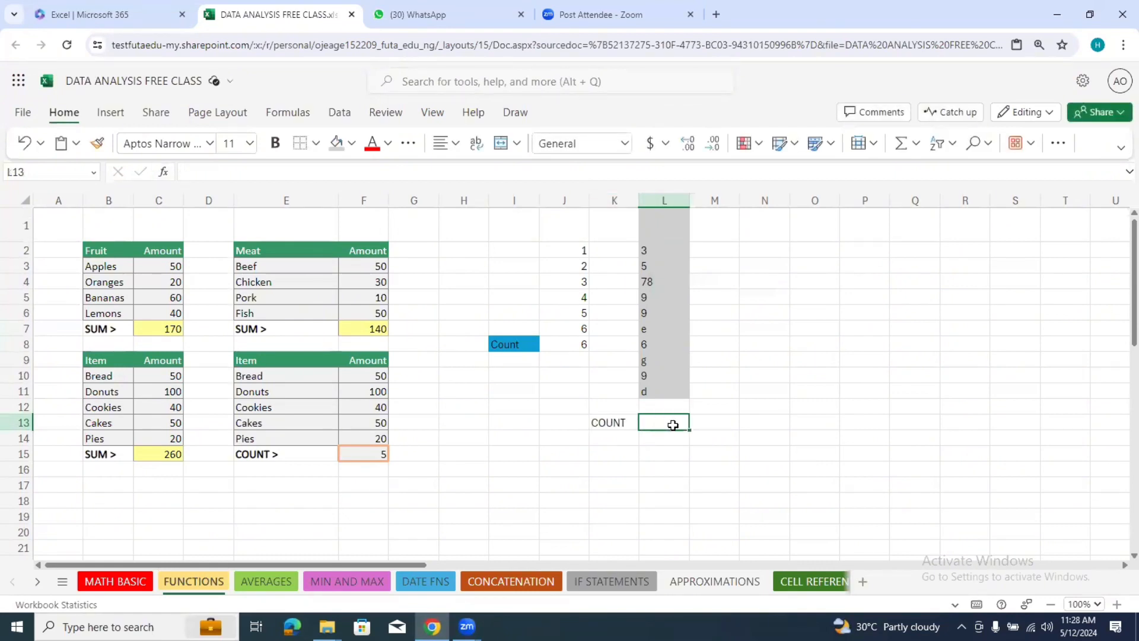
{"action": "type", "text": "="}
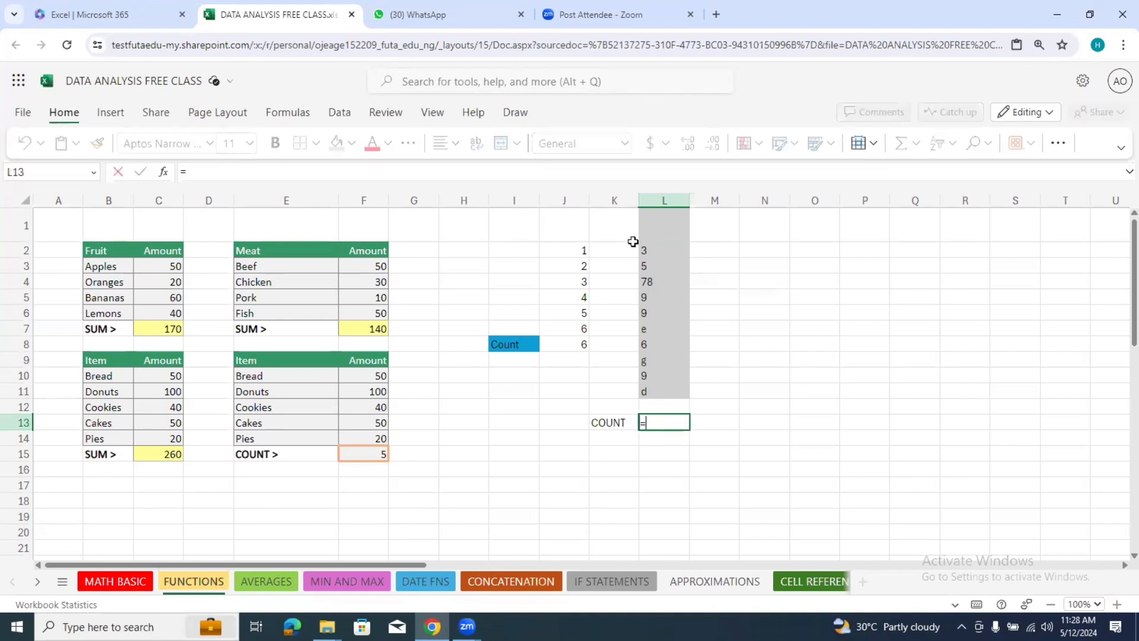
{"action": "type", "text": "count"}
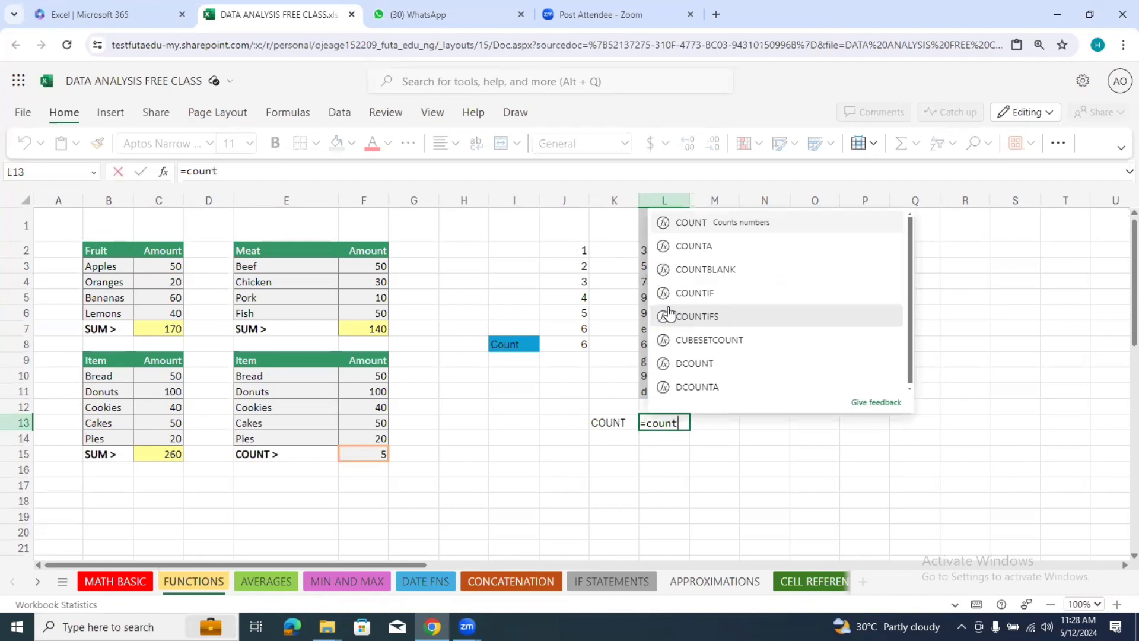
{"action": "left_click", "coordinate": [642, 246]}
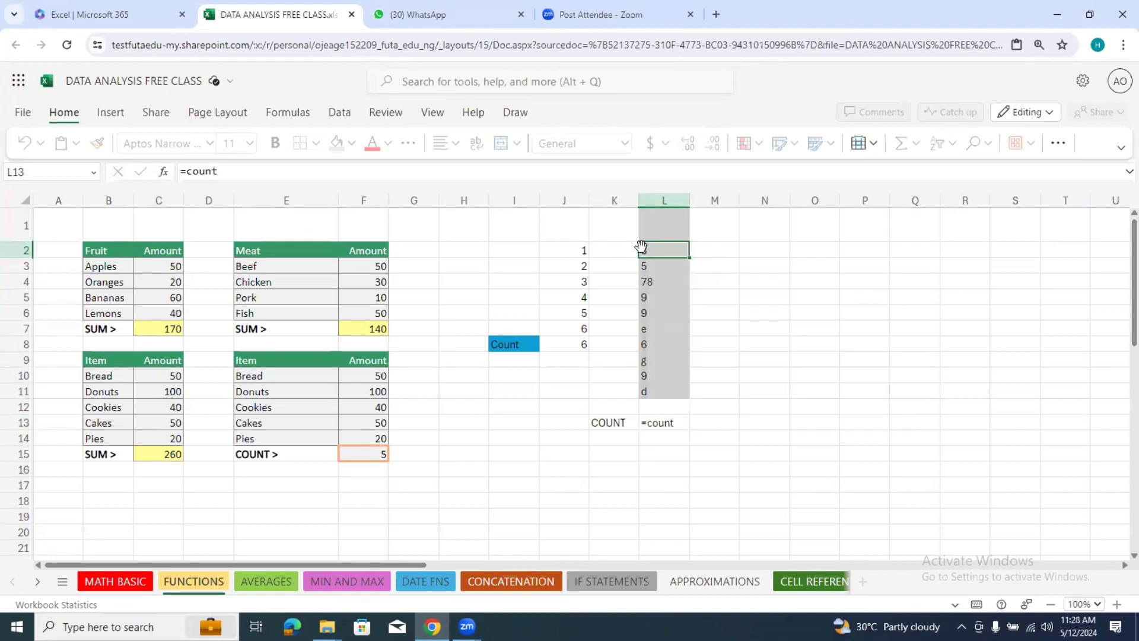
{"action": "left_click_drag", "start_coordinate": [641, 246], "coordinate": [641, 266]}
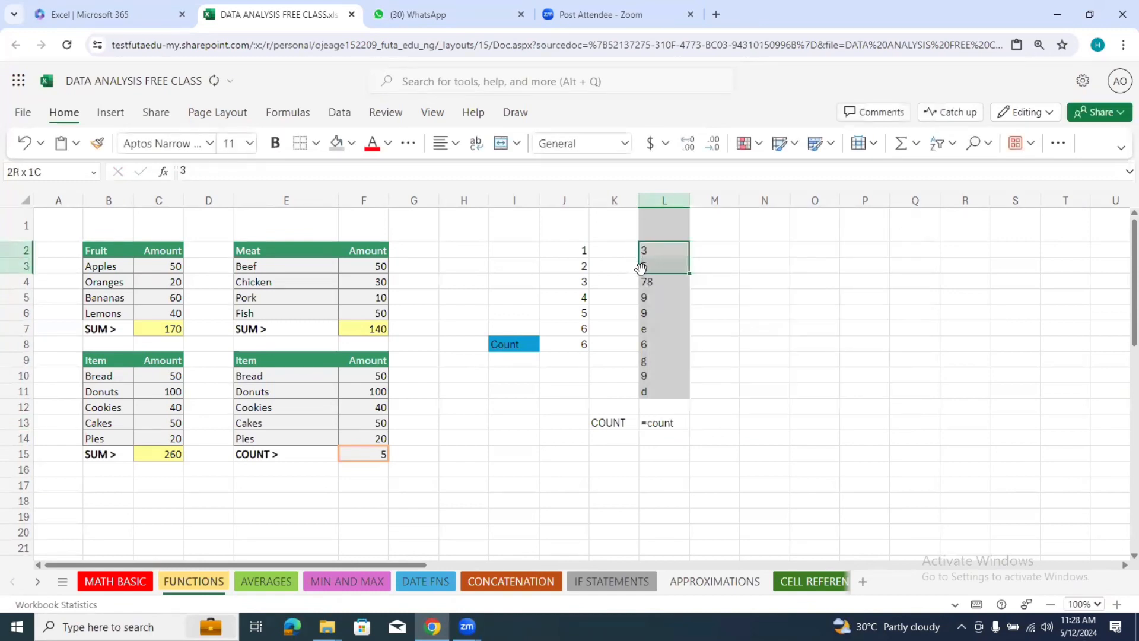
{"action": "left_click", "coordinate": [676, 425]}
{"action": "key", "text": "Delete"}
Step: Count the numeric entries of the mixed sample in cell L13 using the COUNT function over the range L2:L11
{"action": "type", "text": "="}
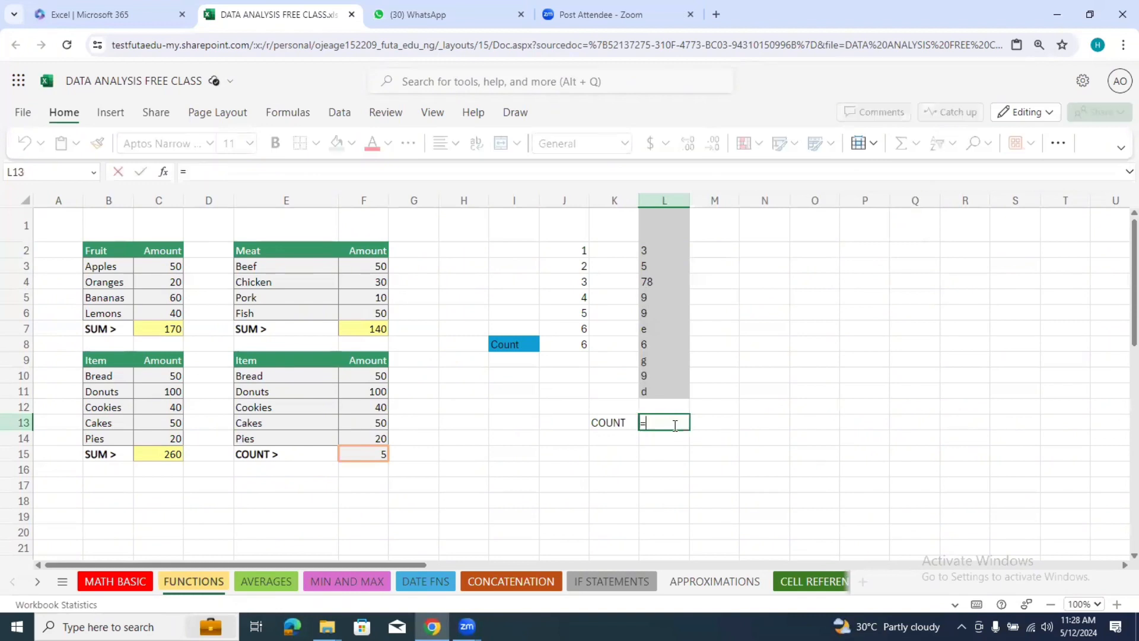
{"action": "type", "text": "count"}
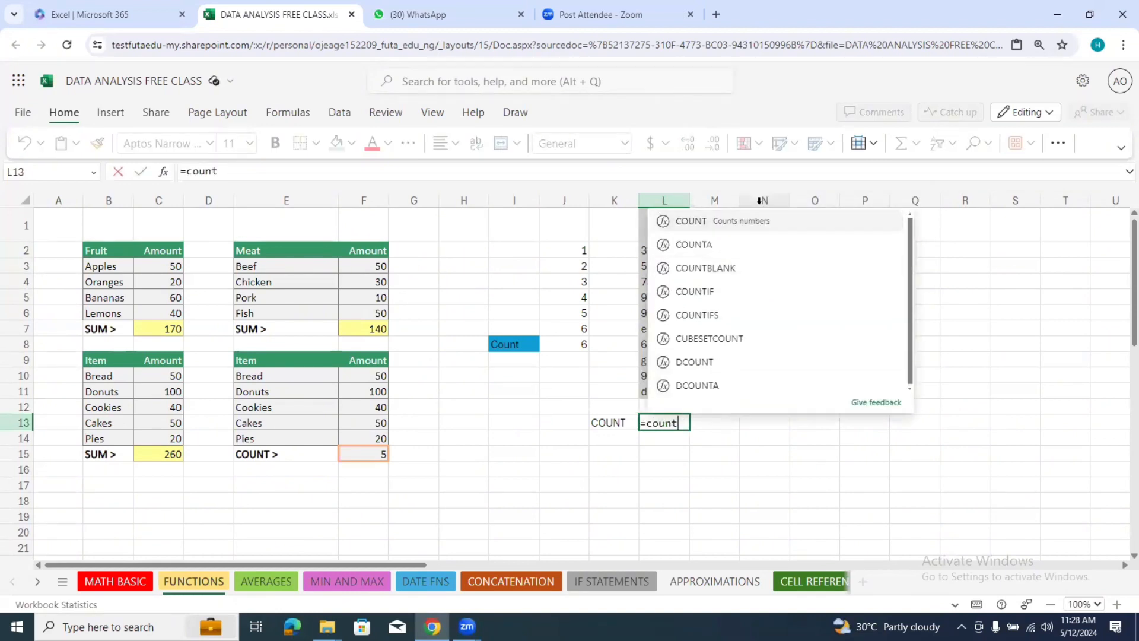
{"action": "left_click", "coordinate": [754, 223]}
{"action": "left_click_drag", "start_coordinate": [665, 249], "coordinate": [655, 385]}
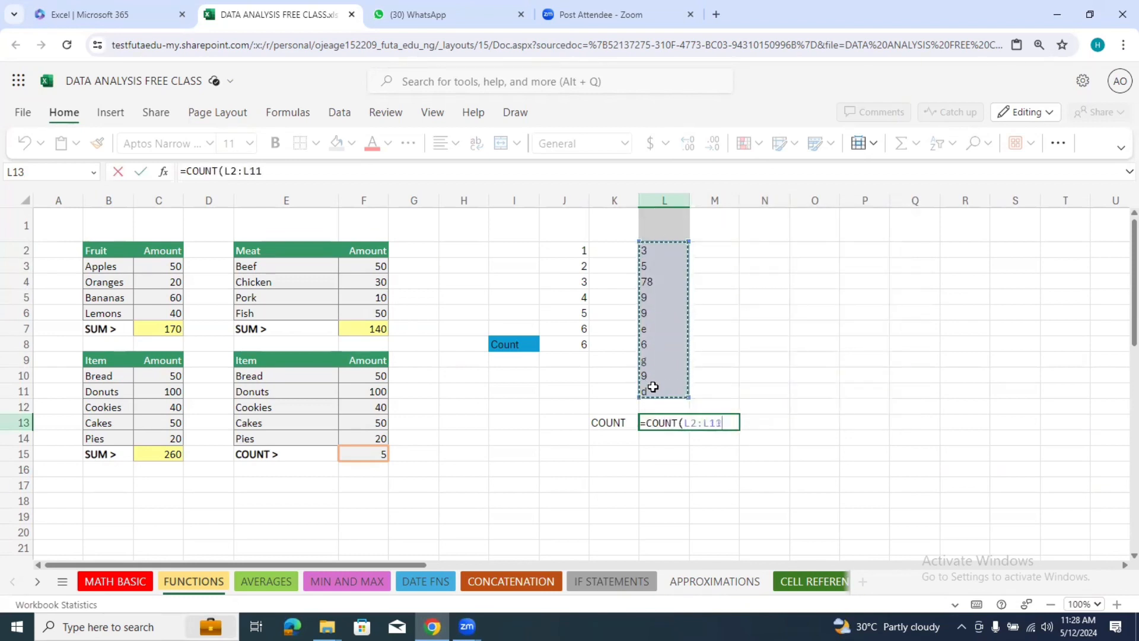
{"action": "key", "text": "Return"}
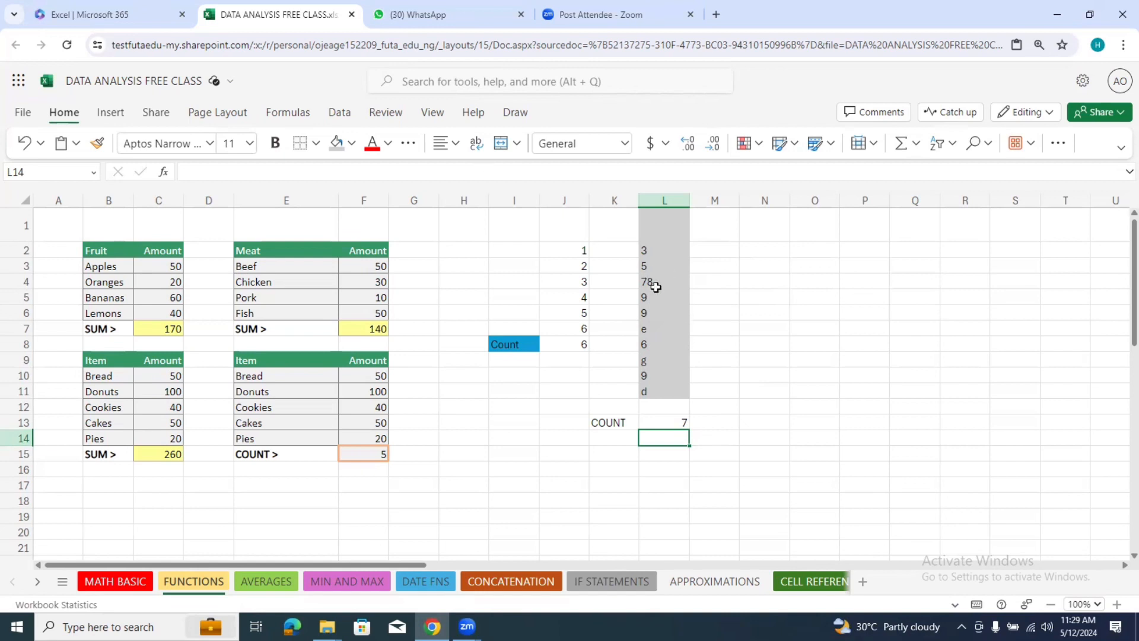
{"action": "left_click_drag", "start_coordinate": [666, 428], "coordinate": [667, 422]}
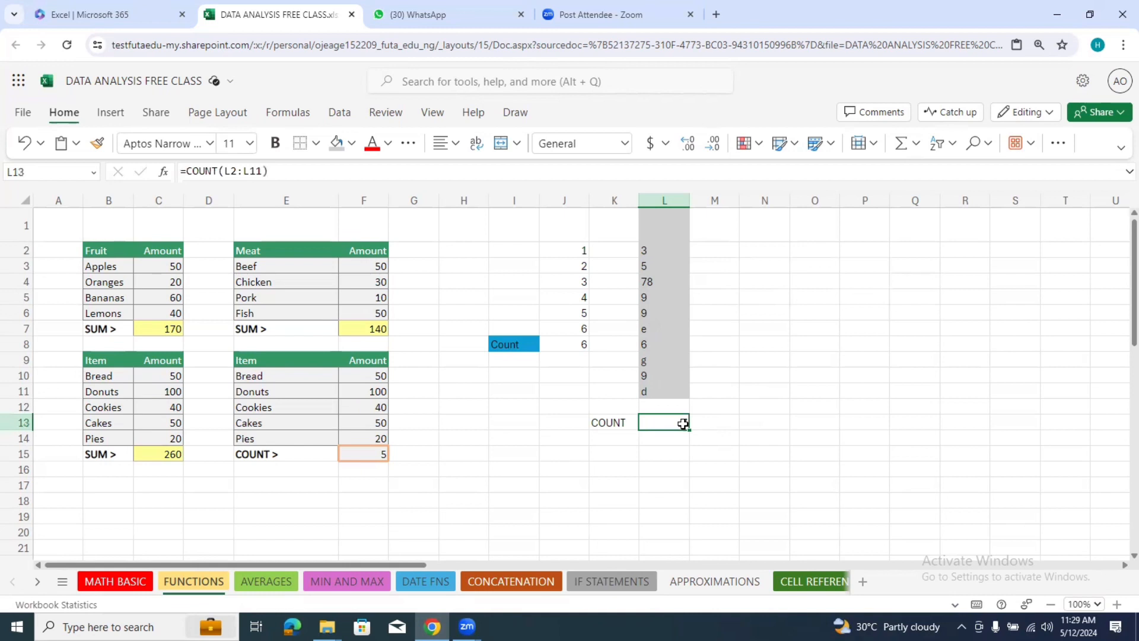
Step: Give the numeric entries in cells L2 to L6 a dark blue theme fill colour
{"action": "left_click", "coordinate": [654, 254]}
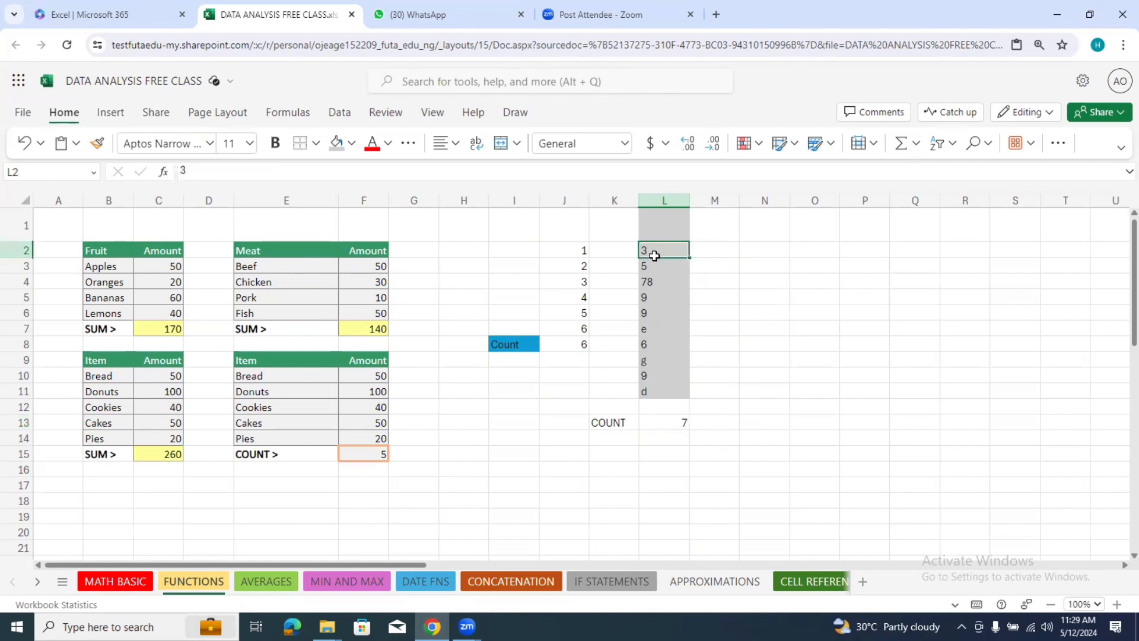
{"action": "left_click", "coordinate": [352, 145]}
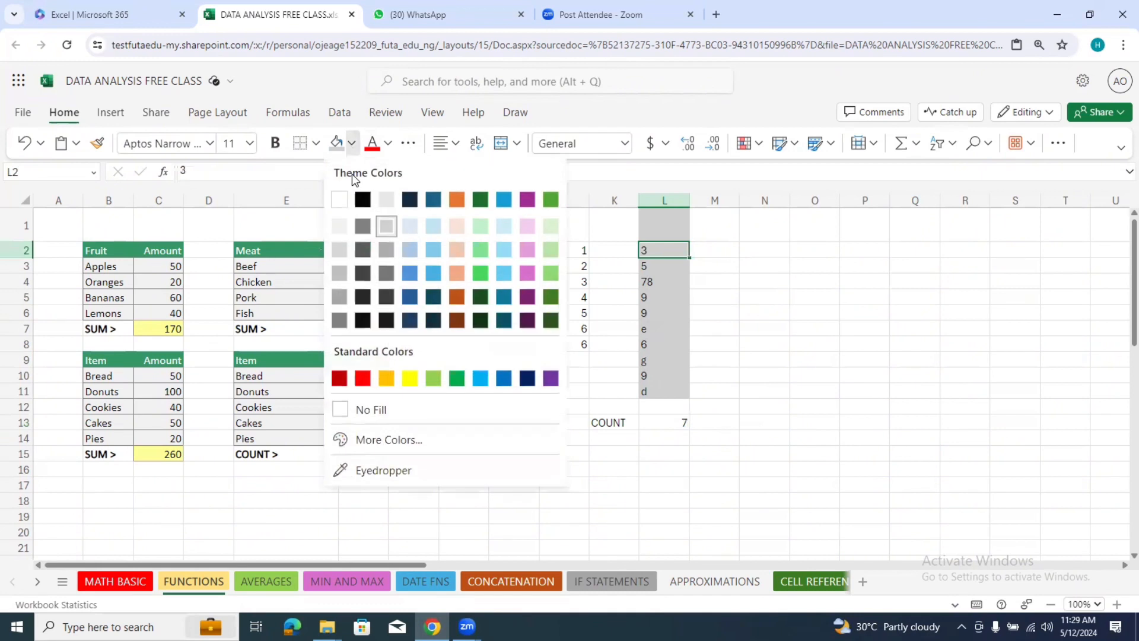
{"action": "left_click", "coordinate": [411, 202]}
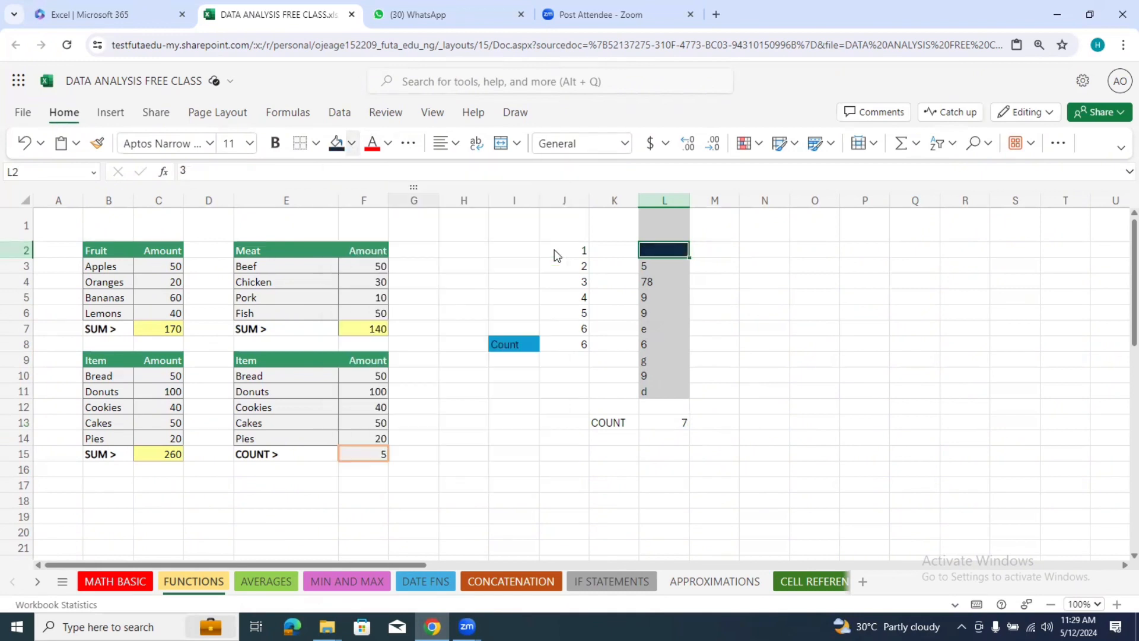
{"action": "left_click", "coordinate": [653, 266]}
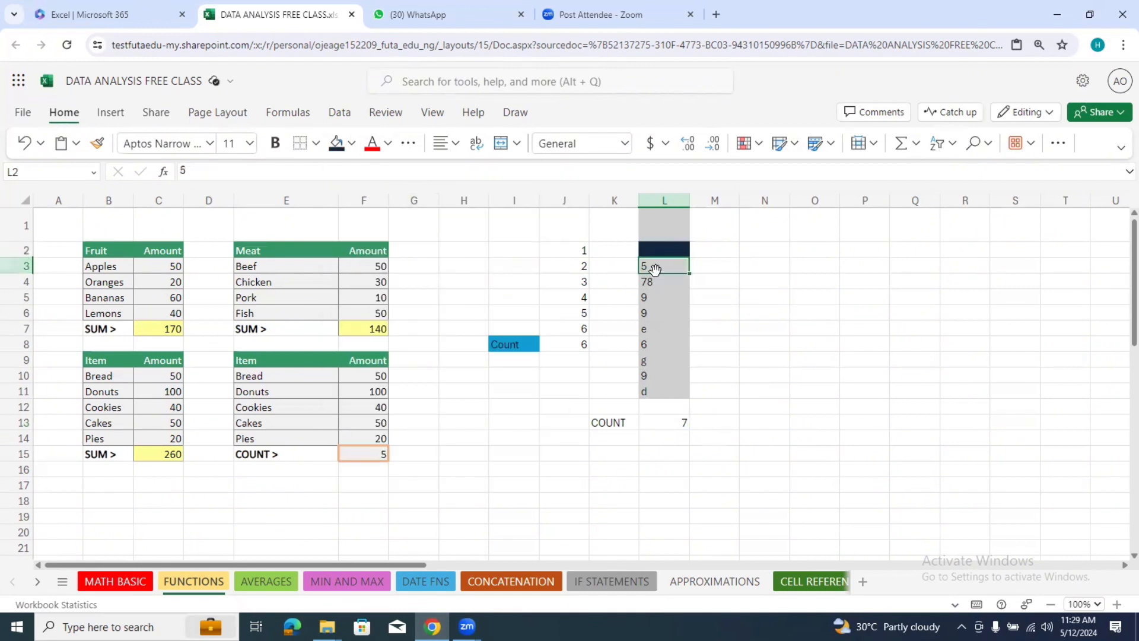
{"action": "left_click", "coordinate": [352, 143]}
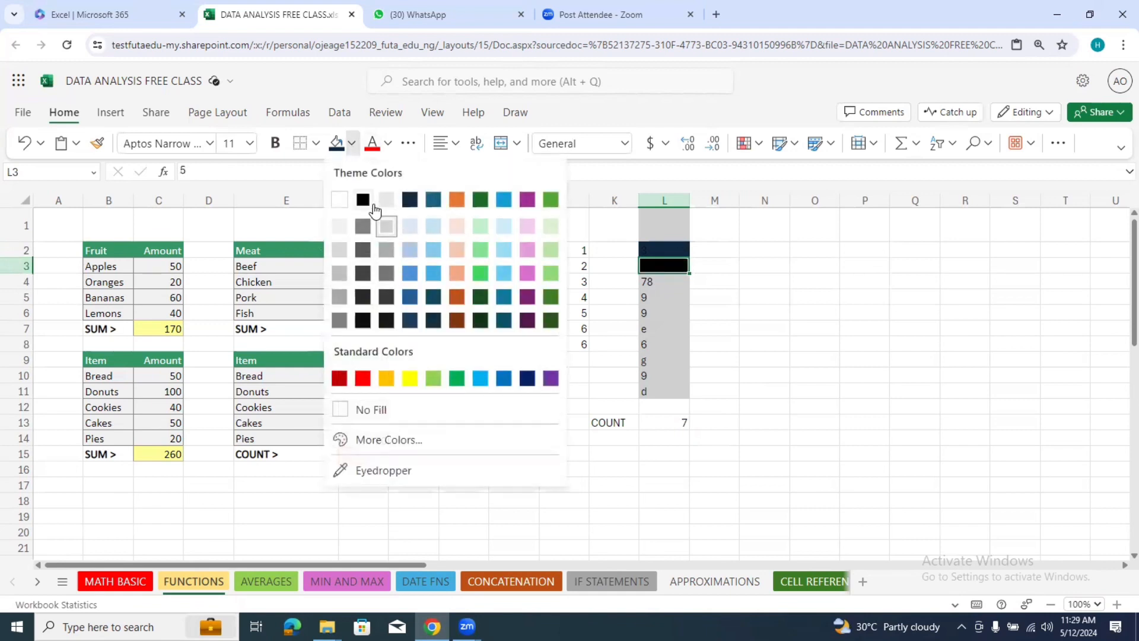
{"action": "left_click", "coordinate": [410, 201]}
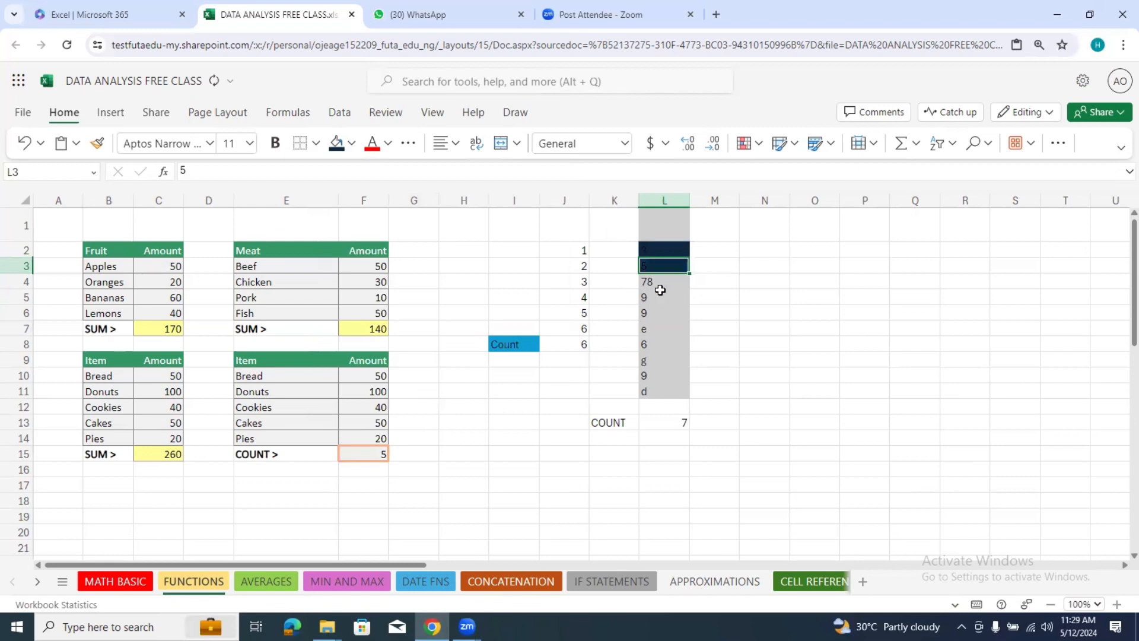
{"action": "left_click_drag", "start_coordinate": [659, 285], "coordinate": [653, 311]}
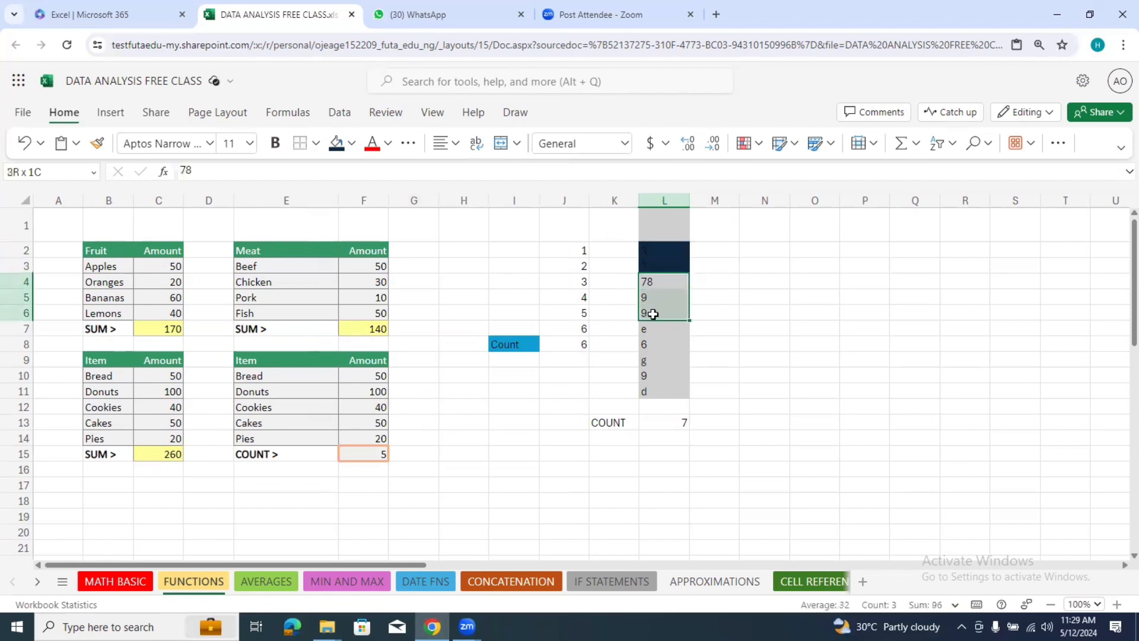
{"action": "left_click", "coordinate": [355, 153]}
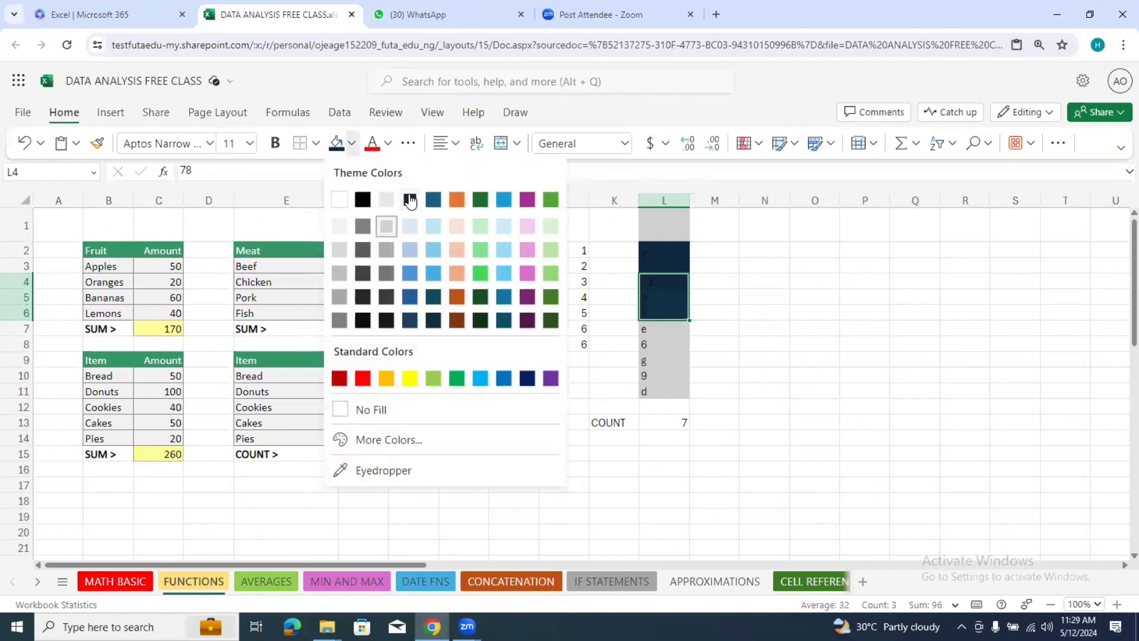
{"action": "left_click", "coordinate": [411, 202]}
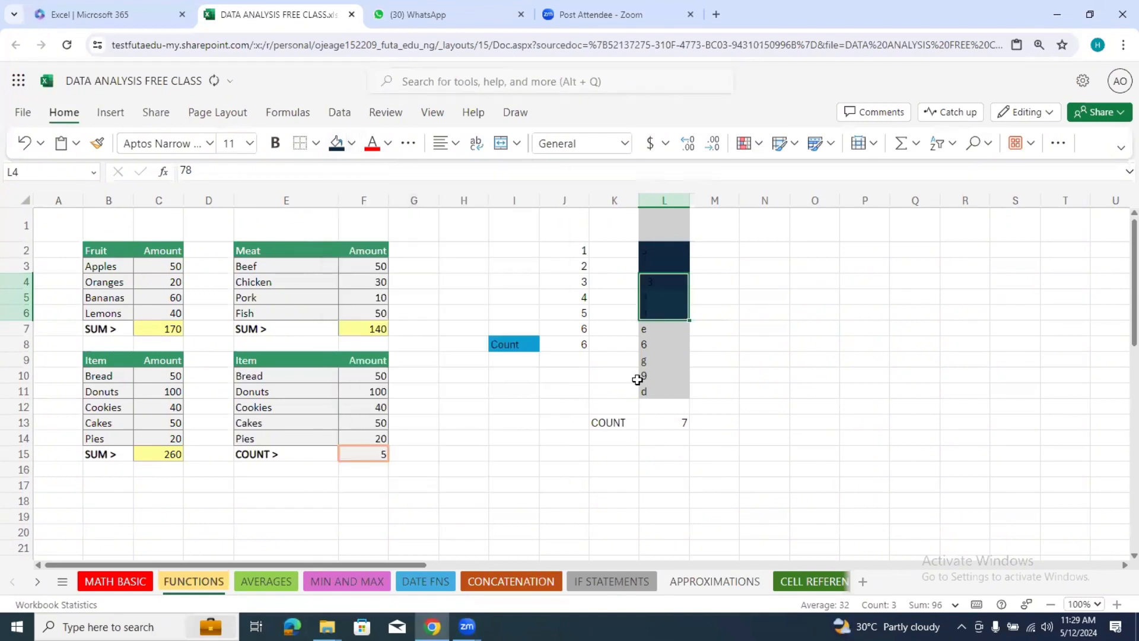
Step: Give the remaining numeric entries in cells L8 and L10 the same dark blue fill colour
{"action": "left_click", "coordinate": [702, 340]}
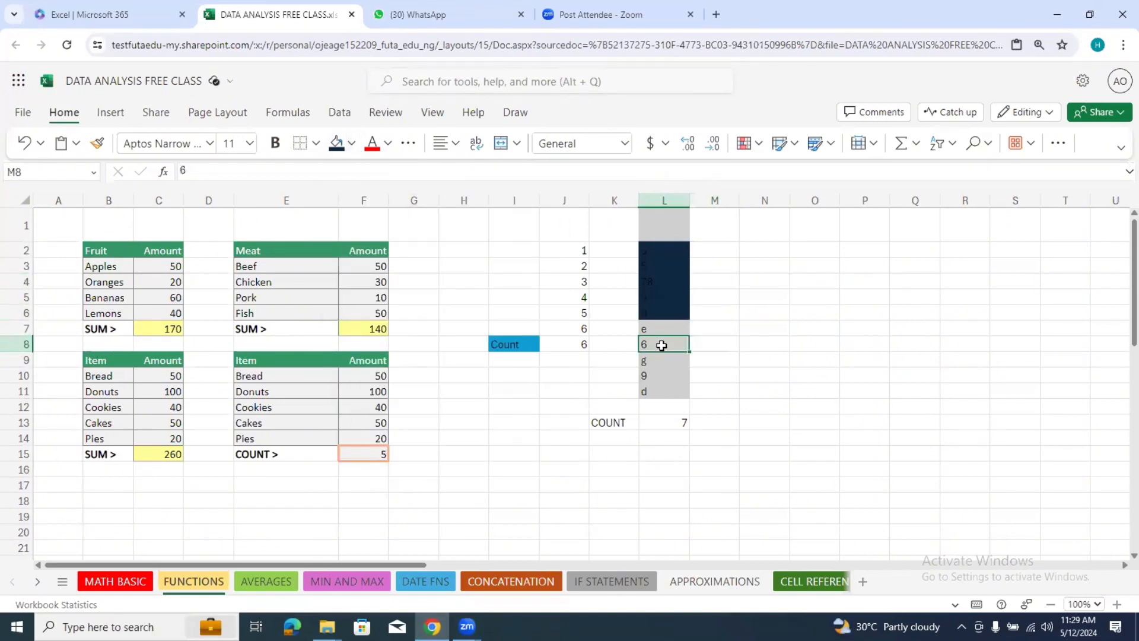
{"action": "left_click", "coordinate": [655, 343]}
{"action": "left_click", "coordinate": [353, 154]}
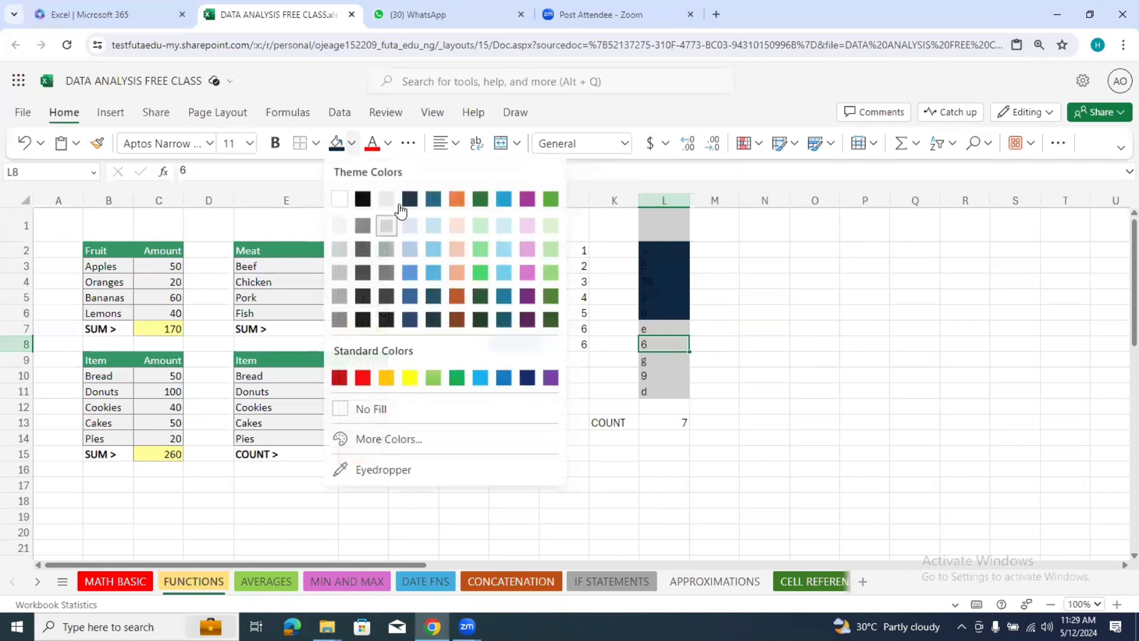
{"action": "left_click", "coordinate": [409, 200]}
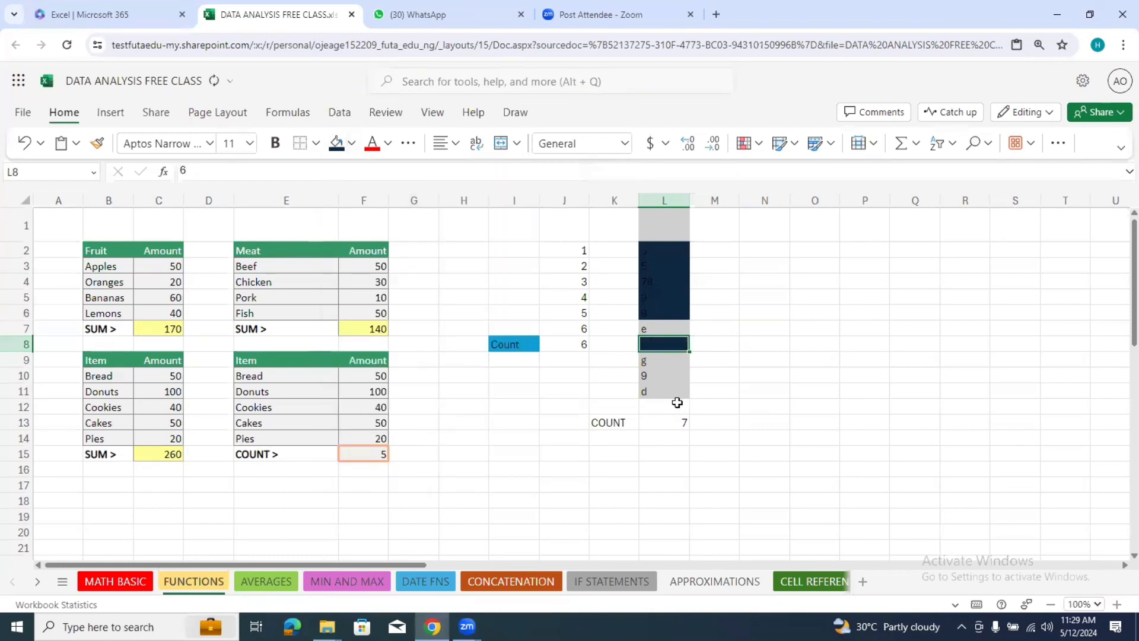
{"action": "left_click", "coordinate": [660, 378]}
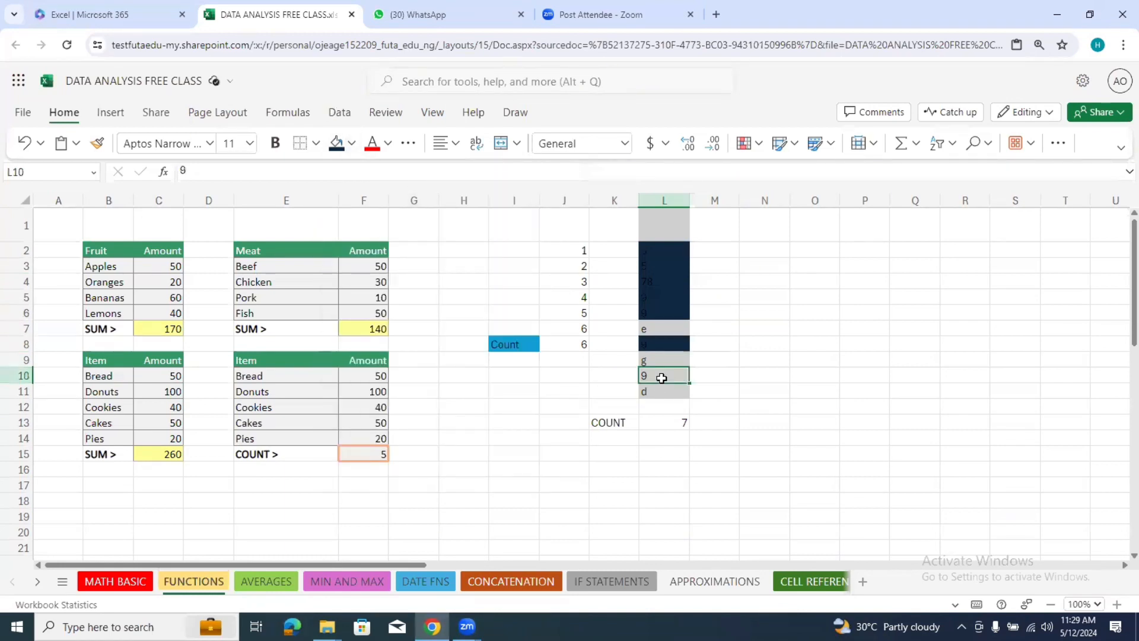
{"action": "left_click", "coordinate": [352, 143]}
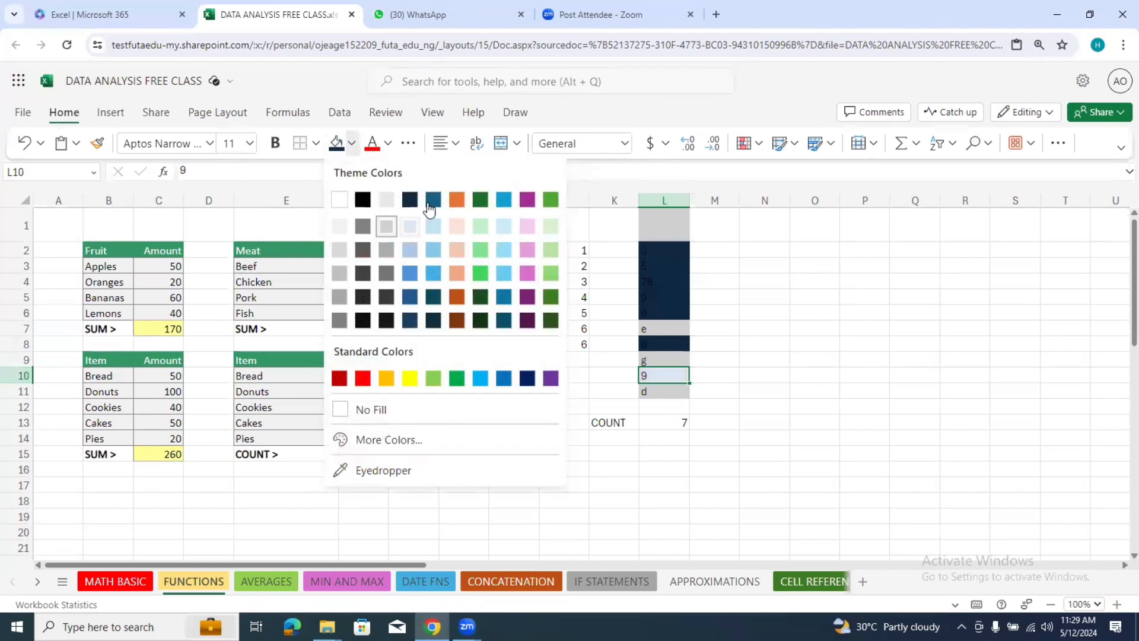
{"action": "left_click", "coordinate": [416, 202]}
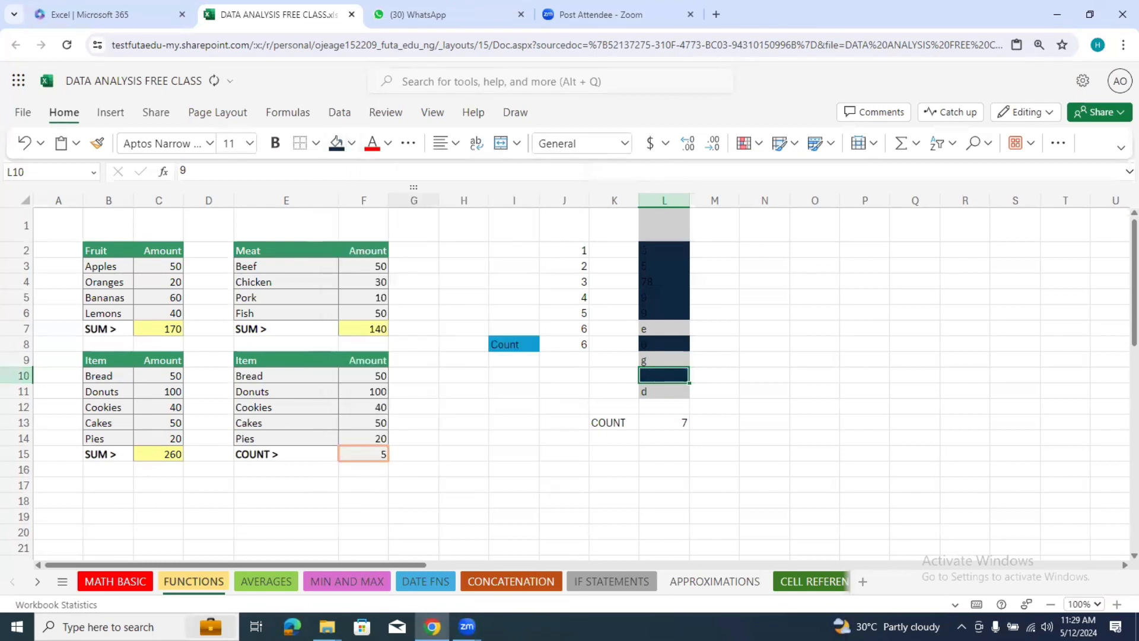
{"action": "left_click", "coordinate": [754, 290]}
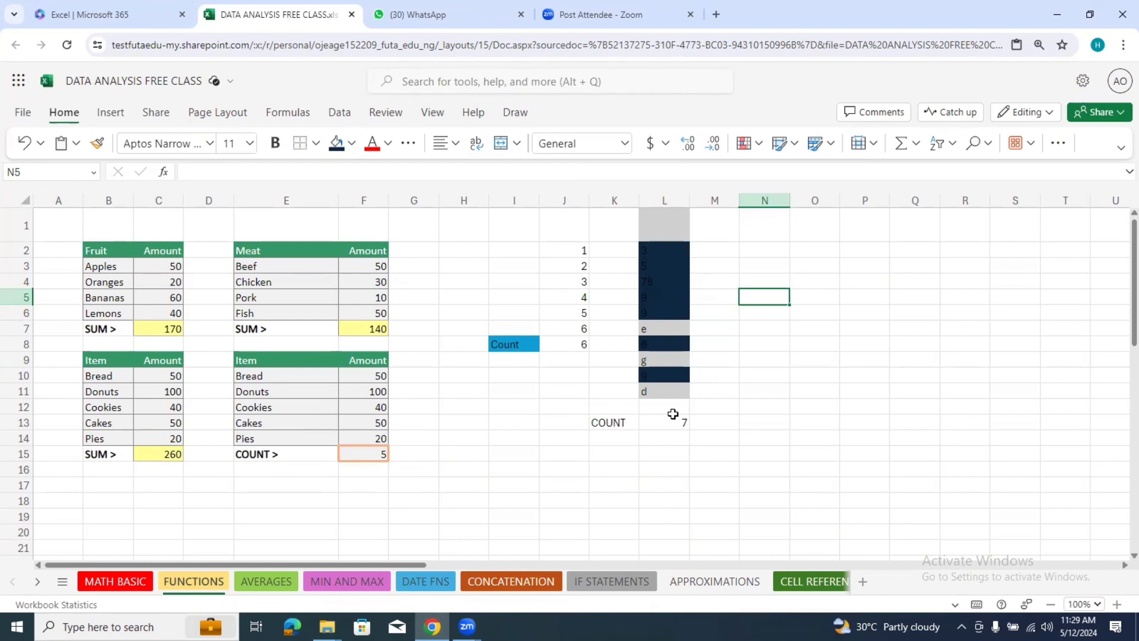
Step: Enter the label COUNT in cell K14, directly below the first COUNT label
{"action": "left_click_drag", "start_coordinate": [667, 235], "coordinate": [659, 390]}
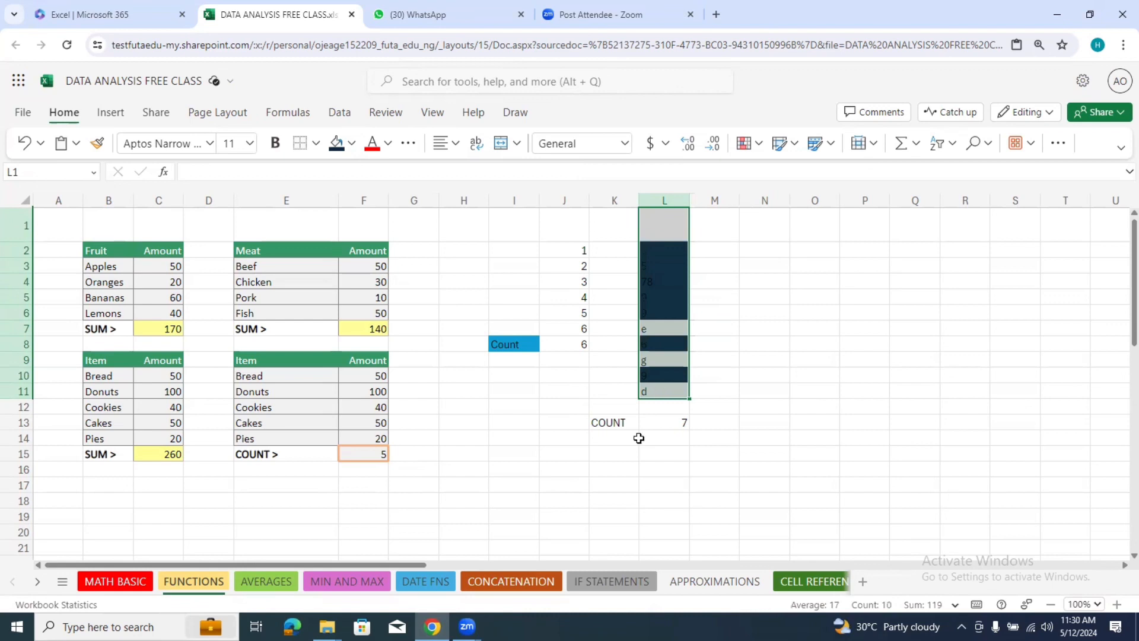
{"action": "left_click", "coordinate": [613, 441]}
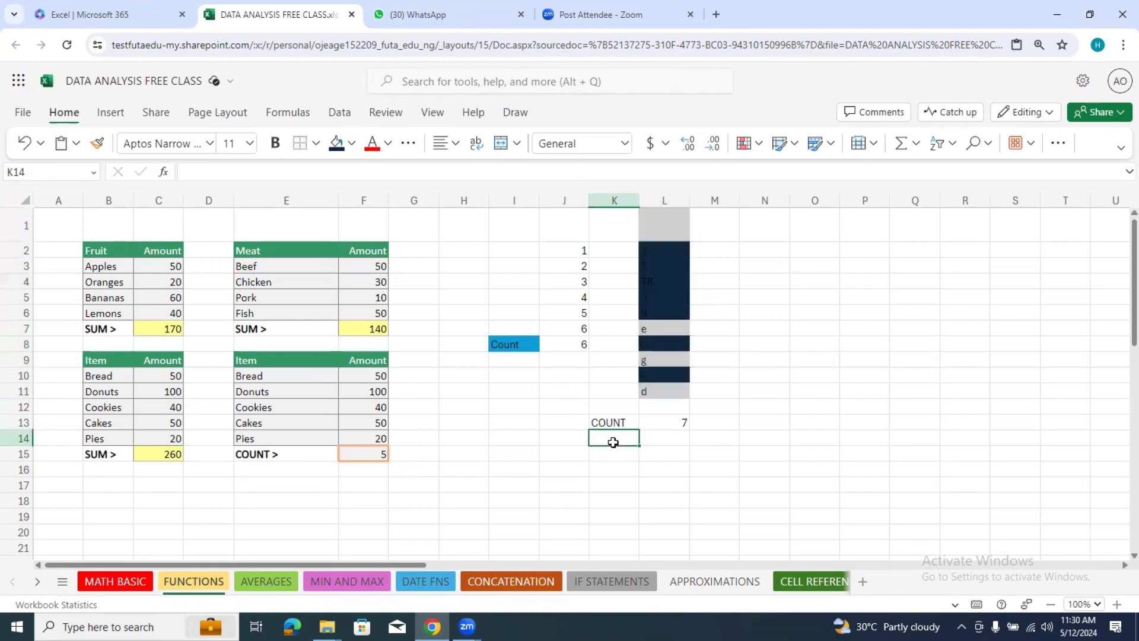
{"action": "key", "text": "ctrl+c"}
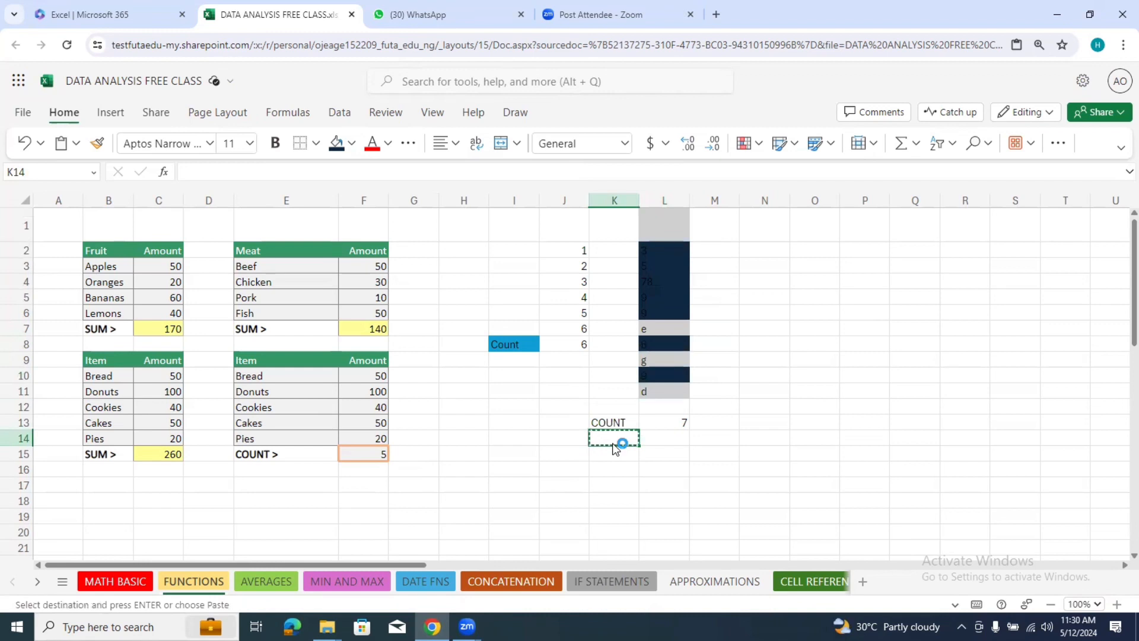
{"action": "key", "text": "Escape"}
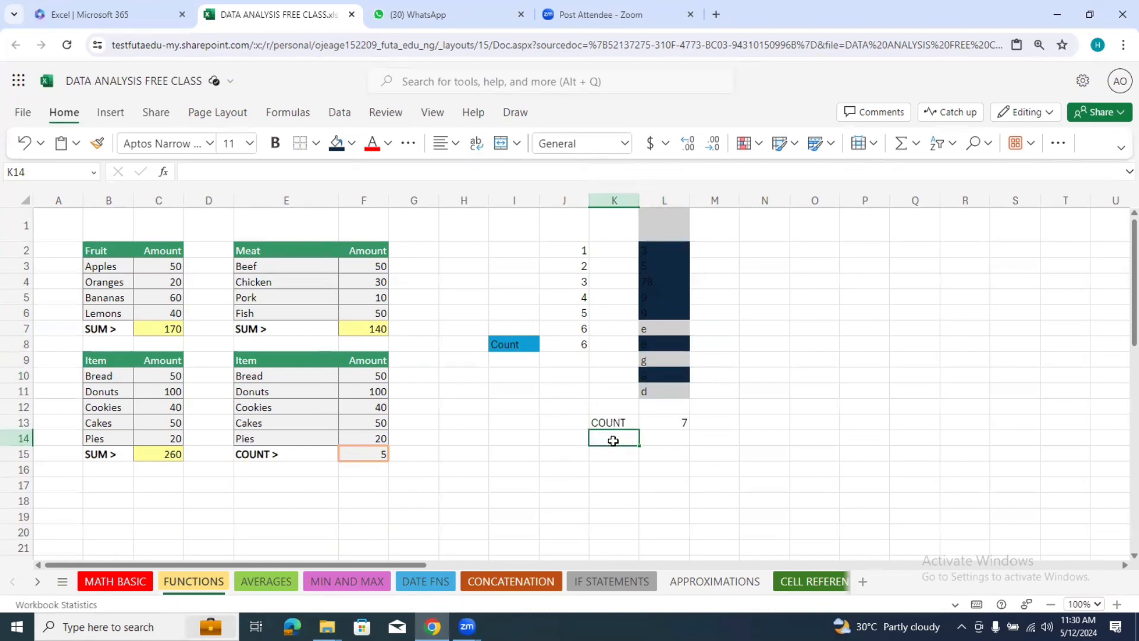
{"action": "type", "text": "CO"}
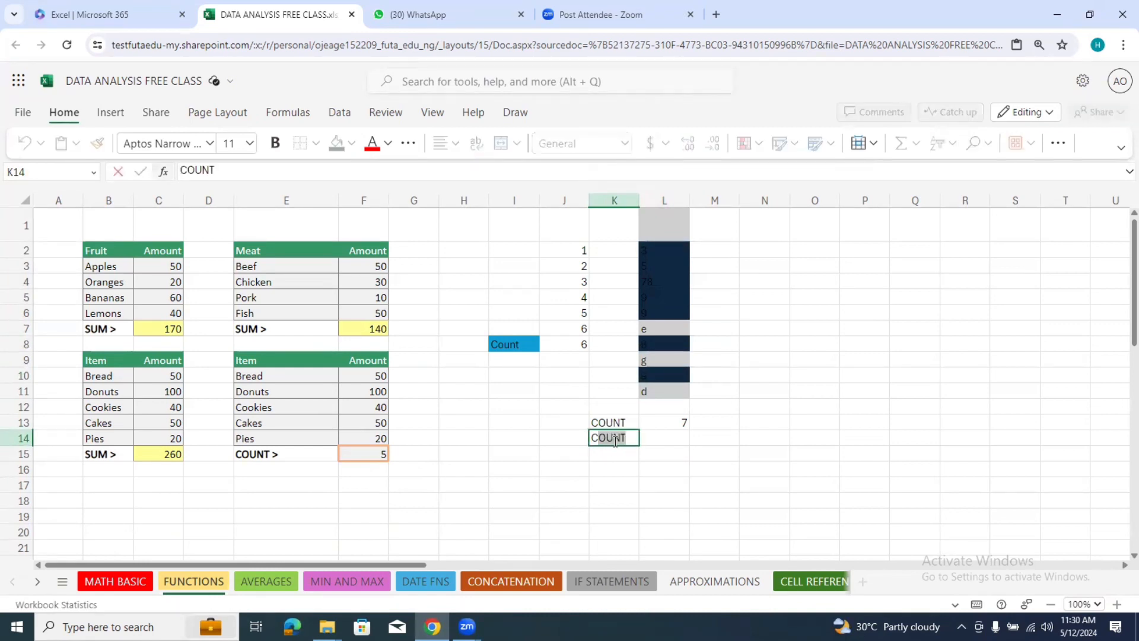
{"action": "key", "text": "Tab"}
{"action": "key", "text": "Tab"}
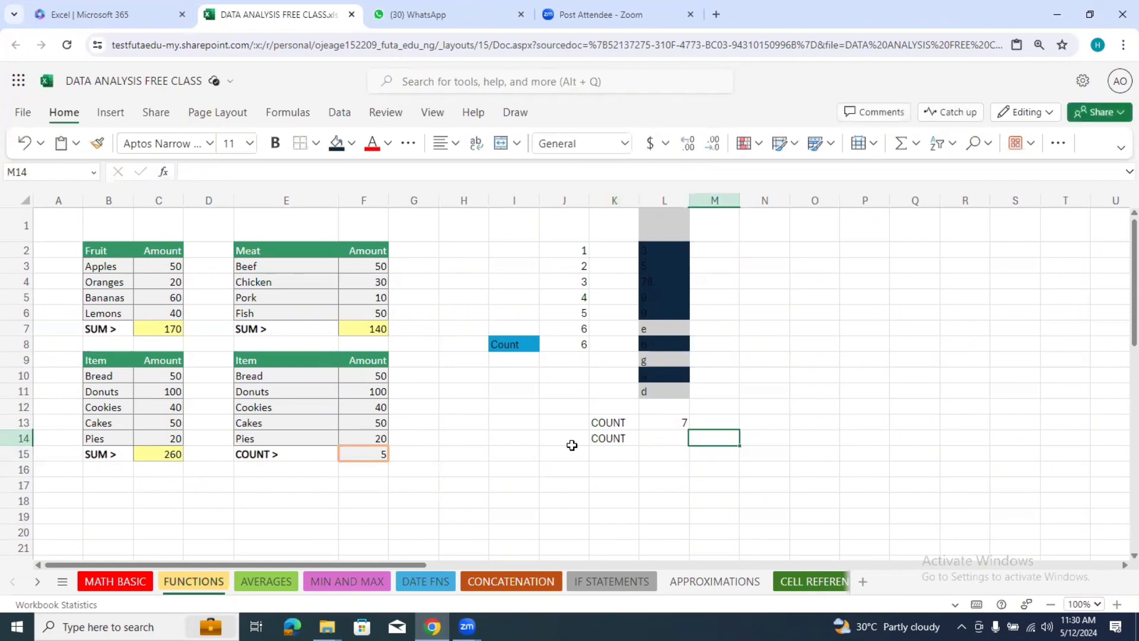
Step: Change the label in cell K14 to COUNTA
{"action": "left_click", "coordinate": [613, 440]}
{"action": "left_click", "coordinate": [287, 172]}
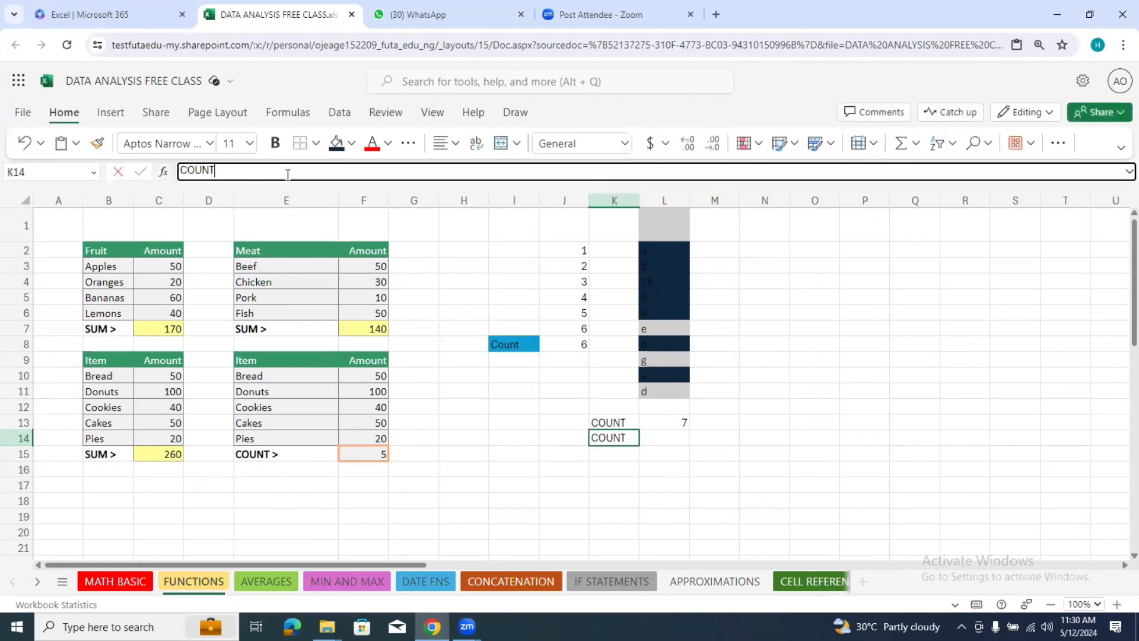
{"action": "type", "text": "QA"}
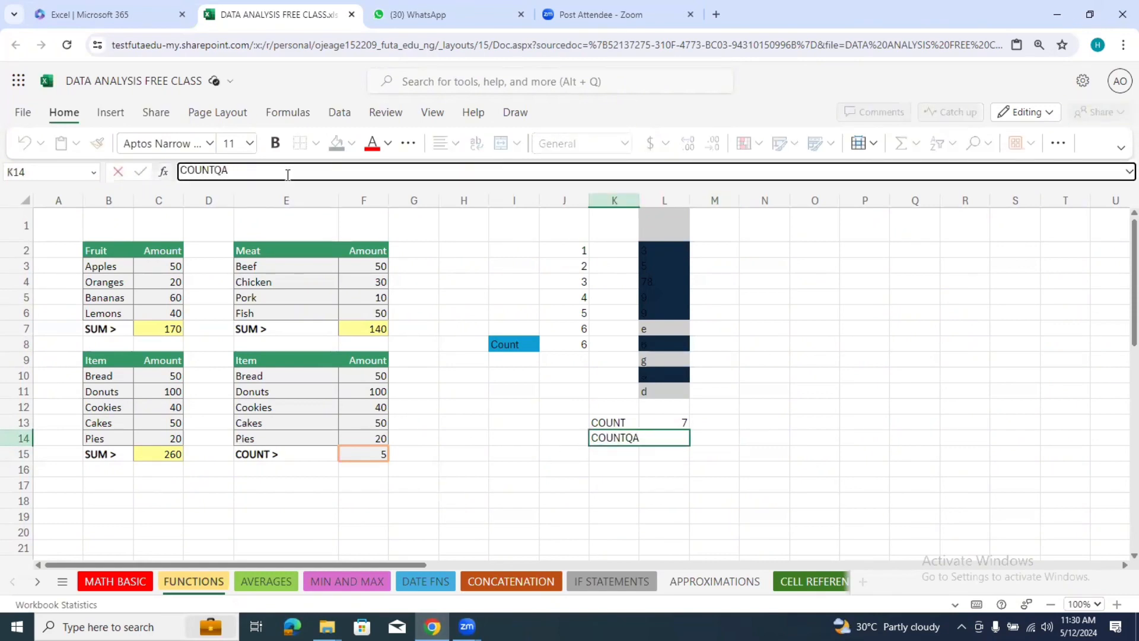
{"action": "key", "text": "BackSpace"}
{"action": "key", "text": "BackSpace"}
{"action": "left_click", "coordinate": [795, 449]}
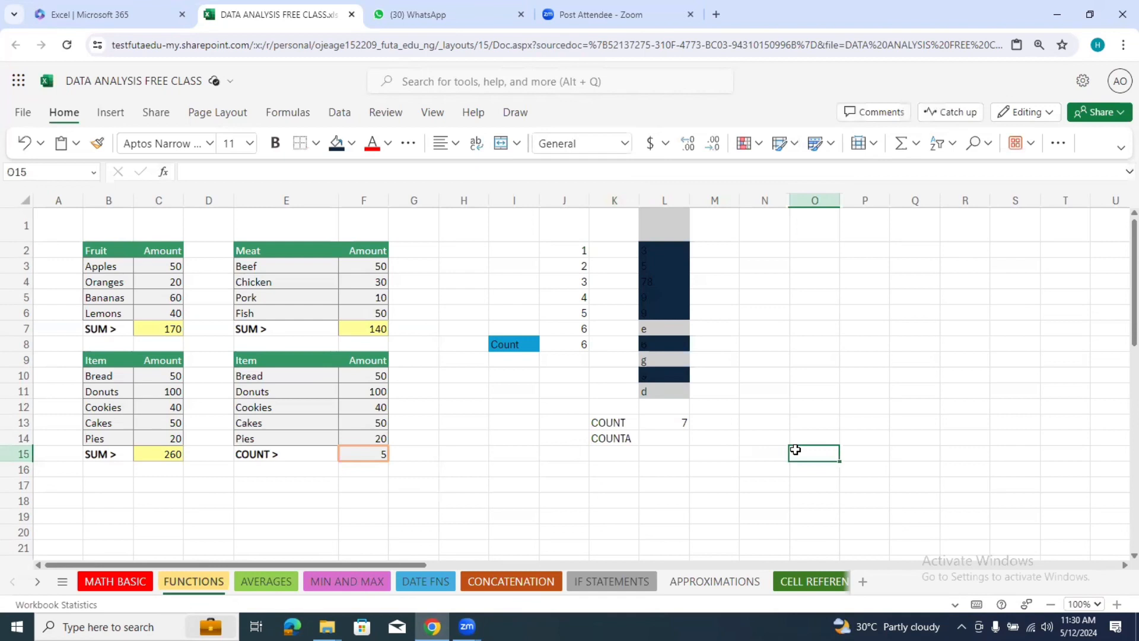
Step: Count all non-empty entries of the mixed sample in cell L14 using the COUNTA function over the range L2:L11
{"action": "left_click", "coordinate": [671, 436]}
{"action": "type", "text": "="}
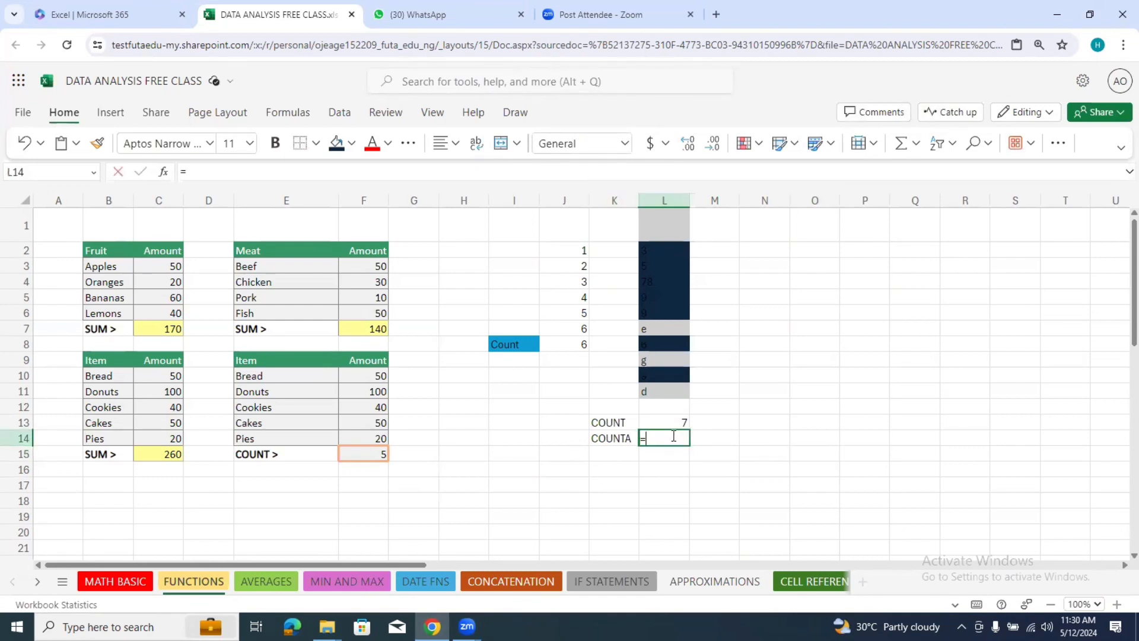
{"action": "type", "text": "c"}
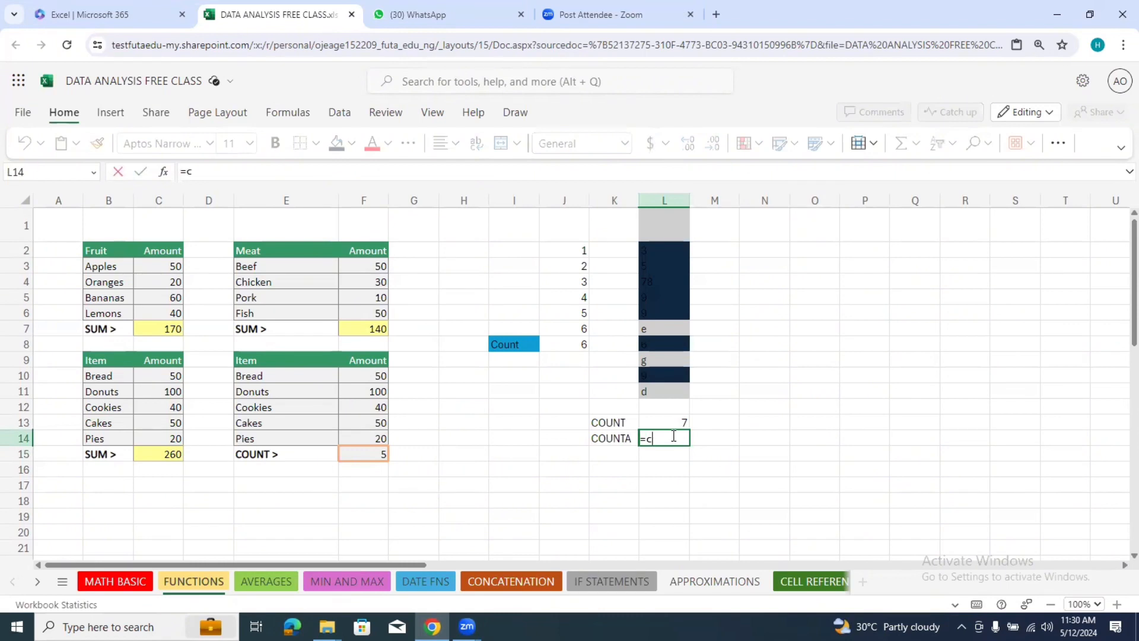
{"action": "type", "text": "oun"}
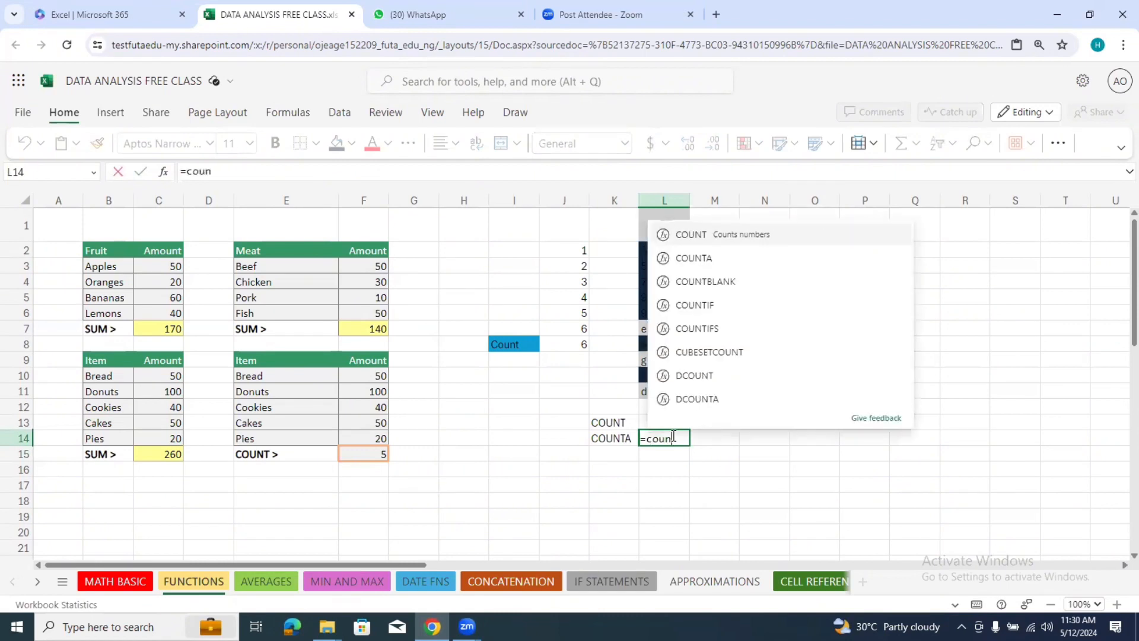
{"action": "type", "text": "t"}
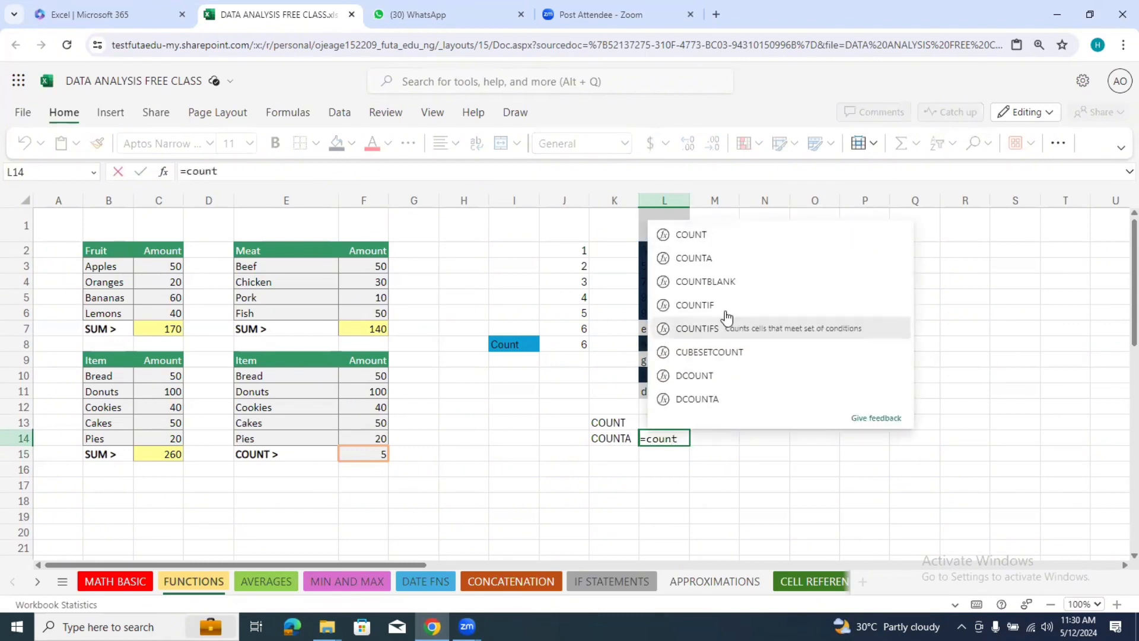
{"action": "left_click", "coordinate": [717, 259]}
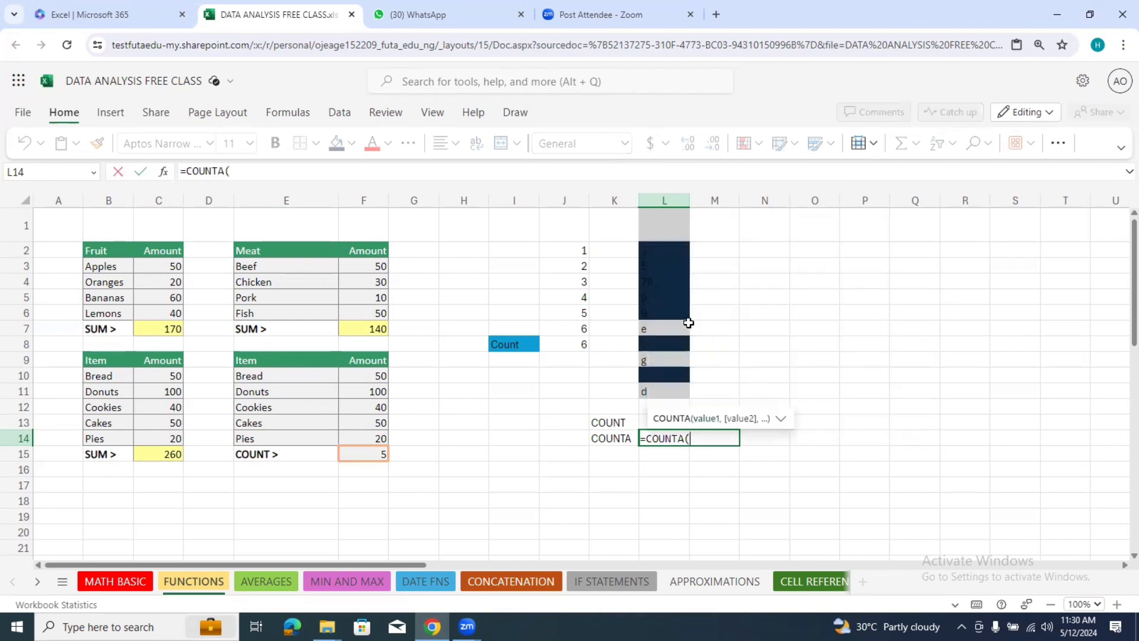
{"action": "left_click_drag", "start_coordinate": [677, 247], "coordinate": [665, 387]}
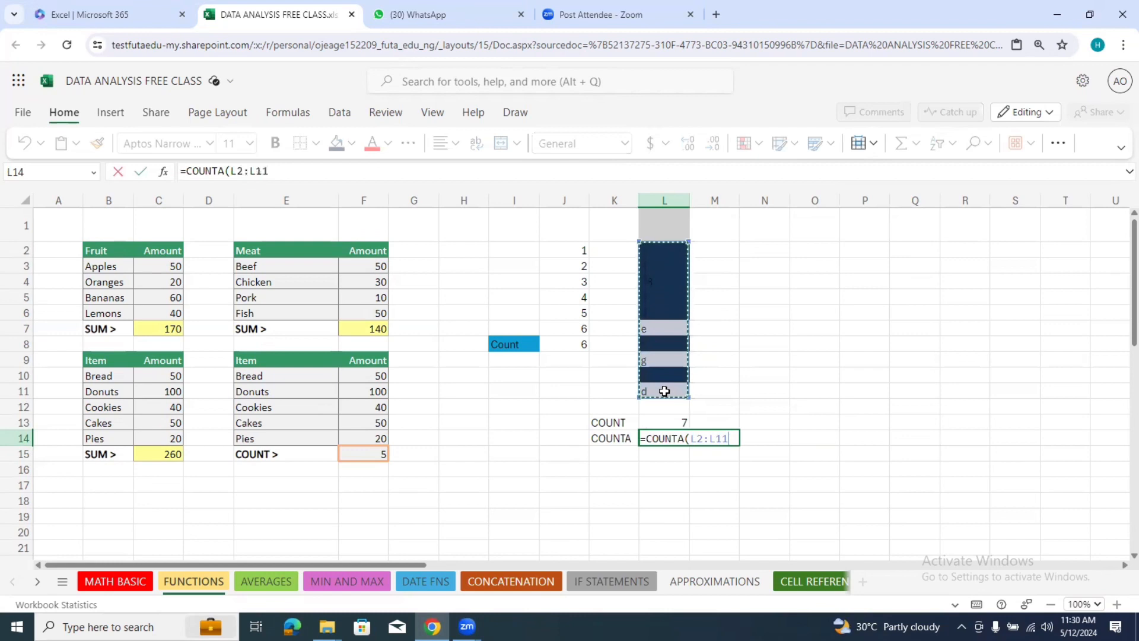
{"action": "key", "text": "Return"}
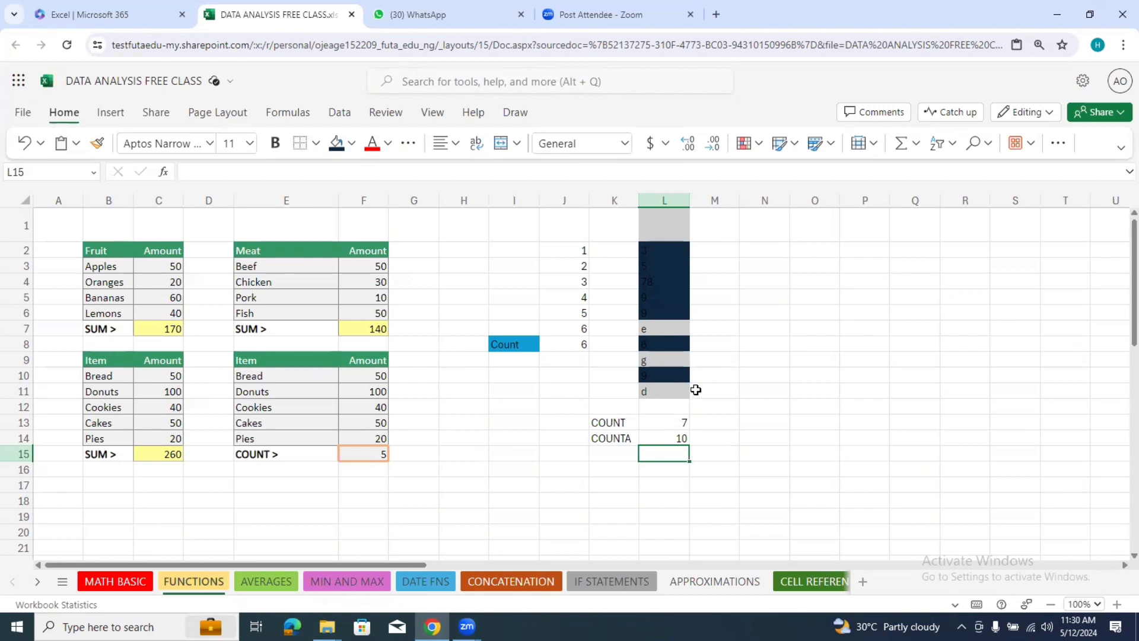
{"action": "left_click_drag", "start_coordinate": [600, 423], "coordinate": [610, 440]}
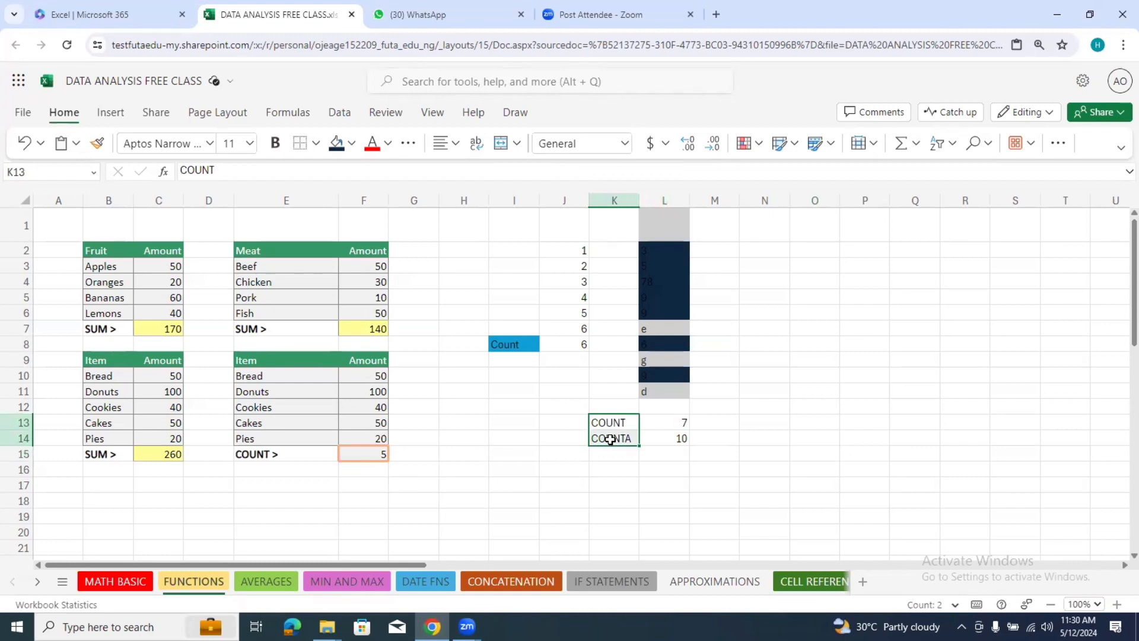
Step: Total the amounts of the lower Fruit table in cell B29 using the SUM function over B25:B28
{"action": "scroll", "coordinate": [1119, 344], "scroll_direction": "down", "scroll_amount": 4}
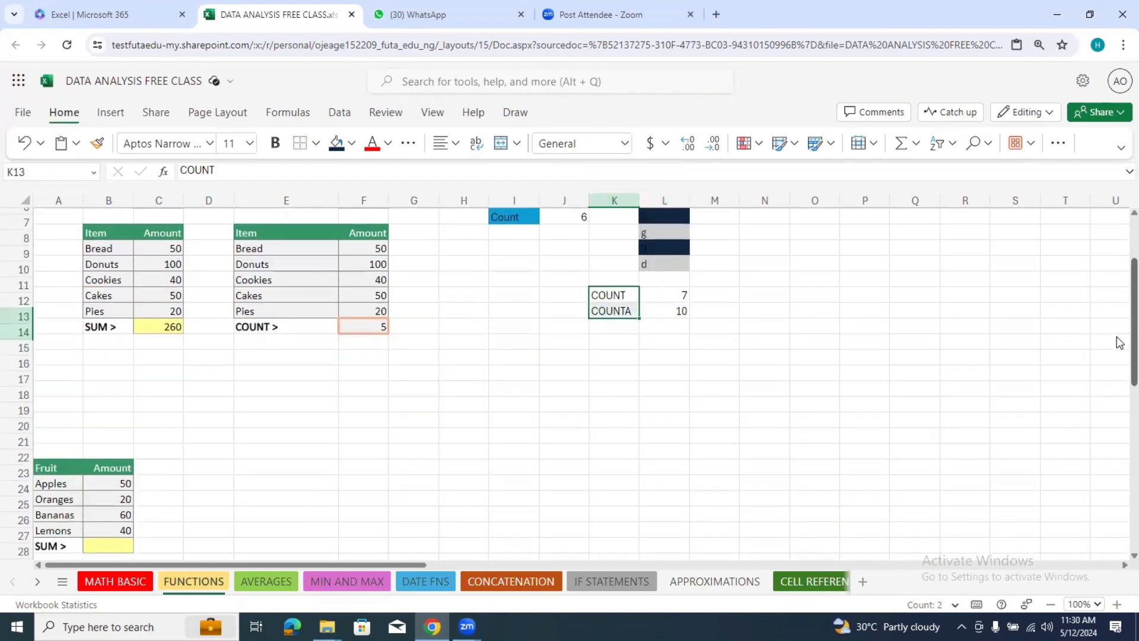
{"action": "scroll", "coordinate": [1118, 359], "scroll_direction": "down", "scroll_amount": 3}
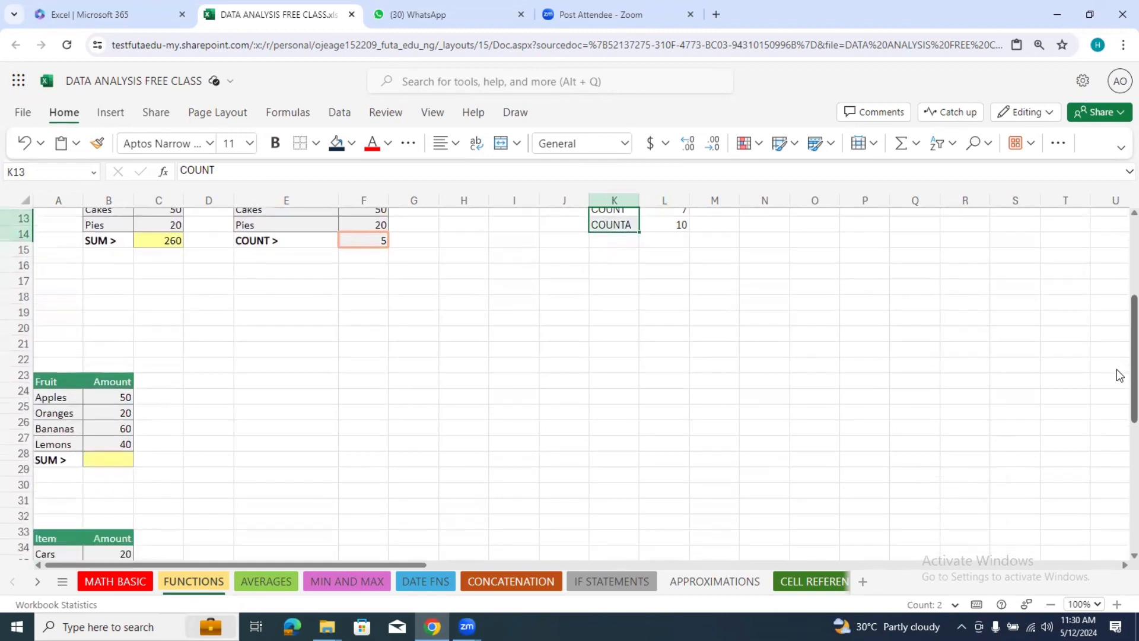
{"action": "scroll", "coordinate": [1119, 409], "scroll_direction": "down", "scroll_amount": 2}
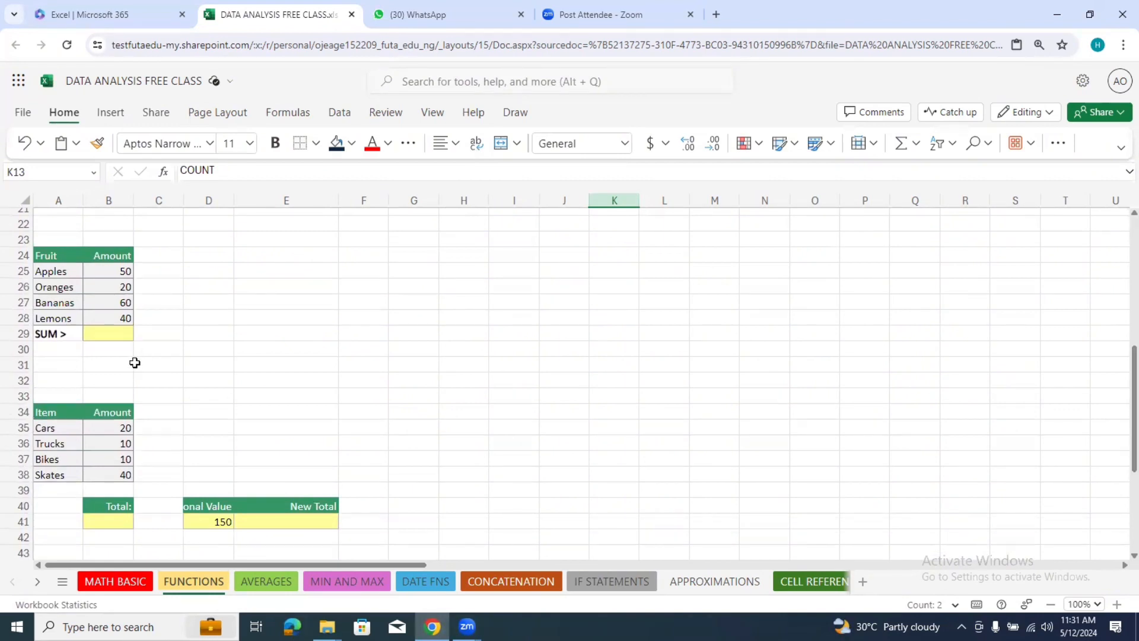
{"action": "left_click", "coordinate": [116, 337]}
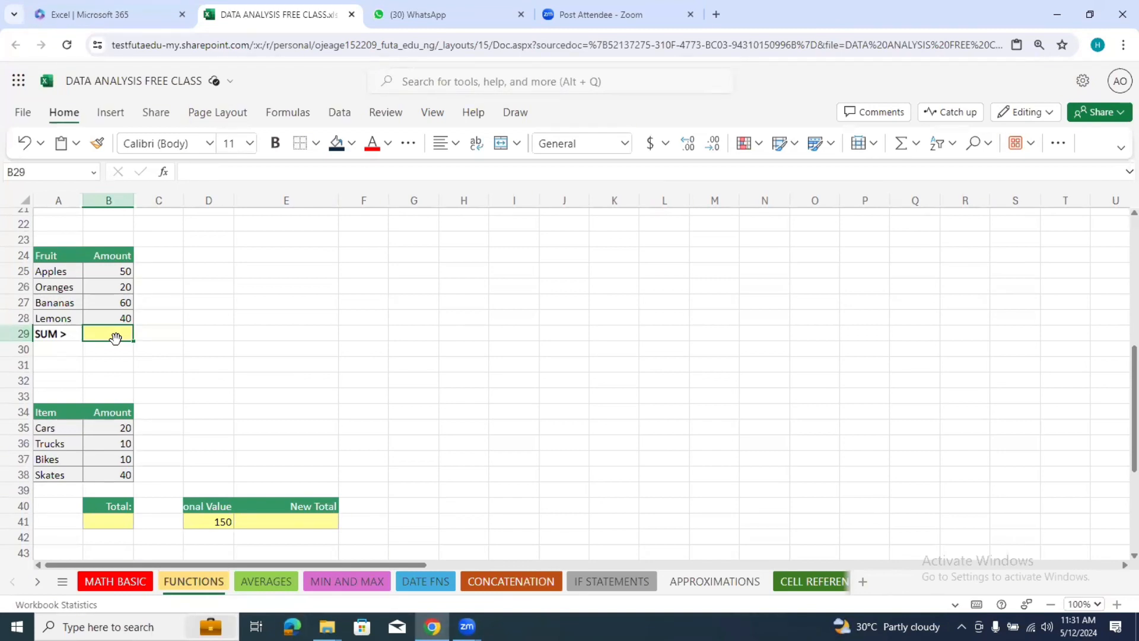
{"action": "type", "text": "="}
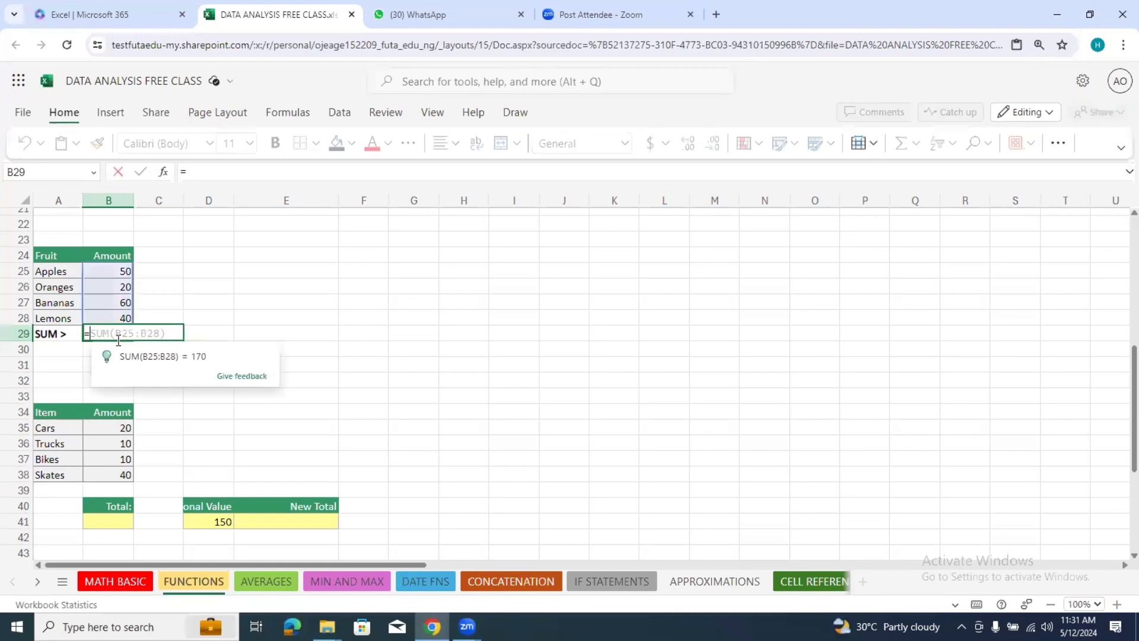
{"action": "type", "text": "sum"}
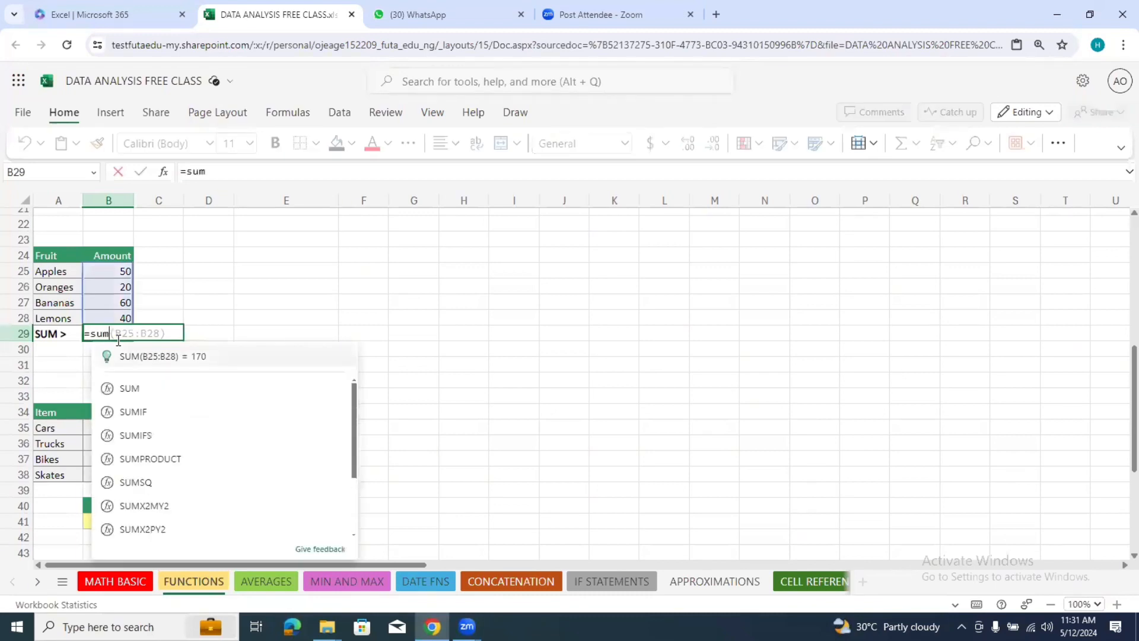
{"action": "left_click", "coordinate": [157, 387]}
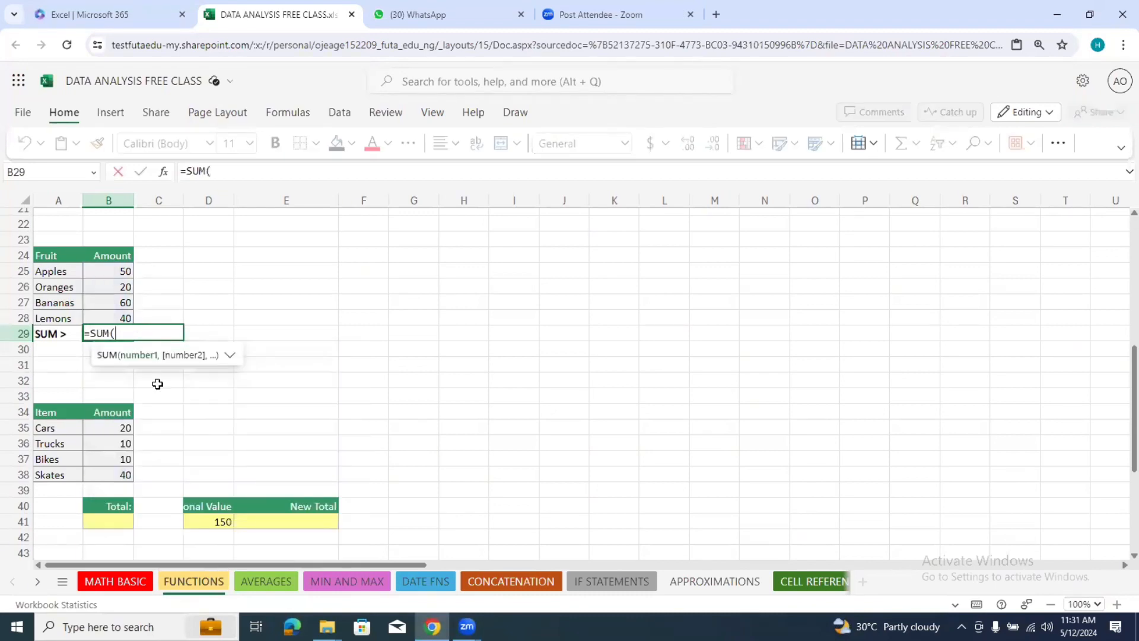
{"action": "left_click", "coordinate": [105, 275]}
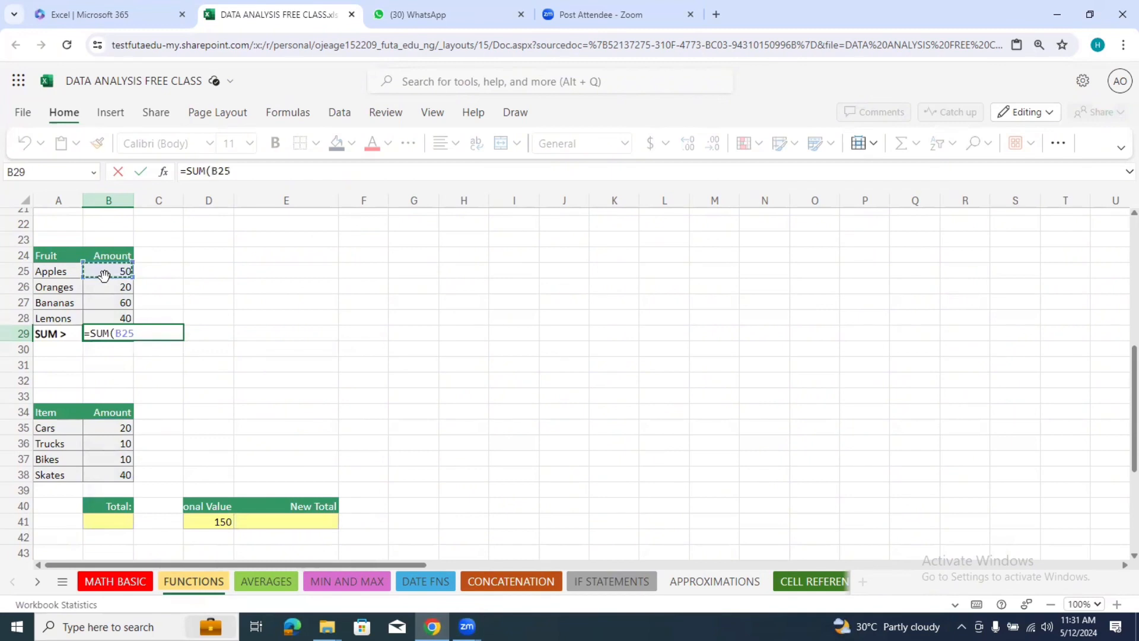
{"action": "left_click_drag", "start_coordinate": [104, 281], "coordinate": [107, 309]}
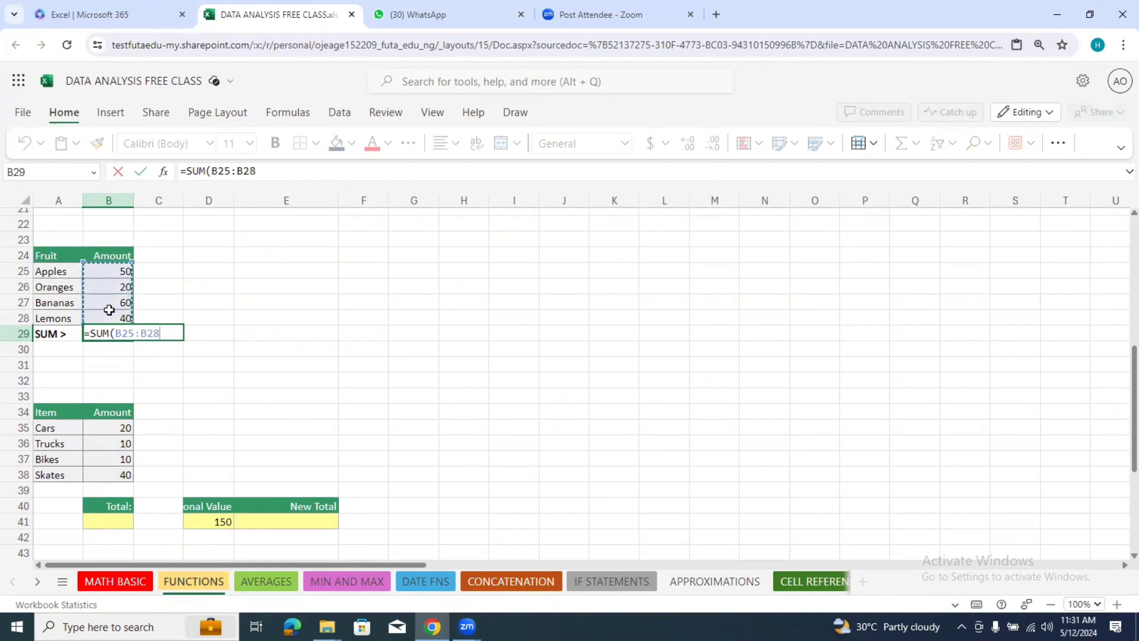
{"action": "key", "text": "Return"}
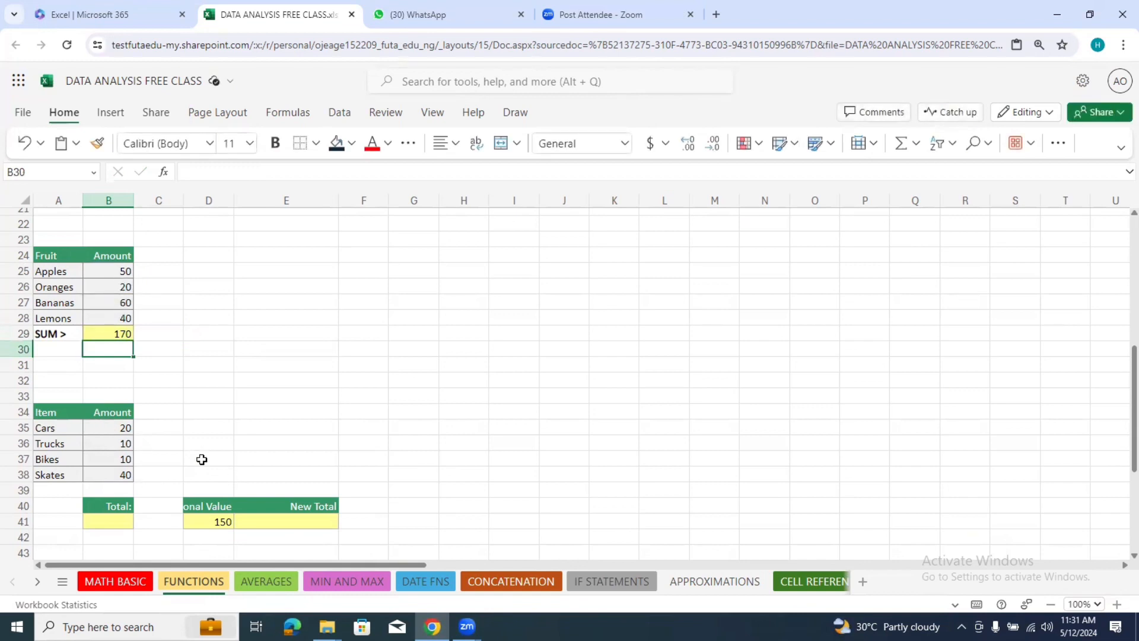
Step: Total the amounts of the Cars to Skates item table in cell B41 using the SUM function over B35:B38
{"action": "left_click", "coordinate": [114, 520]}
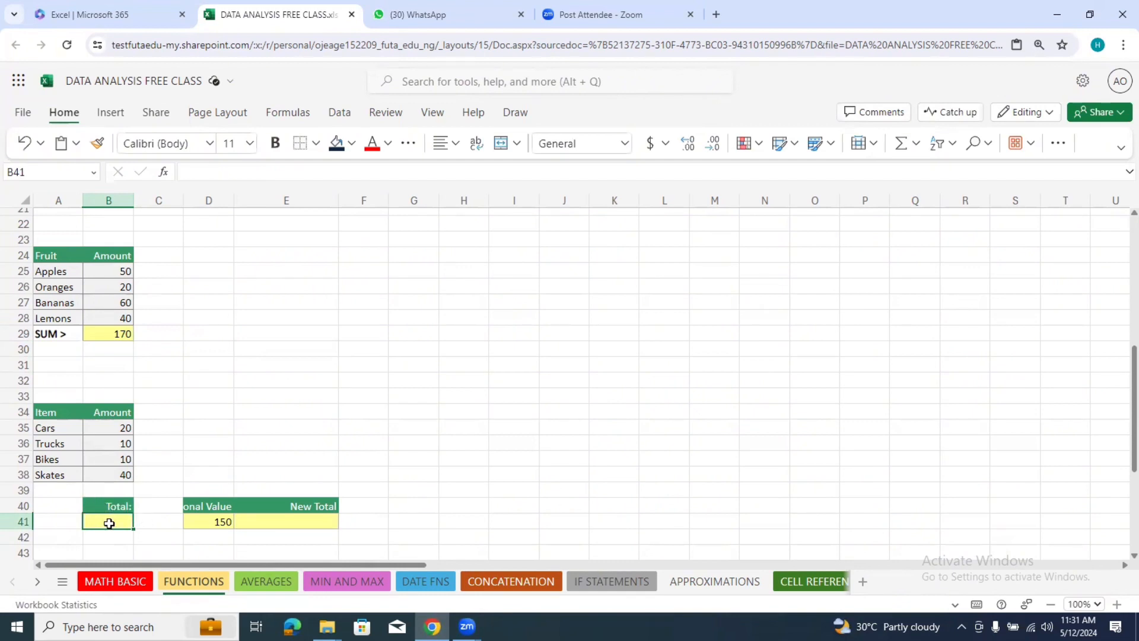
{"action": "type", "text": "="}
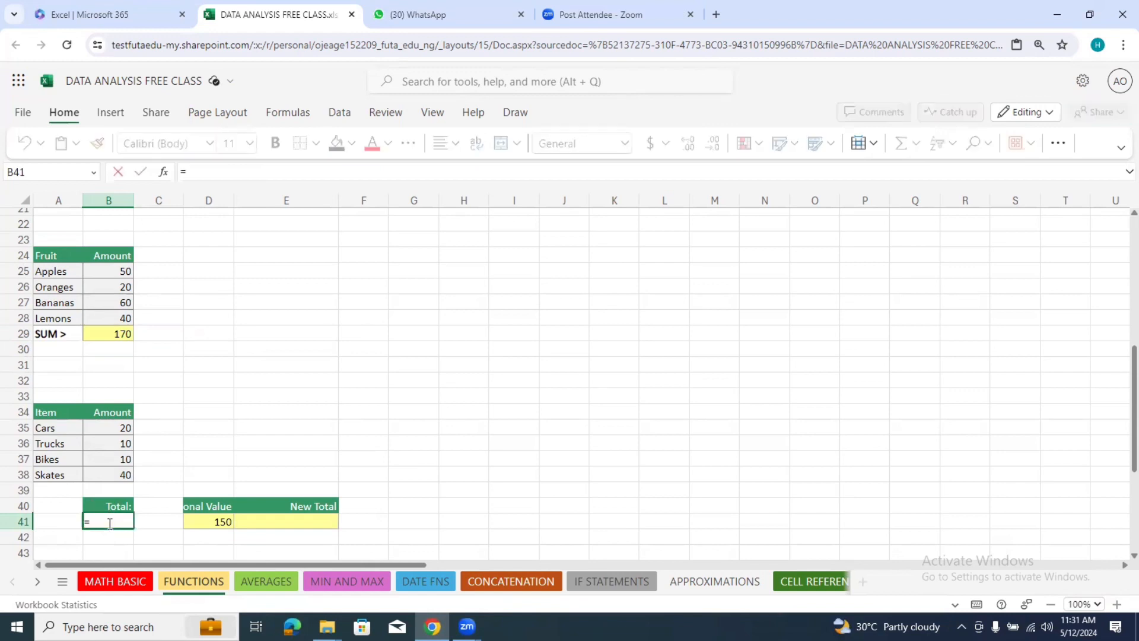
{"action": "type", "text": "sum"}
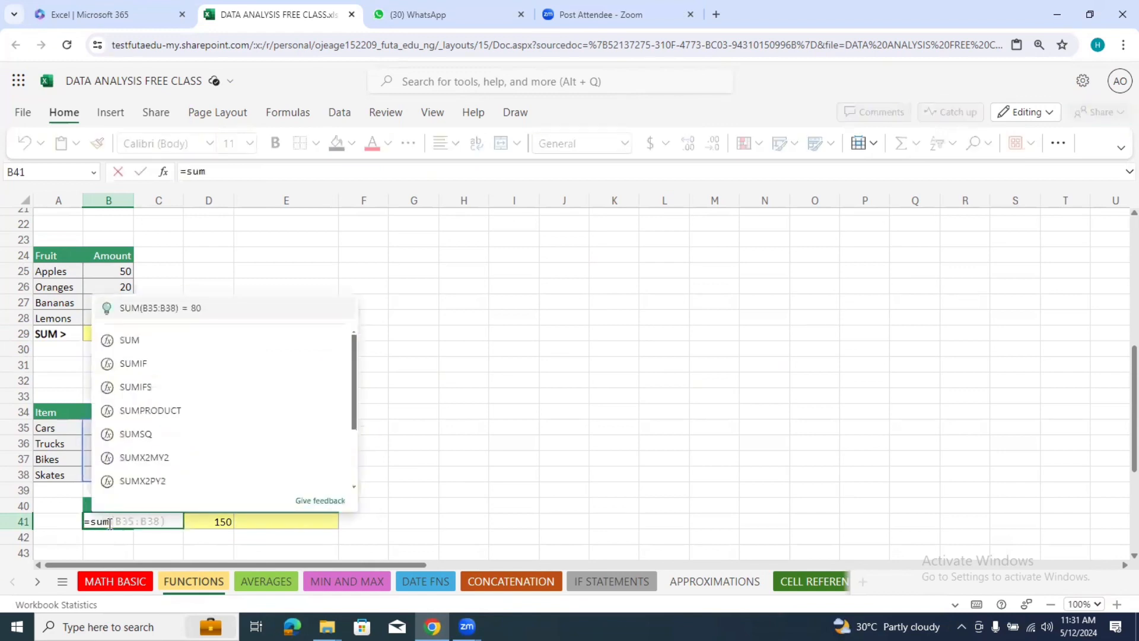
{"action": "left_click", "coordinate": [204, 342]}
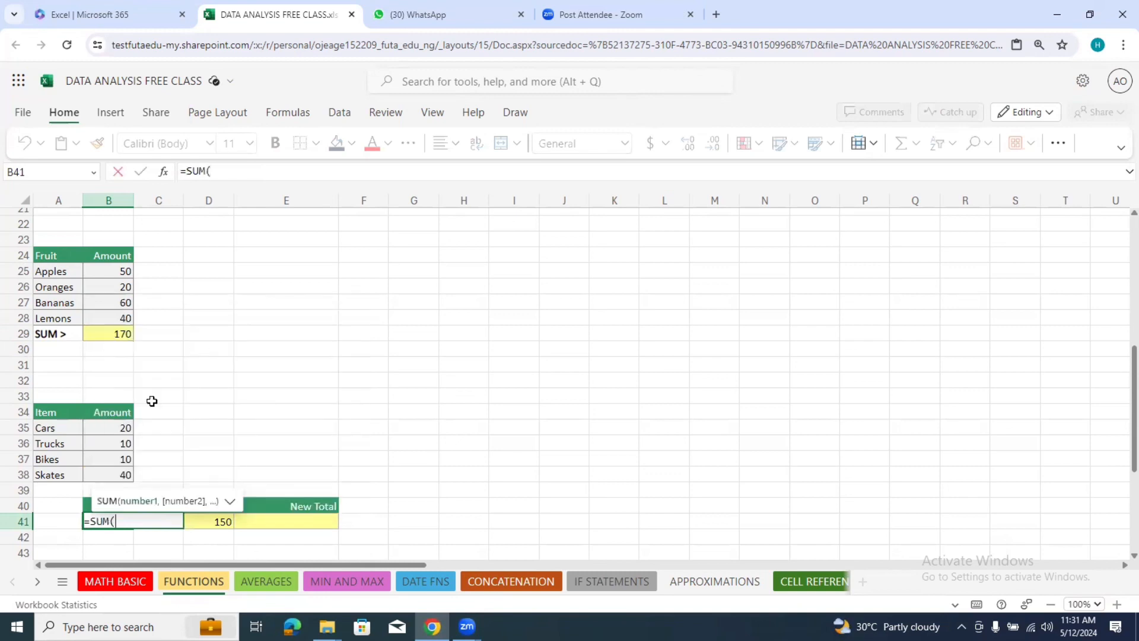
{"action": "left_click_drag", "start_coordinate": [122, 428], "coordinate": [124, 476]}
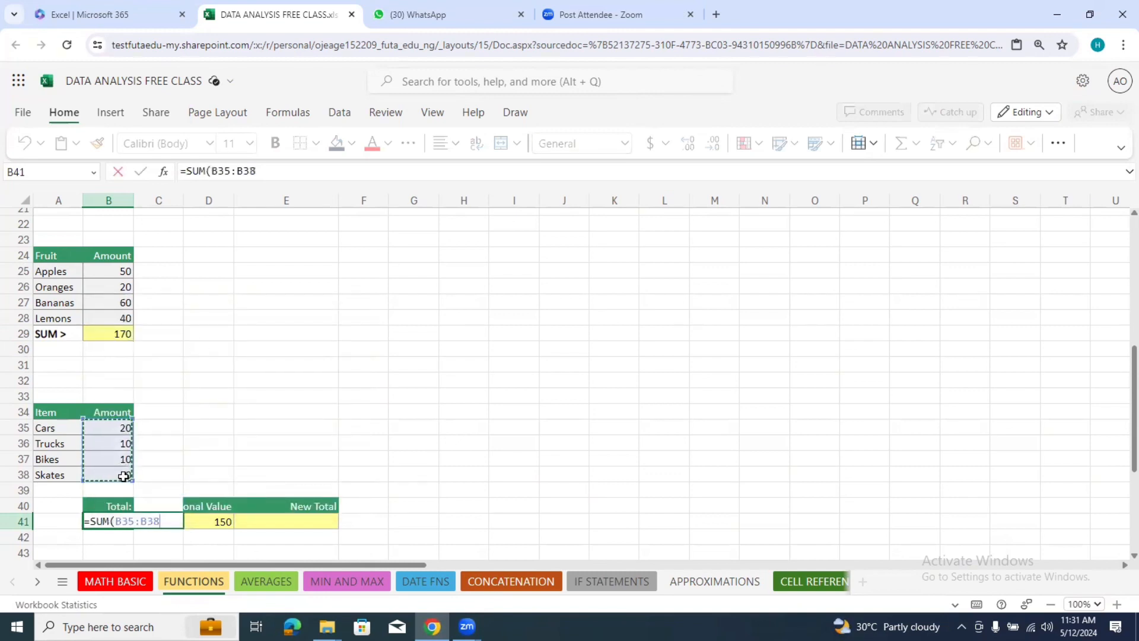
{"action": "key", "text": "Return"}
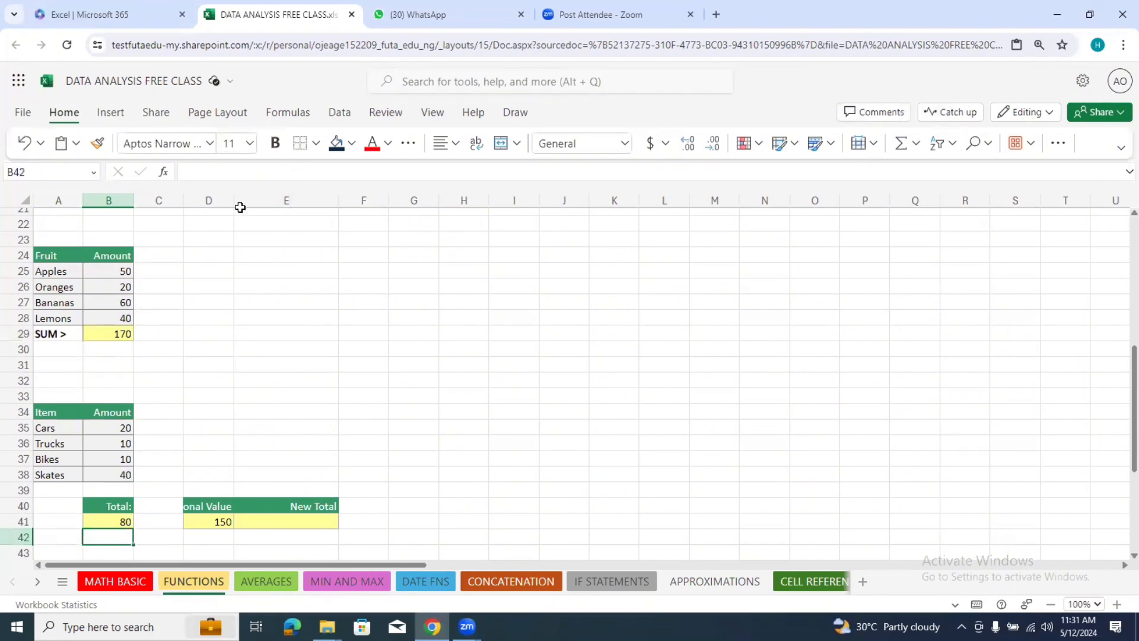
Step: Widen column D to fit the full Additional Value heading in row 40
{"action": "left_click_drag", "start_coordinate": [233, 200], "coordinate": [298, 222]}
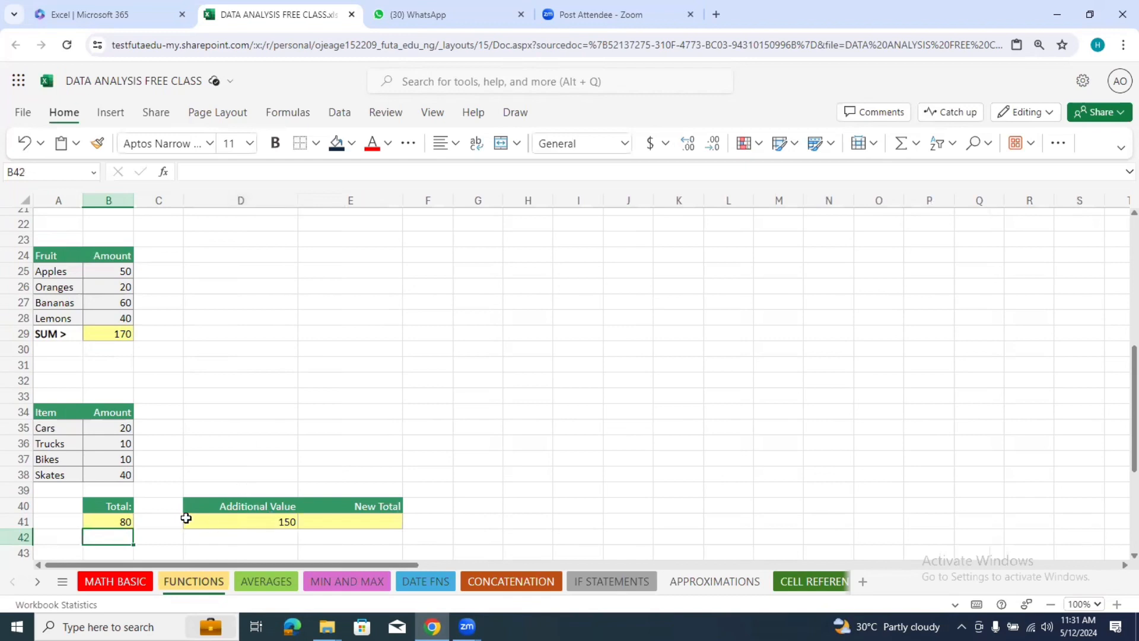
{"action": "left_click", "coordinate": [115, 523]}
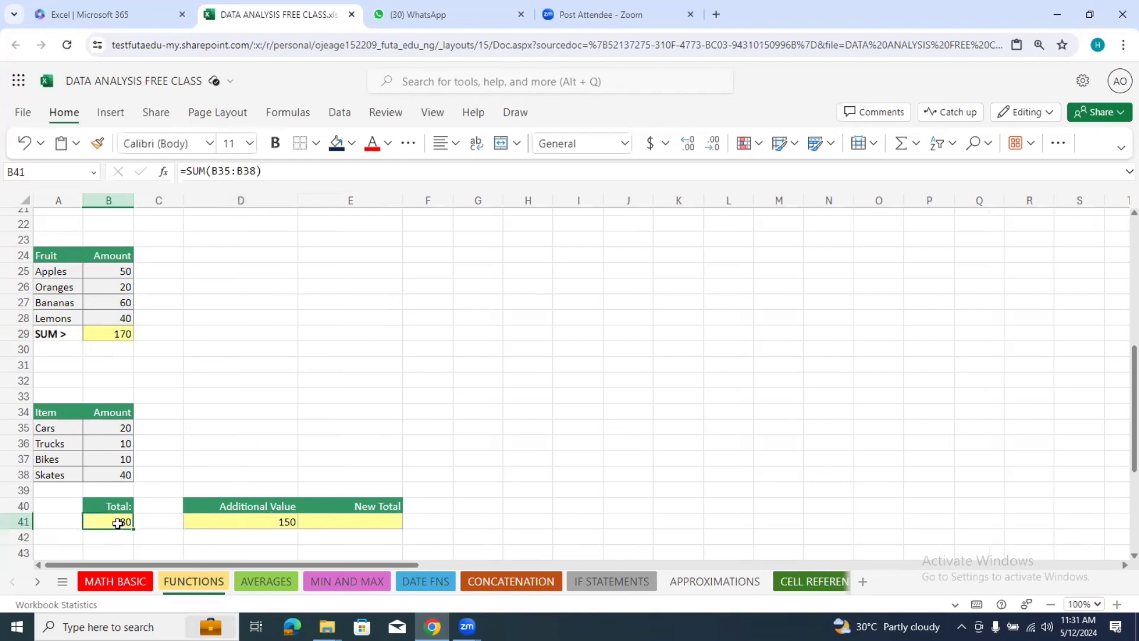
{"action": "left_click", "coordinate": [265, 506]}
{"action": "left_click", "coordinate": [274, 520]}
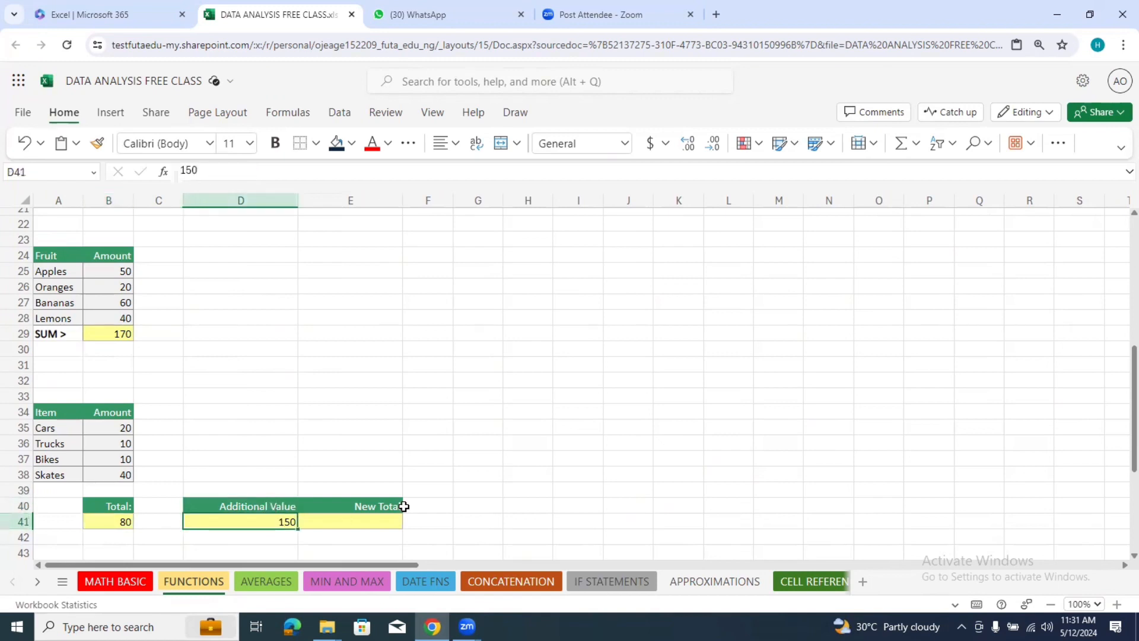
Step: Calculate the New Total in cell E41 by adding the Total and the Additional Value with the formula =B41+D41
{"action": "left_click", "coordinate": [366, 517]}
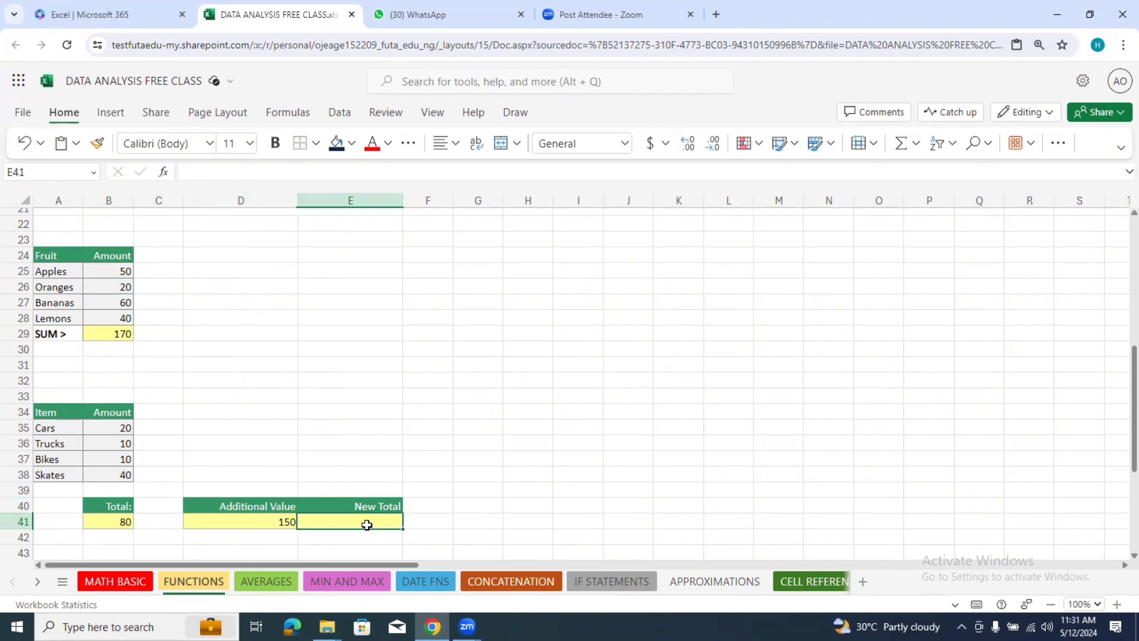
{"action": "type", "text": "="}
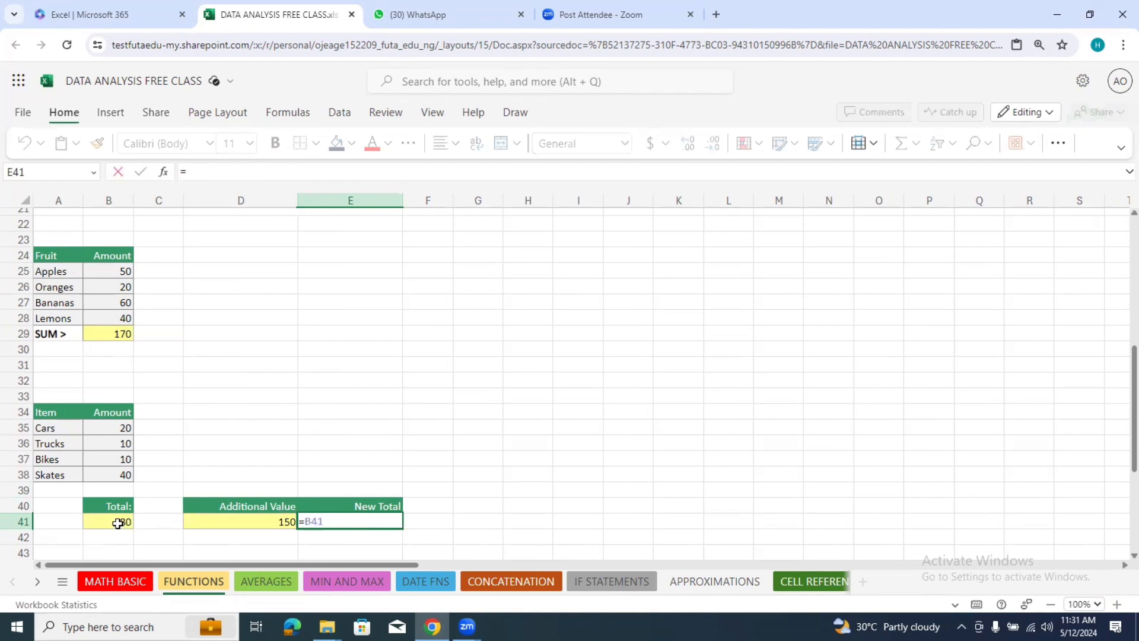
{"action": "left_click", "coordinate": [123, 523]}
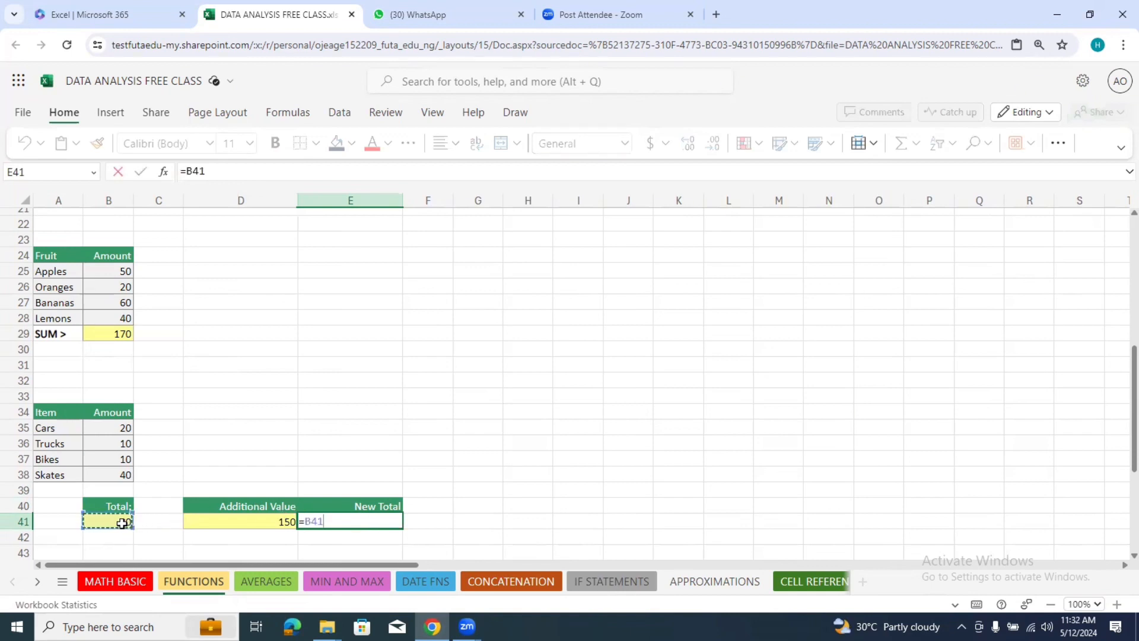
{"action": "type", "text": "+"}
{"action": "left_click", "coordinate": [223, 525]}
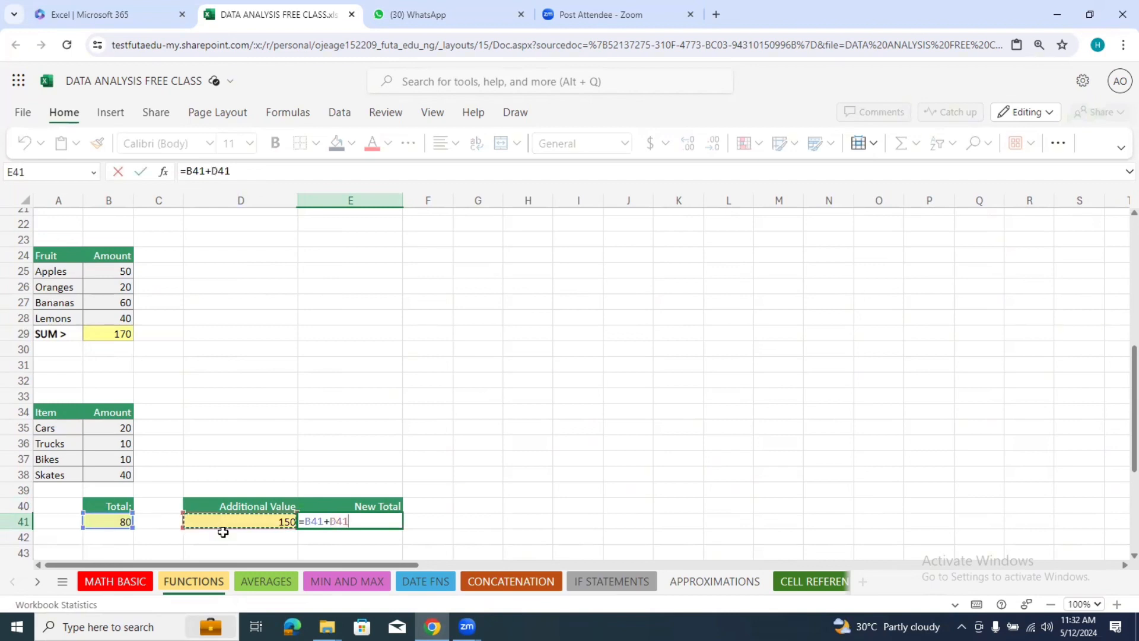
{"action": "key", "text": "Return"}
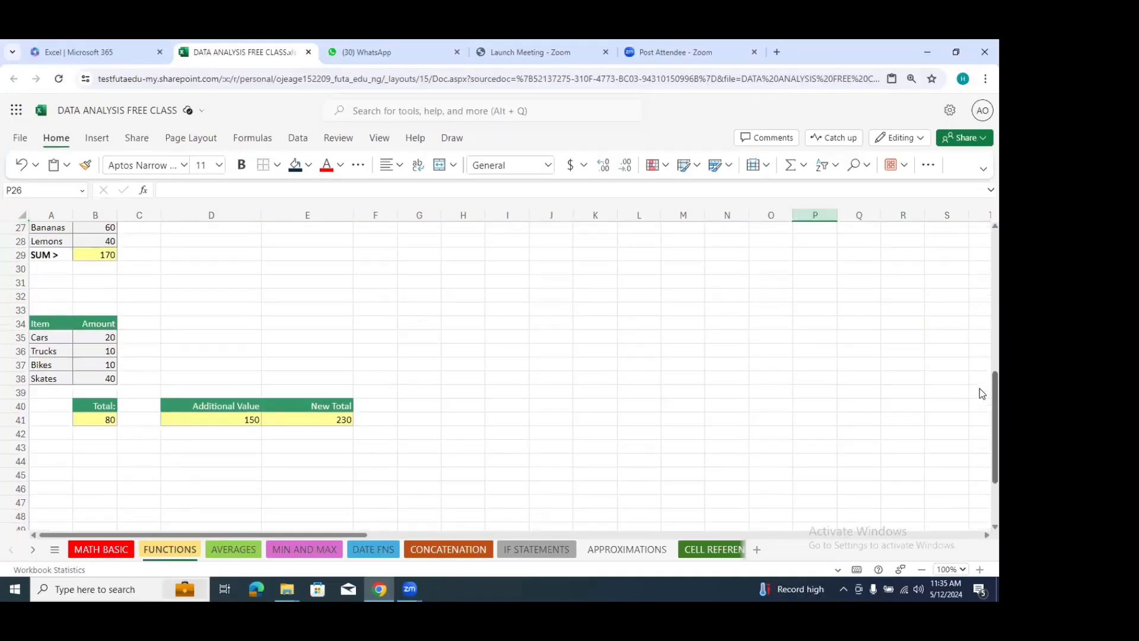
Step: Clear the Additional Value and New Total cells D41:E41 and the Total cell B41 below the Cars to Skates table
{"action": "scroll", "coordinate": [982, 393], "scroll_direction": "down", "scroll_amount": 1}
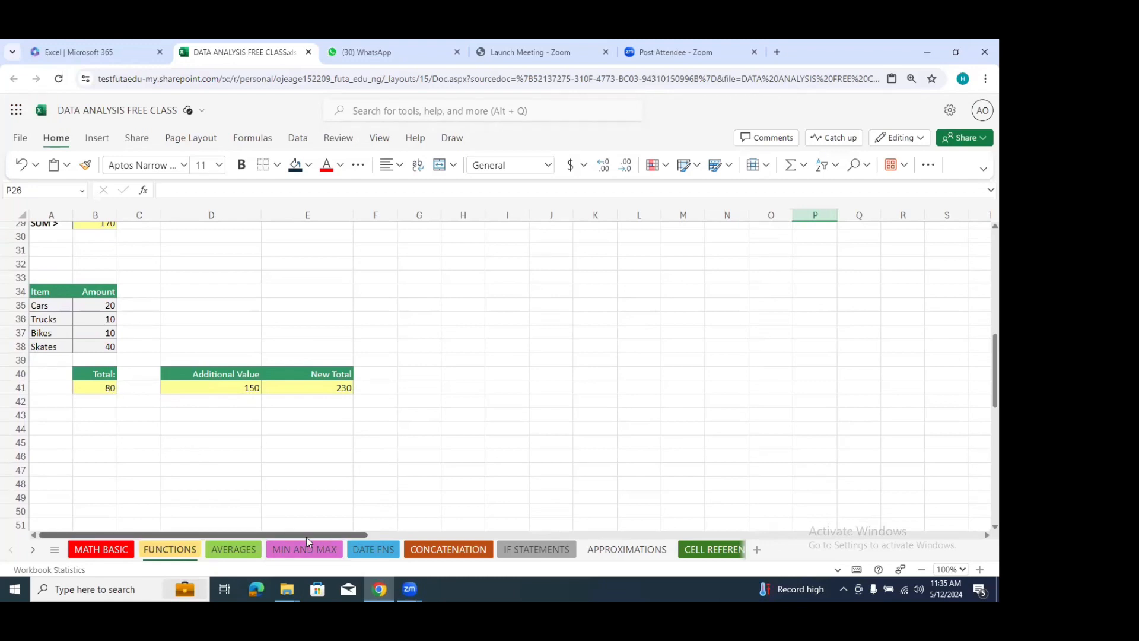
{"action": "left_click", "coordinate": [221, 383]}
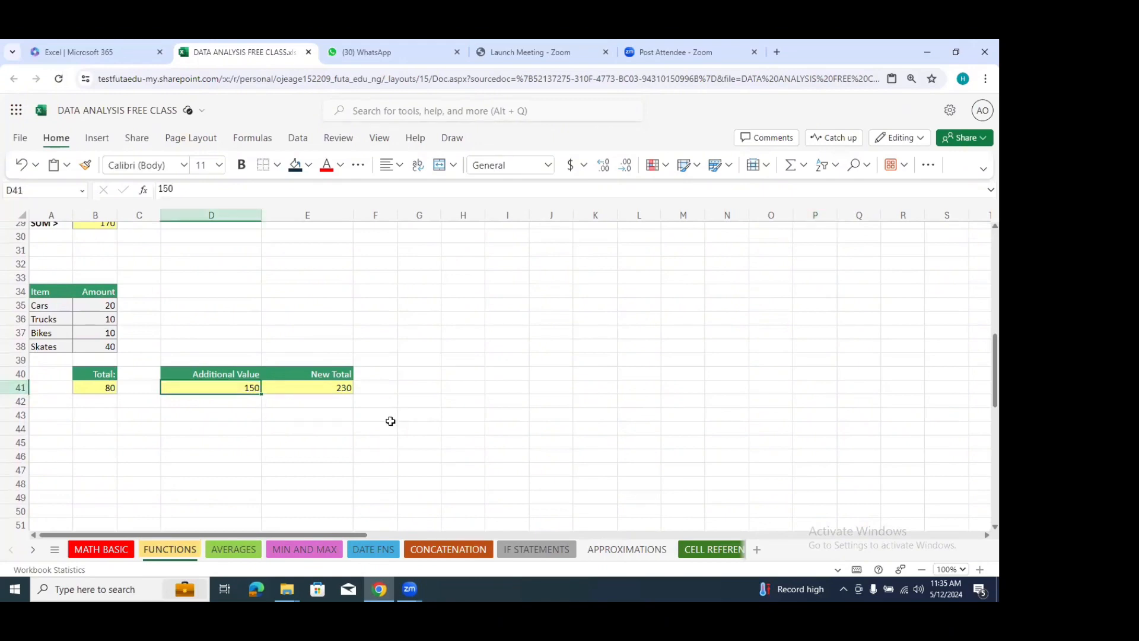
{"action": "left_click_drag", "start_coordinate": [389, 420], "coordinate": [241, 393]}
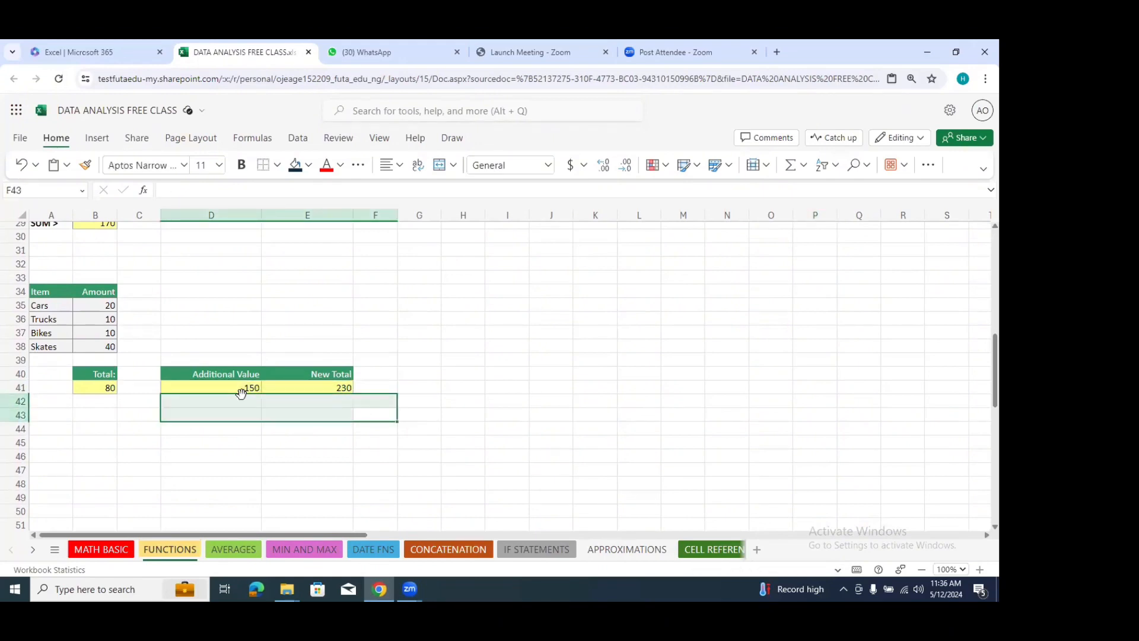
{"action": "left_click_drag", "start_coordinate": [337, 428], "coordinate": [237, 389]}
{"action": "key", "text": "Delete"}
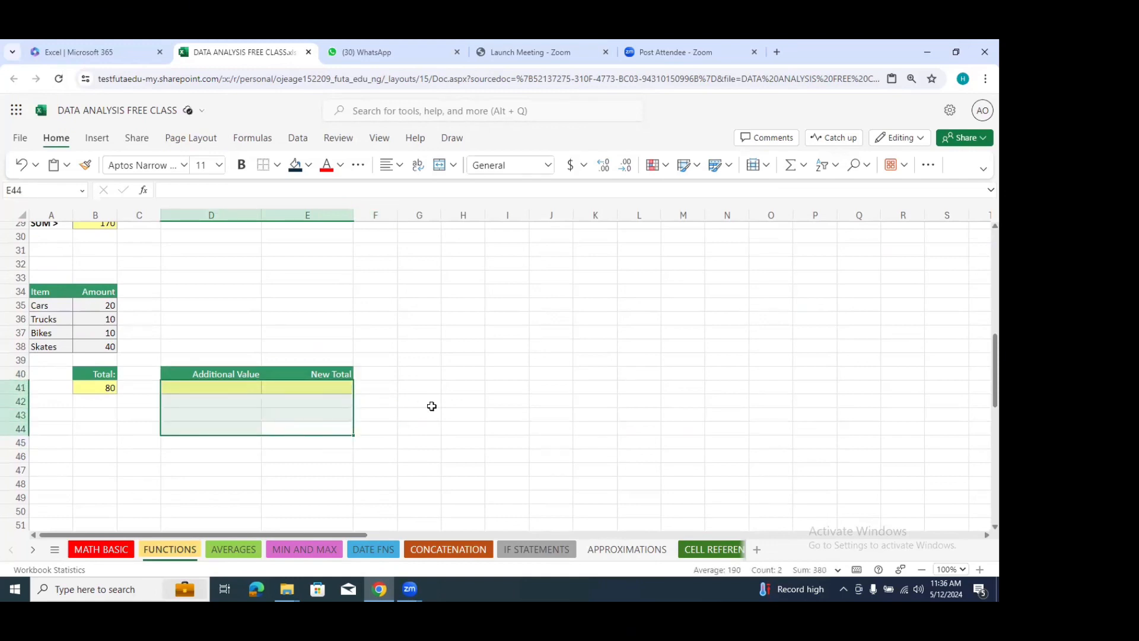
{"action": "left_click", "coordinate": [431, 404]}
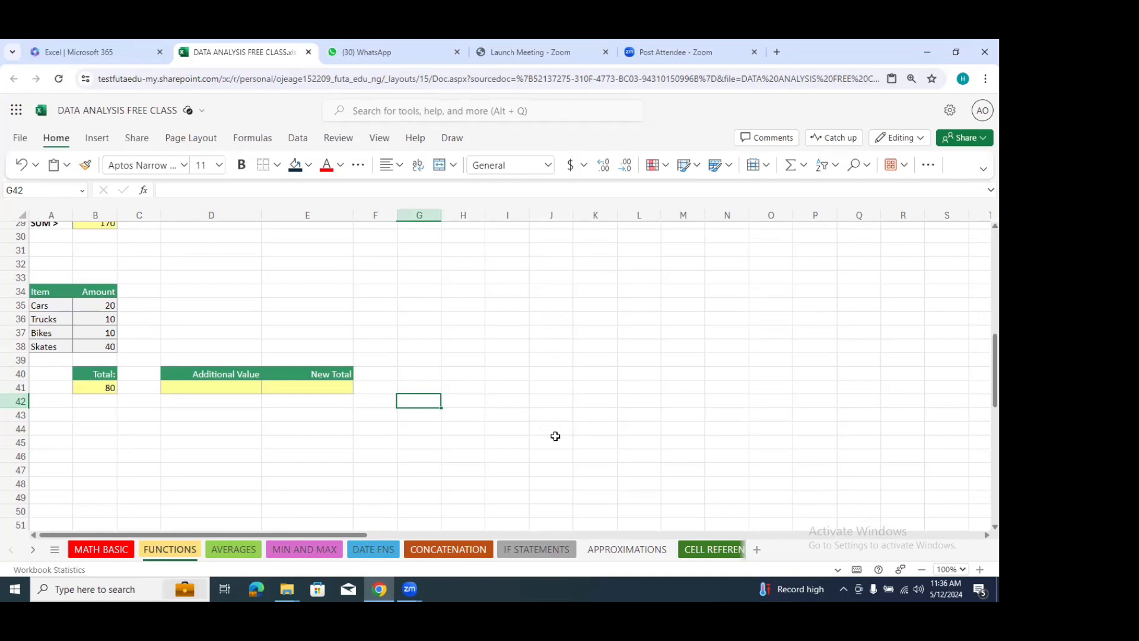
{"action": "left_click", "coordinate": [178, 388]}
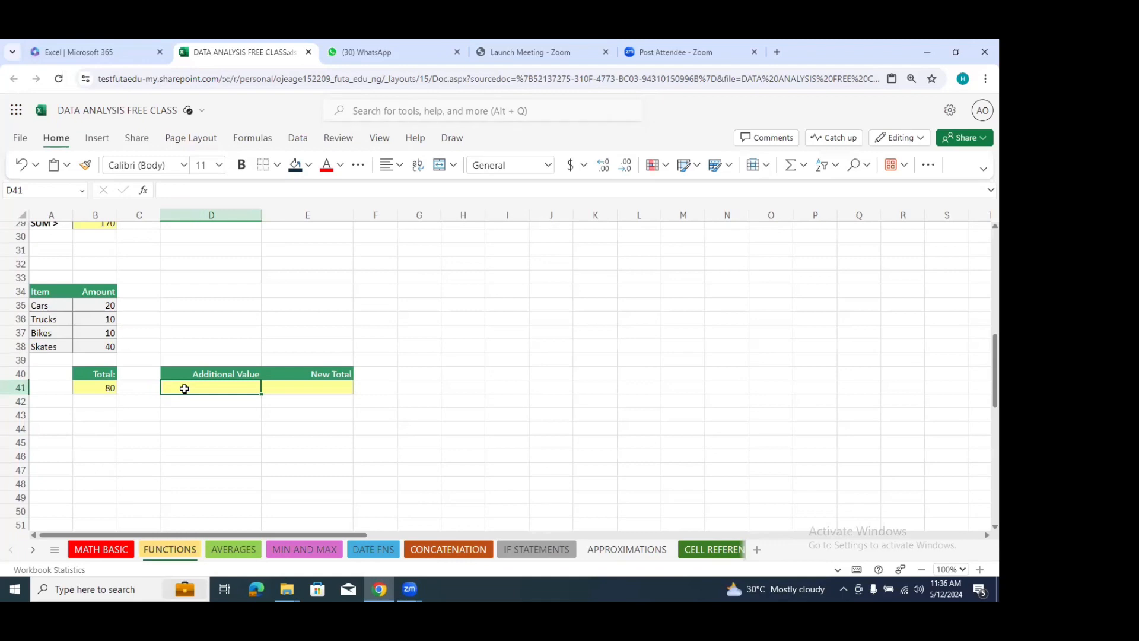
{"action": "left_click", "coordinate": [106, 387]}
{"action": "key", "text": "Delete"}
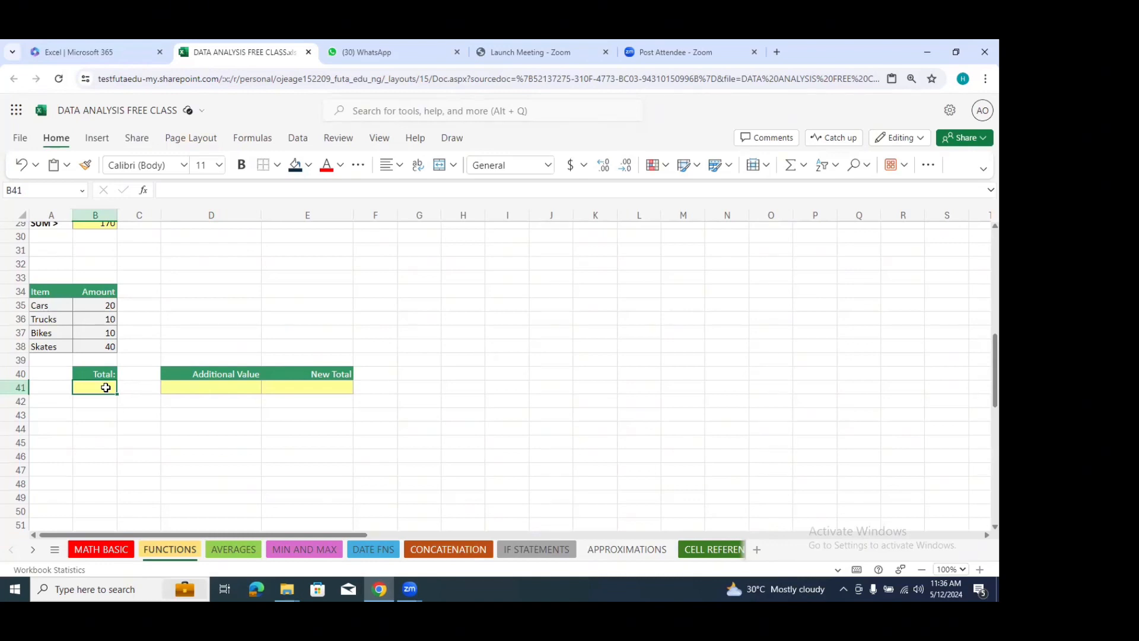
Step: Total the Cars to Skates amounts in the emptied cell B41 with the formula =SUM(B35:B38)
{"action": "type", "text": "="}
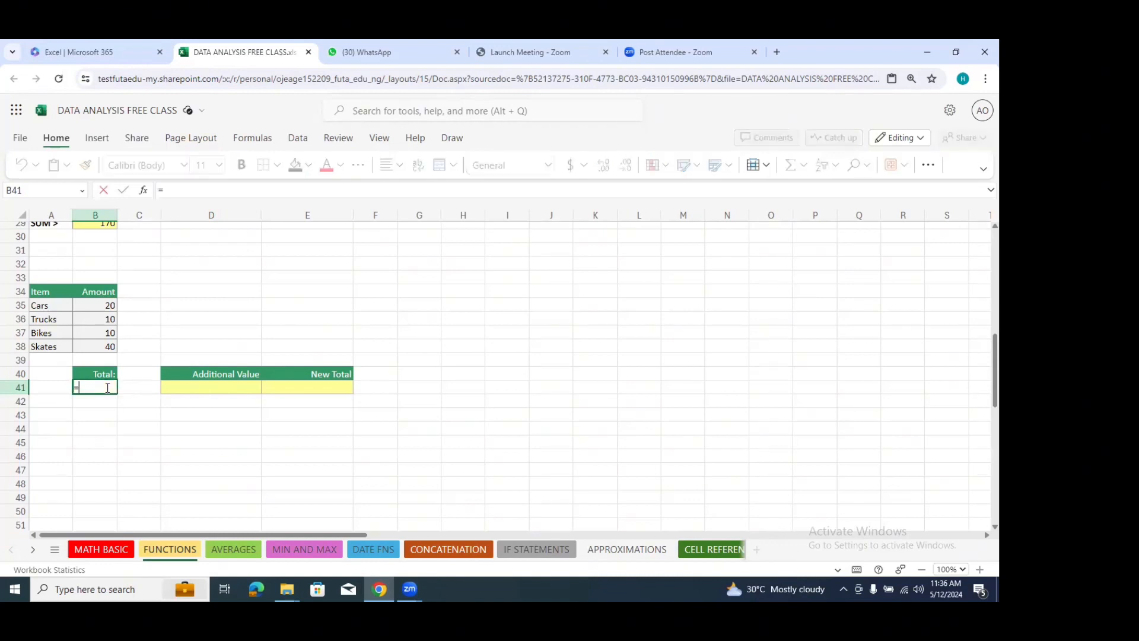
{"action": "type", "text": "sum"}
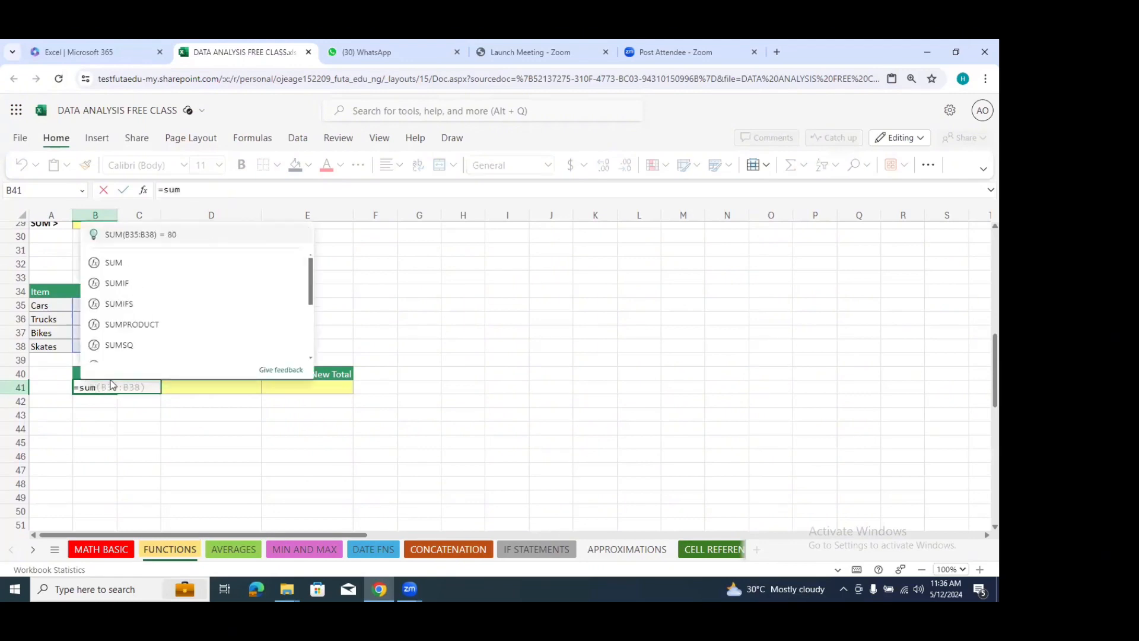
{"action": "left_click", "coordinate": [171, 263]}
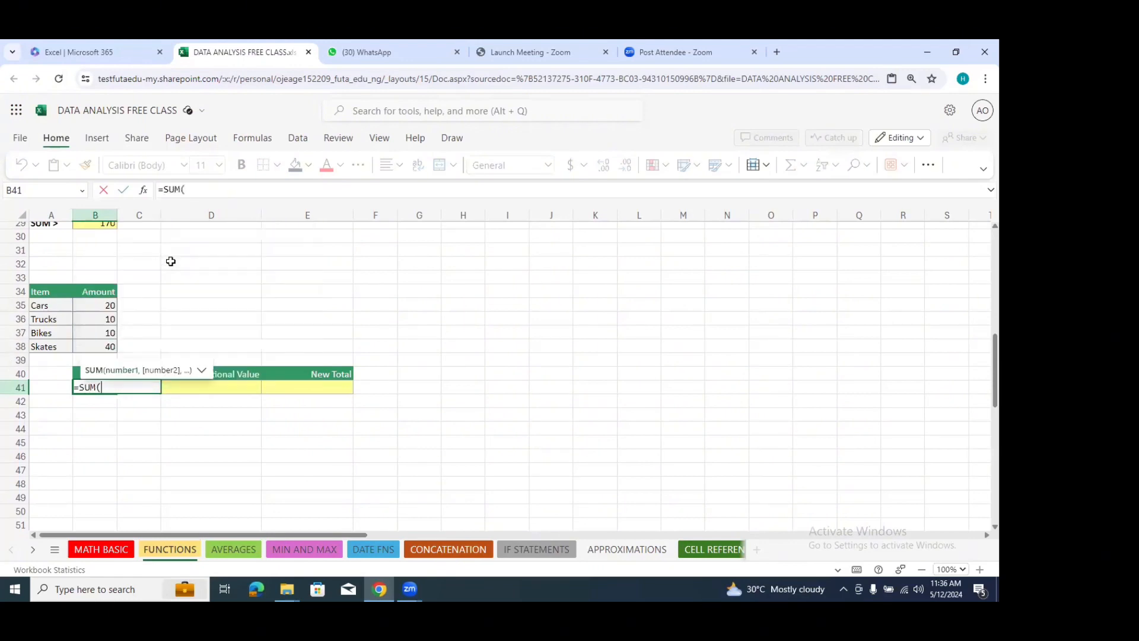
{"action": "left_click_drag", "start_coordinate": [107, 305], "coordinate": [103, 354]}
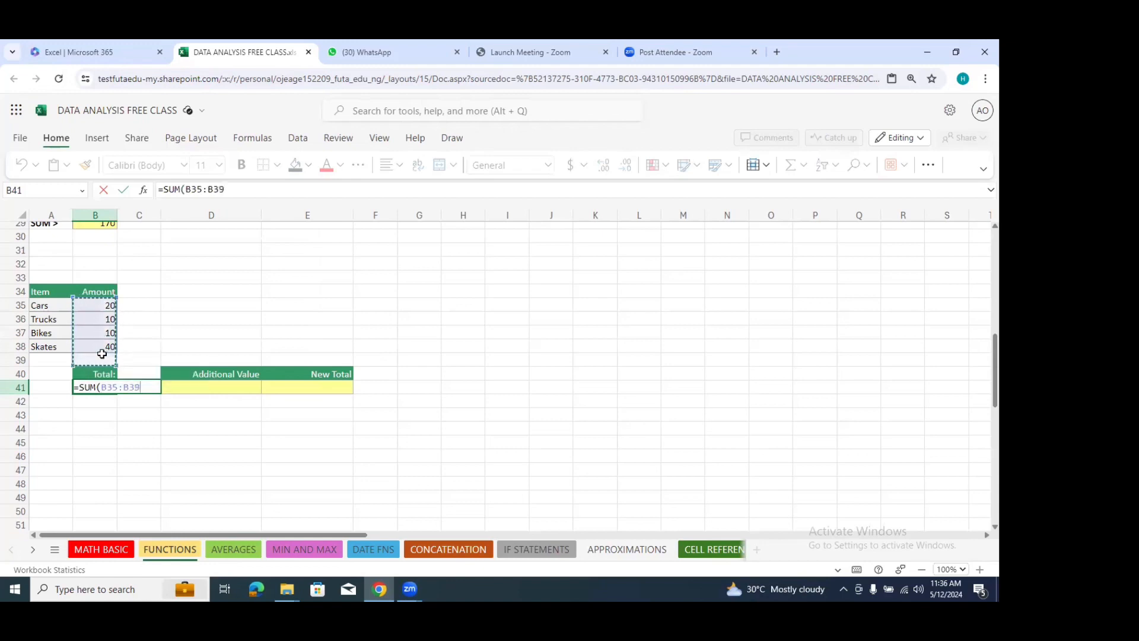
{"action": "key", "text": "Return"}
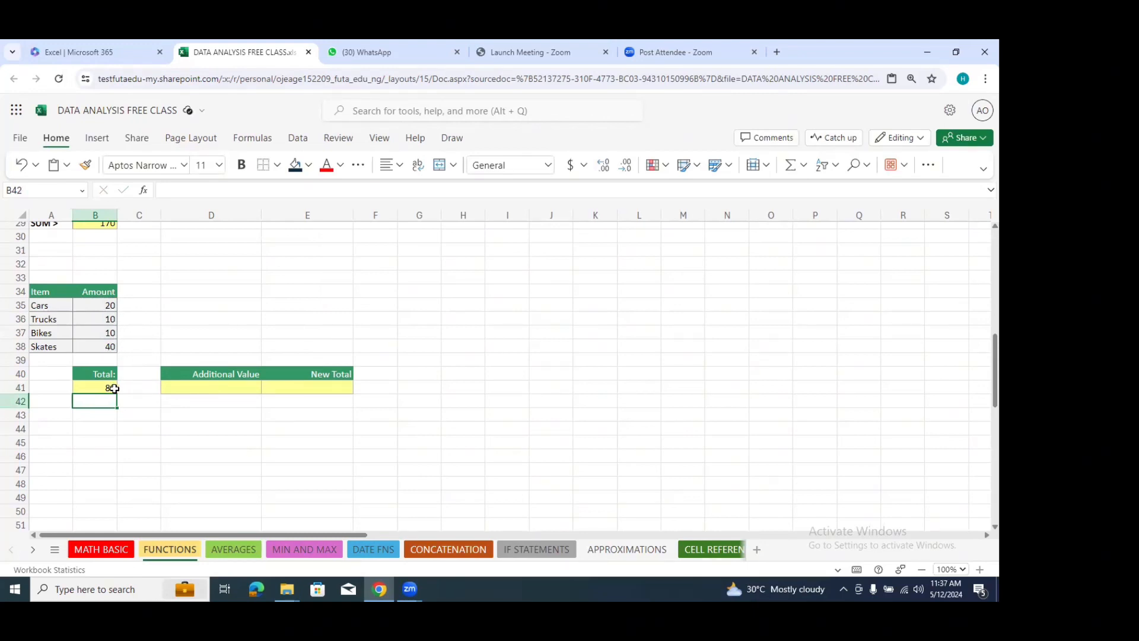
Step: Enter 150 as the Additional Value in cell D41
{"action": "left_click", "coordinate": [203, 391]}
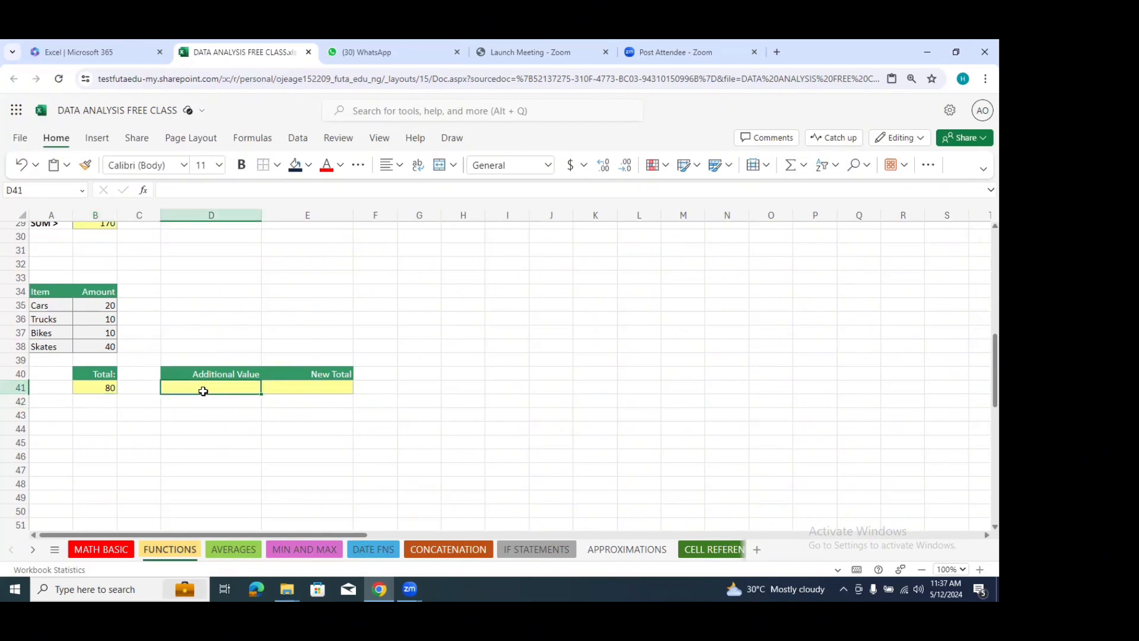
{"action": "type", "text": "150"}
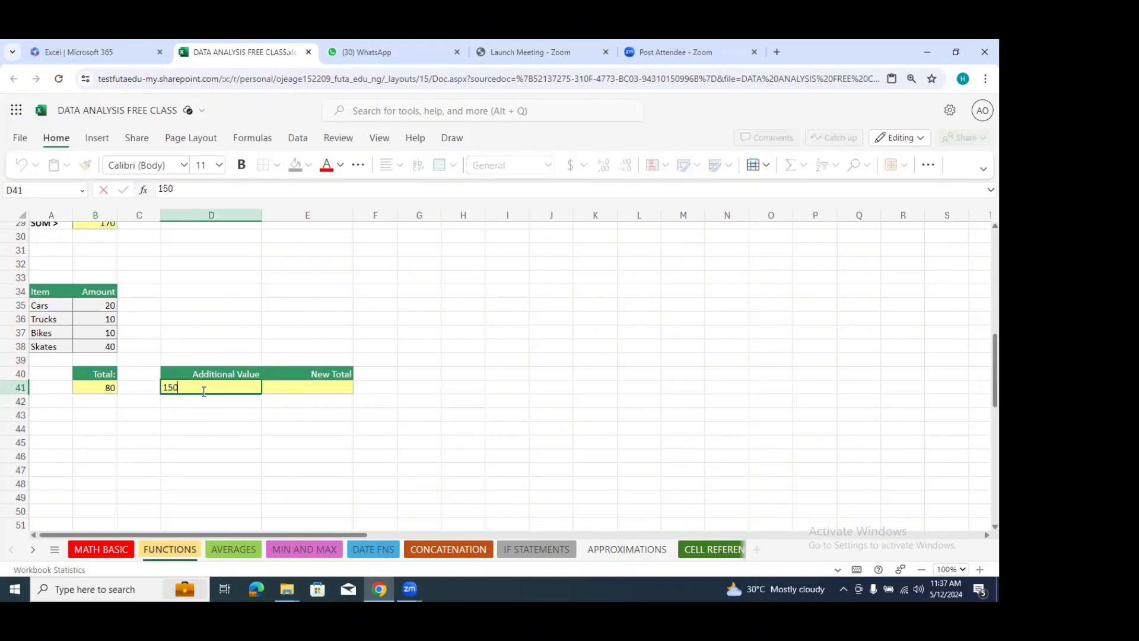
{"action": "left_click", "coordinate": [219, 413]}
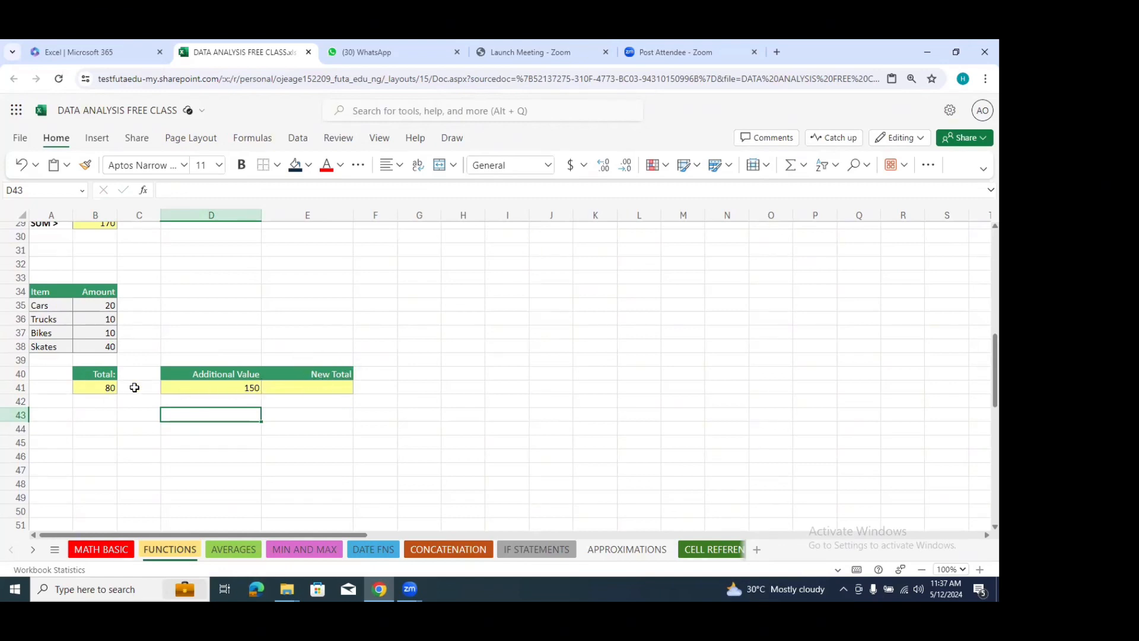
Step: Compute the New Total in cell E41 from the Total and the Additional Value with the formula =B41+D41
{"action": "left_click", "coordinate": [110, 389]}
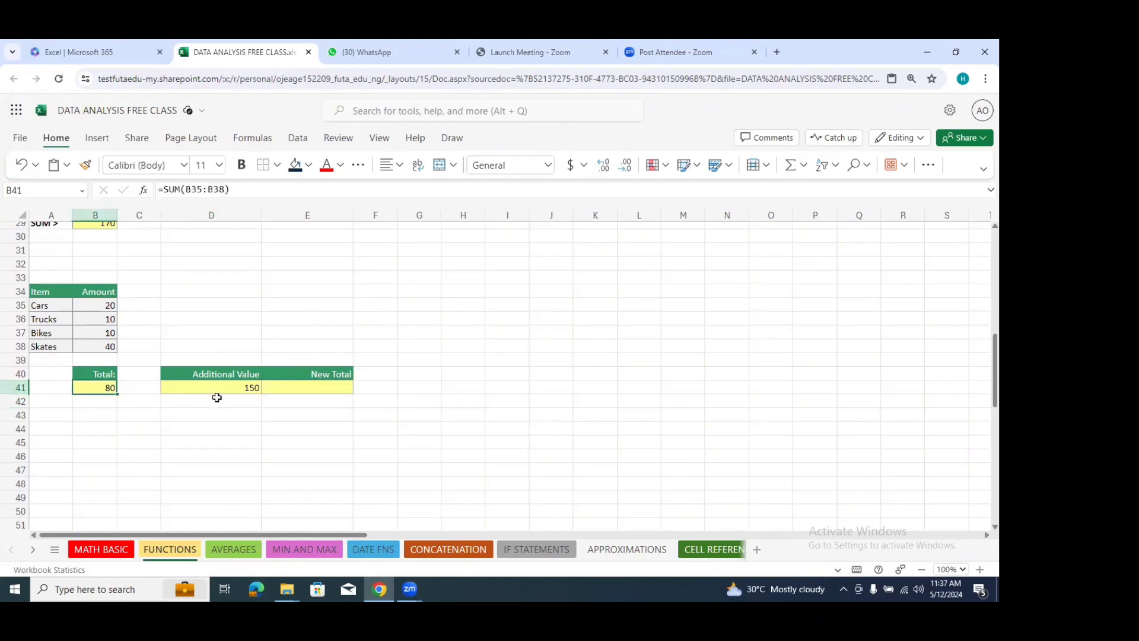
{"action": "left_click", "coordinate": [240, 387]}
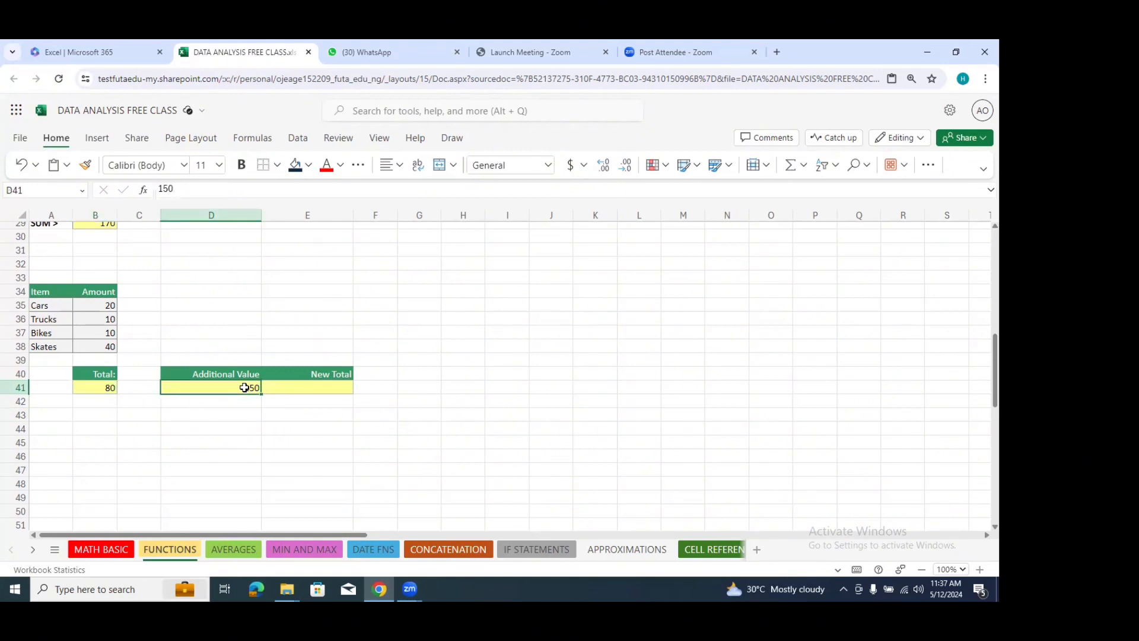
{"action": "left_click", "coordinate": [348, 388]}
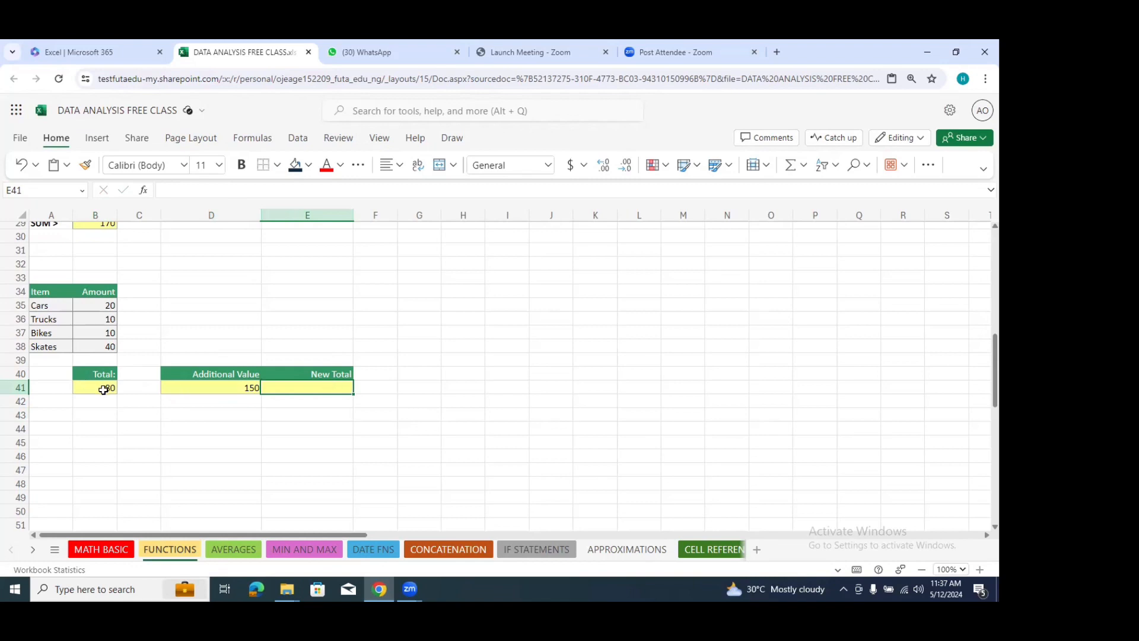
{"action": "left_click", "coordinate": [232, 382]}
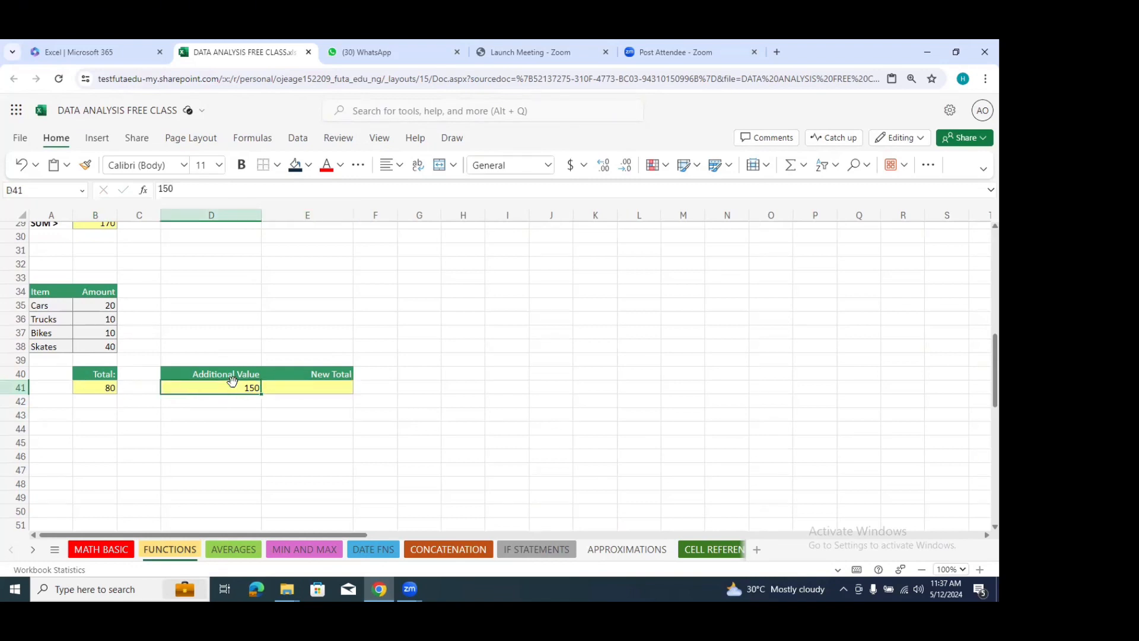
{"action": "left_click", "coordinate": [285, 391]}
{"action": "type", "text": "="}
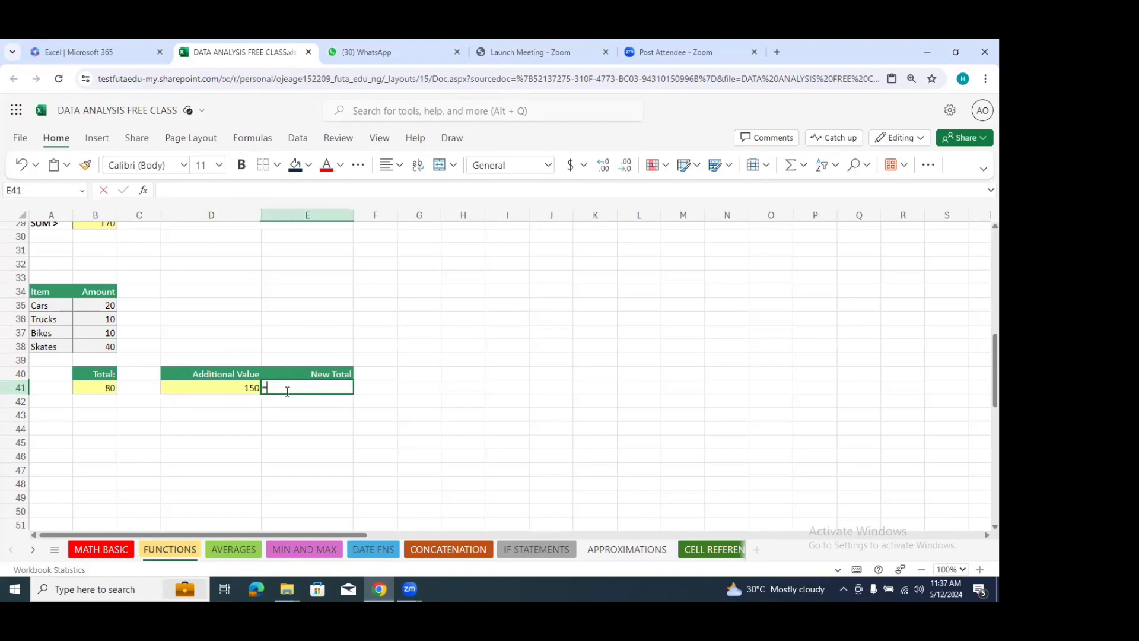
{"action": "left_click", "coordinate": [108, 387]}
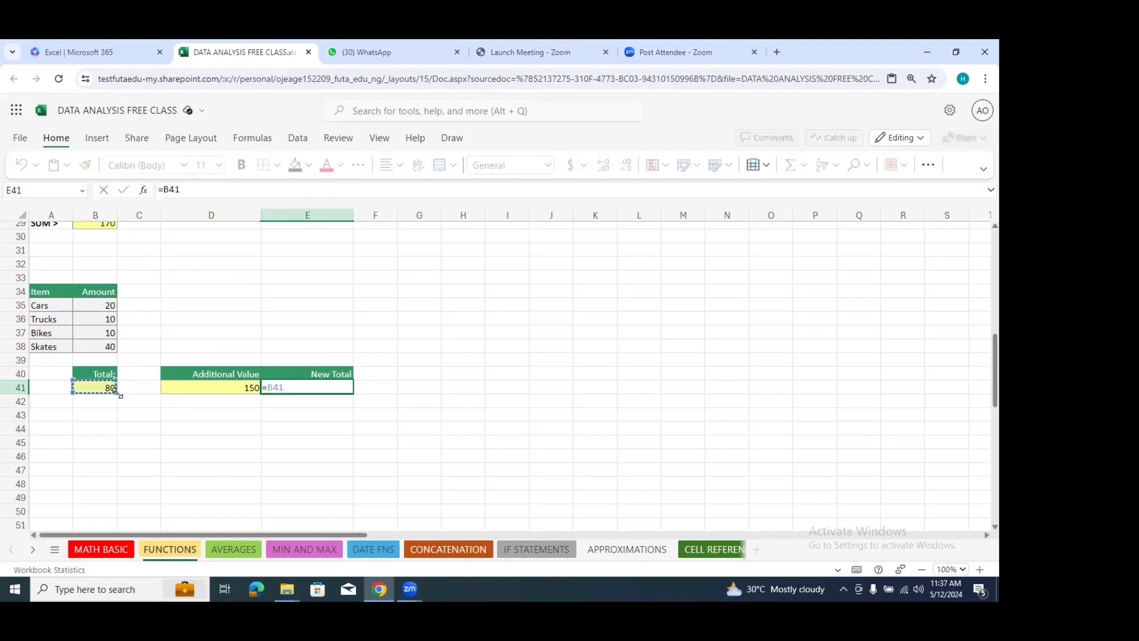
{"action": "type", "text": "+"}
{"action": "left_click", "coordinate": [196, 389]}
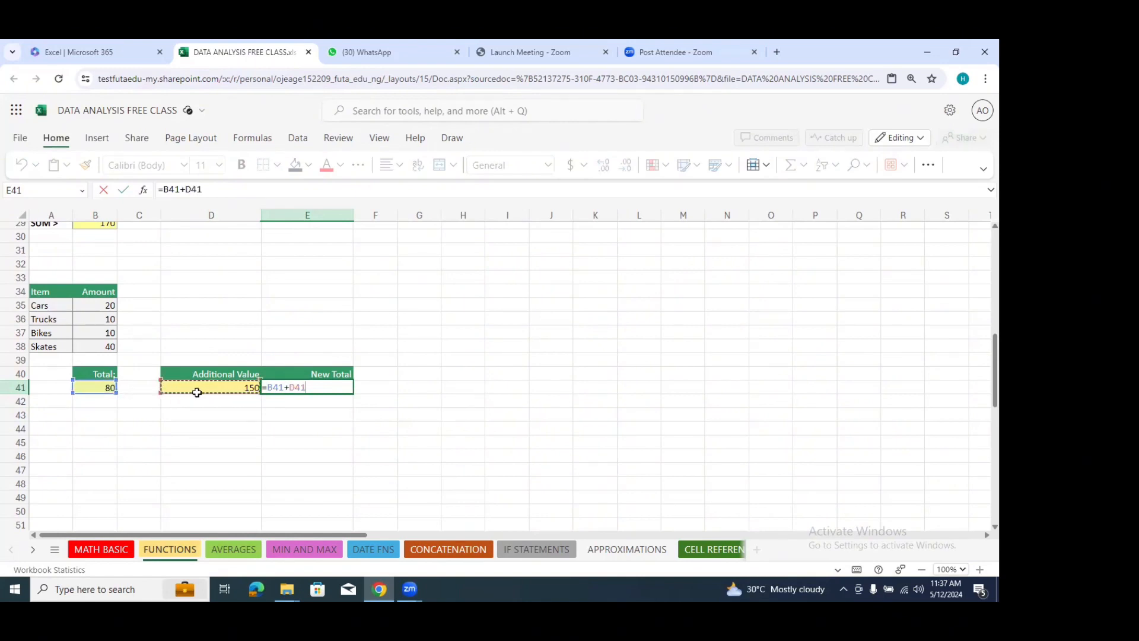
{"action": "key", "text": "Return"}
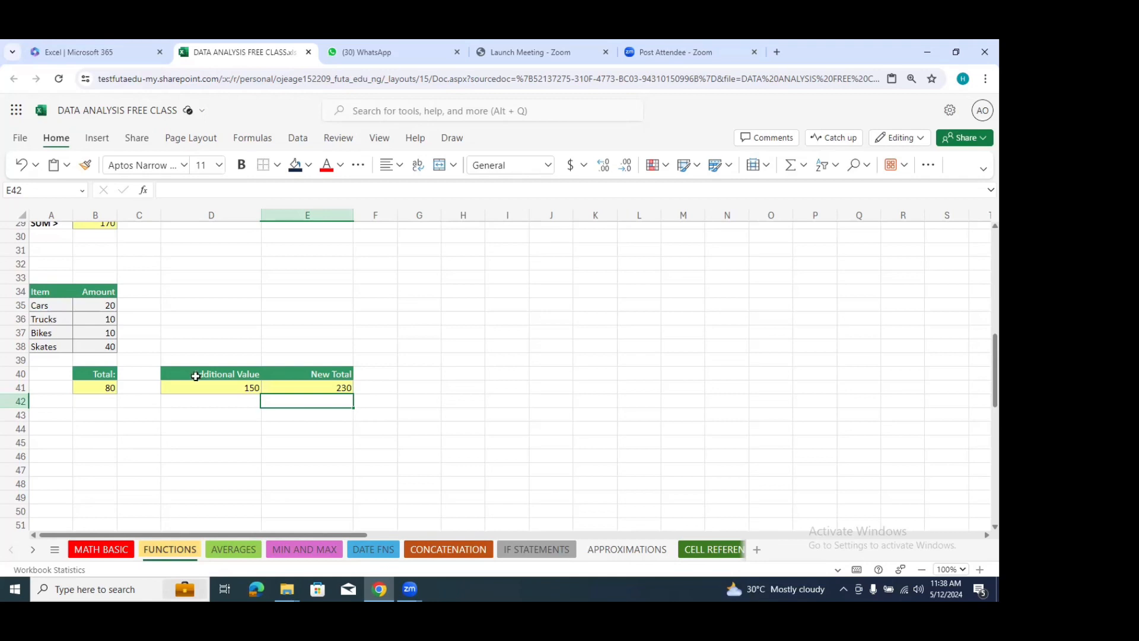
Step: Examine the Cars to Skates amounts, the Total in B41, the Additional Value in D41 and the New Total formula in E41
{"action": "left_click_drag", "start_coordinate": [104, 304], "coordinate": [104, 348]}
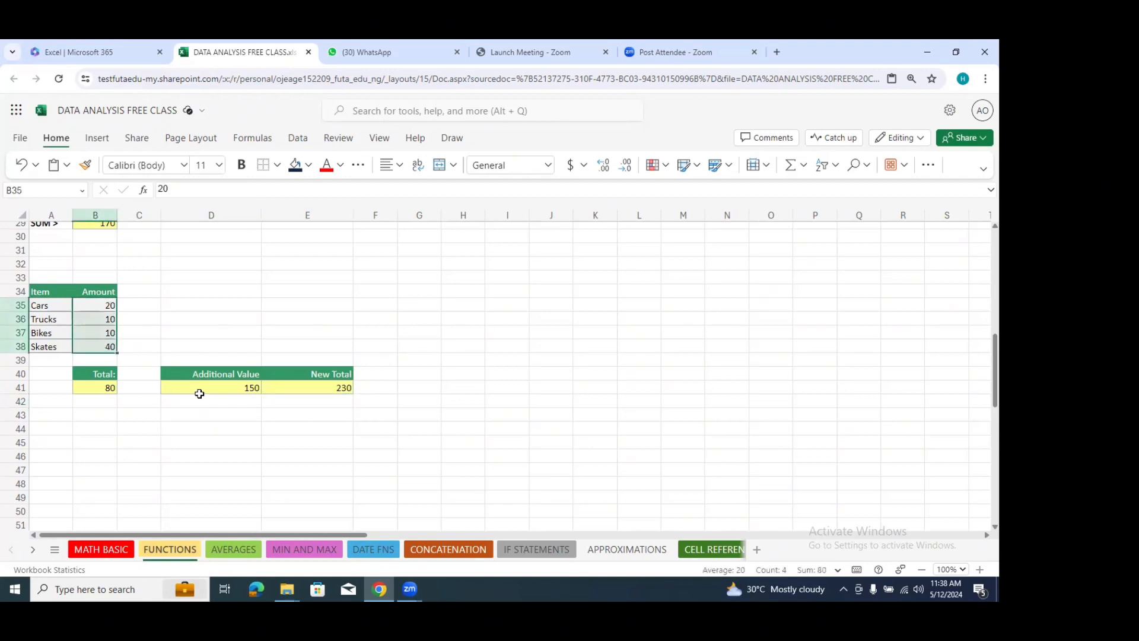
{"action": "left_click", "coordinate": [112, 389]}
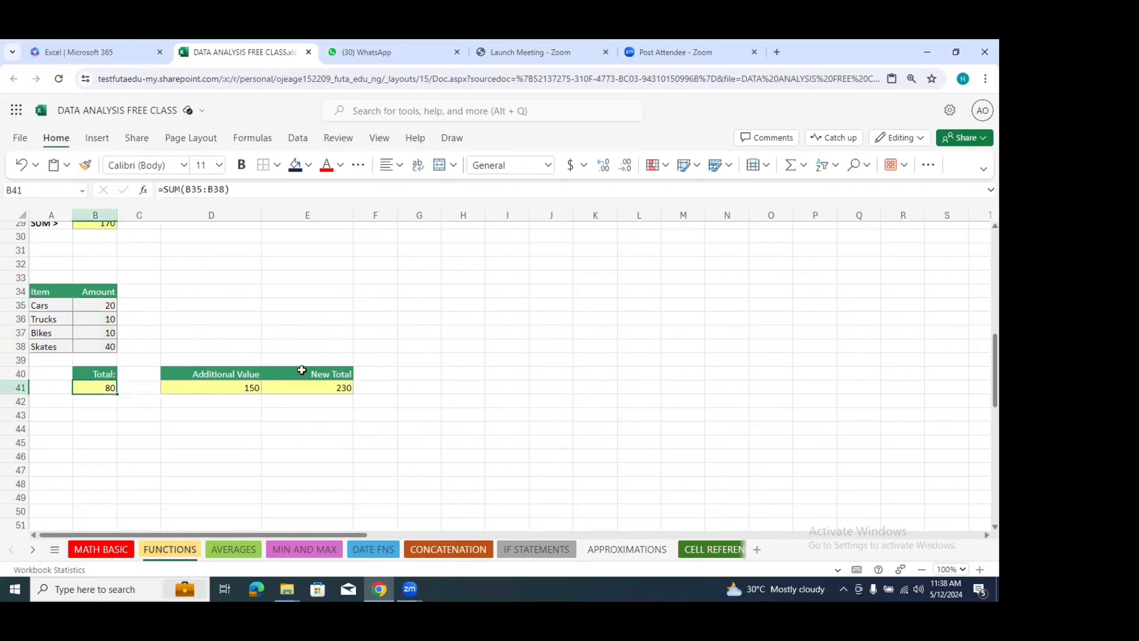
{"action": "left_click", "coordinate": [256, 387]}
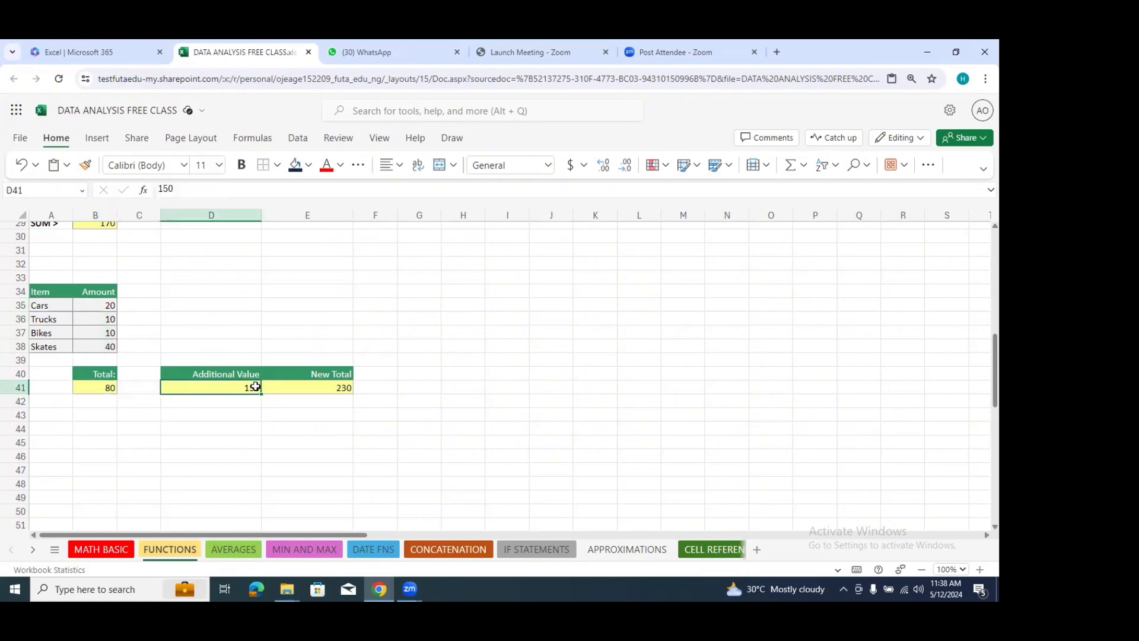
{"action": "left_click", "coordinate": [333, 388]}
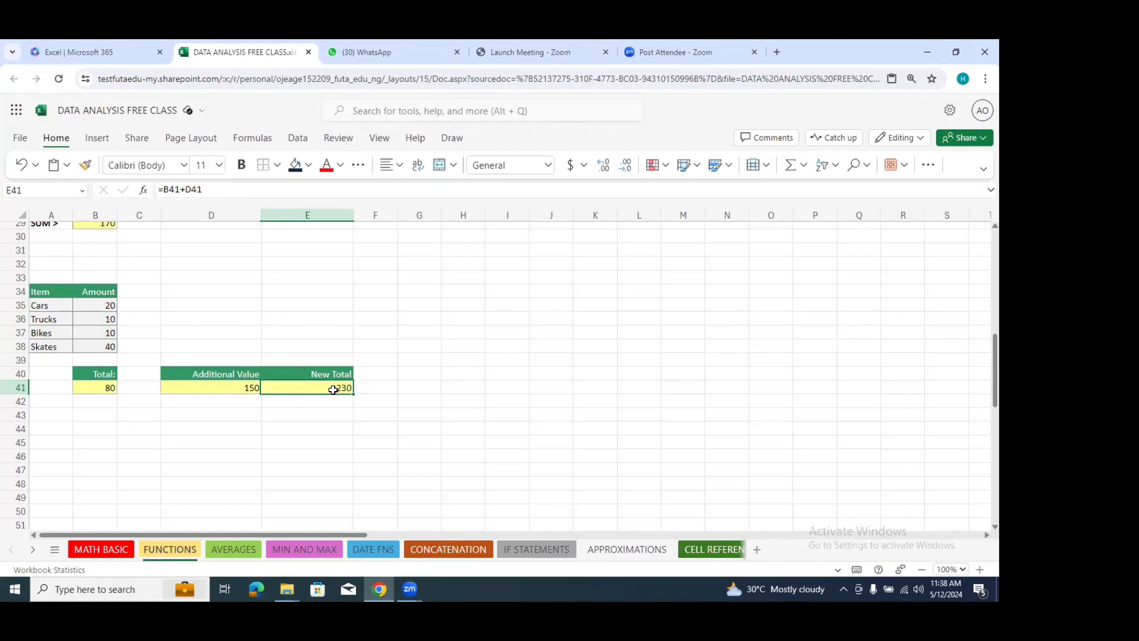
{"action": "left_click_drag", "start_coordinate": [211, 191], "coordinate": [163, 190]}
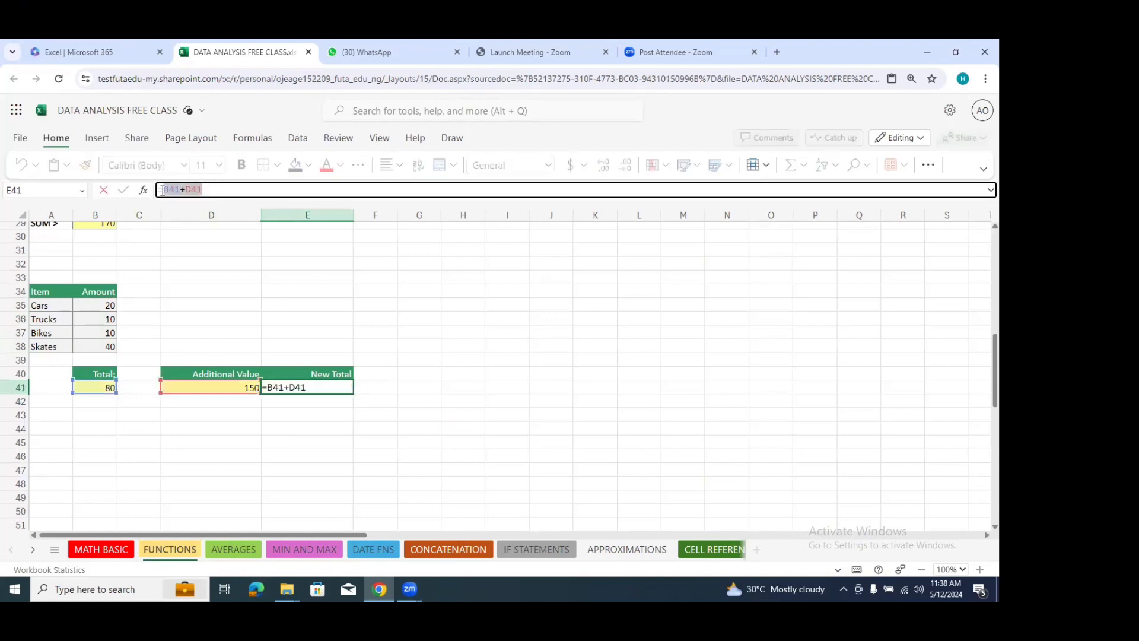
{"action": "left_click", "coordinate": [210, 193]}
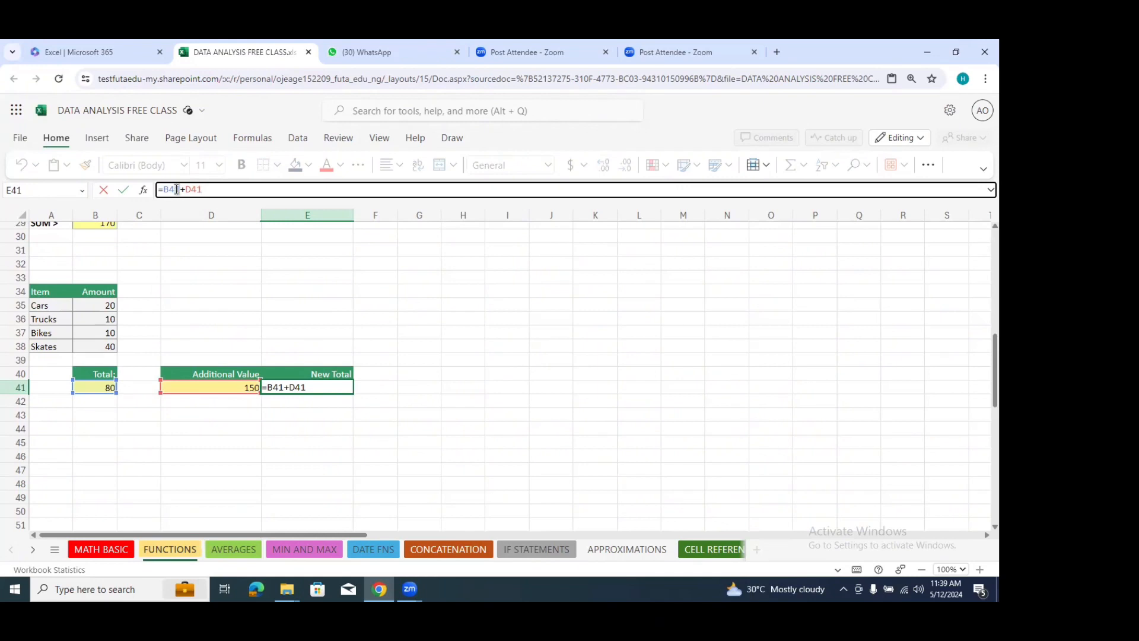
{"action": "left_click_drag", "start_coordinate": [177, 190], "coordinate": [163, 189]}
{"action": "left_click", "coordinate": [264, 388]}
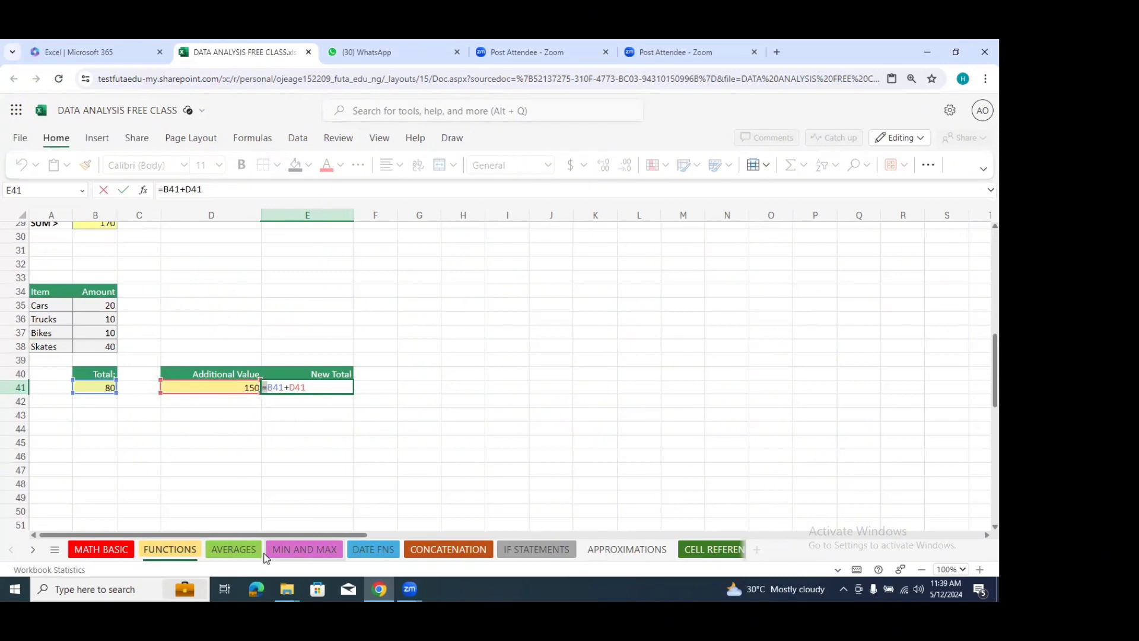
Step: On the AVERAGES sheet, average the Fruit amounts in cell C8 with the formula =AVERAGE(C4:C7) and review the formula
{"action": "left_click", "coordinate": [221, 549]}
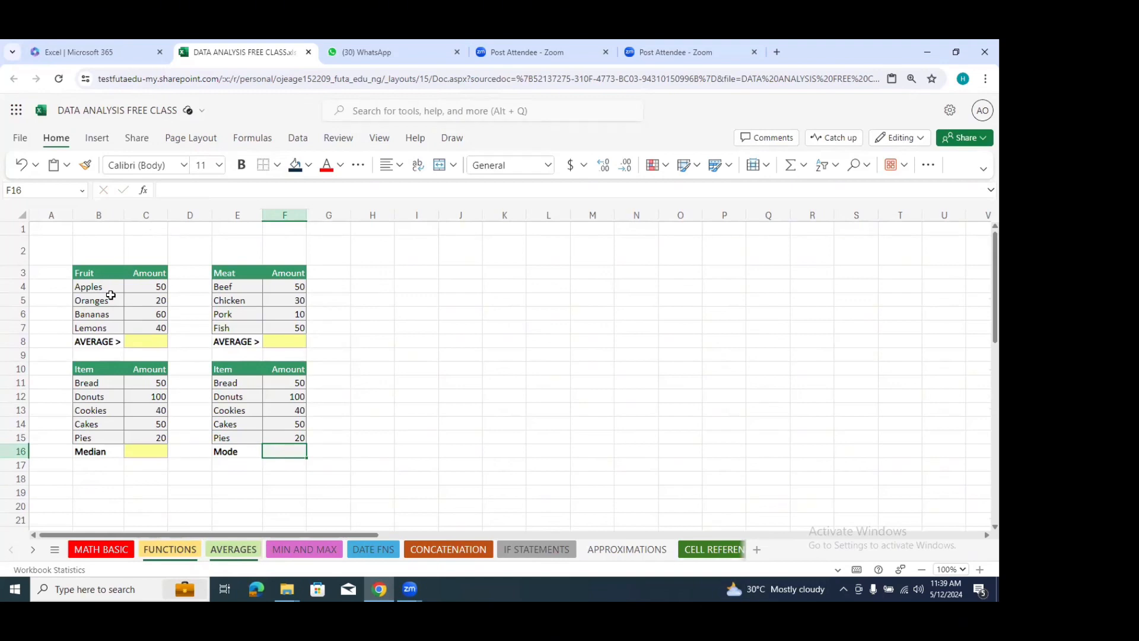
{"action": "left_click", "coordinate": [137, 339]}
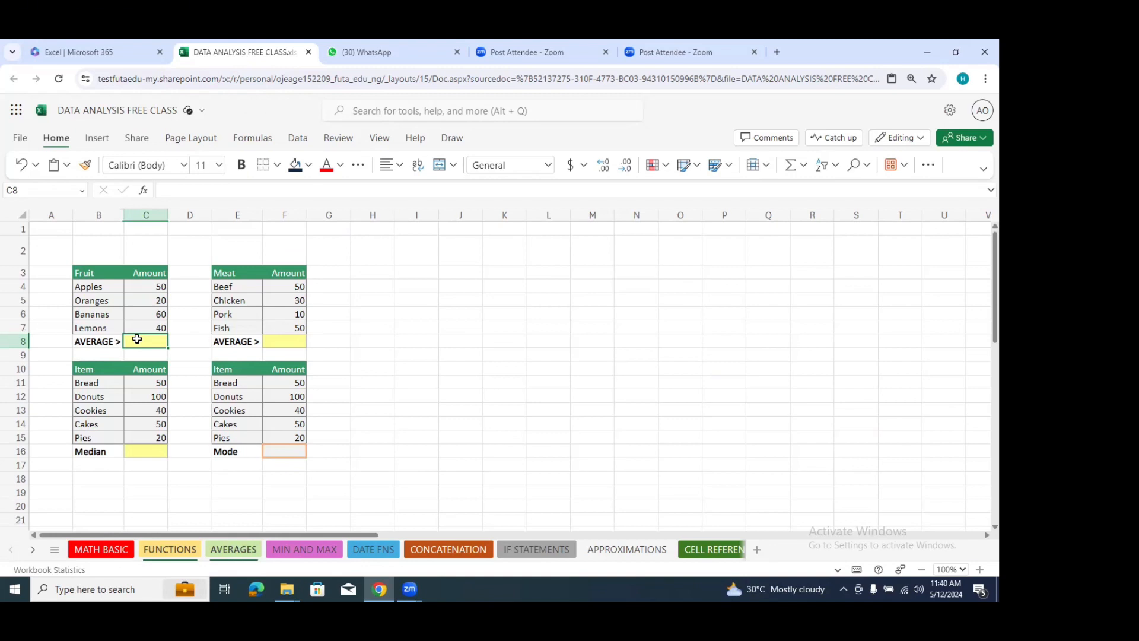
{"action": "type", "text": "="}
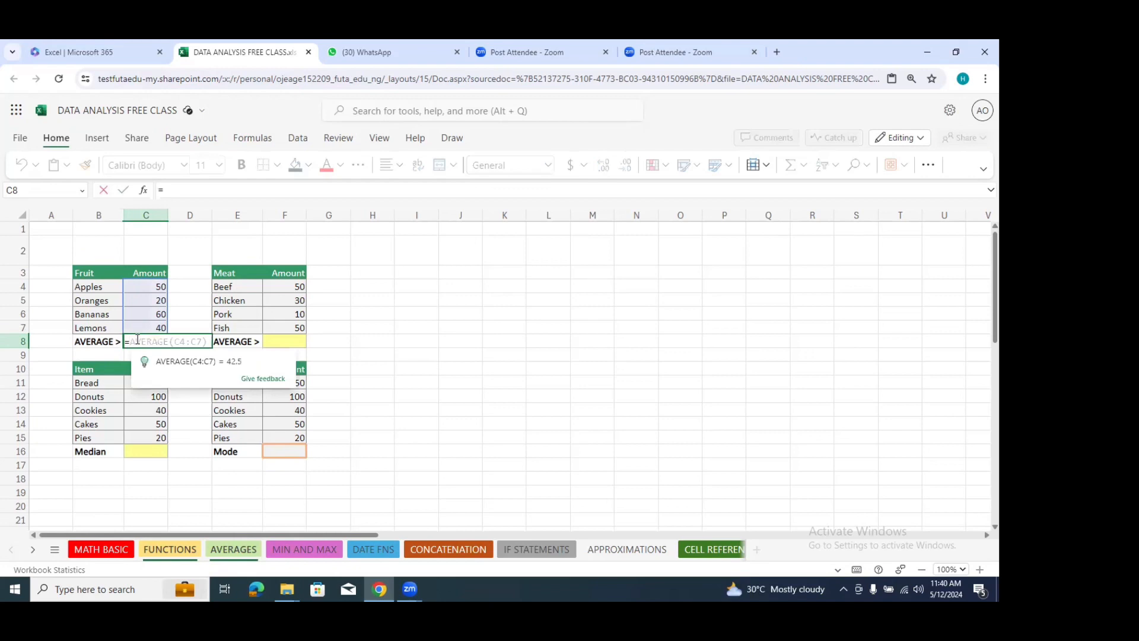
{"action": "type", "text": "av"}
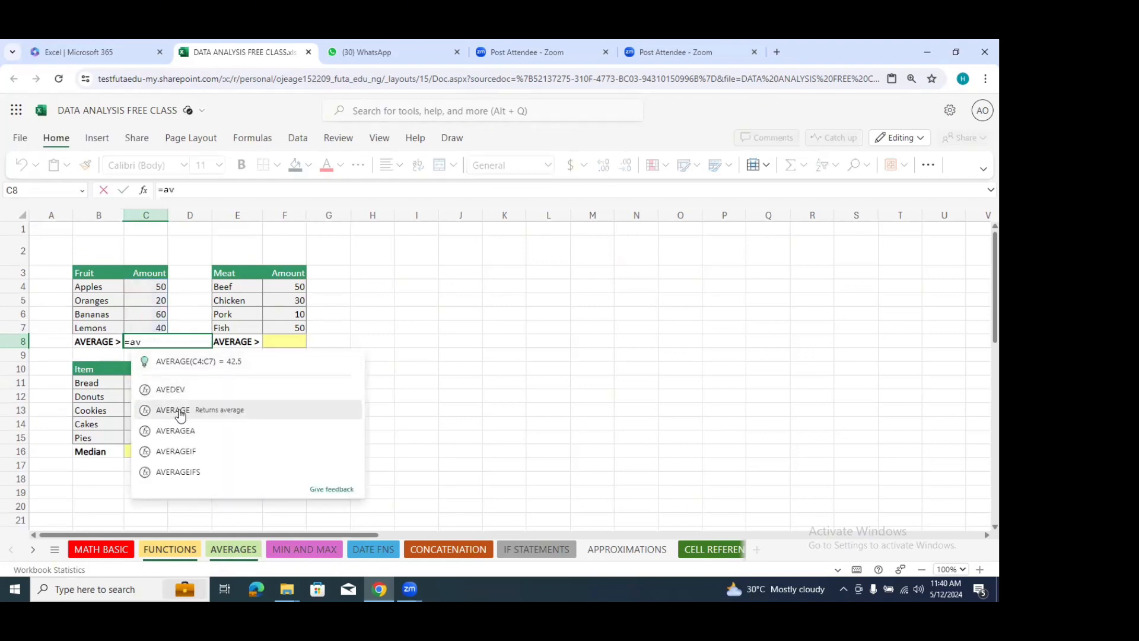
{"action": "left_click", "coordinate": [180, 412]}
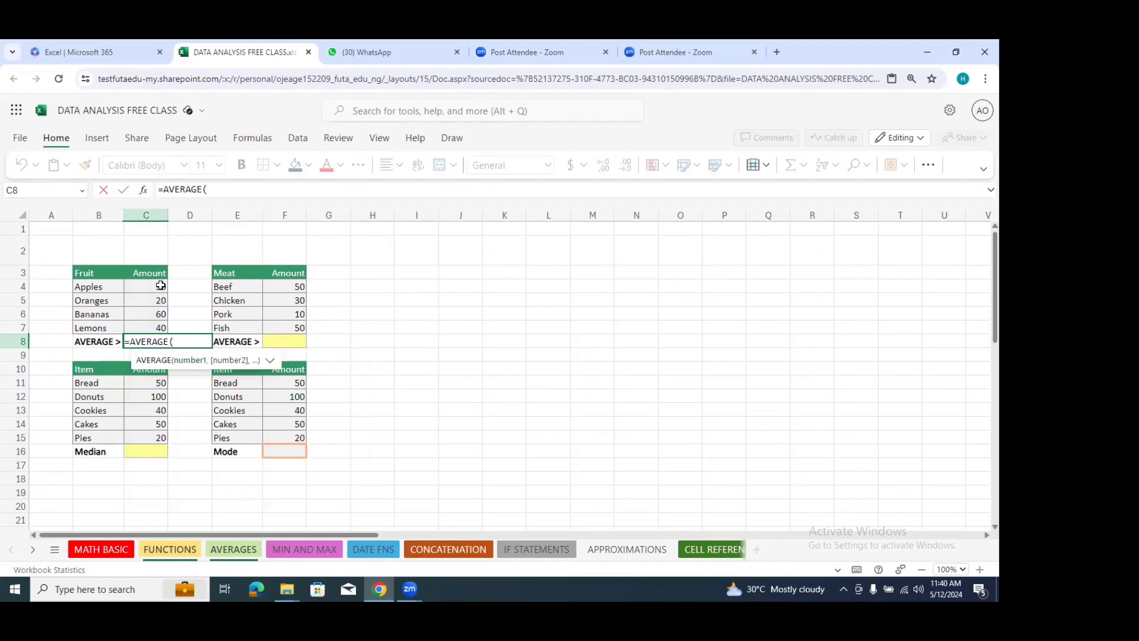
{"action": "left_click_drag", "start_coordinate": [160, 285], "coordinate": [154, 328]}
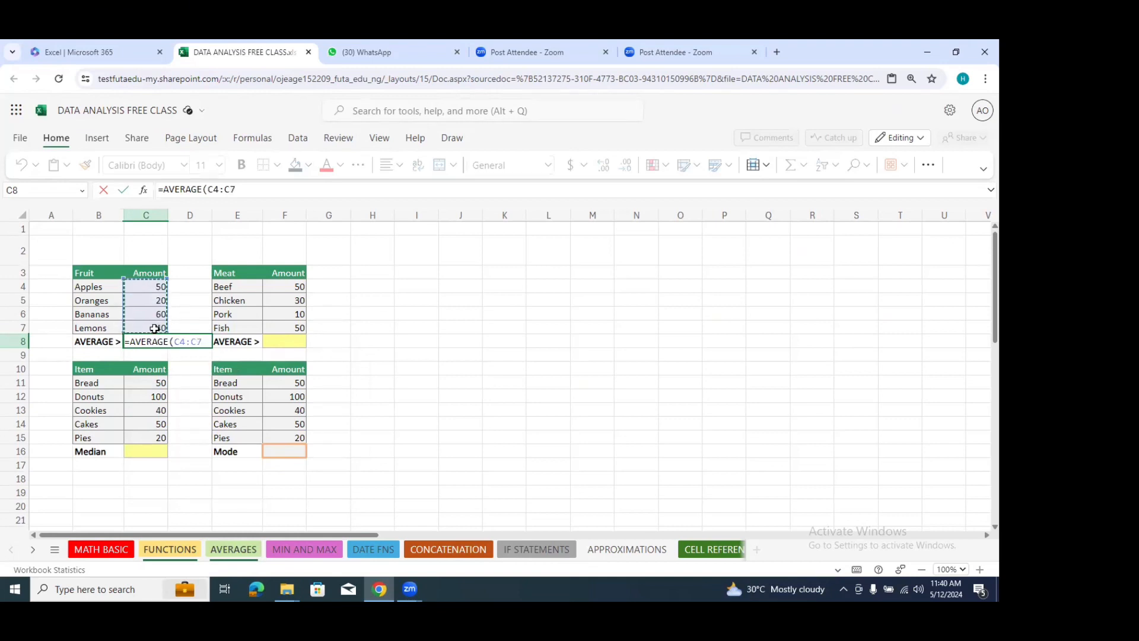
{"action": "key", "text": "Return"}
{"action": "left_click", "coordinate": [156, 339]}
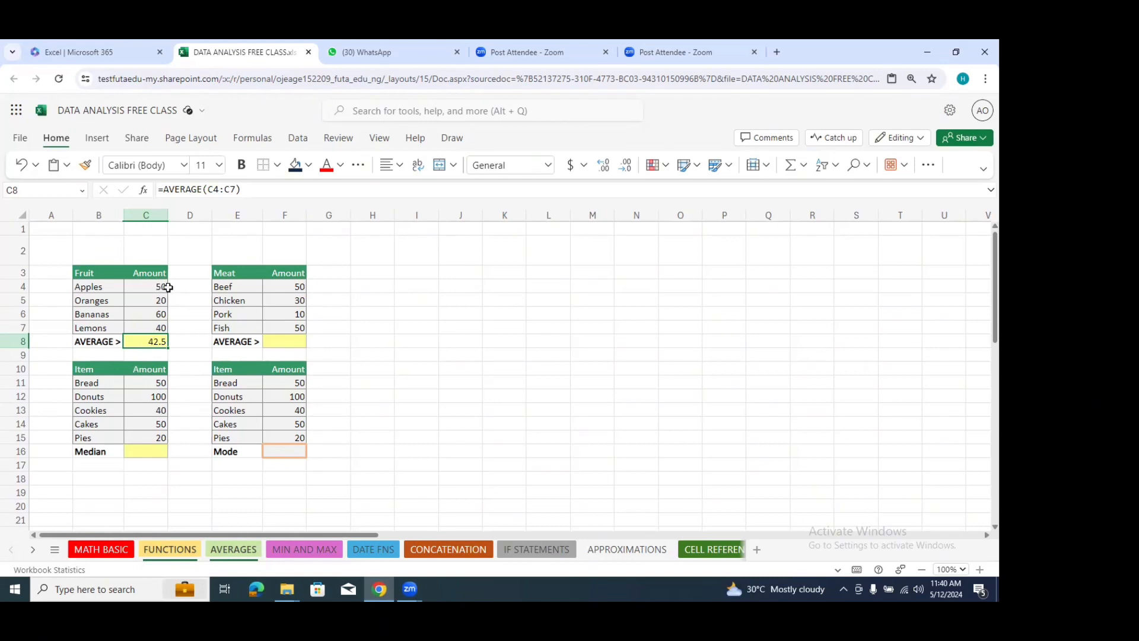
{"action": "left_click", "coordinate": [160, 287]}
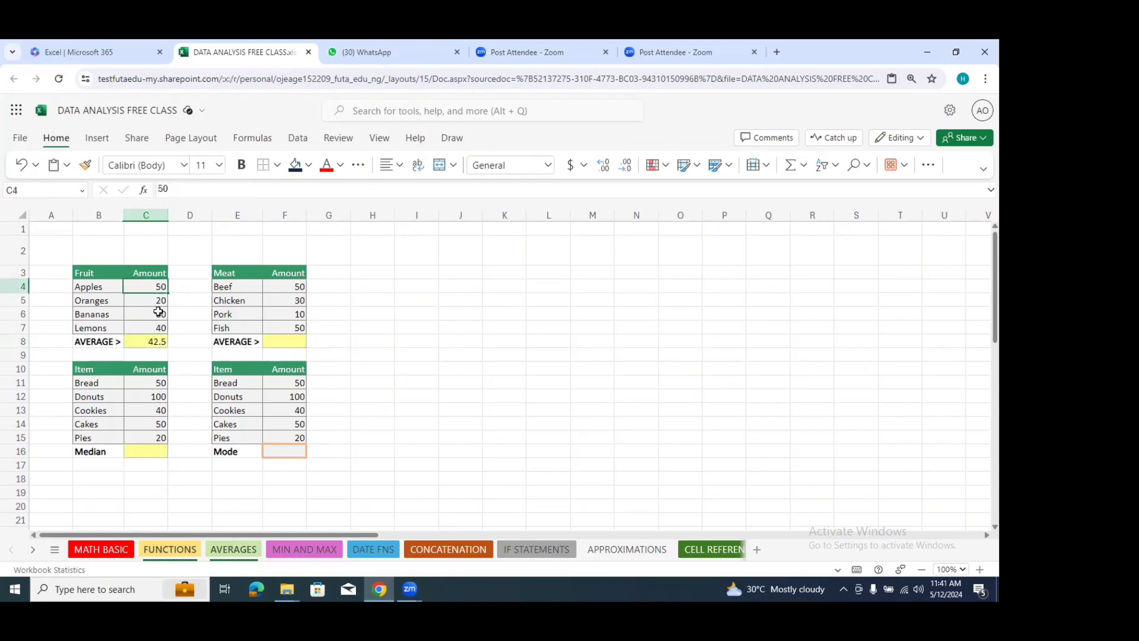
{"action": "left_click", "coordinate": [157, 343]}
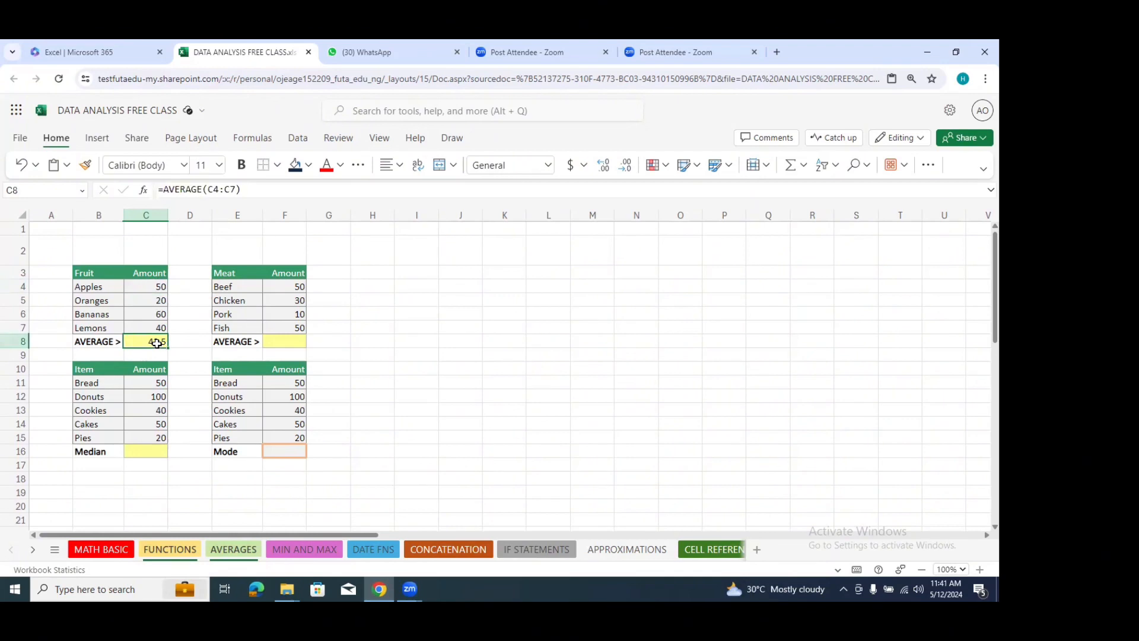
Step: Average the Meat amounts in cell F8 with the AVERAGE function over F4:F7
{"action": "left_click", "coordinate": [272, 340]}
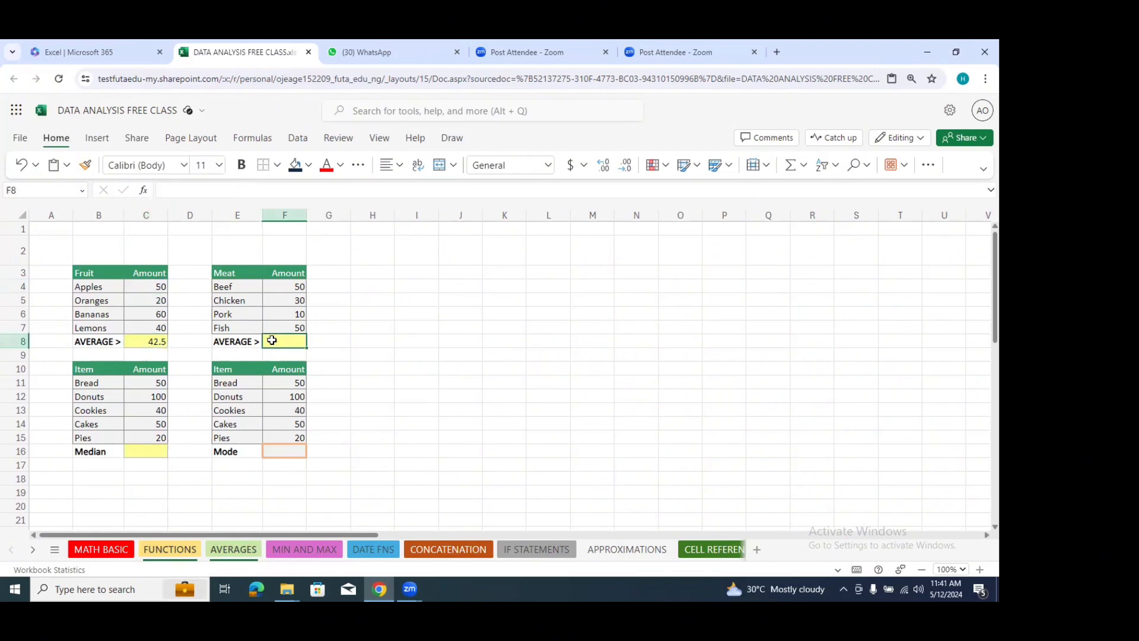
{"action": "type", "text": "=aver"}
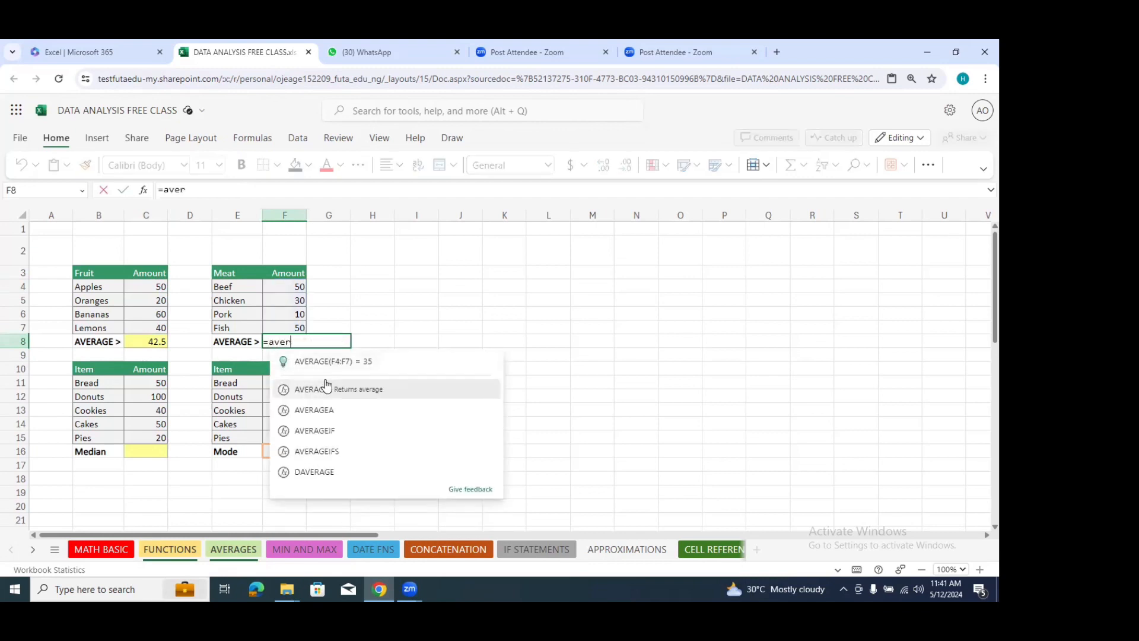
{"action": "left_click", "coordinate": [298, 388]}
{"action": "left_click_drag", "start_coordinate": [293, 288], "coordinate": [289, 327]}
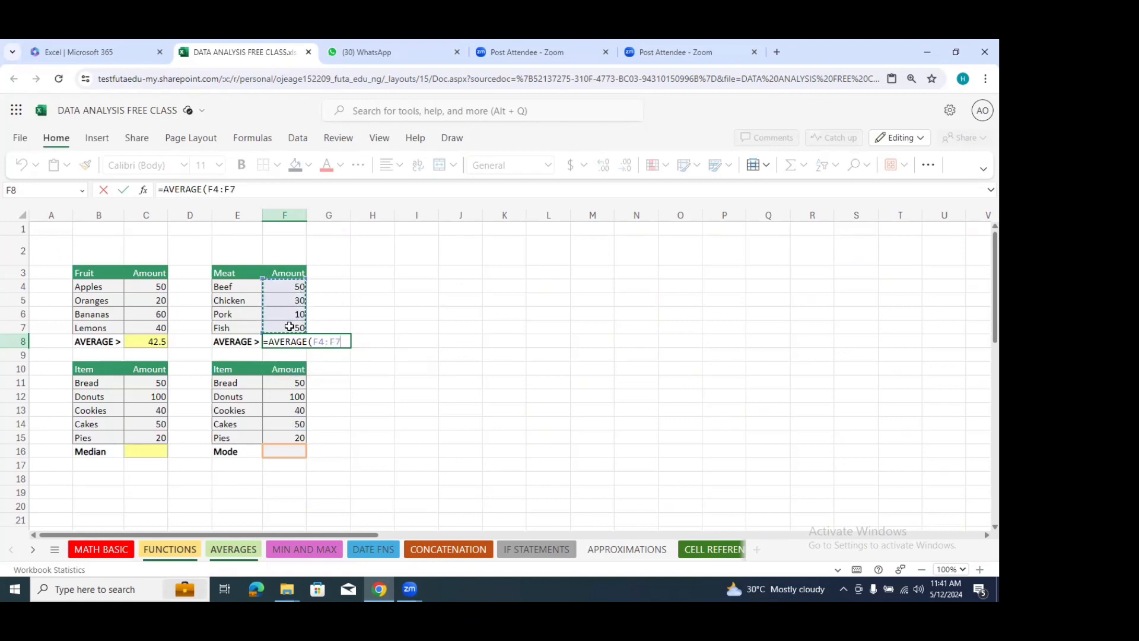
{"action": "key", "text": "Return"}
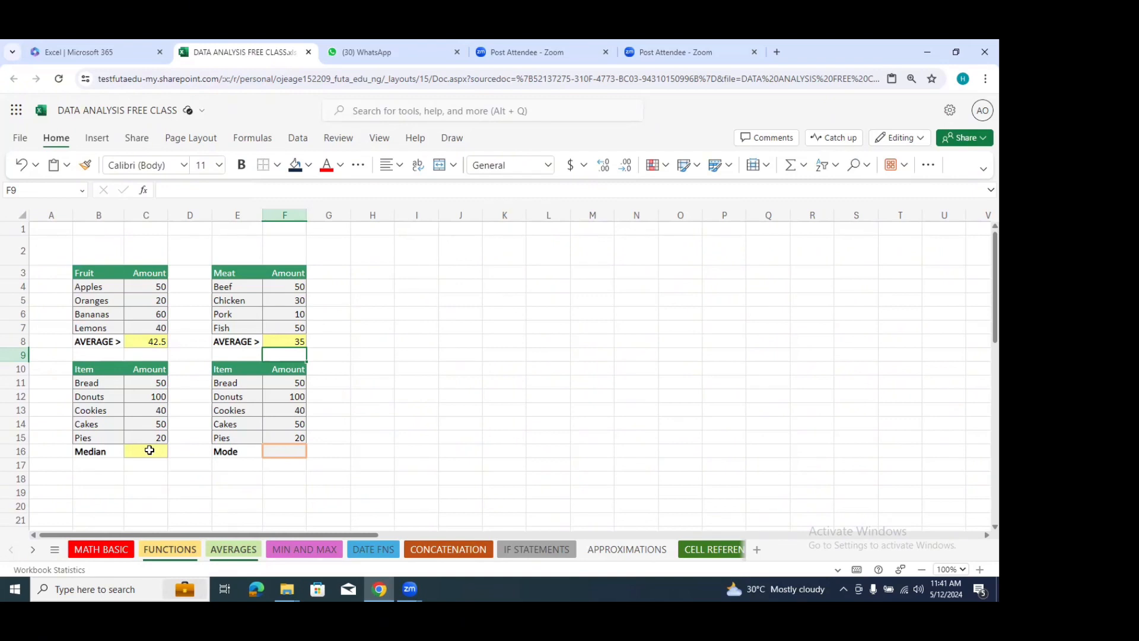
Step: Compute the median of the Bread to Pies amounts in cell C16 with the formula =MEDIAN(C11:C15)
{"action": "left_click", "coordinate": [151, 451]}
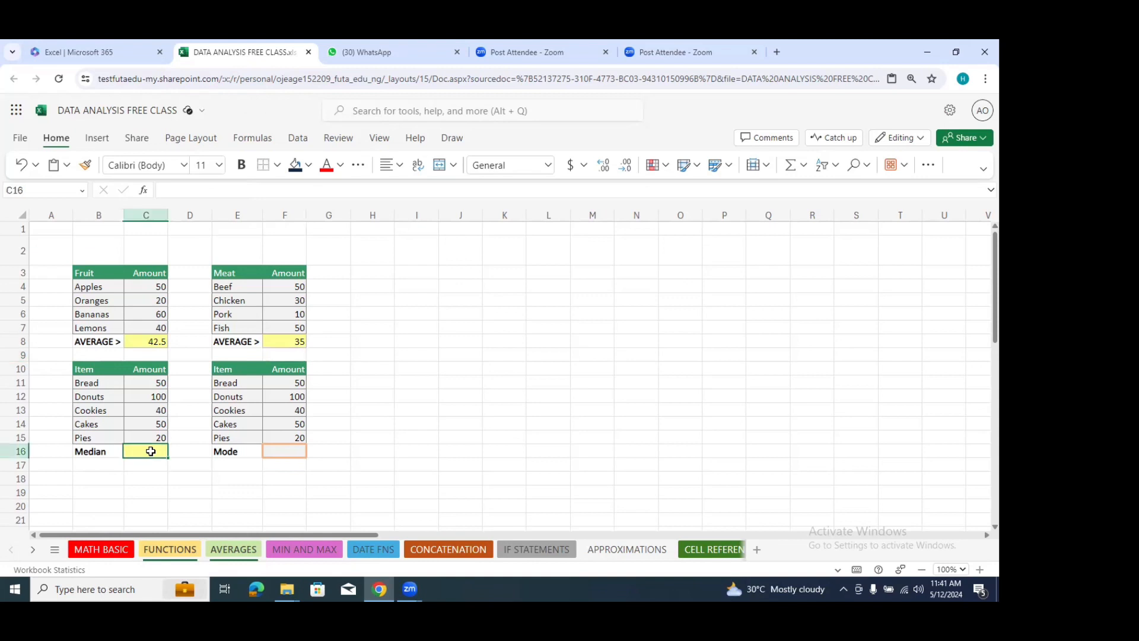
{"action": "type", "text": "=me"}
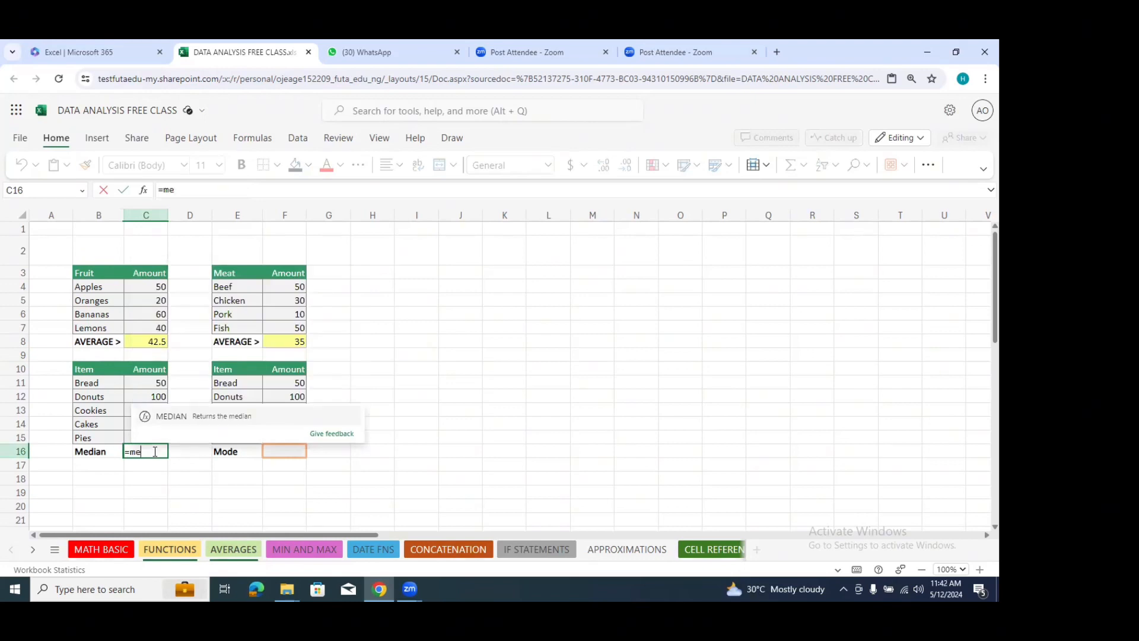
{"action": "double_click", "coordinate": [202, 415]}
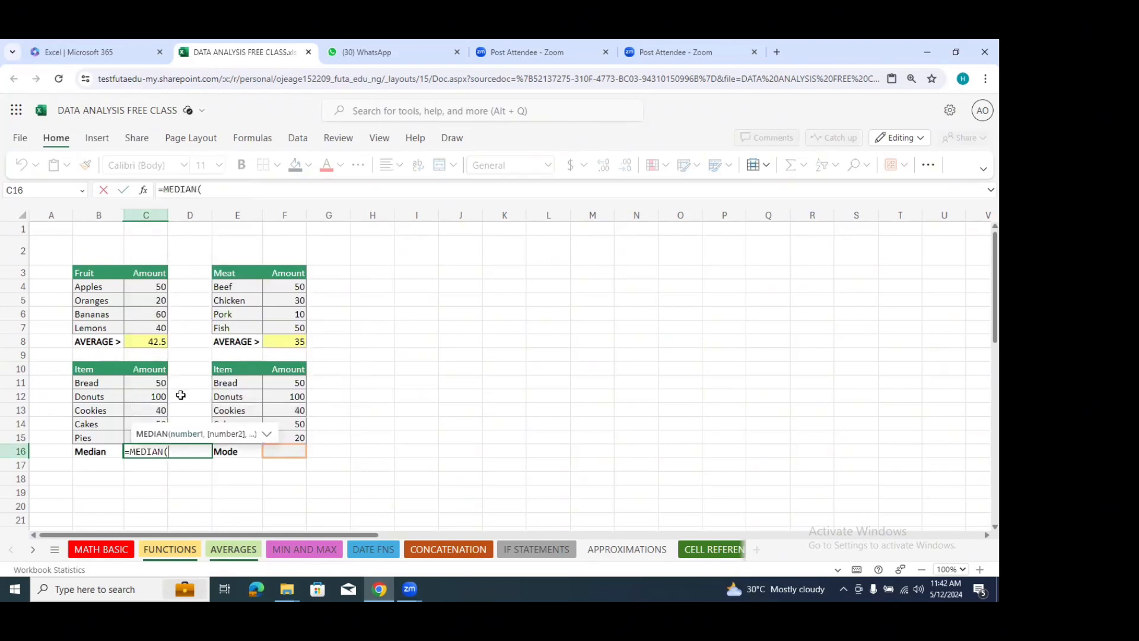
{"action": "left_click_drag", "start_coordinate": [155, 381], "coordinate": [154, 436]}
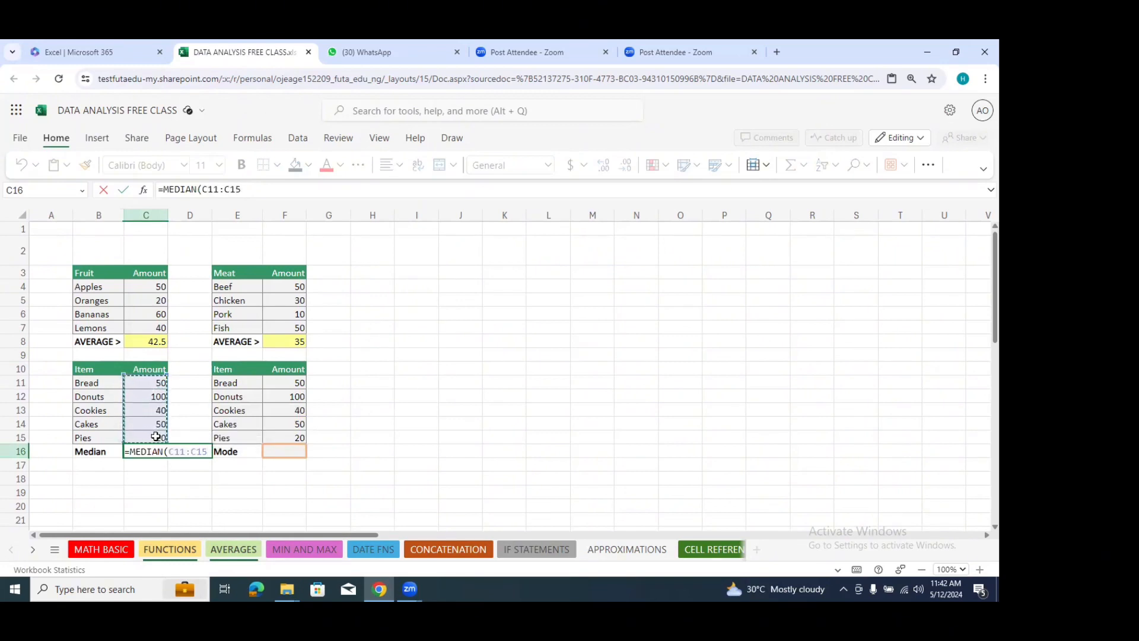
{"action": "key", "text": "Return"}
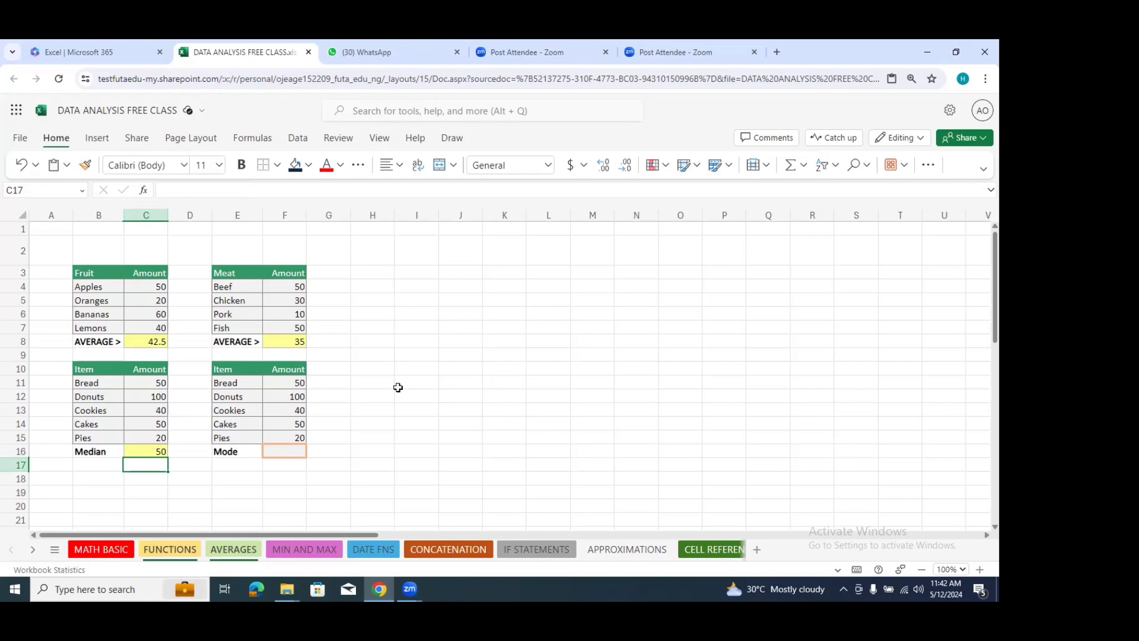
{"action": "left_click", "coordinate": [152, 454]}
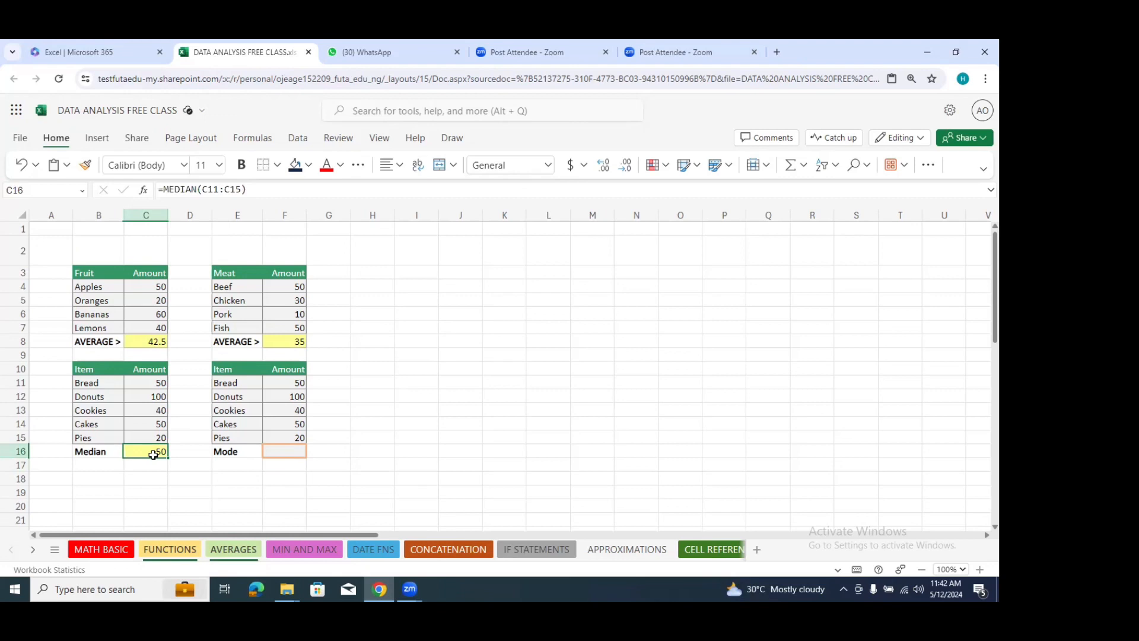
Step: Enter the sample values 1, 1, 2, 1, 4, 2, 1 and 1 down cells K2:K9 to illustrate the mode
{"action": "left_click", "coordinate": [283, 455]}
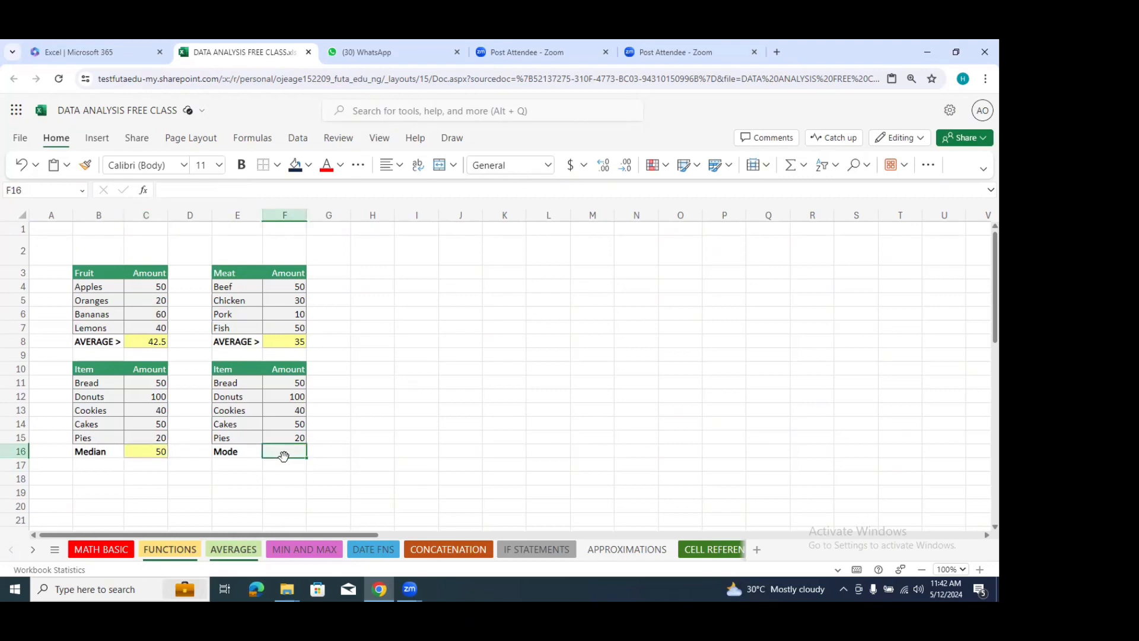
{"action": "left_click", "coordinate": [502, 261]}
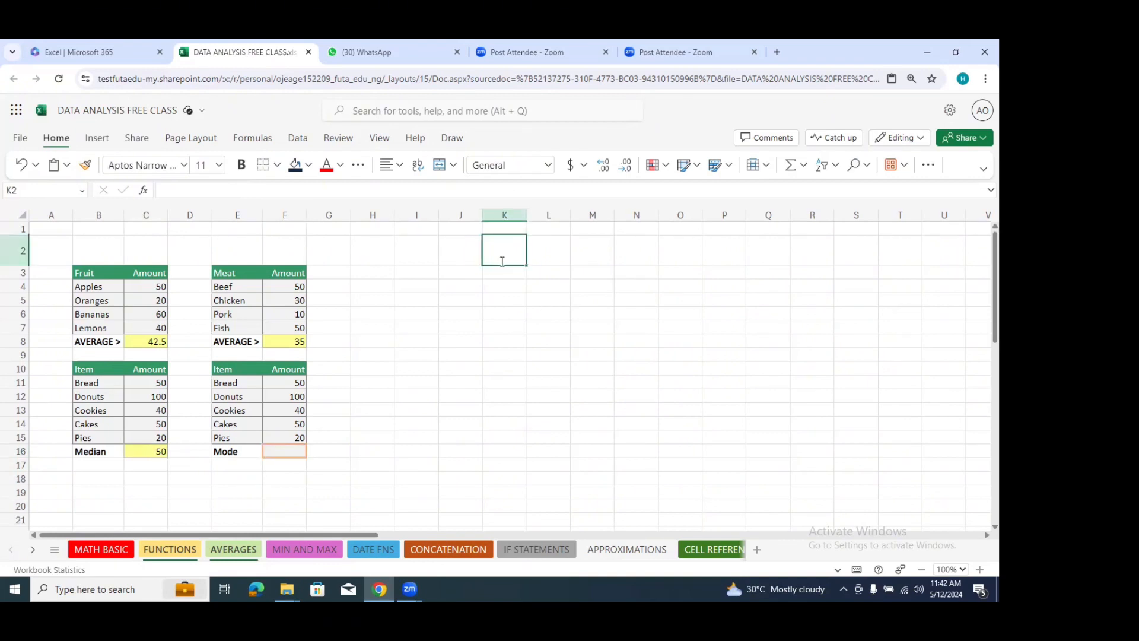
{"action": "type", "text": "1"}
{"action": "key", "text": "Return"}
{"action": "type", "text": "1"}
{"action": "key", "text": "Return"}
{"action": "type", "text": "2"}
{"action": "key", "text": "Return"}
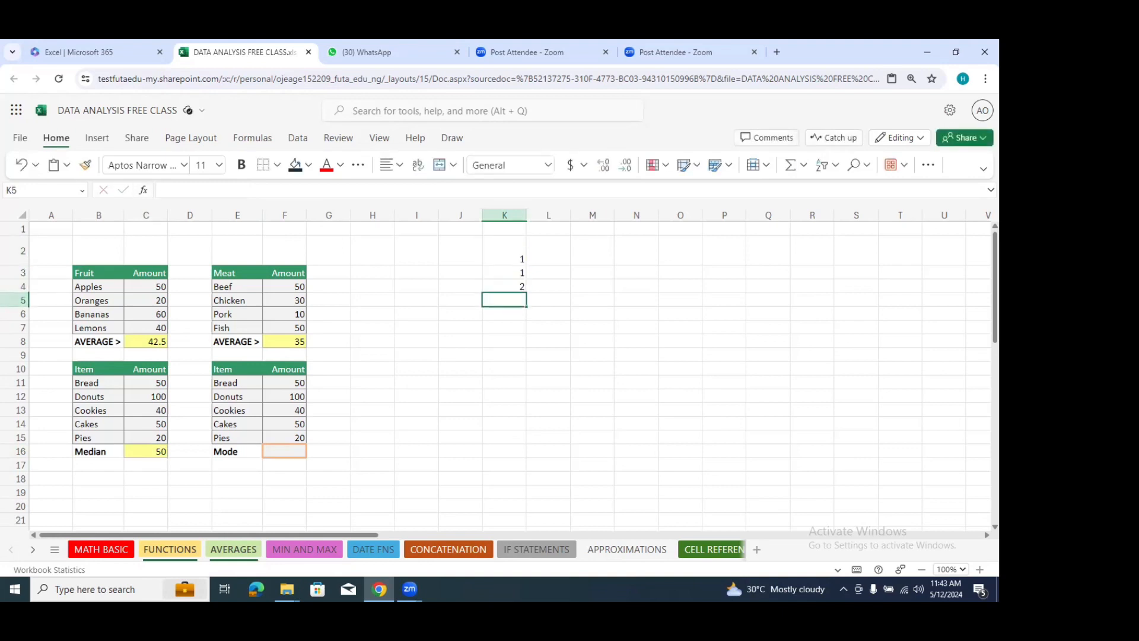
{"action": "type", "text": "11"}
{"action": "key", "text": "Return"}
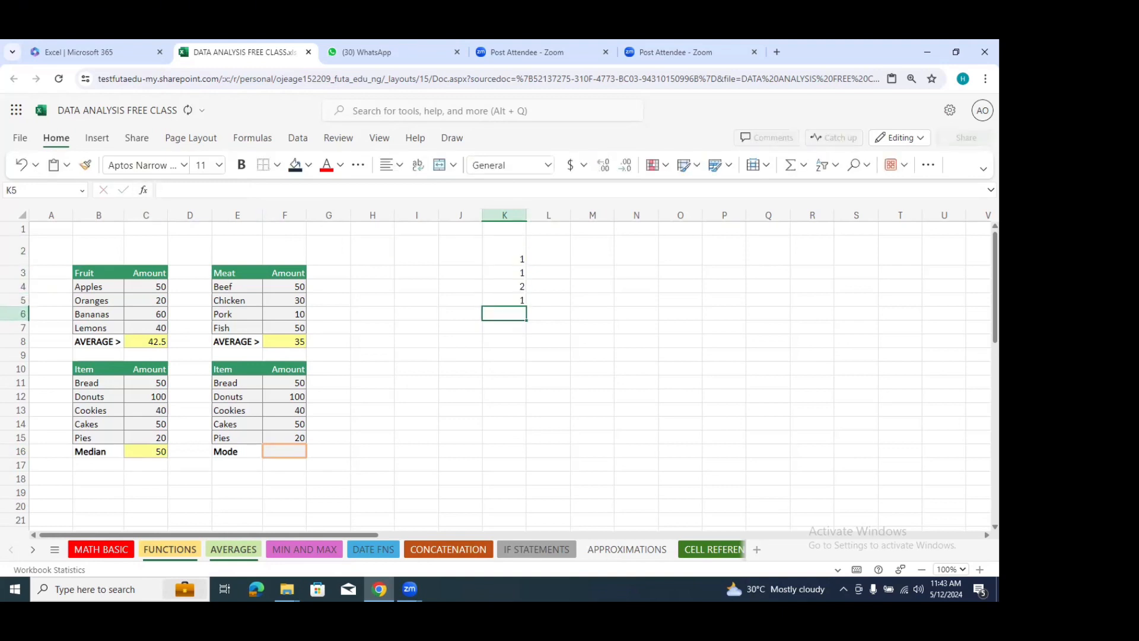
{"action": "type", "text": "4"}
{"action": "key", "text": "Return"}
{"action": "type", "text": "2"}
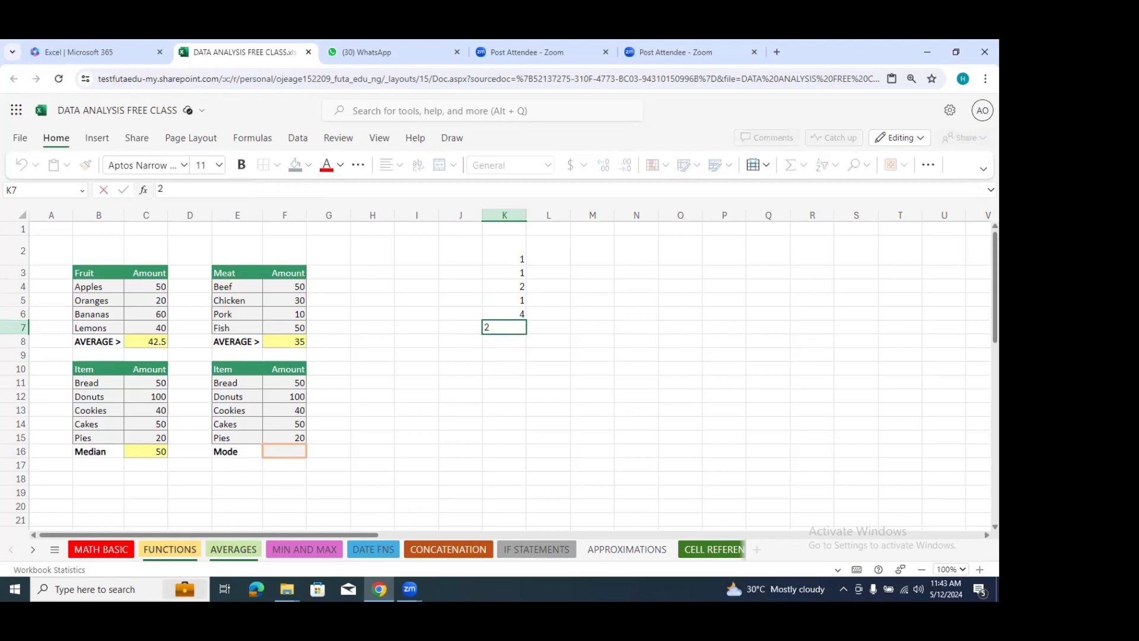
{"action": "key", "text": "Return"}
{"action": "type", "text": "1"}
{"action": "key", "text": "Return"}
{"action": "type", "text": "1"}
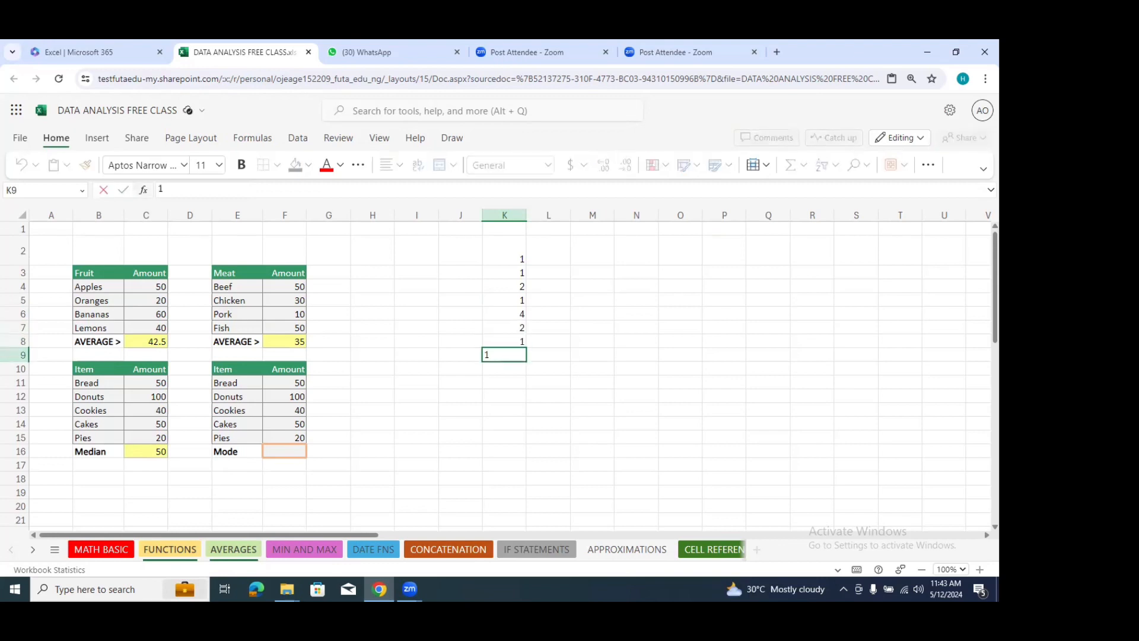
{"action": "left_click", "coordinate": [594, 313]}
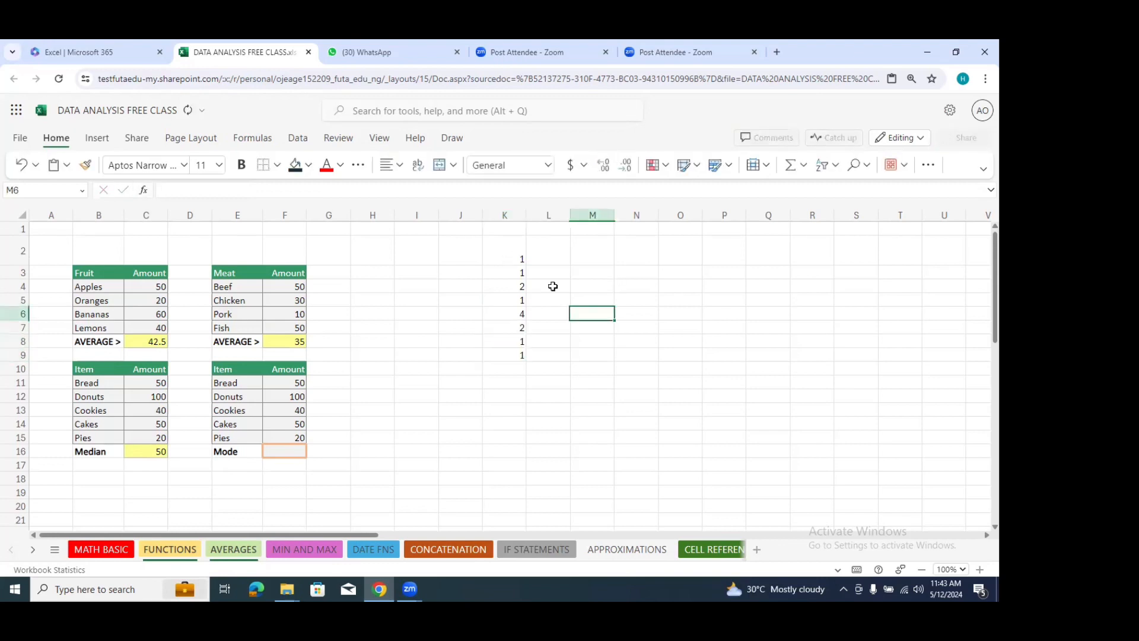
{"action": "left_click", "coordinate": [519, 260]}
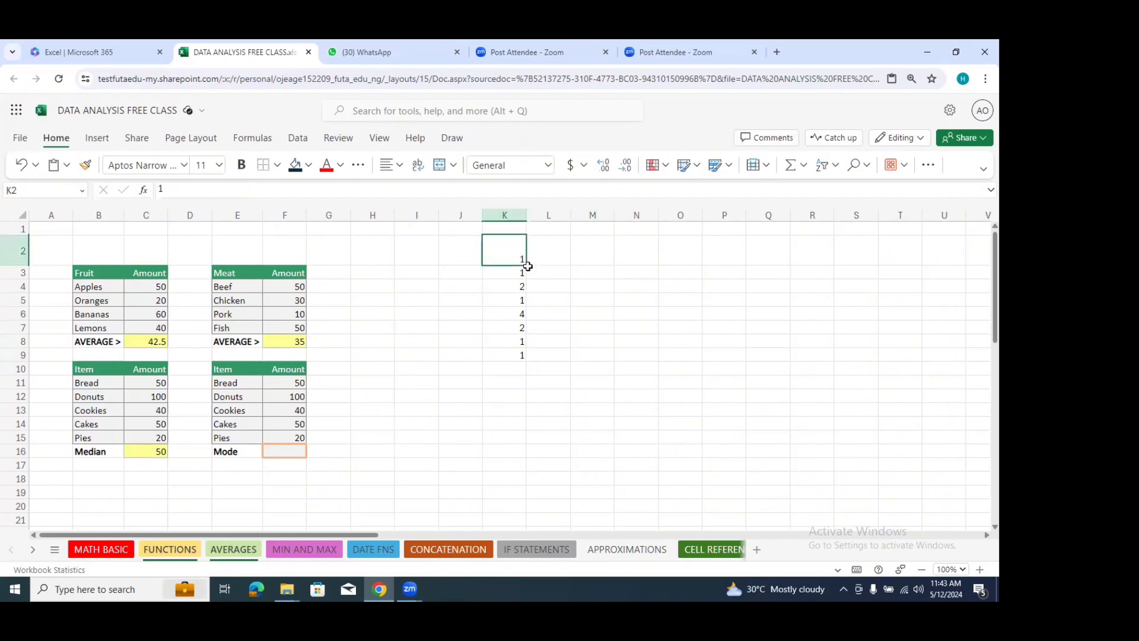
{"action": "left_click", "coordinate": [516, 274]}
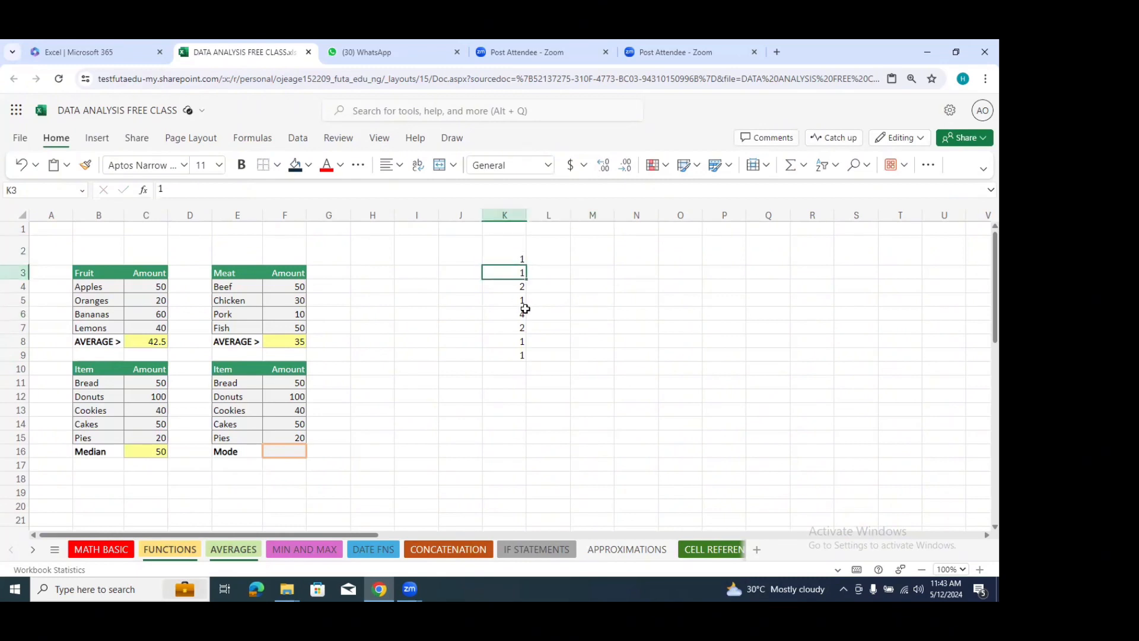
Step: Replace the value in cell K9 with a MODE formula over the sample values in K2:K8
{"action": "left_click", "coordinate": [520, 301]}
{"action": "left_click", "coordinate": [516, 343]}
{"action": "left_click", "coordinate": [519, 356]}
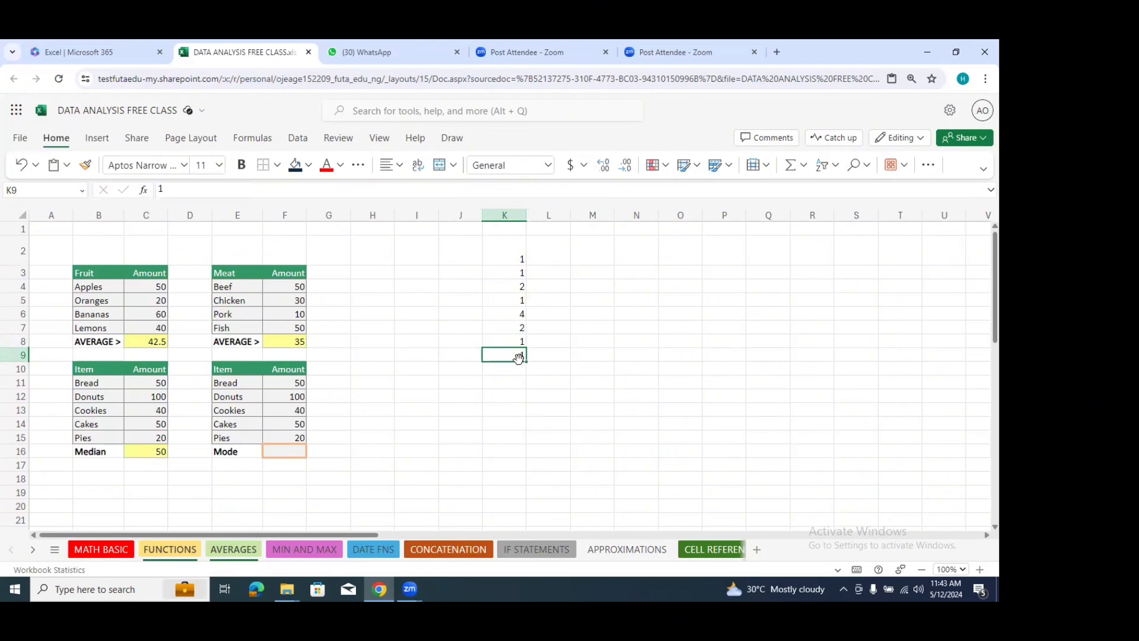
{"action": "double_click", "coordinate": [518, 356]}
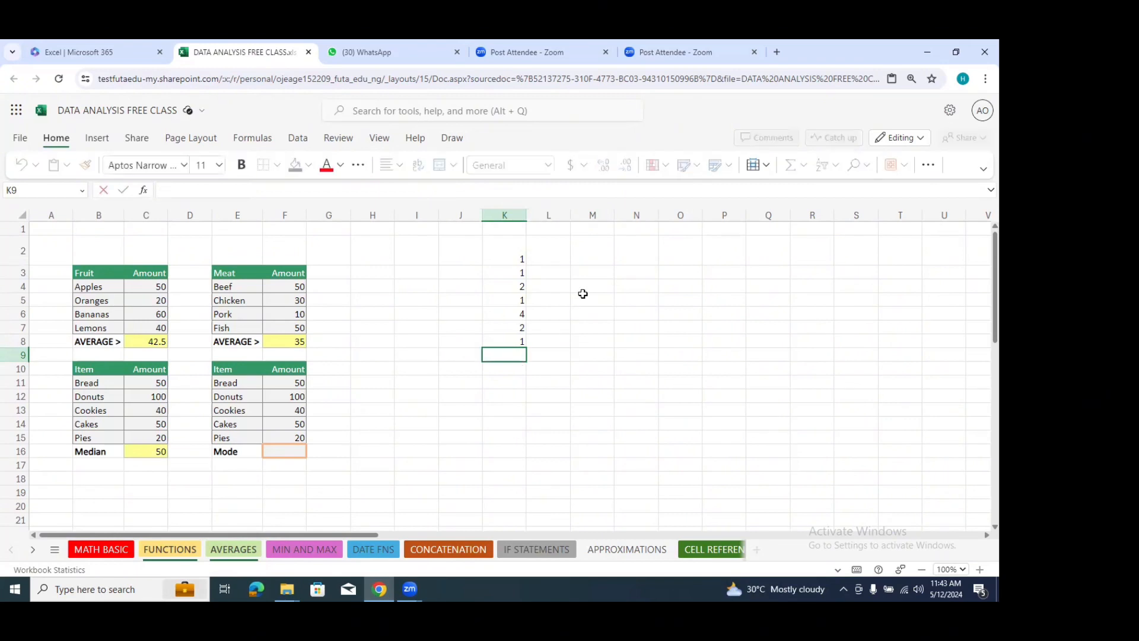
{"action": "type", "text": "=mod"}
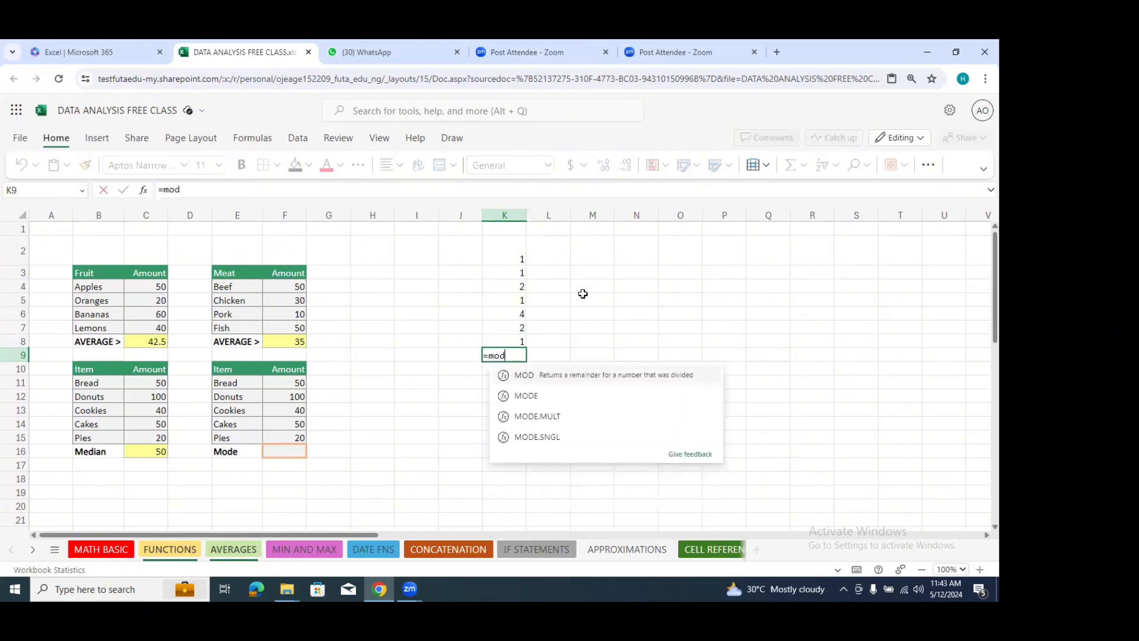
{"action": "type", "text": "e"}
{"action": "left_click", "coordinate": [560, 374]}
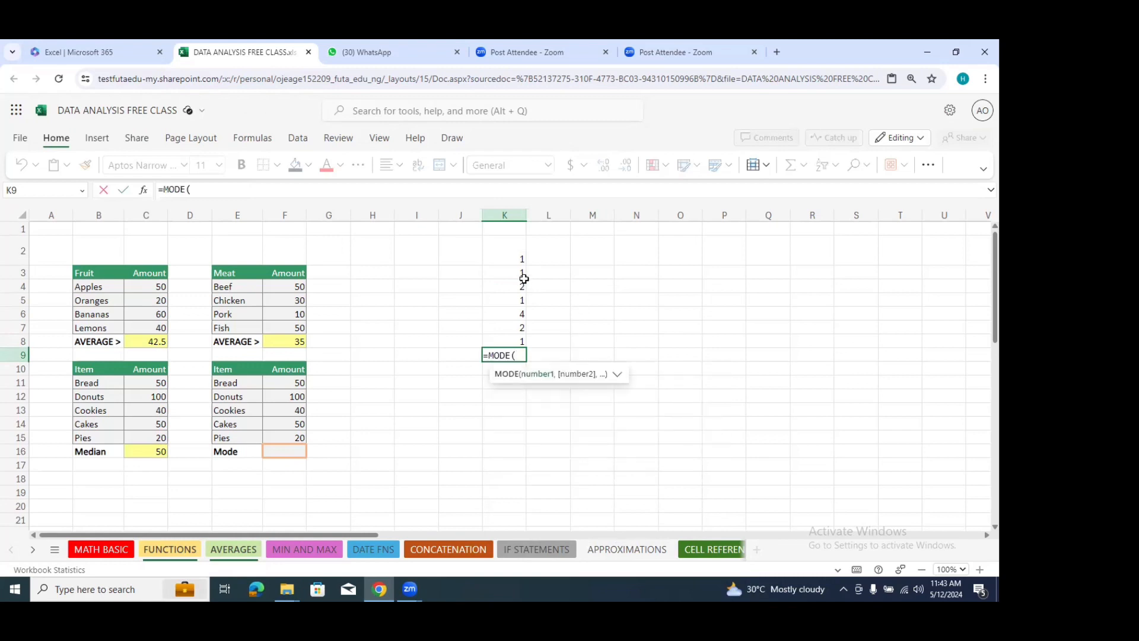
{"action": "left_click_drag", "start_coordinate": [520, 261], "coordinate": [515, 339]}
{"action": "key", "text": "Return"}
Step: Enter the label MODE in cell J9, beside the mode result
{"action": "left_click", "coordinate": [466, 357]}
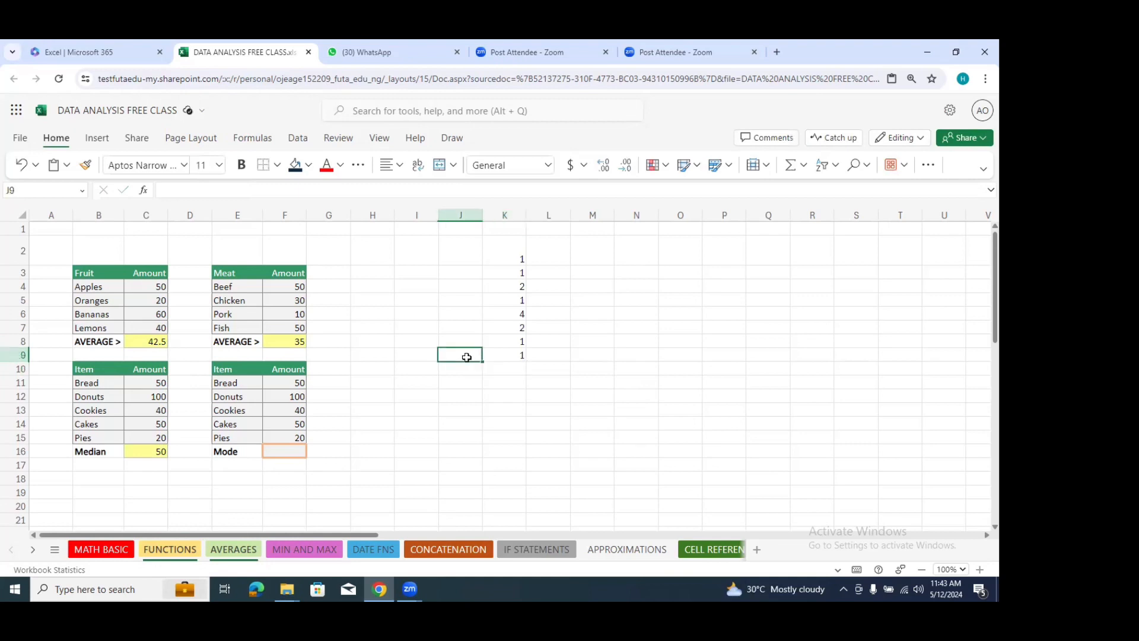
{"action": "type", "text": "MODE"}
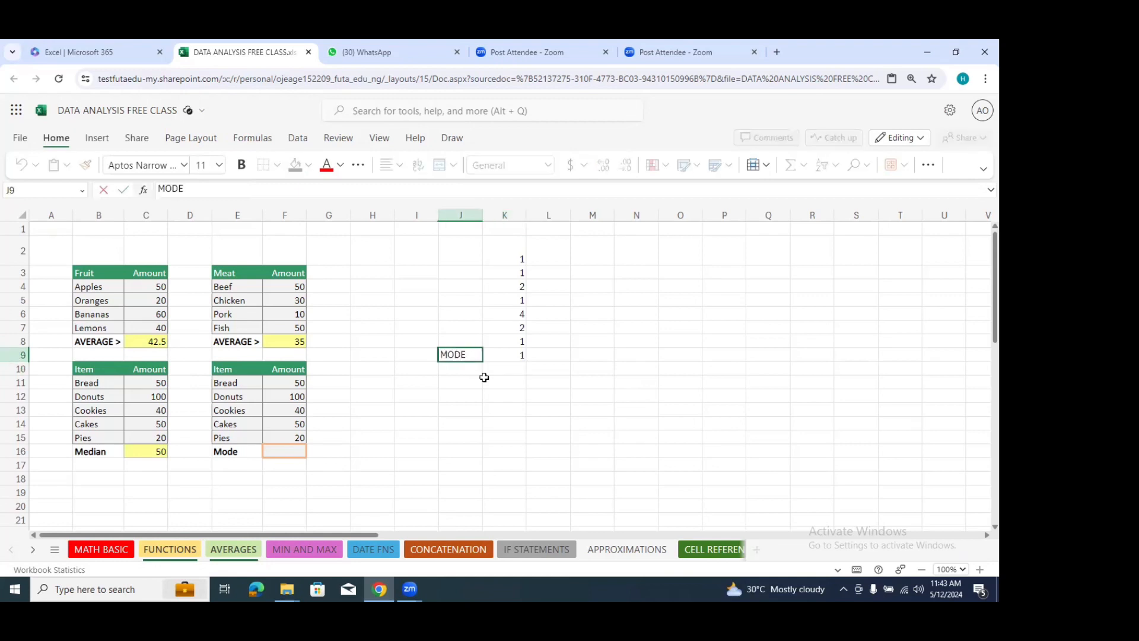
{"action": "left_click", "coordinate": [498, 389]}
Step: Format the MODE label in cell J9 with a dark blue fill and white text
{"action": "left_click", "coordinate": [454, 355]}
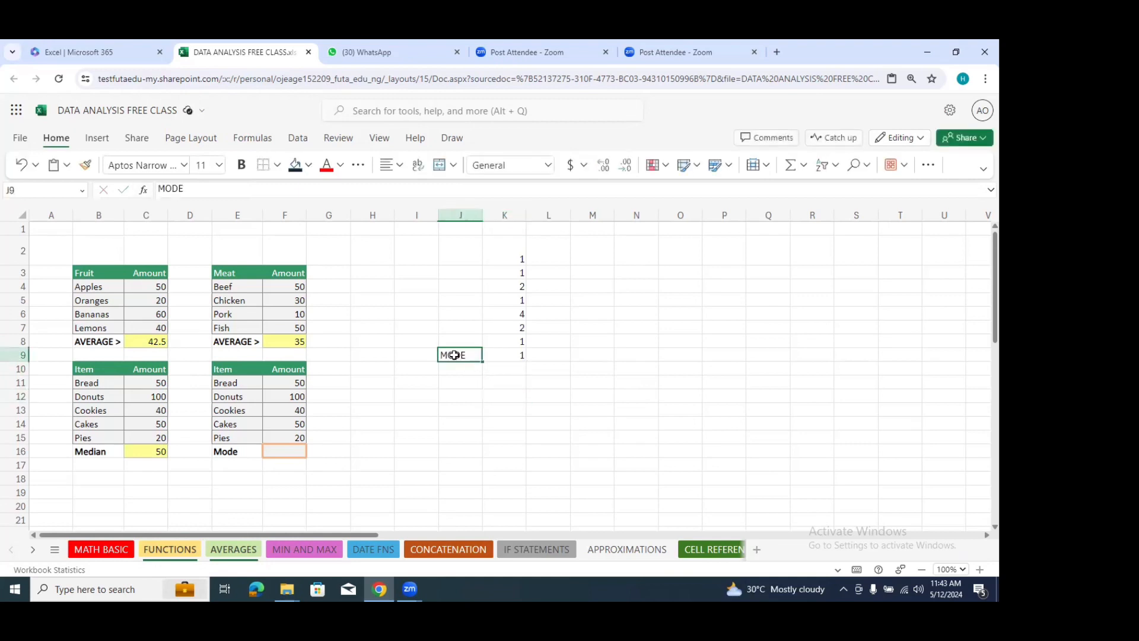
{"action": "left_click", "coordinate": [295, 165]}
{"action": "left_click", "coordinate": [592, 396]}
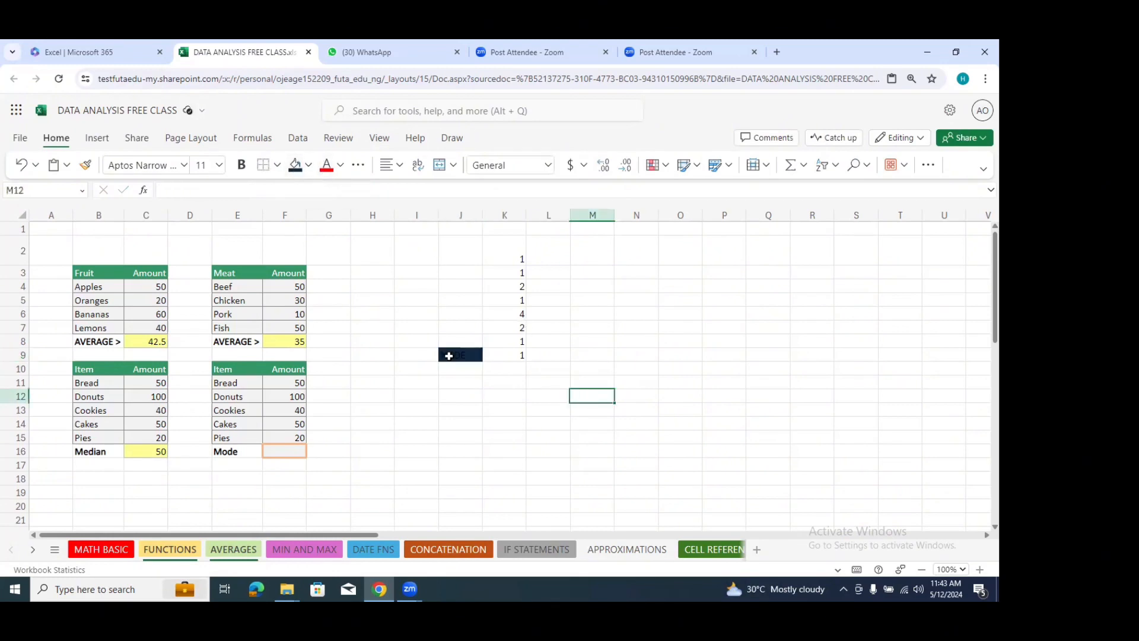
{"action": "left_click", "coordinate": [449, 356]}
{"action": "left_click", "coordinate": [341, 165]}
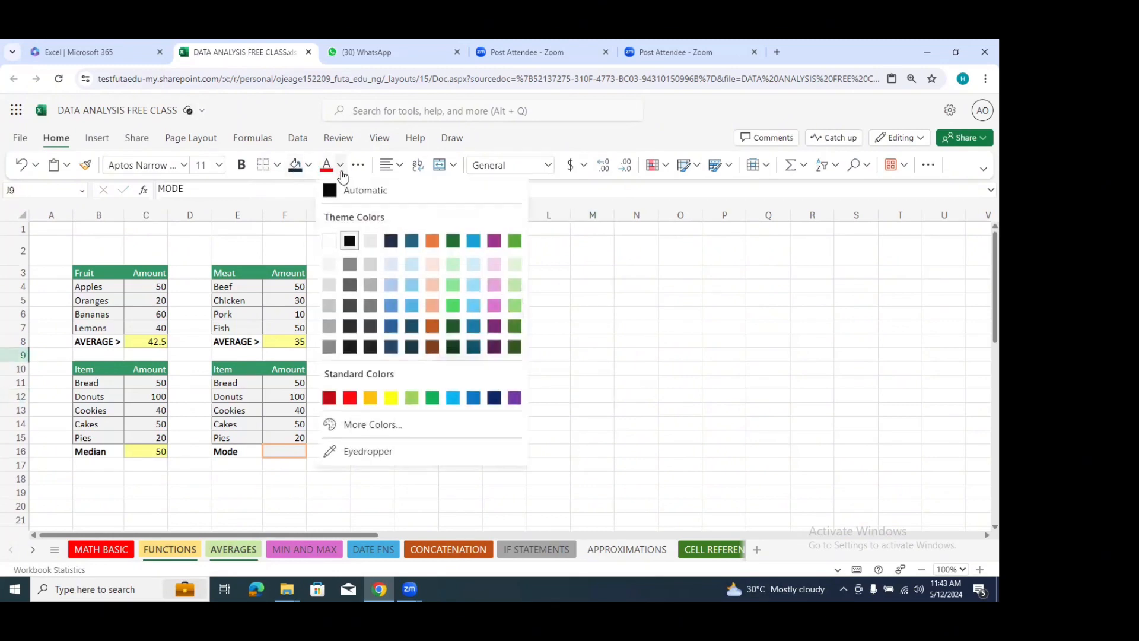
{"action": "left_click", "coordinate": [347, 240]}
{"action": "left_click", "coordinate": [567, 379]}
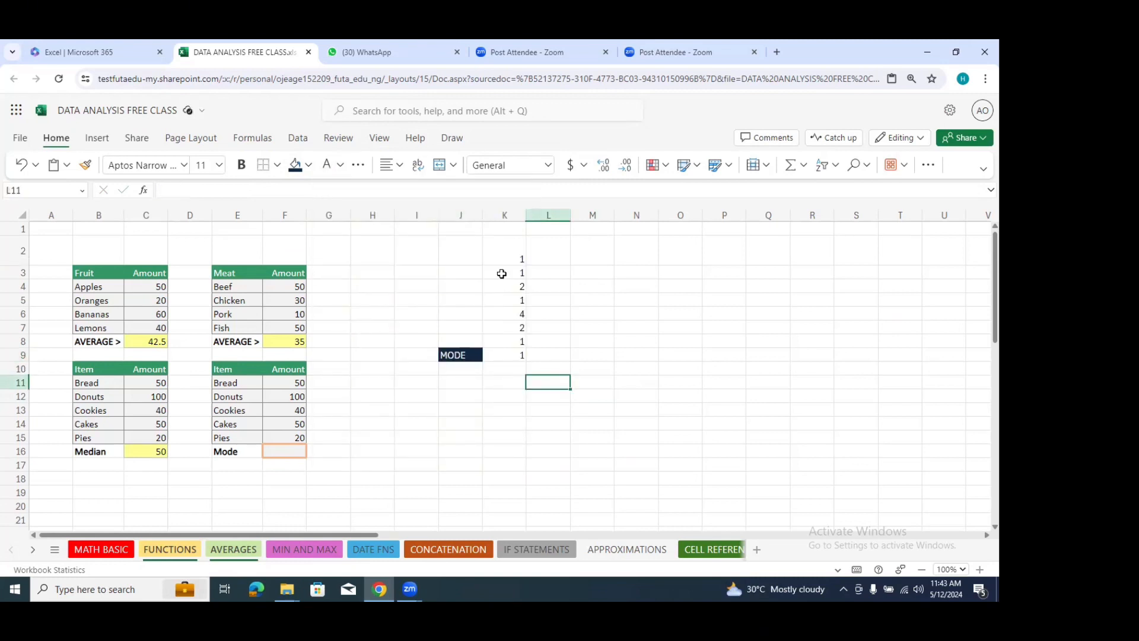
Step: Compute the mode of the second Item table's amounts in cell F16 with a MODE formula over F11:F15
{"action": "left_click", "coordinate": [293, 452]}
{"action": "type", "text": "="}
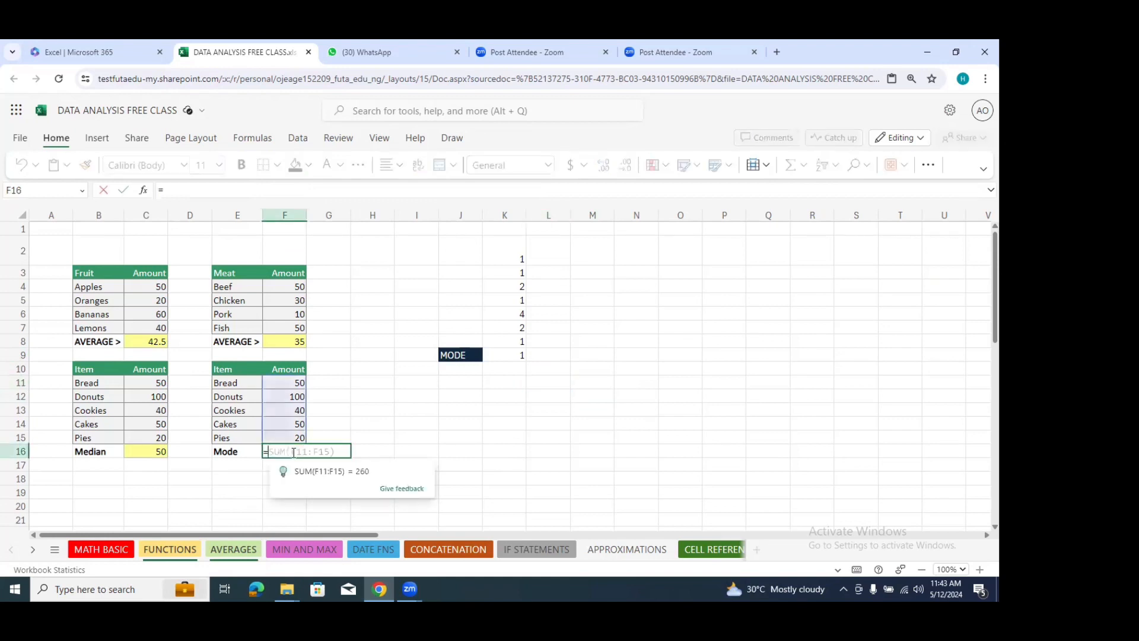
{"action": "type", "text": "mode"}
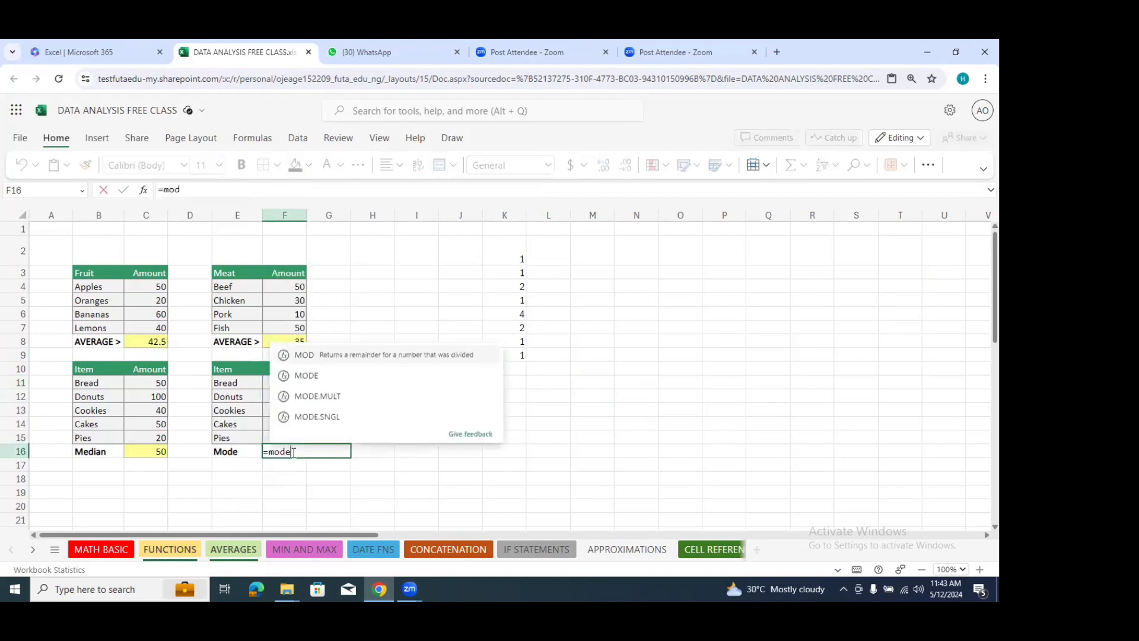
{"action": "key", "text": "Tab"}
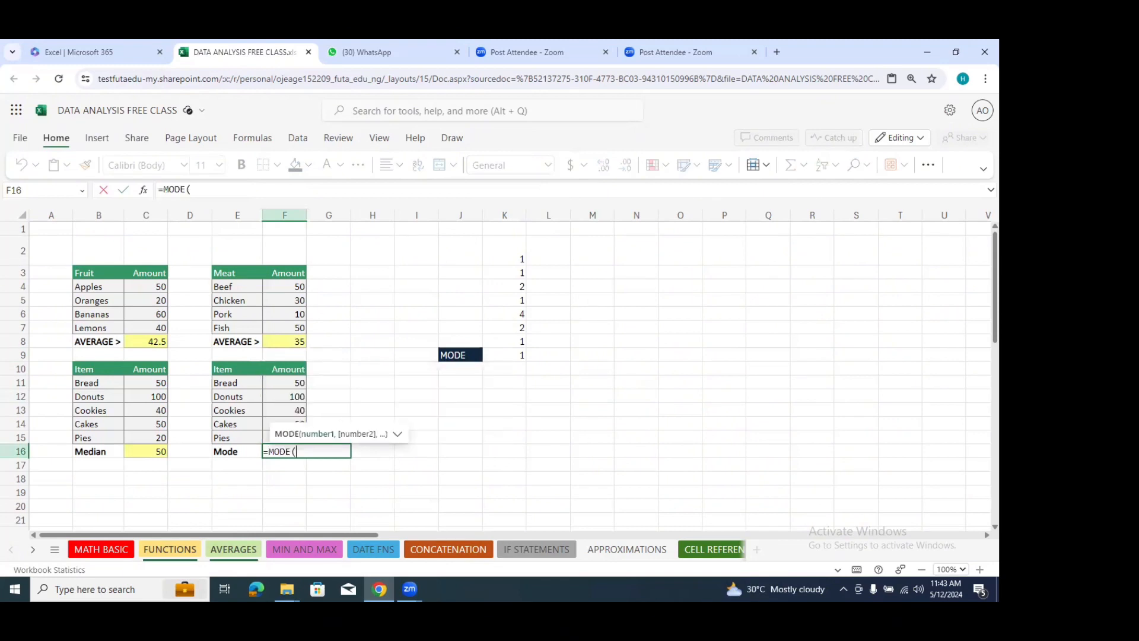
{"action": "left_click_drag", "start_coordinate": [300, 383], "coordinate": [293, 435]}
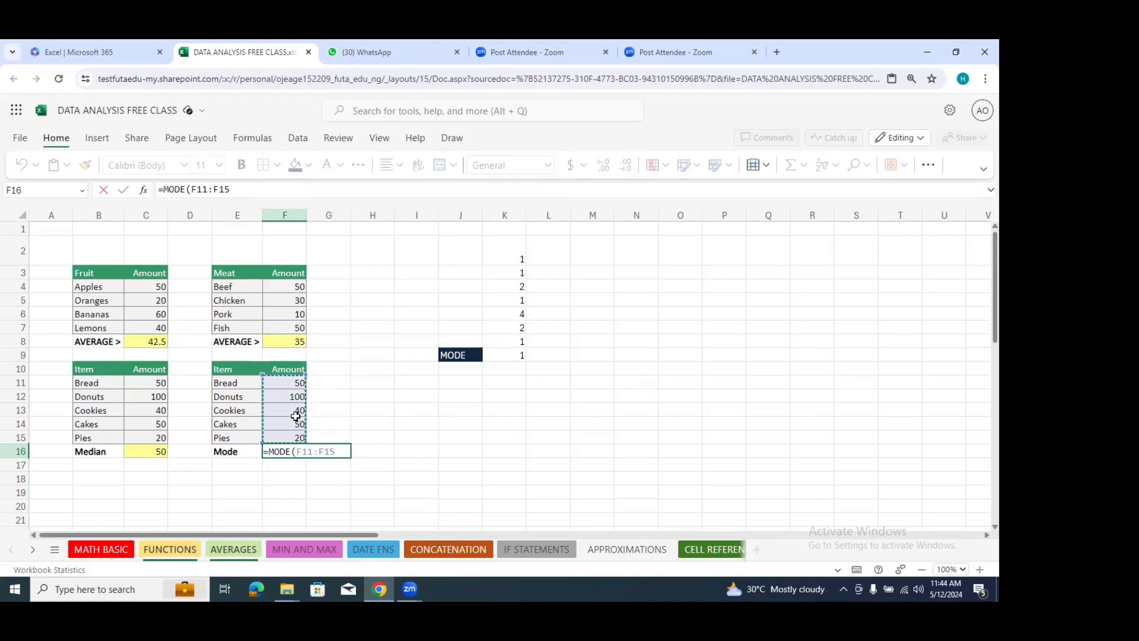
{"action": "key", "text": "Return"}
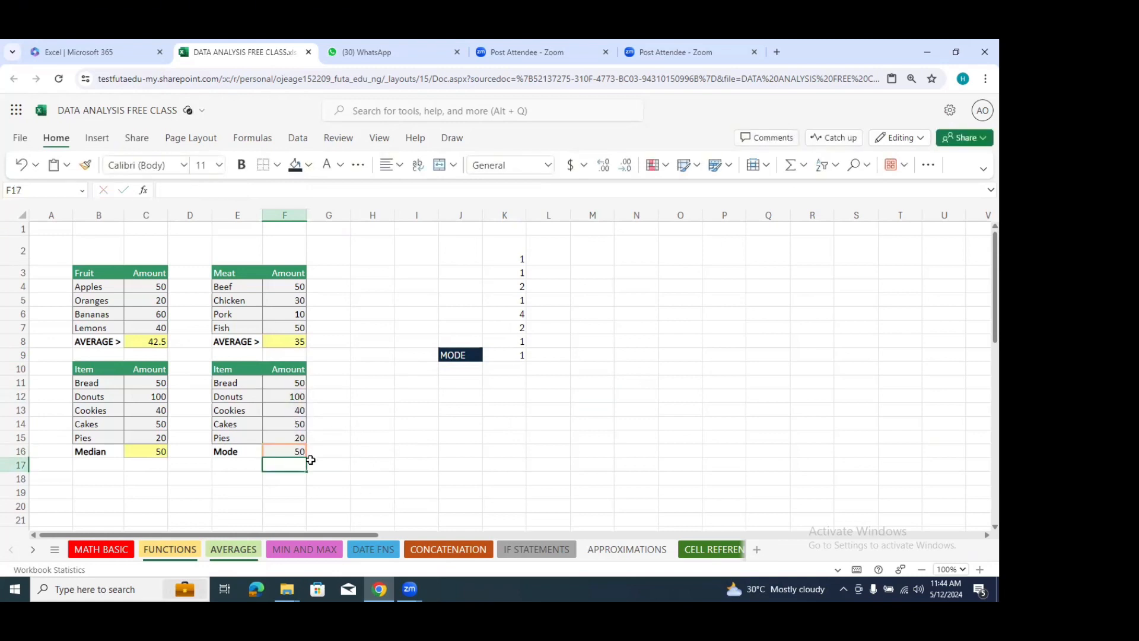
Step: Fill the Mode result cell F16 with Dark Blue, Text 2, Lighter 90%
{"action": "left_click", "coordinate": [292, 454]}
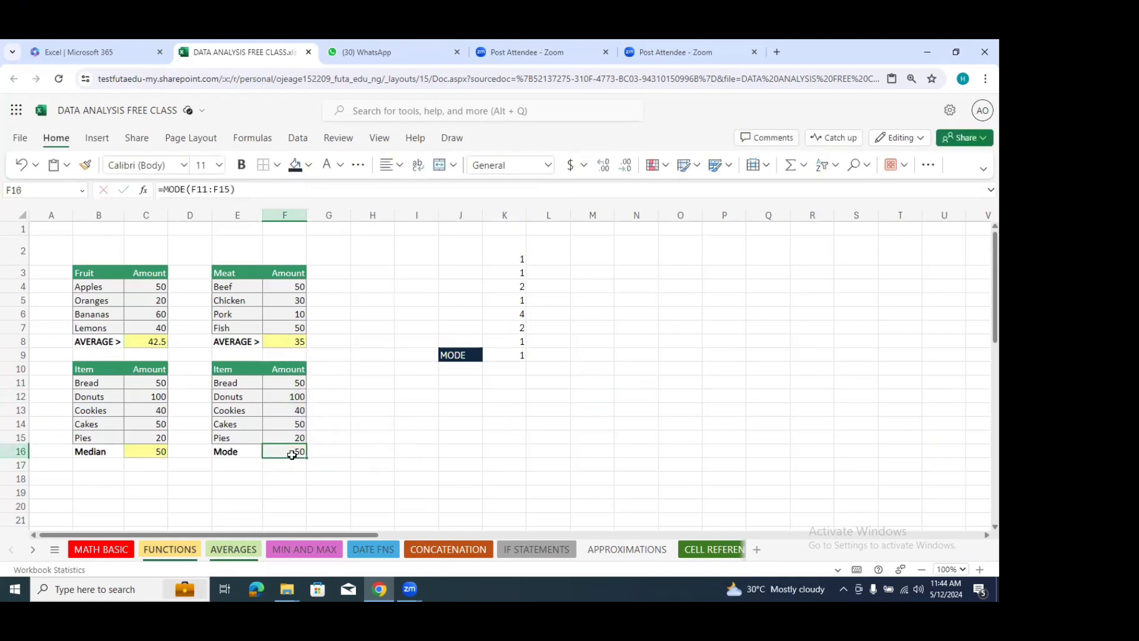
{"action": "left_click", "coordinate": [309, 165]}
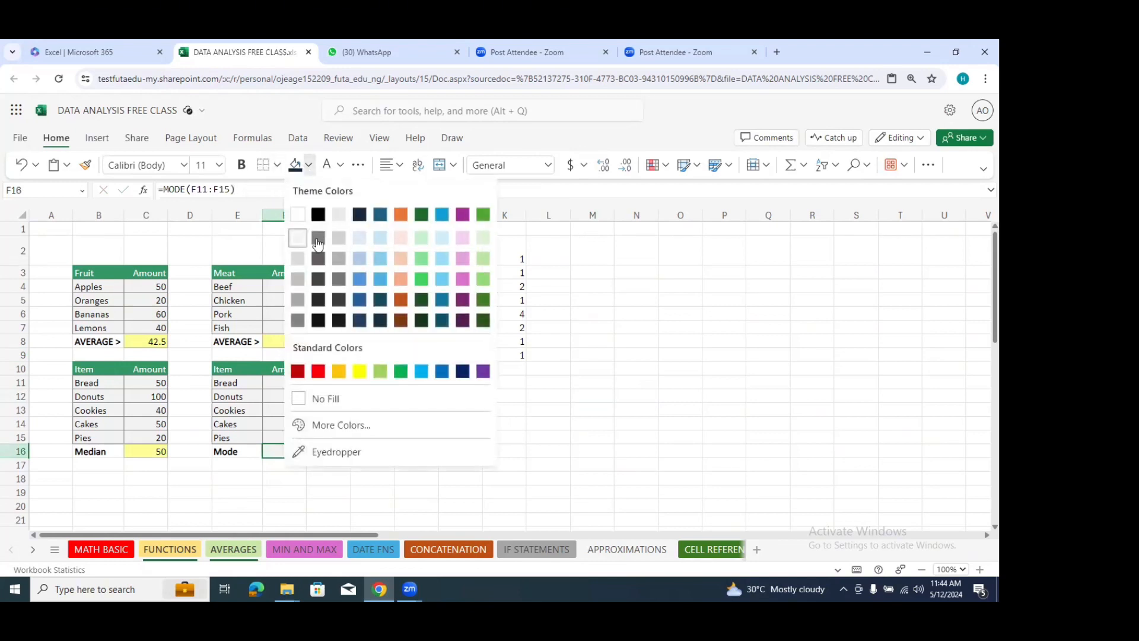
{"action": "left_click", "coordinate": [354, 237]}
{"action": "left_click", "coordinate": [409, 476]}
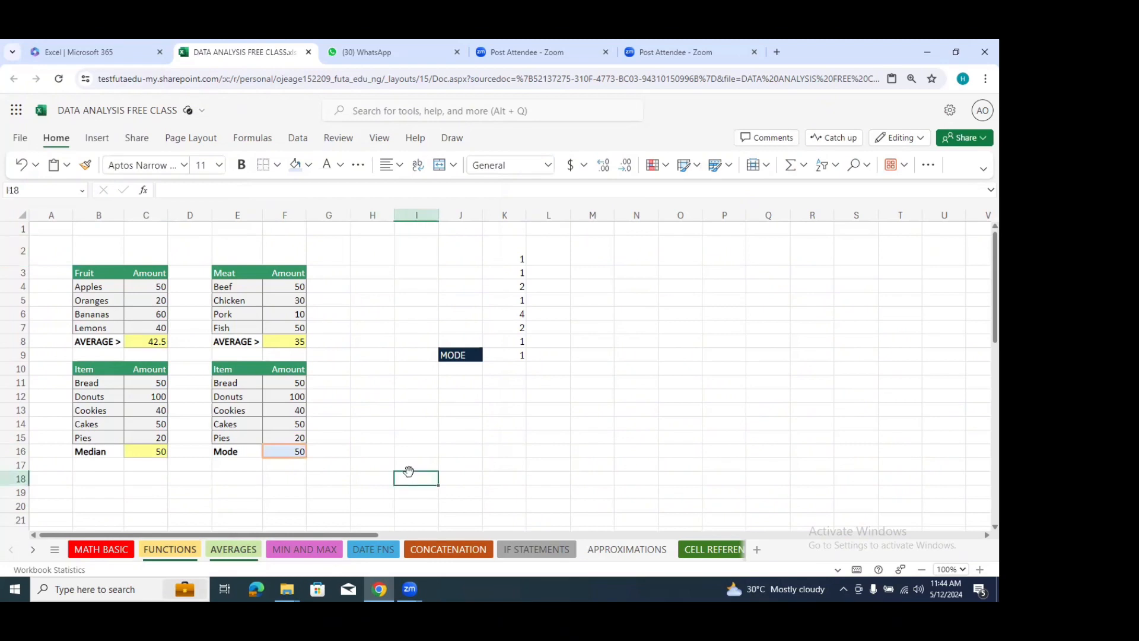
{"action": "left_click", "coordinate": [304, 479]}
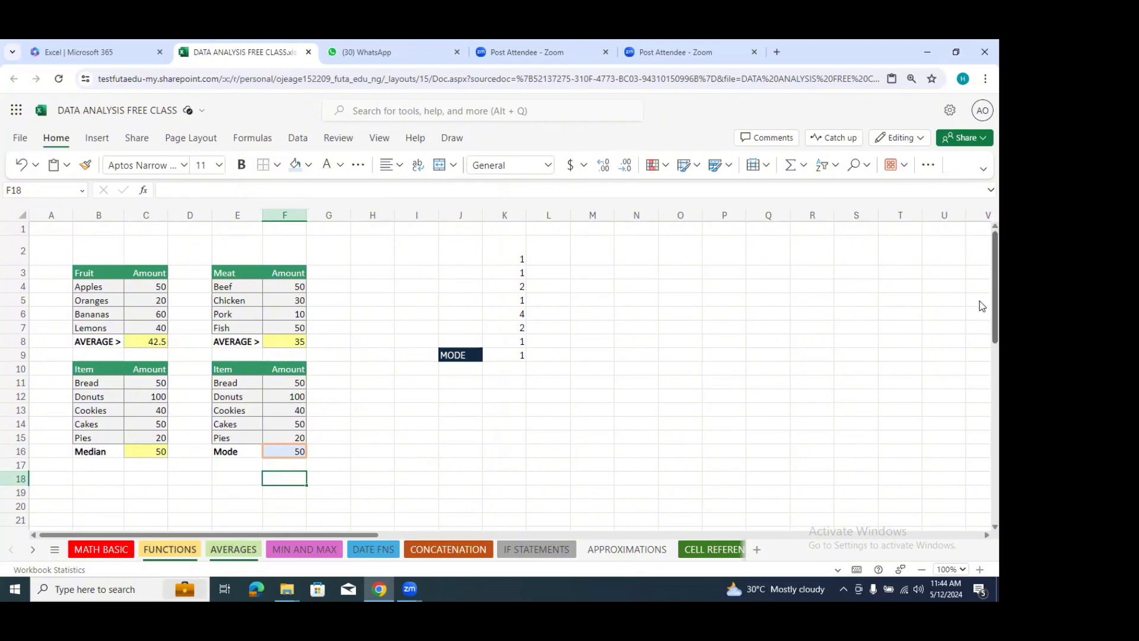
{"action": "scroll", "coordinate": [980, 300], "scroll_direction": "down", "scroll_amount": 8}
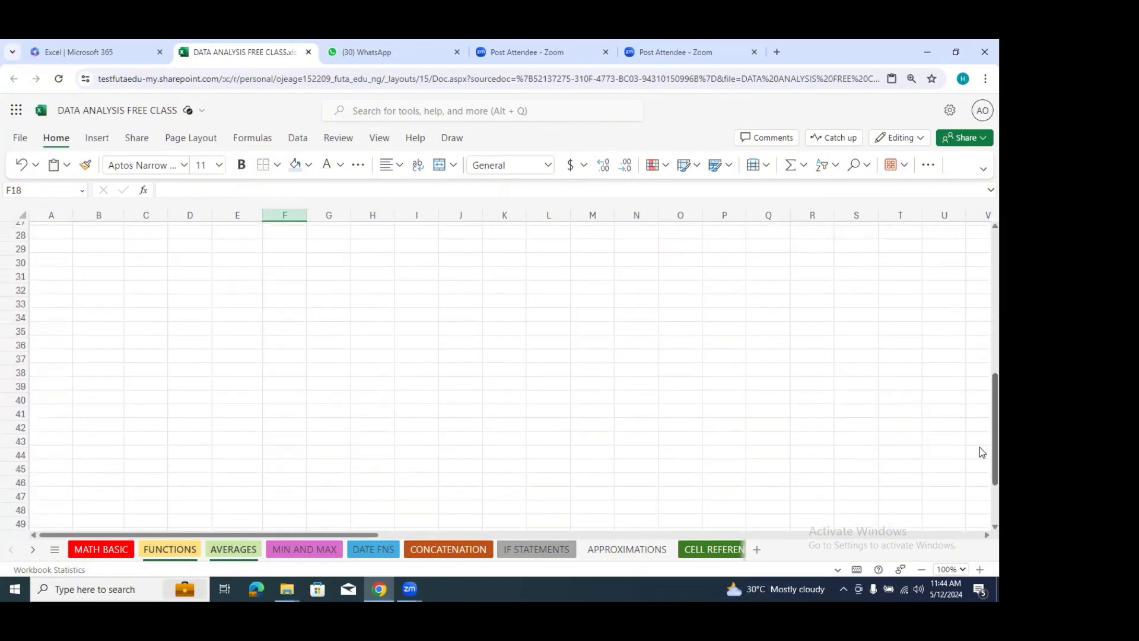
{"action": "scroll", "coordinate": [980, 285], "scroll_direction": "up", "scroll_amount": 8}
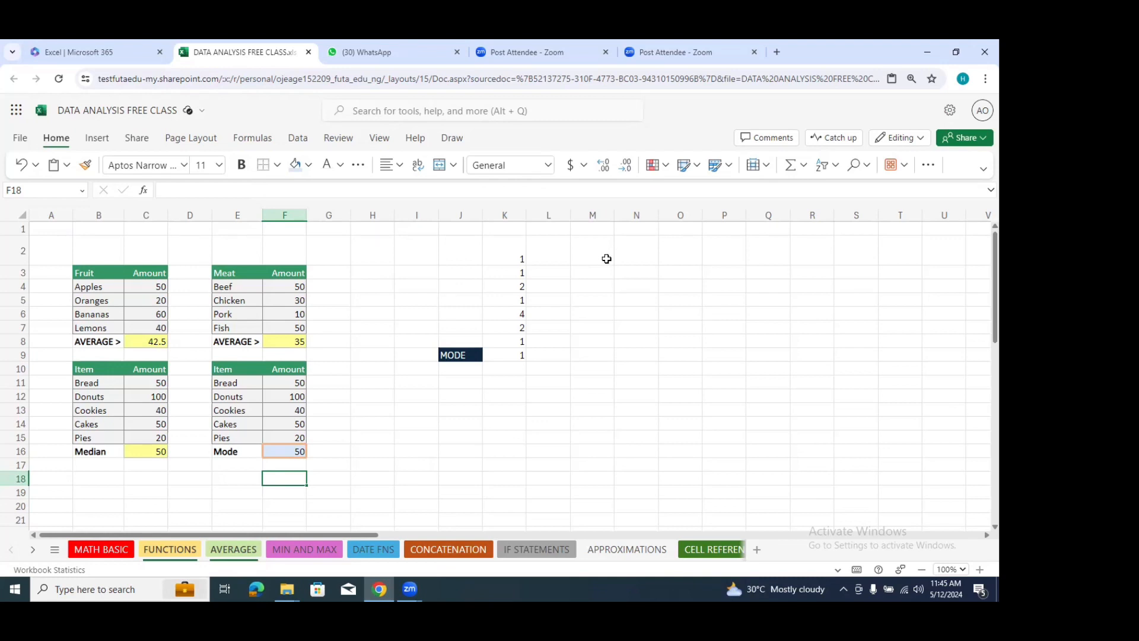
Step: Enter the column header Ages in cell N2
{"action": "left_click", "coordinate": [627, 262]}
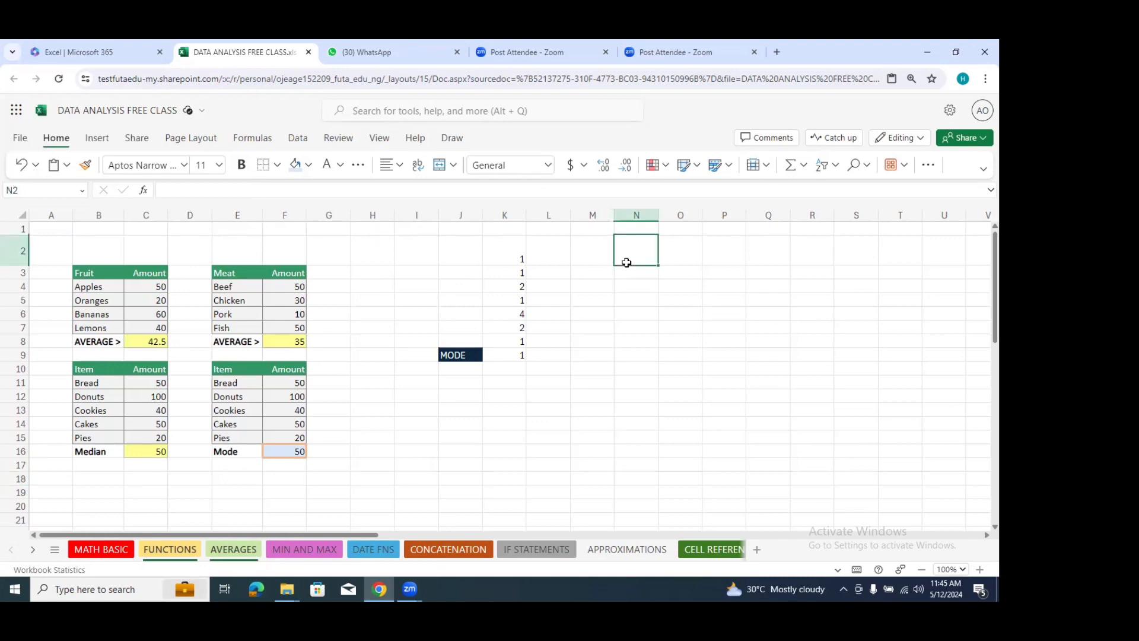
{"action": "type", "text": "AGes"}
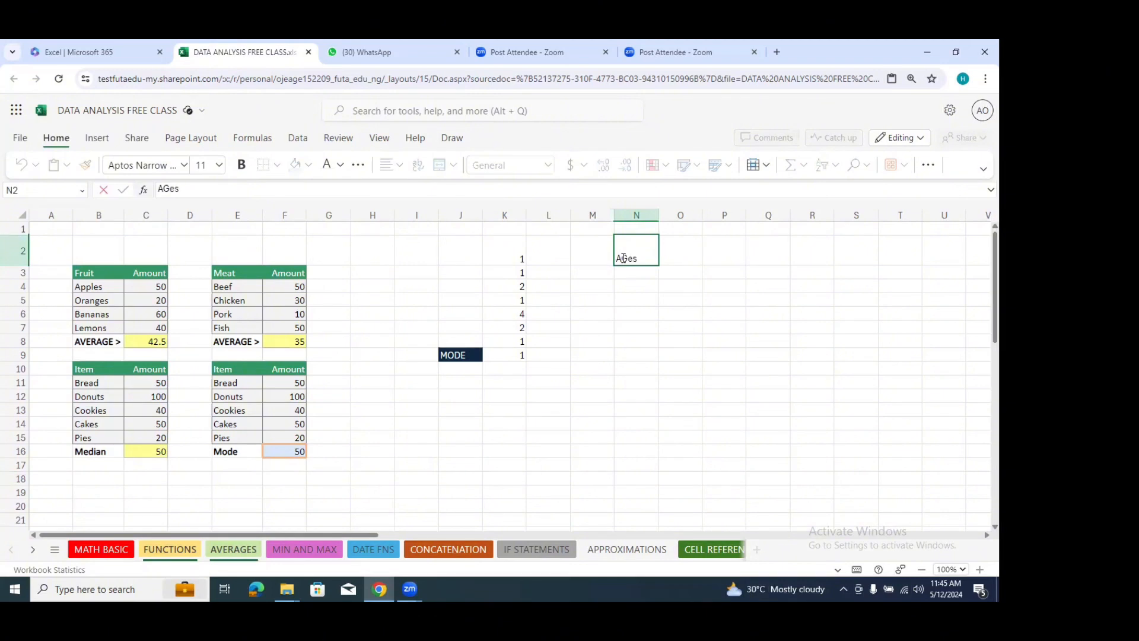
{"action": "key", "text": "BackSpace"}
{"action": "key", "text": "BackSpace"}
{"action": "key", "text": "BackSpace"}
{"action": "key", "text": "Return"}
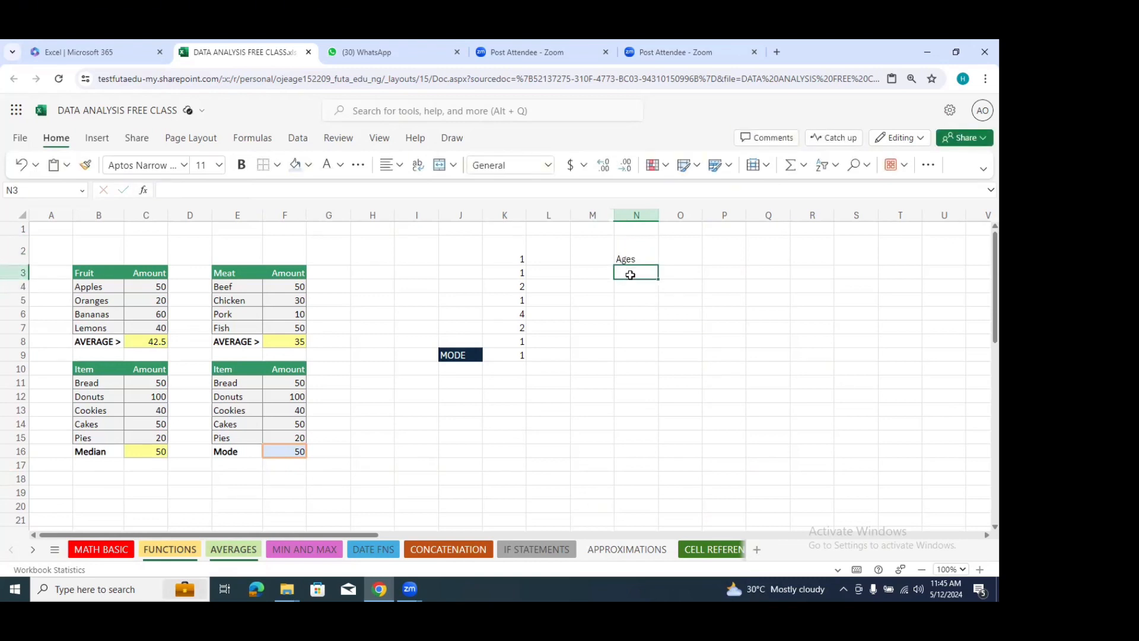
Step: Enter the ages 7, 6, 8, 7, 6, 8 and 31 down cells N3:N9 under the Ages header
{"action": "type", "text": "7"}
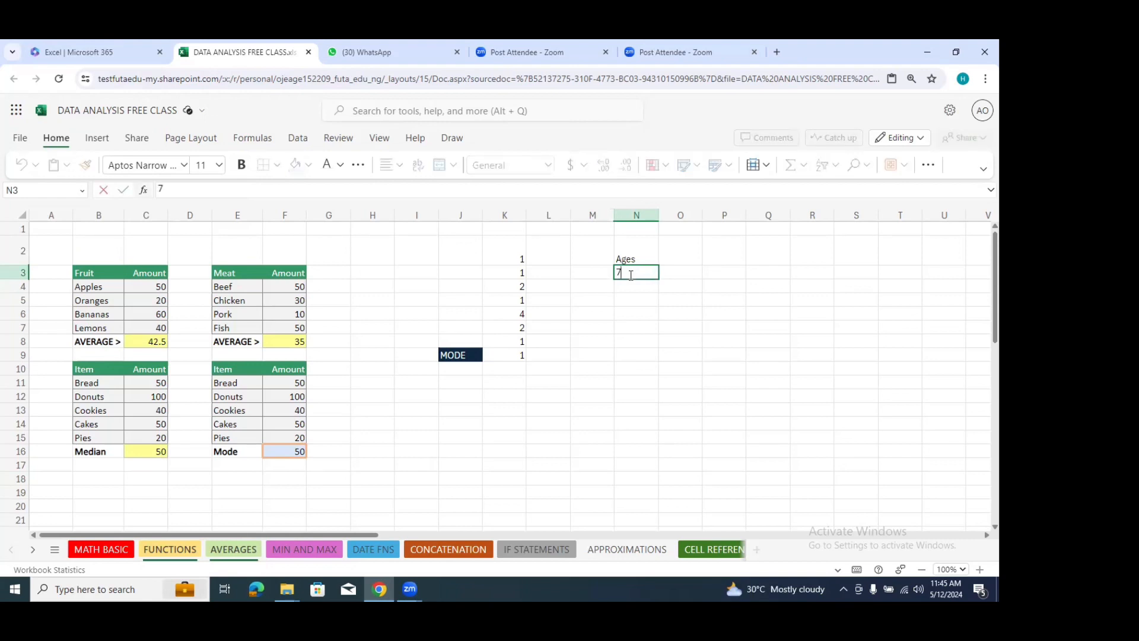
{"action": "key", "text": "Return"}
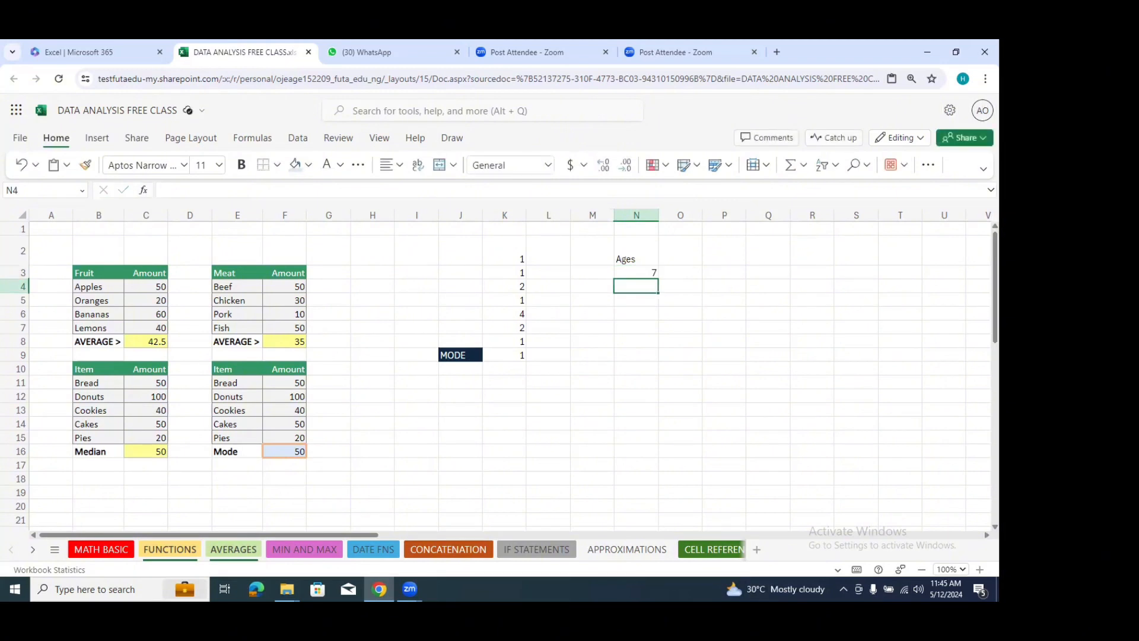
{"action": "type", "text": "6"}
{"action": "key", "text": "Return"}
{"action": "type", "text": "8"}
{"action": "key", "text": "Return"}
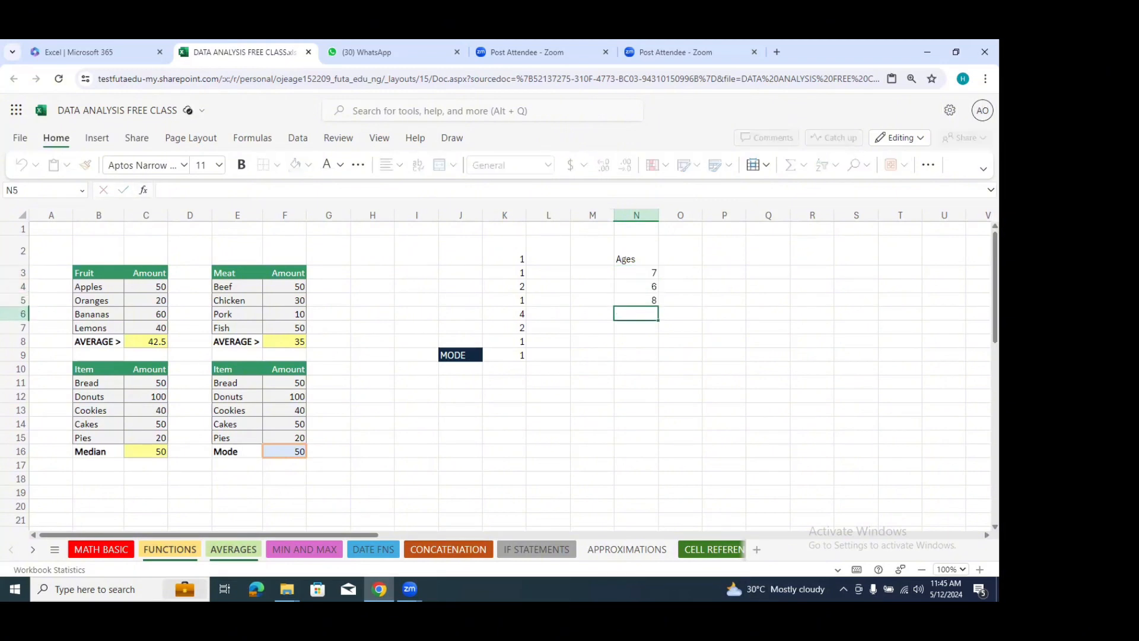
{"action": "type", "text": "7"}
{"action": "key", "text": "Return"}
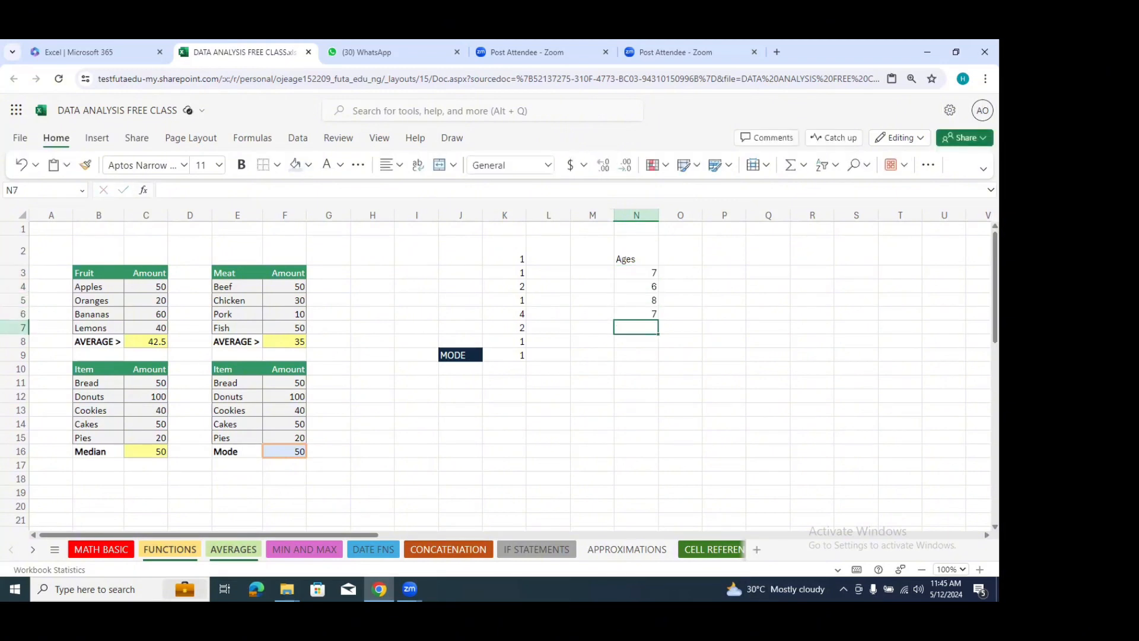
{"action": "type", "text": "6"}
{"action": "key", "text": "Return"}
{"action": "type", "text": "8"}
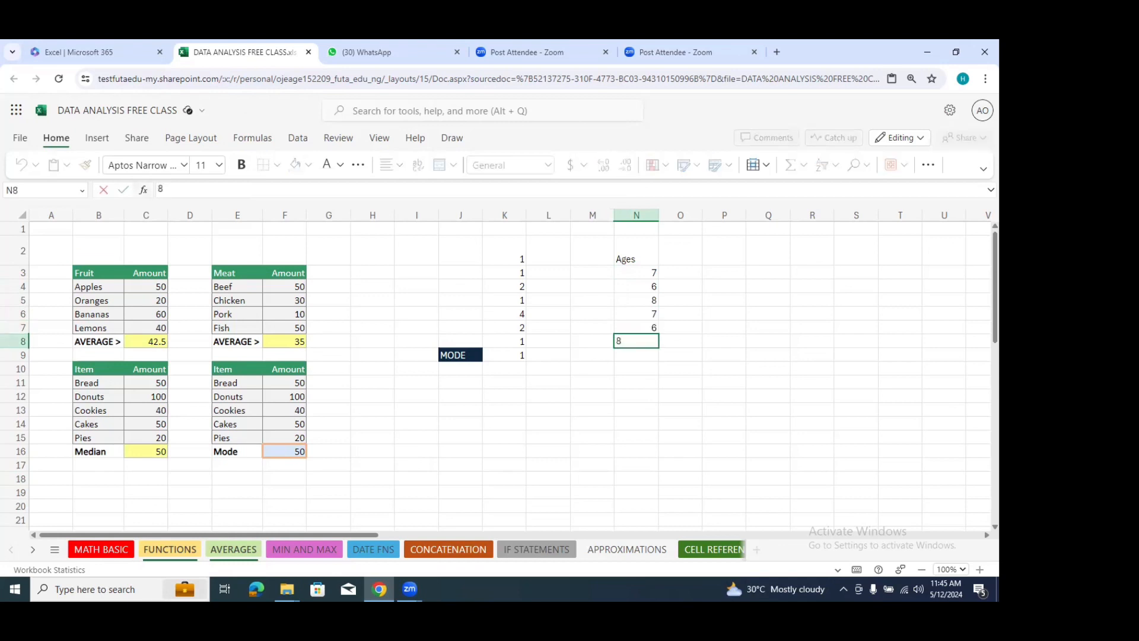
{"action": "key", "text": "Return"}
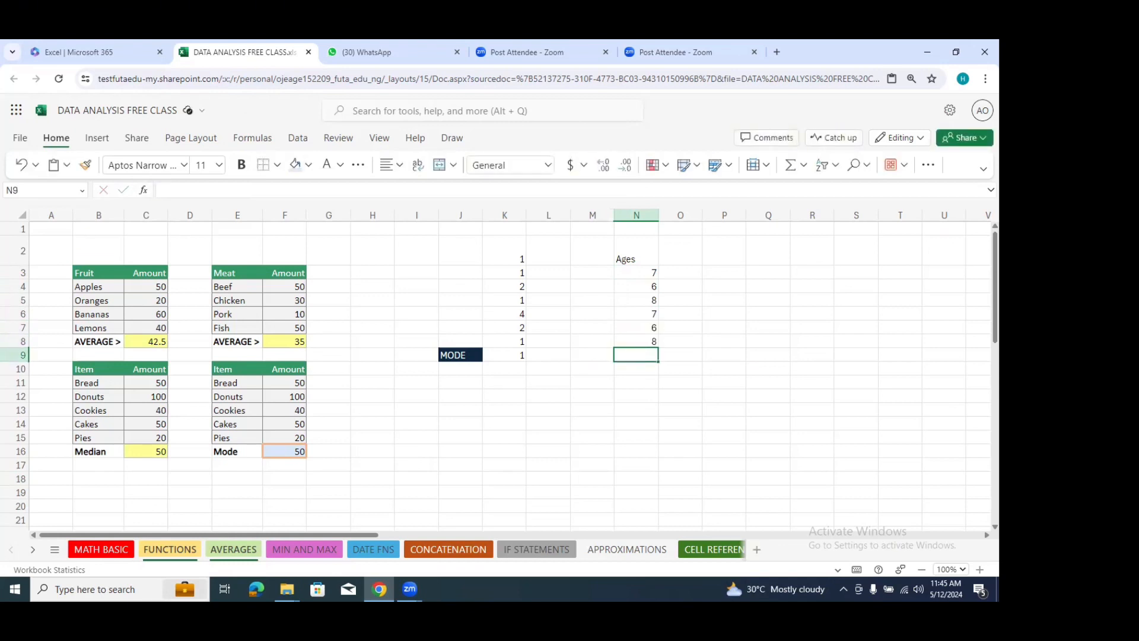
{"action": "type", "text": "31"}
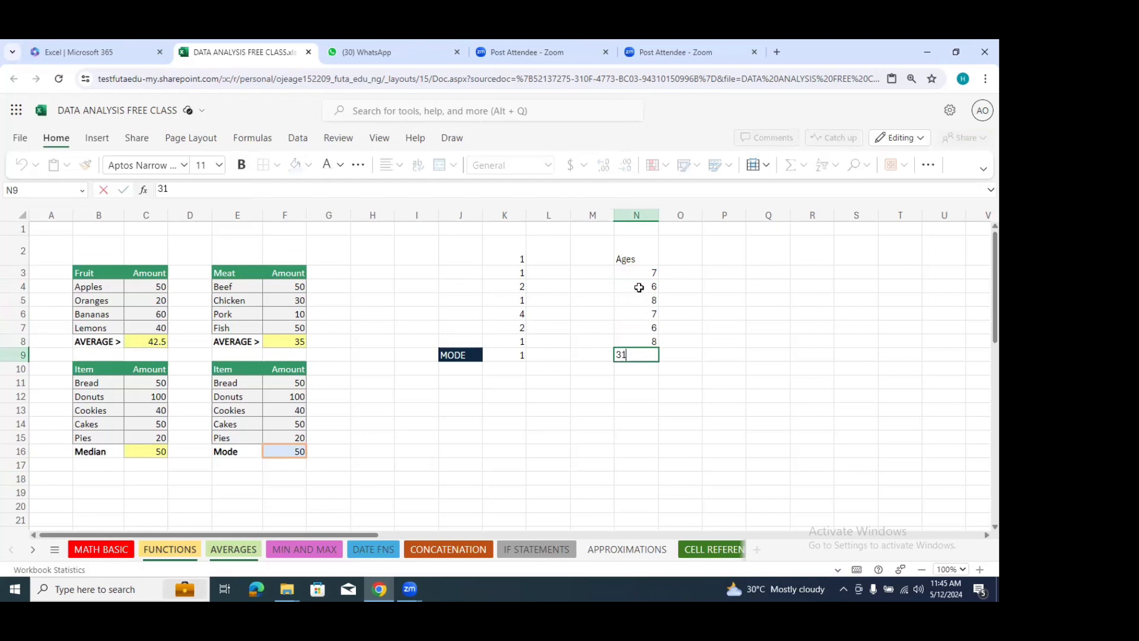
{"action": "left_click", "coordinate": [687, 304]}
Step: Enter the column header StudentID in cell M2, beside the Ages header
{"action": "left_click", "coordinate": [697, 251]}
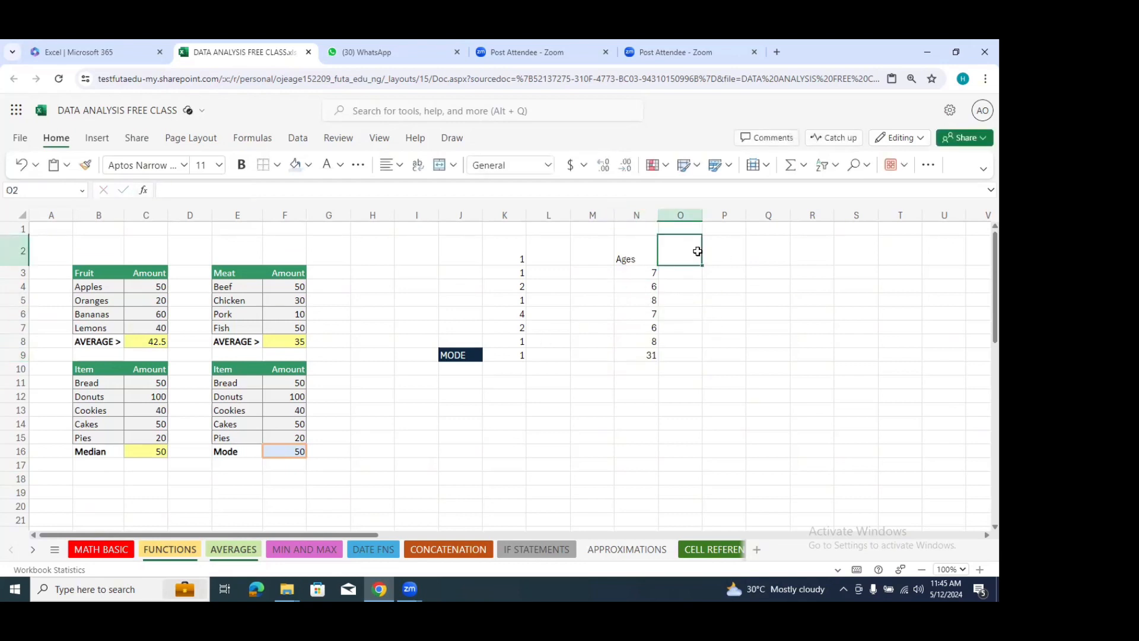
{"action": "left_click", "coordinate": [600, 254]}
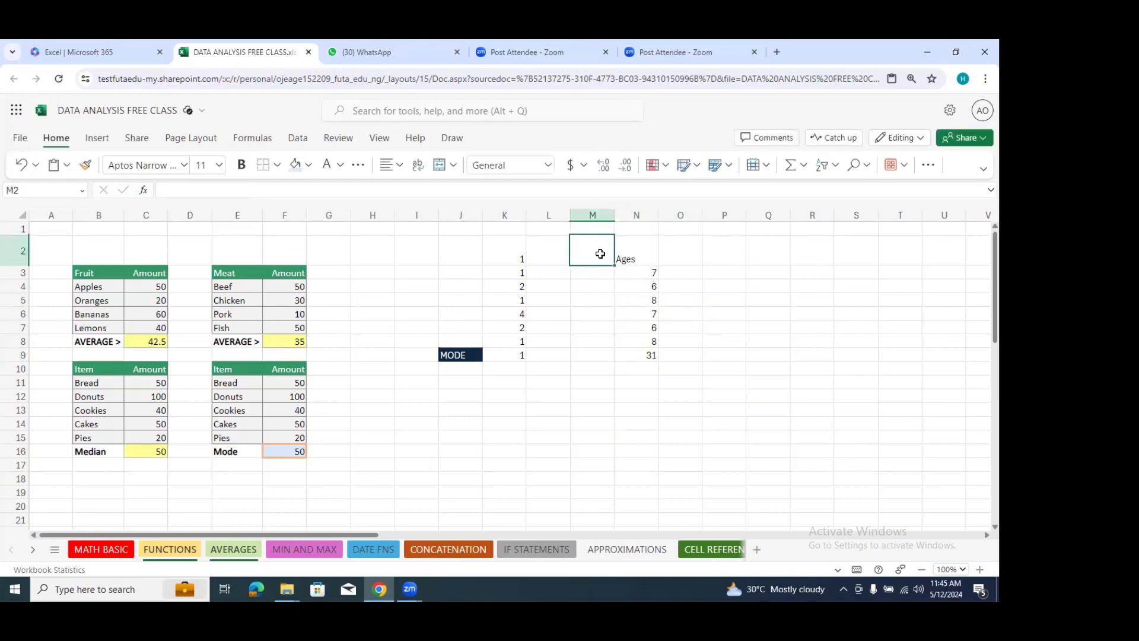
{"action": "type", "text": "Studen"}
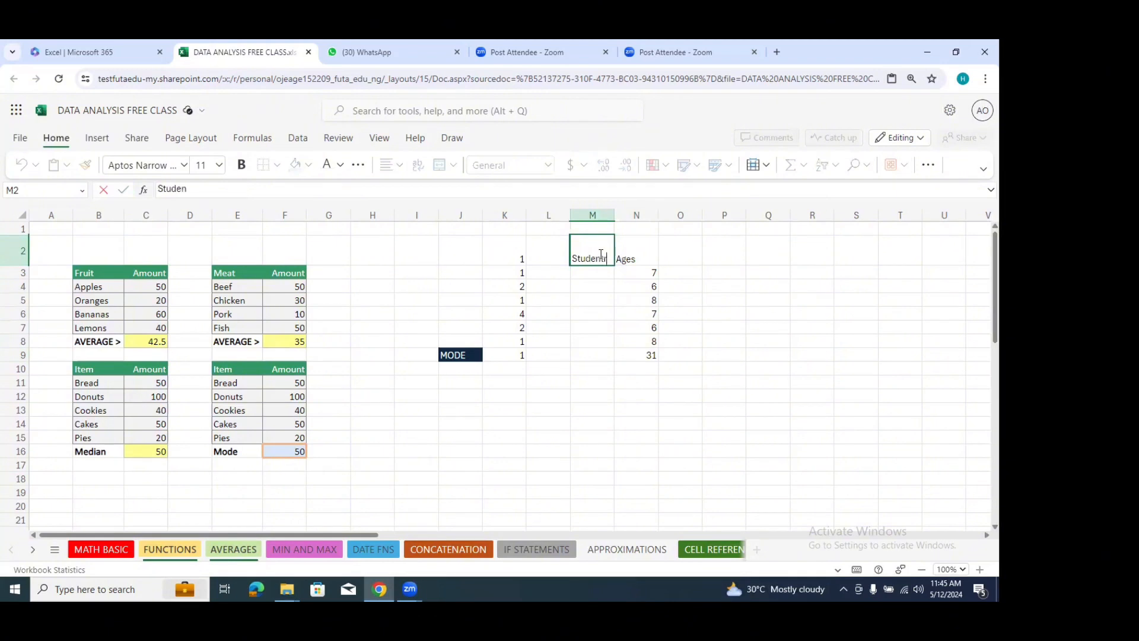
{"action": "type", "text": "tr"}
{"action": "type", "text": "D"}
{"action": "left_click", "coordinate": [602, 271]}
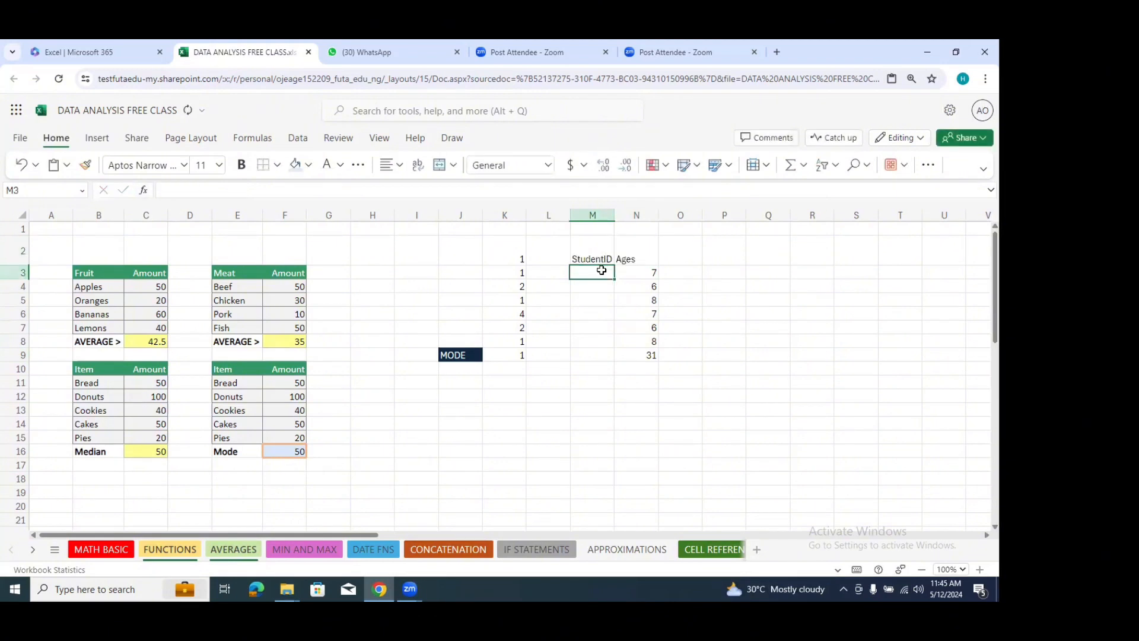
Step: Number the students 1 through 7 down cells M3:M9 by entering 1 and 2 and extending the series
{"action": "type", "text": "1"}
{"action": "left_click", "coordinate": [594, 286]}
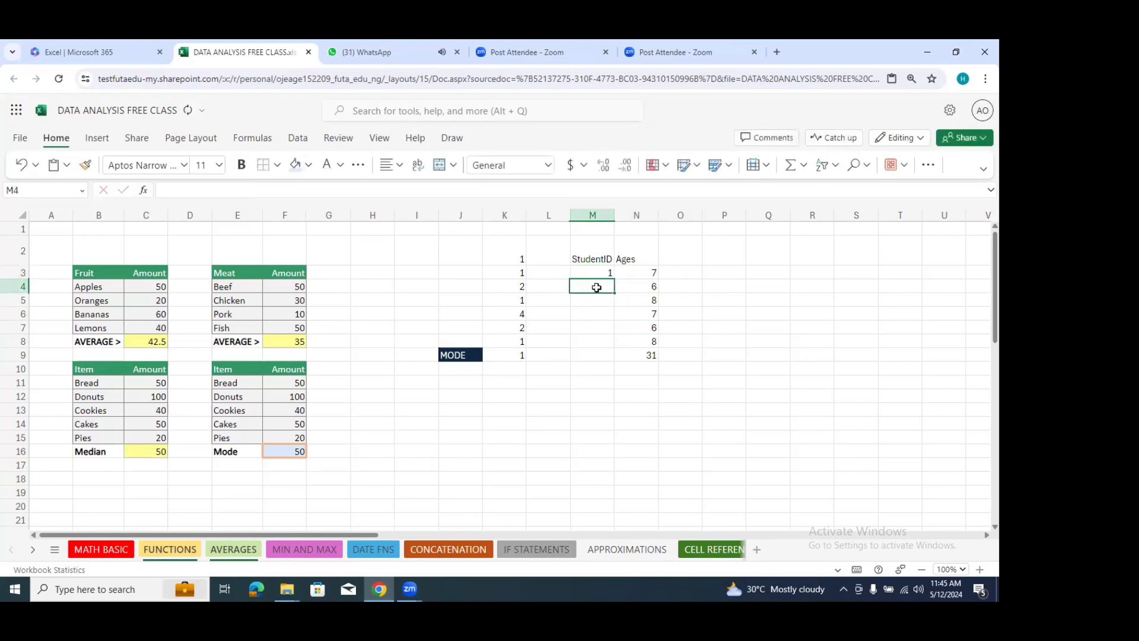
{"action": "type", "text": "2"}
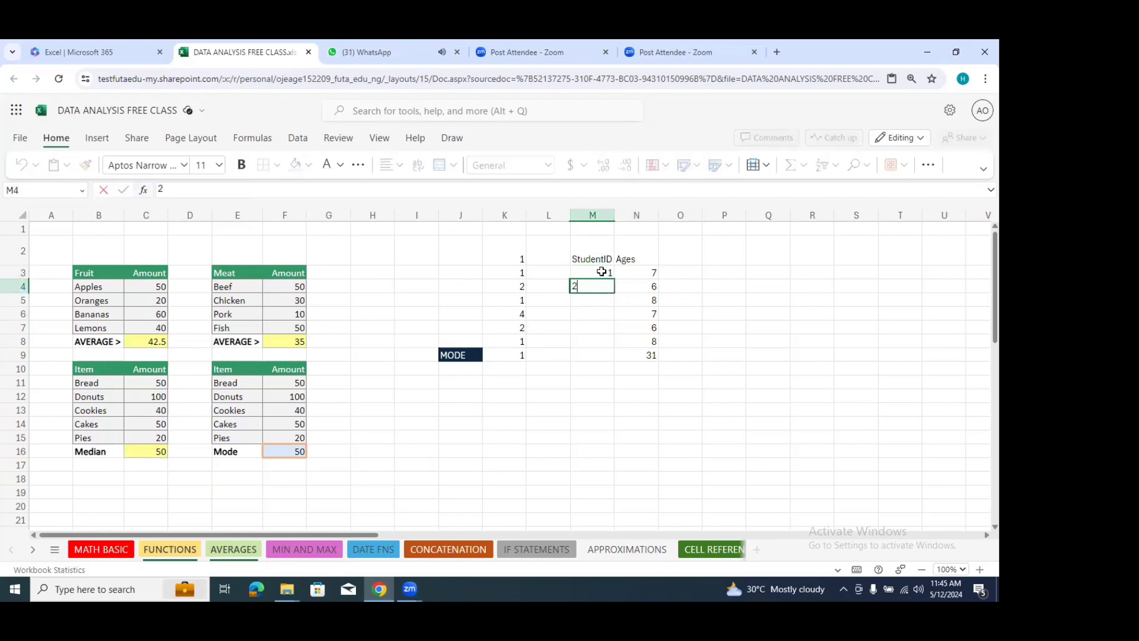
{"action": "left_click_drag", "start_coordinate": [603, 273], "coordinate": [623, 362]}
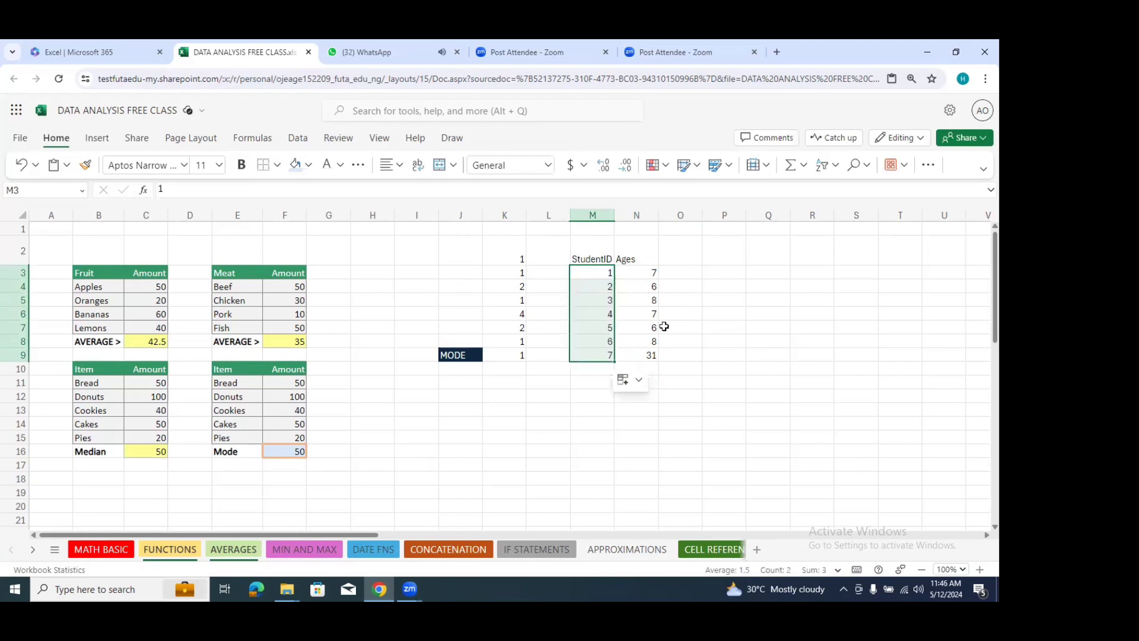
{"action": "left_click", "coordinate": [662, 358]}
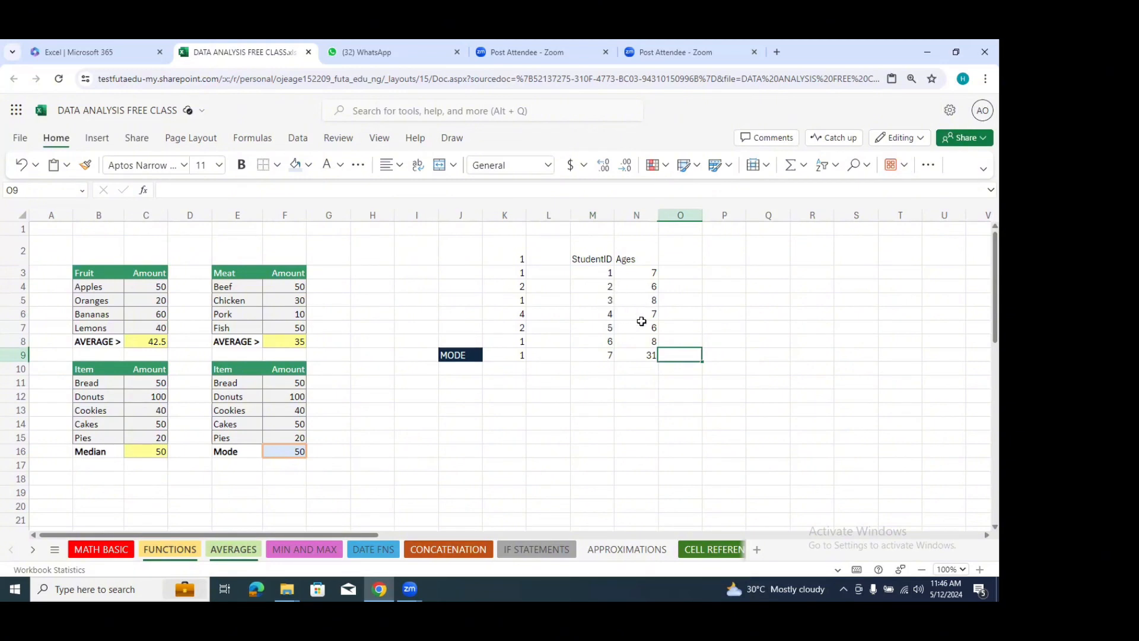
{"action": "left_click", "coordinate": [615, 356]}
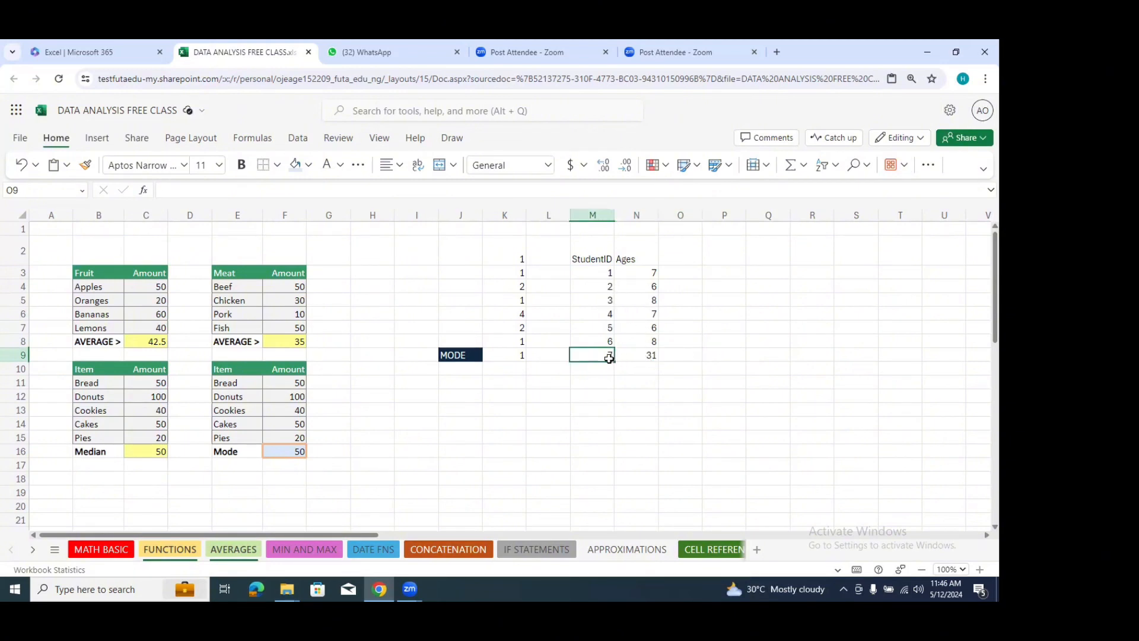
{"action": "left_click", "coordinate": [650, 354]}
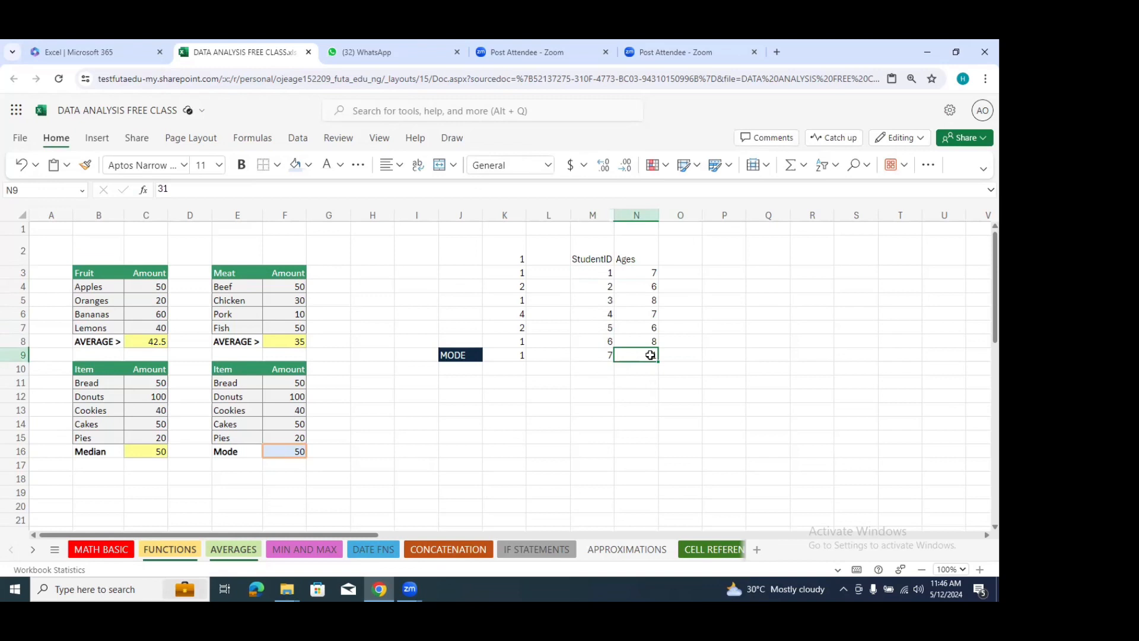
{"action": "left_click", "coordinate": [675, 356]}
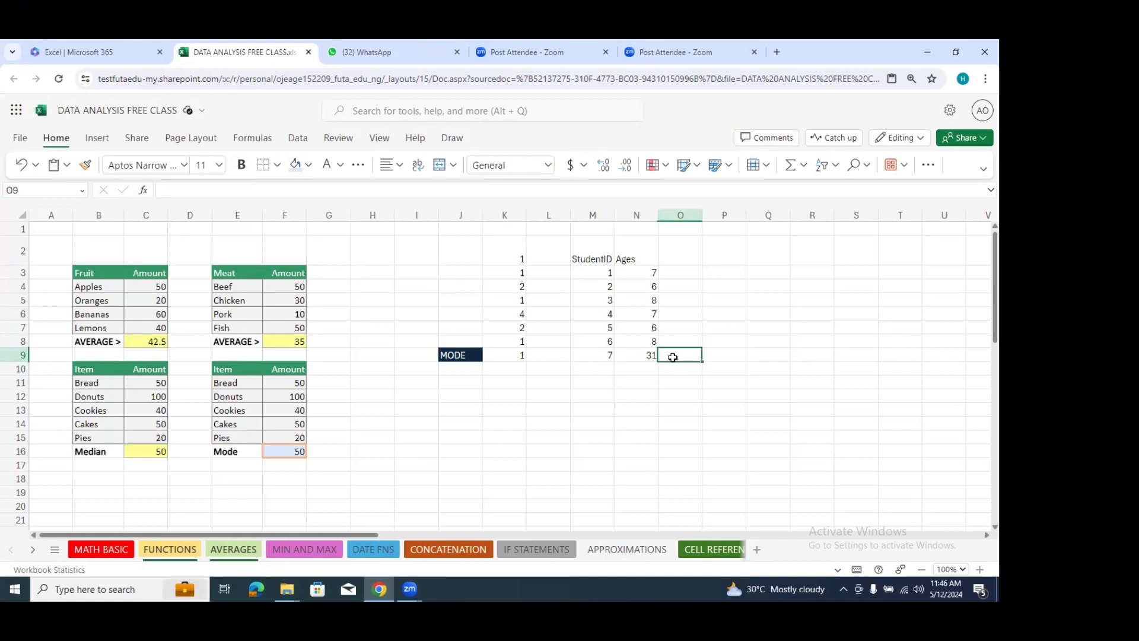
{"action": "left_click", "coordinate": [649, 354]}
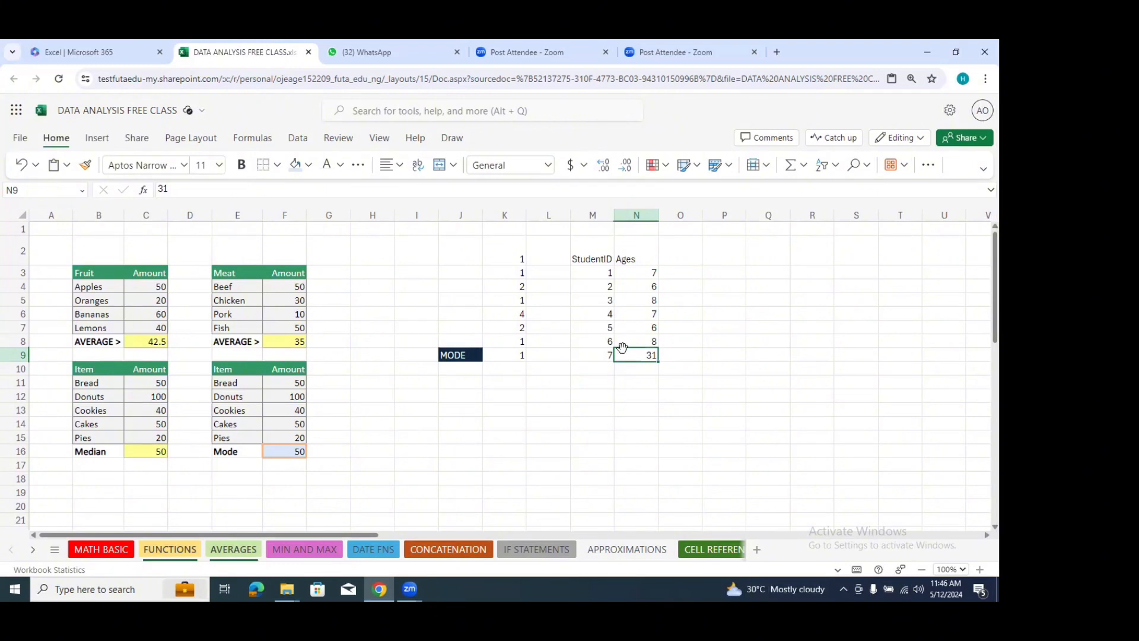
{"action": "left_click", "coordinate": [629, 380]}
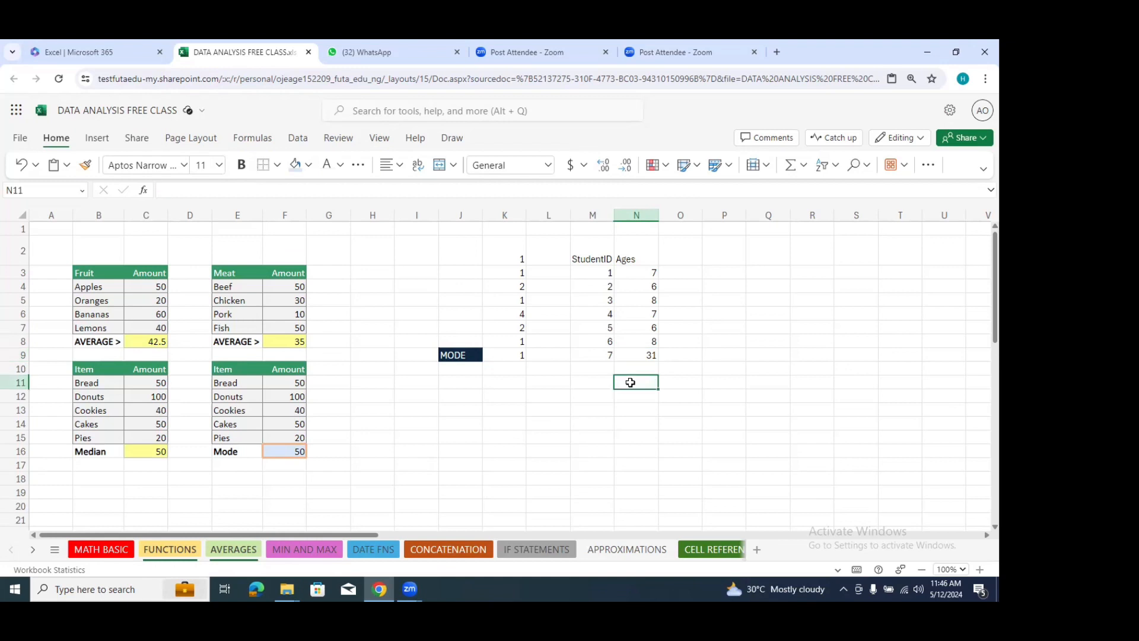
{"action": "type", "text": "Ages"}
{"action": "key", "text": "BackSpace"}
{"action": "key", "text": "BackSpace"}
{"action": "key", "text": "BackSpace"}
{"action": "key", "text": "BackSpace"}
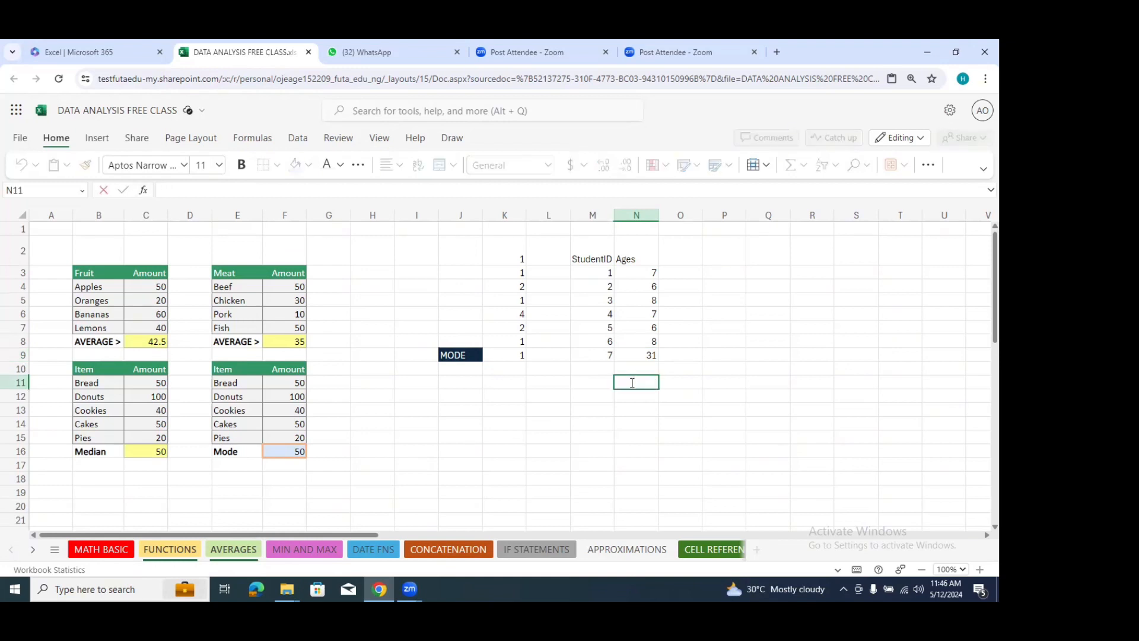
Step: Label cell M11 Average and calculate the average of the ages N3:N9 in cell N11
{"action": "left_click", "coordinate": [595, 382]}
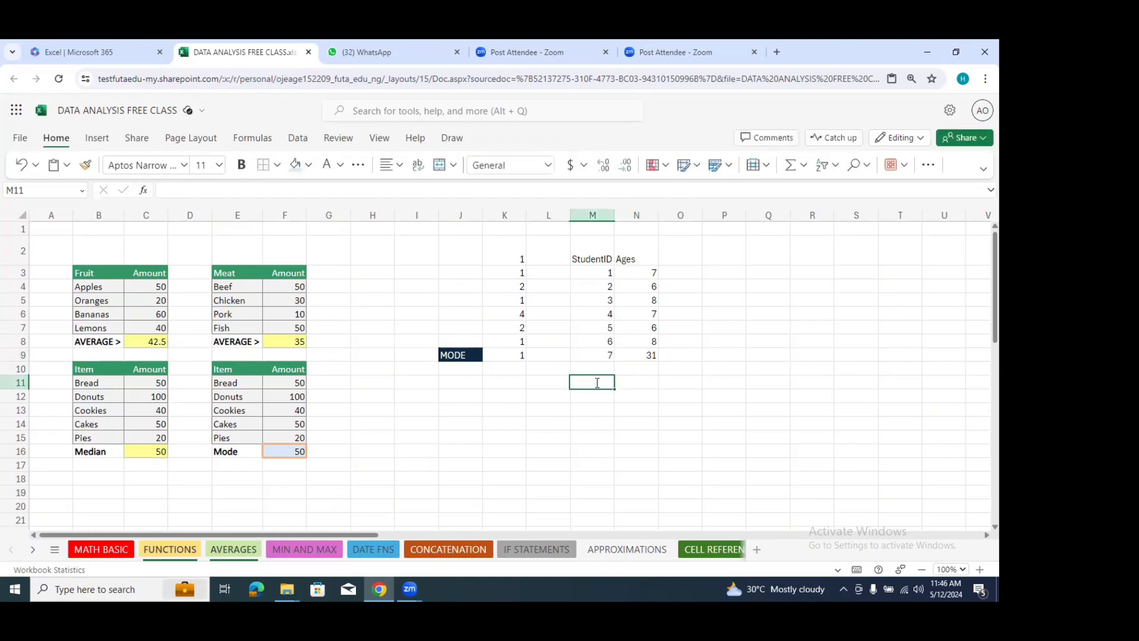
{"action": "type", "text": "Average"}
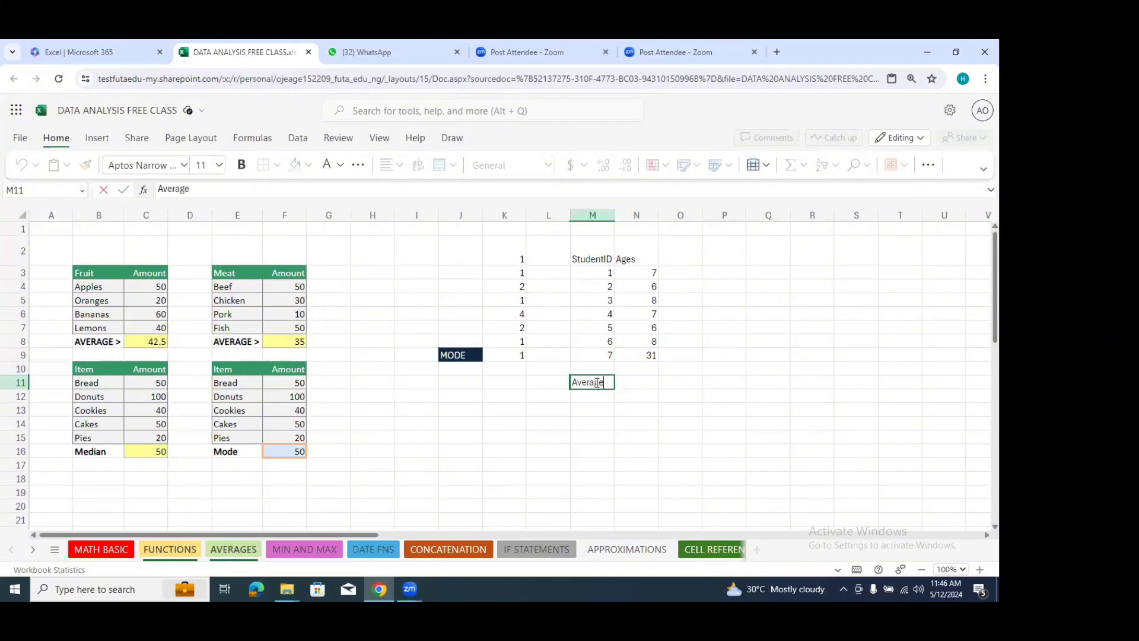
{"action": "left_click", "coordinate": [638, 385]}
{"action": "type", "text": "="}
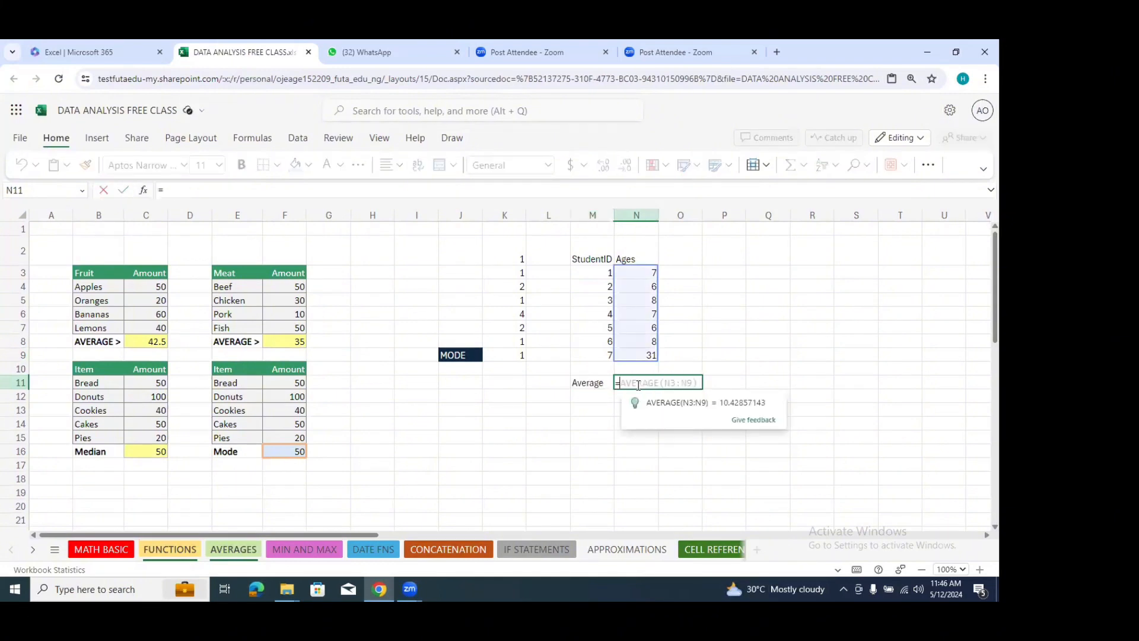
{"action": "type", "text": "avera"}
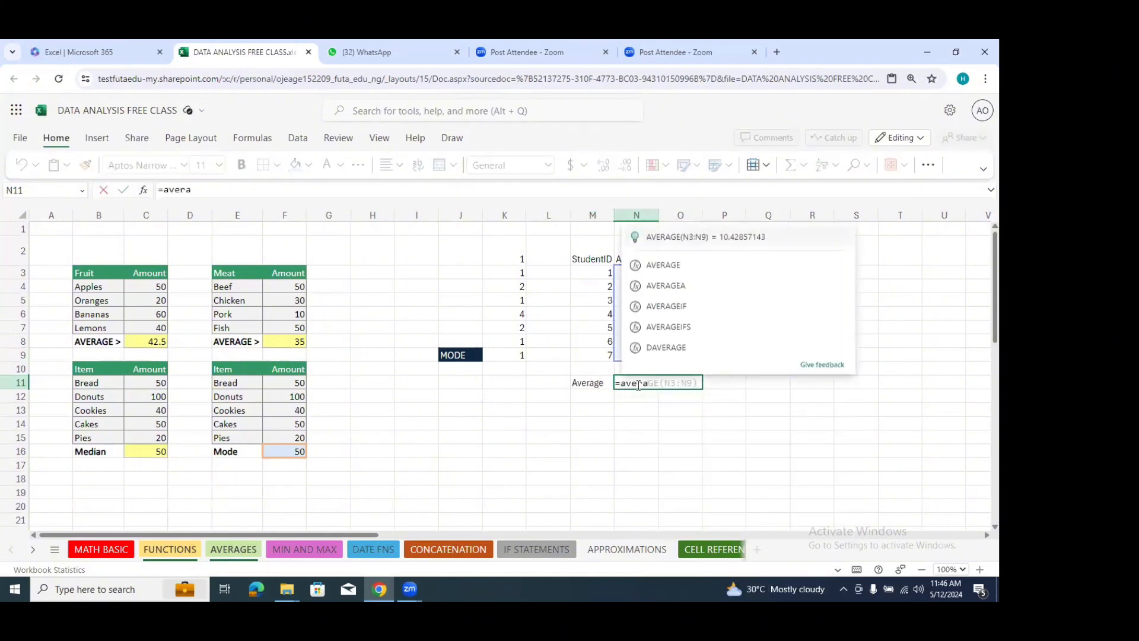
{"action": "double_click", "coordinate": [667, 265]}
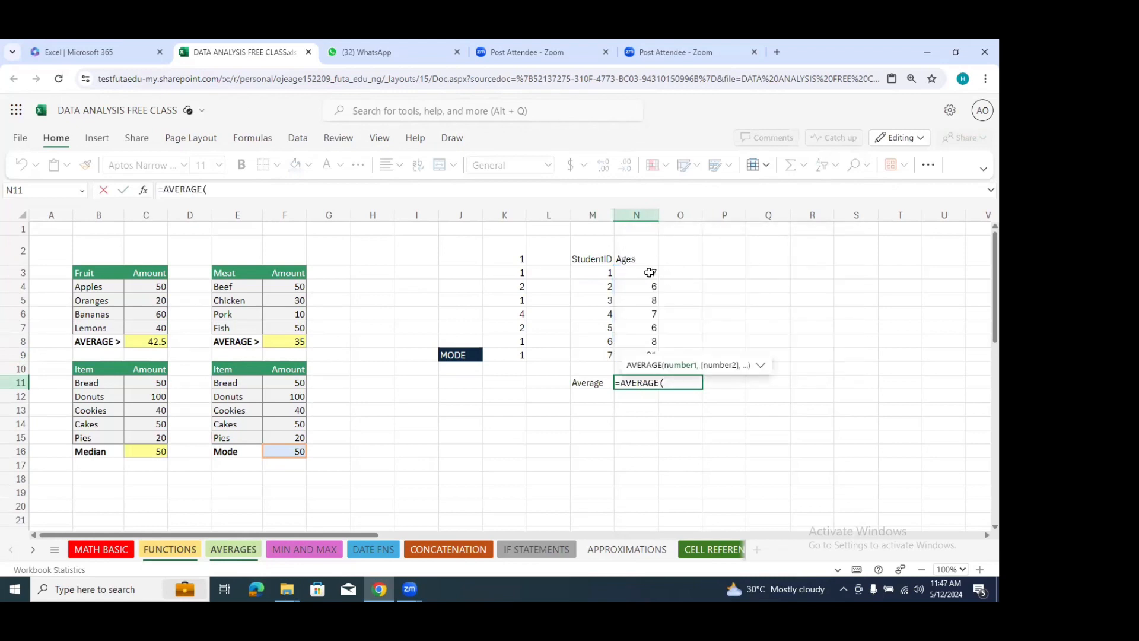
{"action": "left_click_drag", "start_coordinate": [650, 273], "coordinate": [642, 354]}
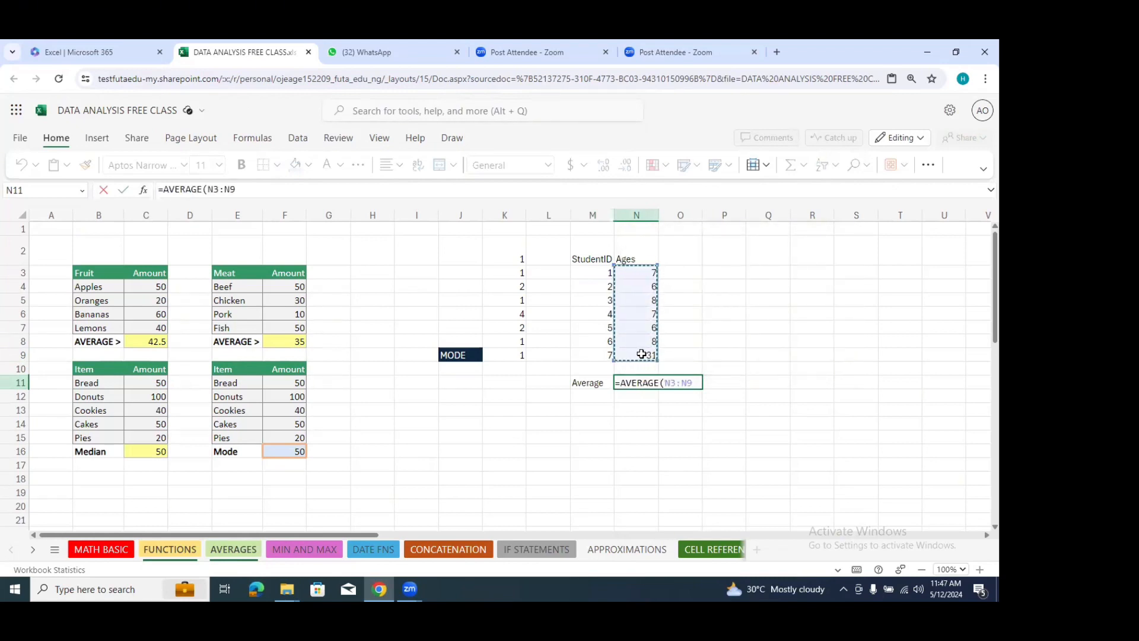
{"action": "key", "text": "Return"}
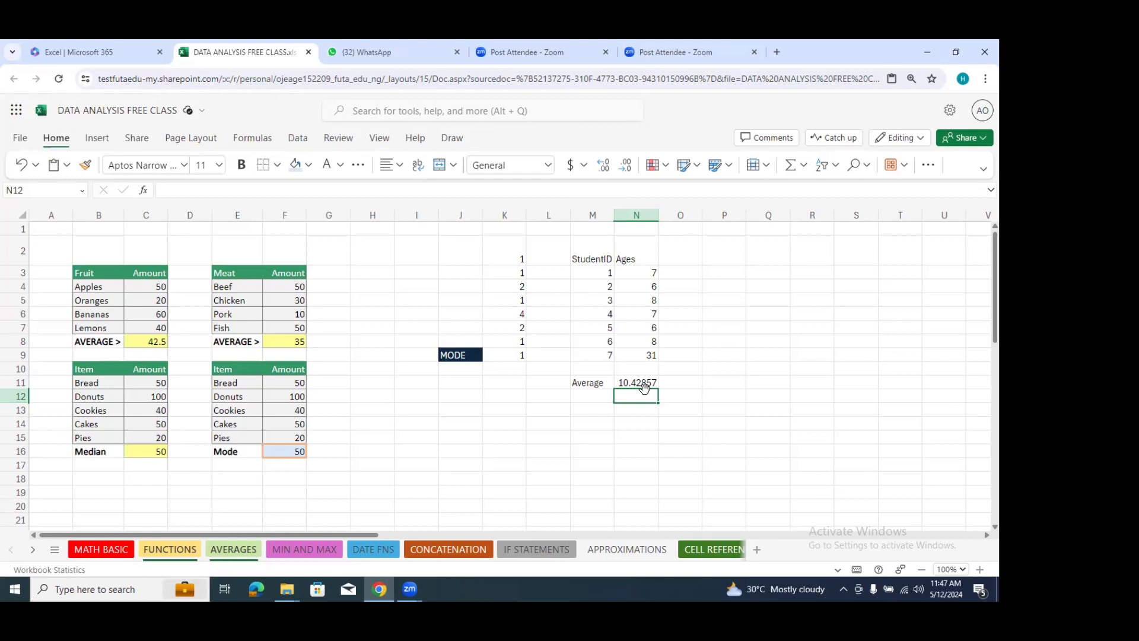
Step: Change the age in cell N9 to 78 and check its effect on the average in N11
{"action": "left_click", "coordinate": [644, 356]}
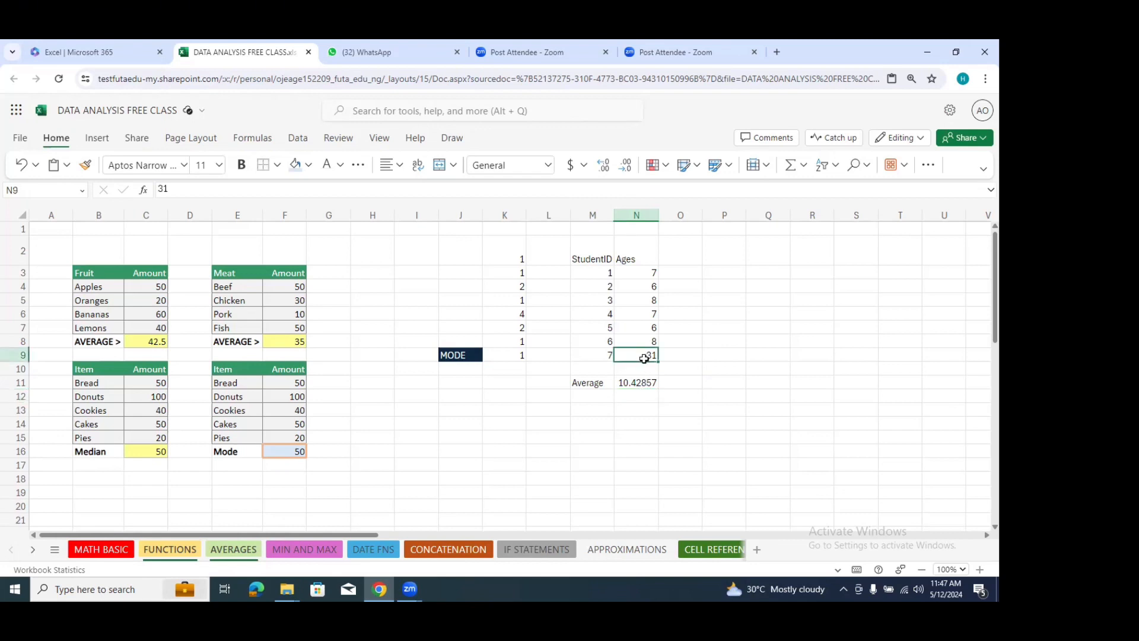
{"action": "type", "text": "78"}
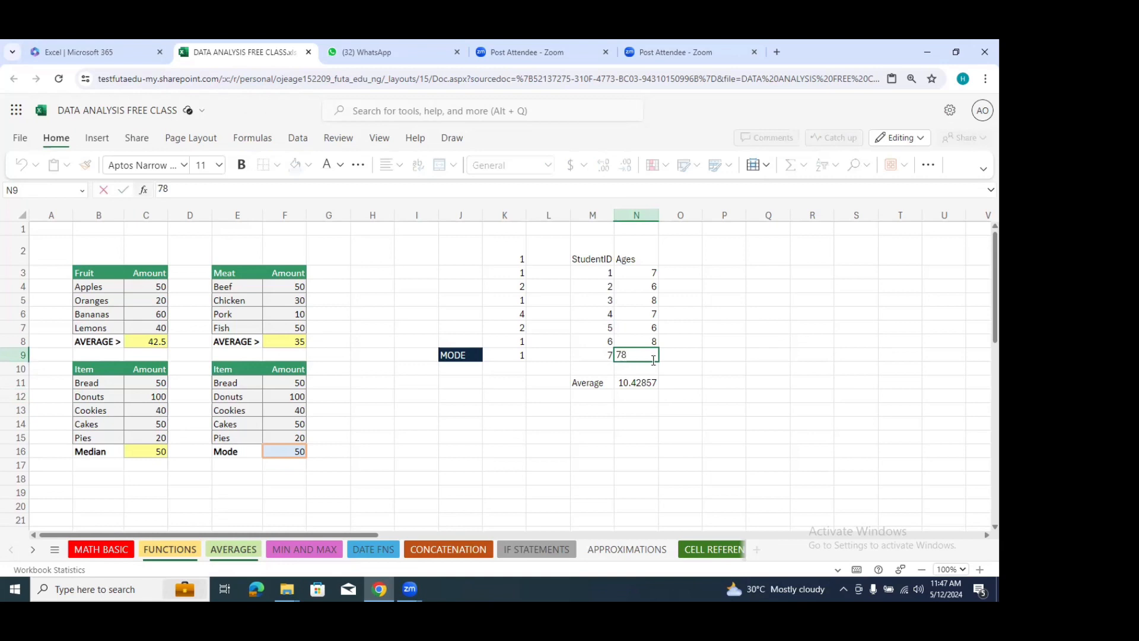
{"action": "left_click", "coordinate": [680, 359]}
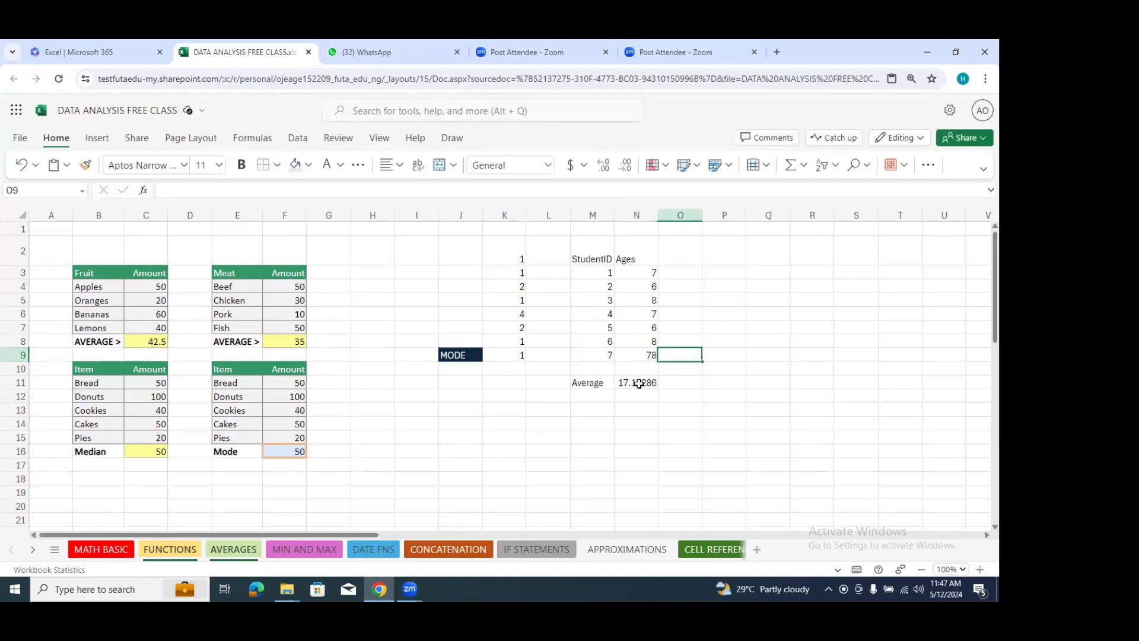
{"action": "left_click", "coordinate": [645, 383]}
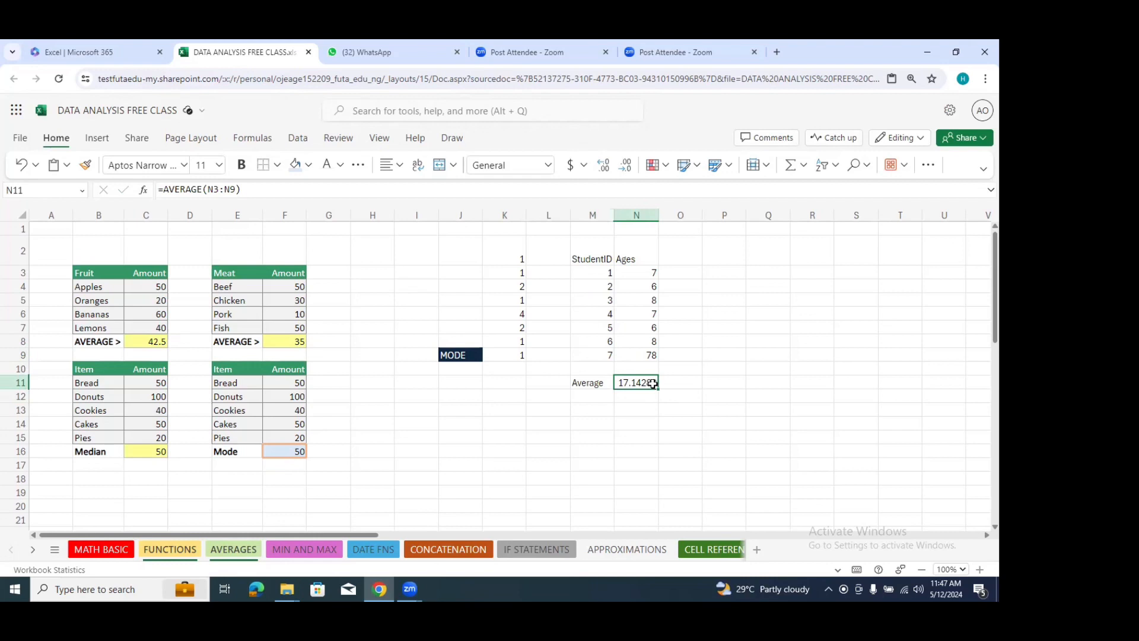
{"action": "left_click", "coordinate": [650, 356]}
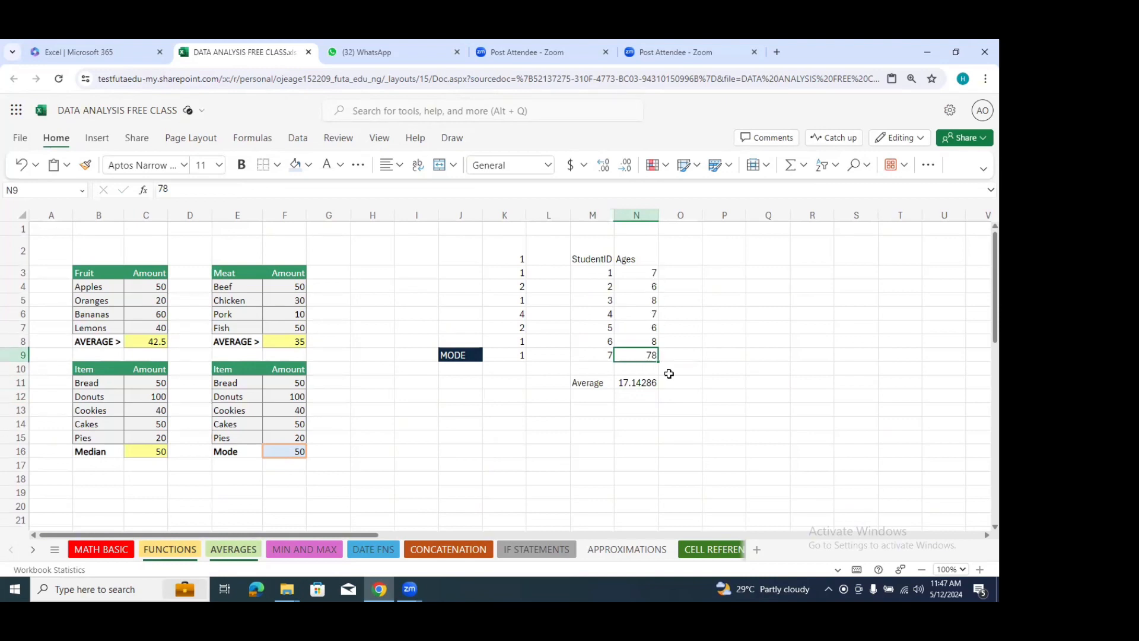
{"action": "left_click_drag", "start_coordinate": [679, 347], "coordinate": [676, 356]}
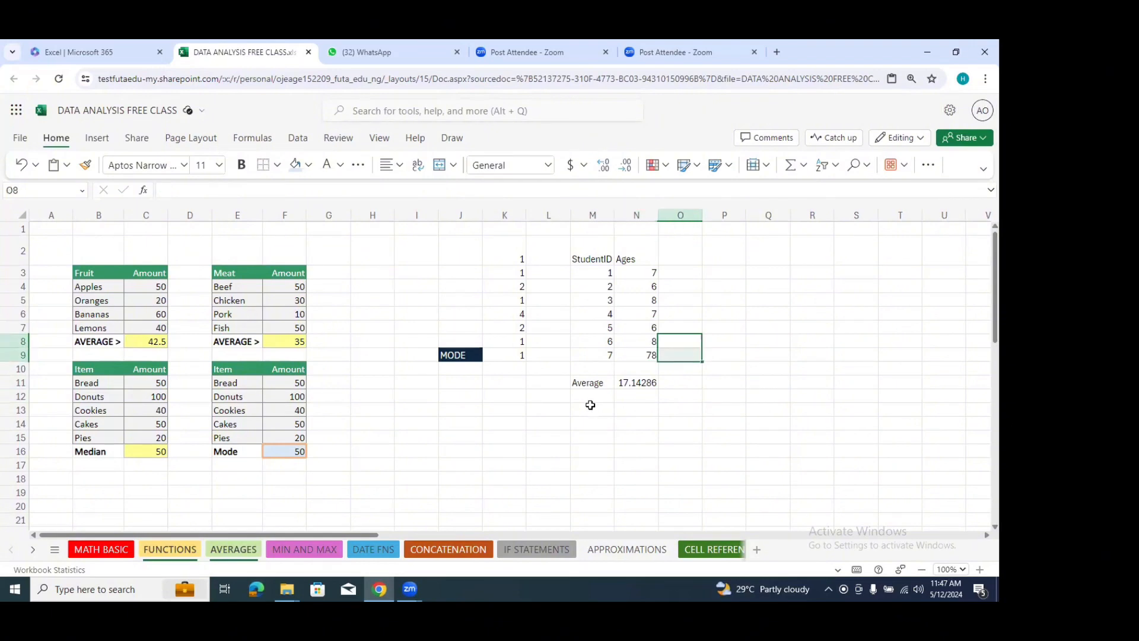
Step: Label cell M12 Average and calculate the average of only the ages N3:N8 in cell N12
{"action": "left_click", "coordinate": [591, 398]}
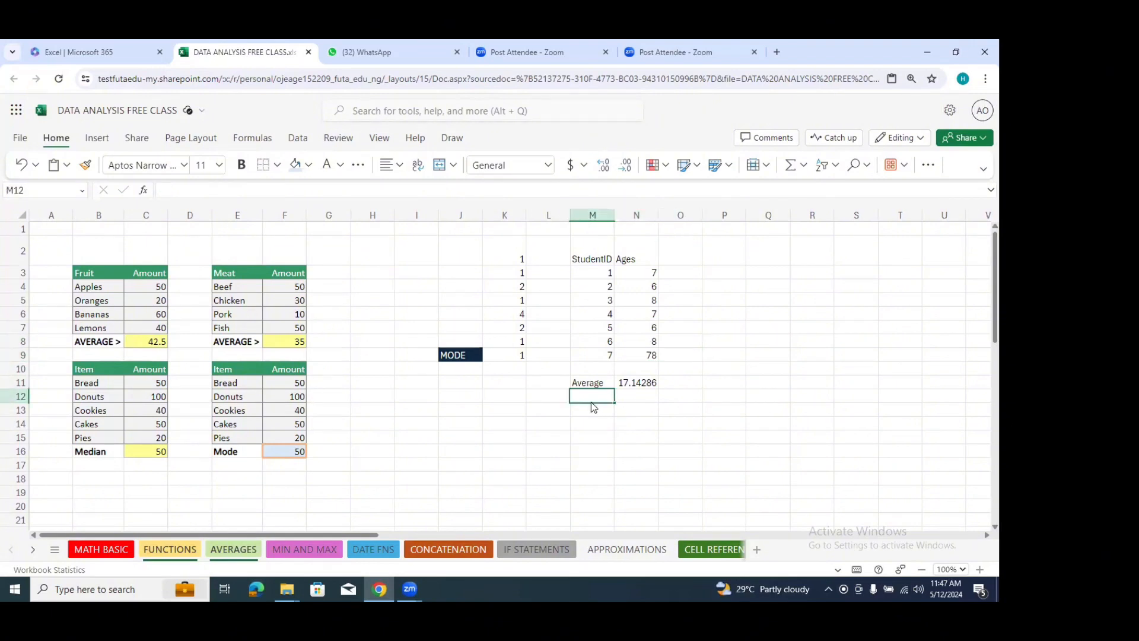
{"action": "type", "text": "Average"}
{"action": "left_click", "coordinate": [635, 396]}
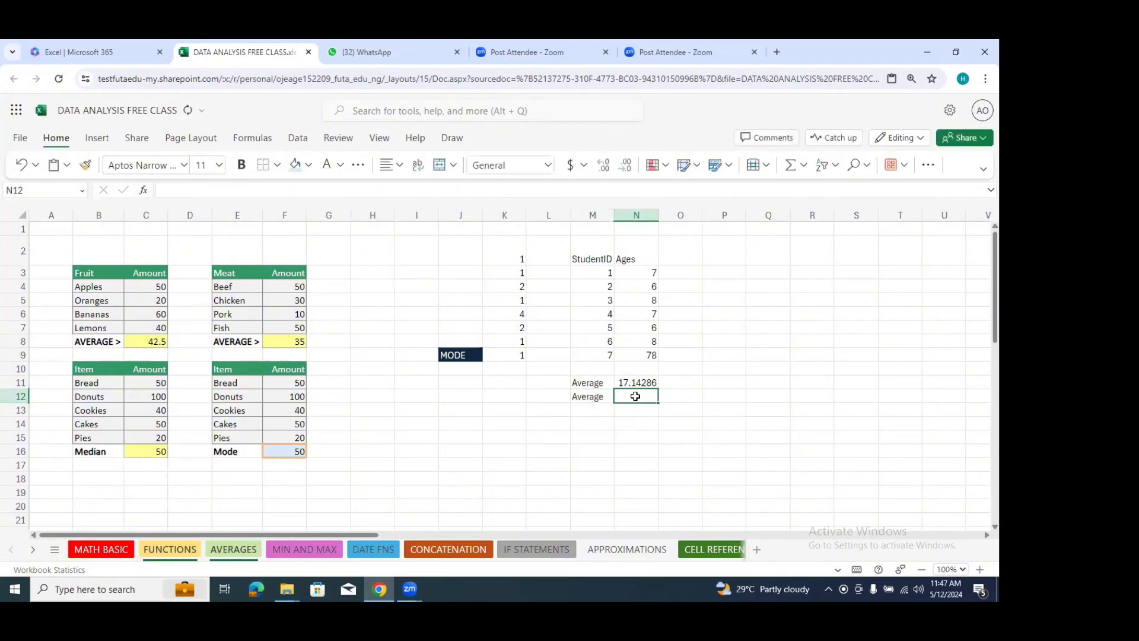
{"action": "type", "text": "=avera"}
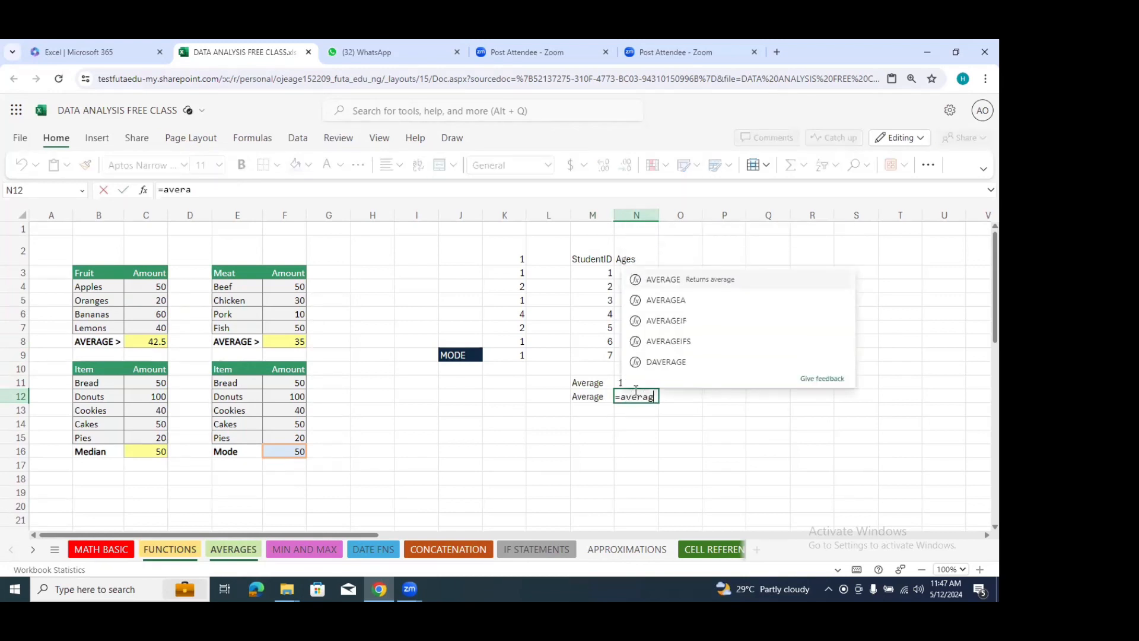
{"action": "type", "text": "ge"}
{"action": "double_click", "coordinate": [653, 276]}
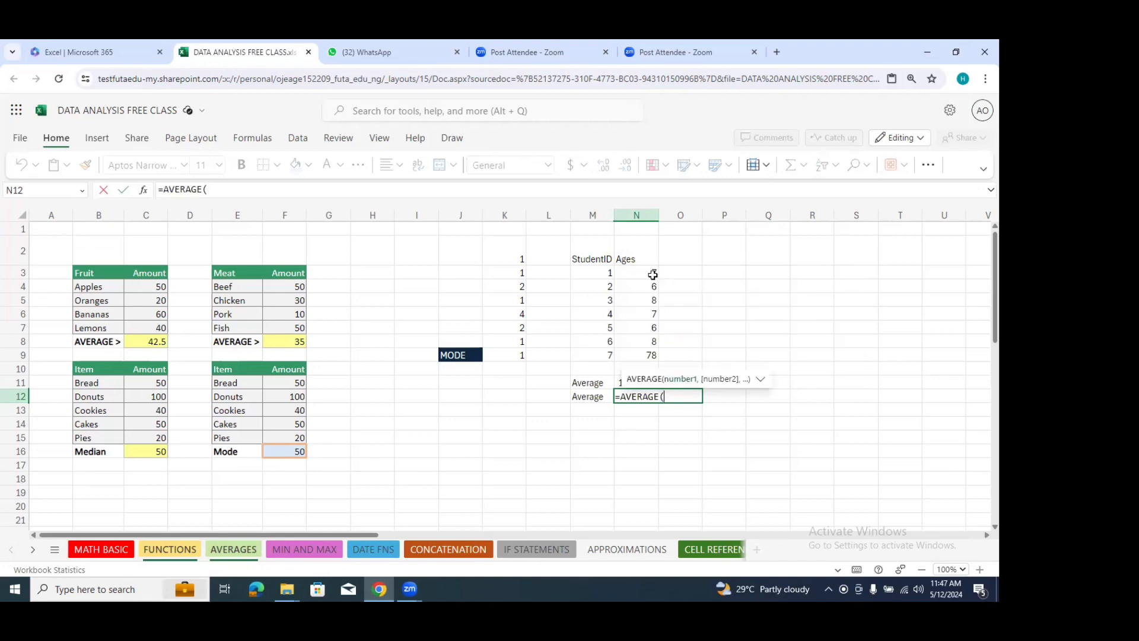
{"action": "left_click_drag", "start_coordinate": [653, 275], "coordinate": [651, 342]}
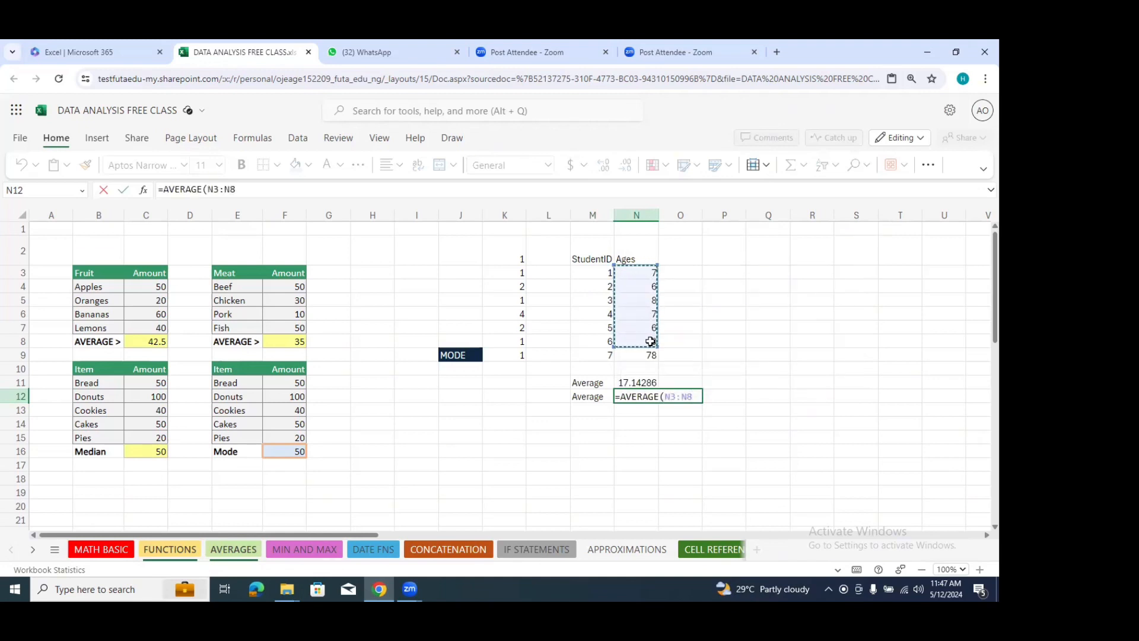
{"action": "key", "text": "Return"}
Step: Try to replace the age in cell N9 with a copy of the average from N12
{"action": "left_click", "coordinate": [643, 400]}
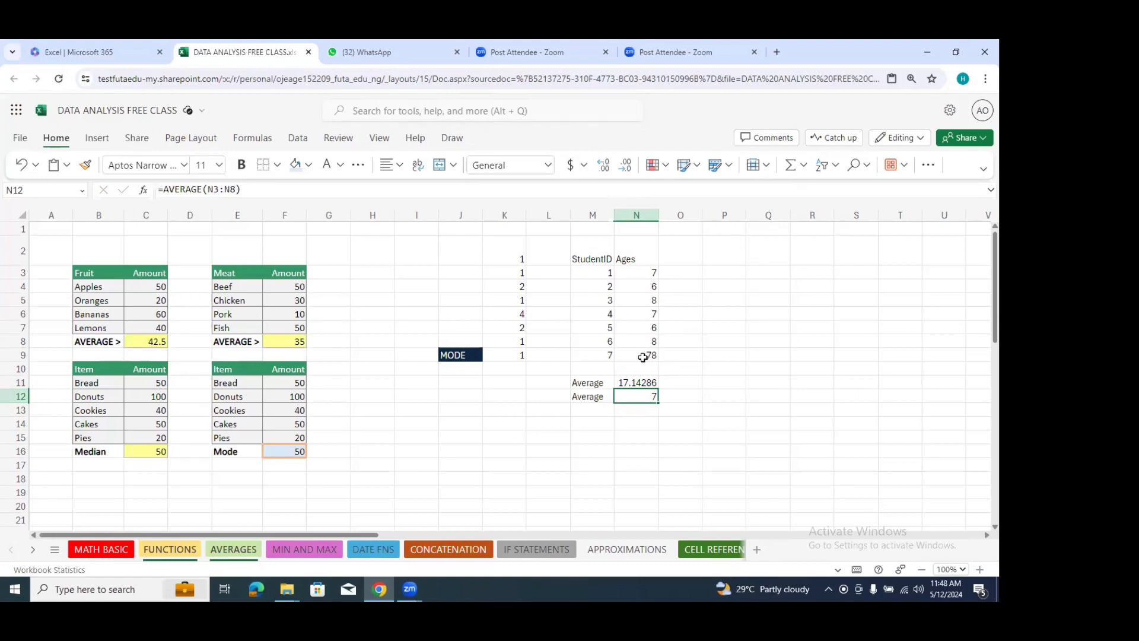
{"action": "key", "text": "ctrl+c"}
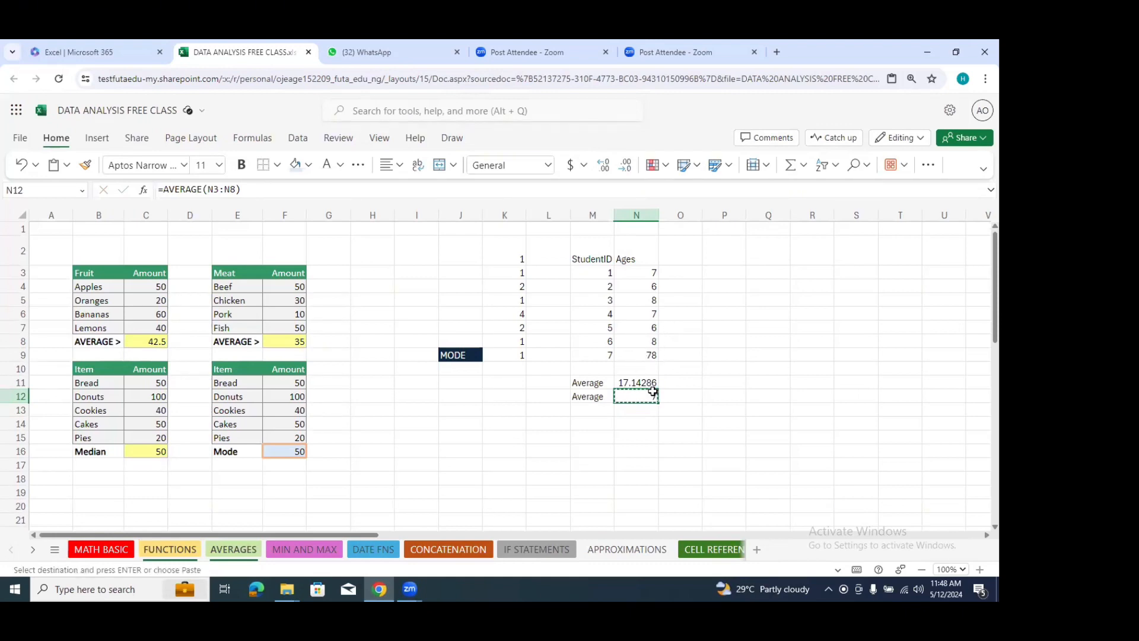
{"action": "left_click", "coordinate": [647, 356]}
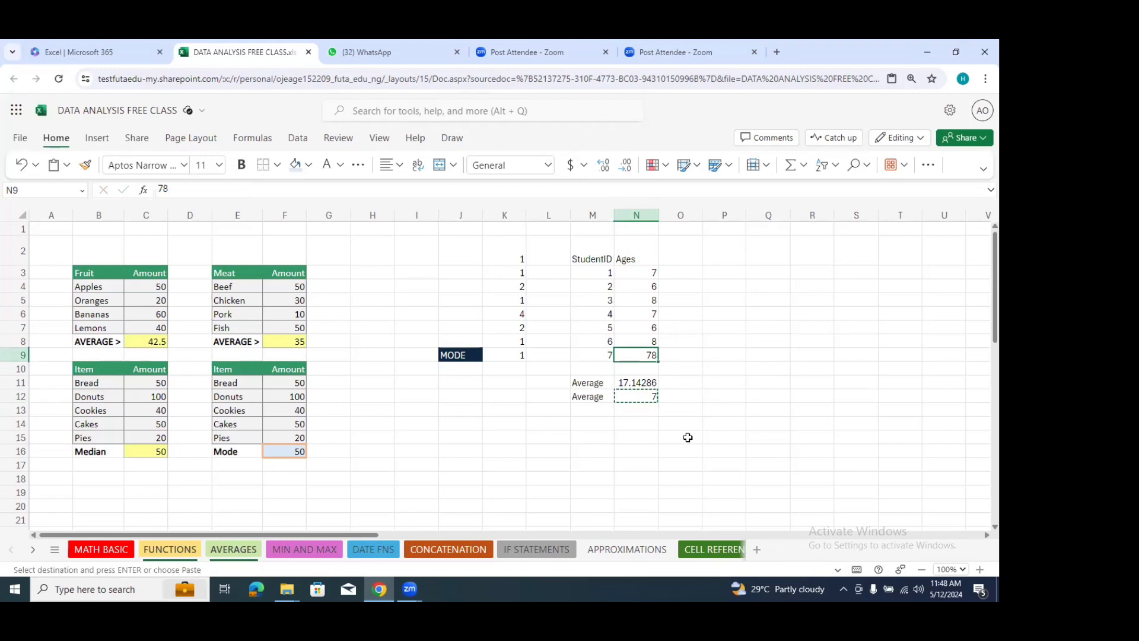
{"action": "key", "text": "ctrl+v"}
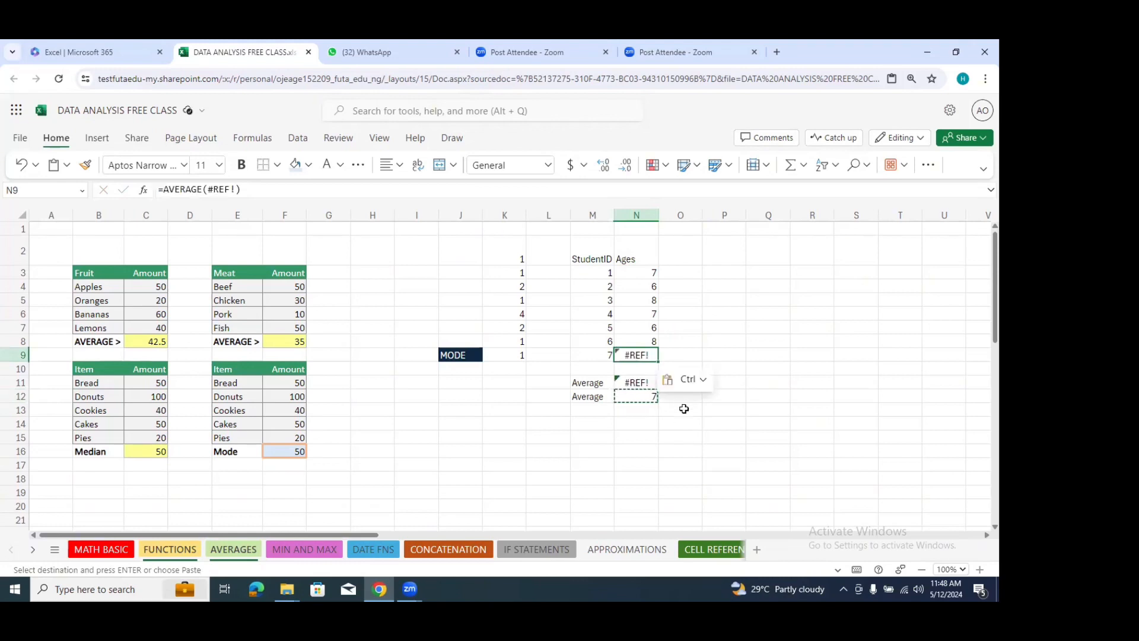
{"action": "key", "text": "Escape"}
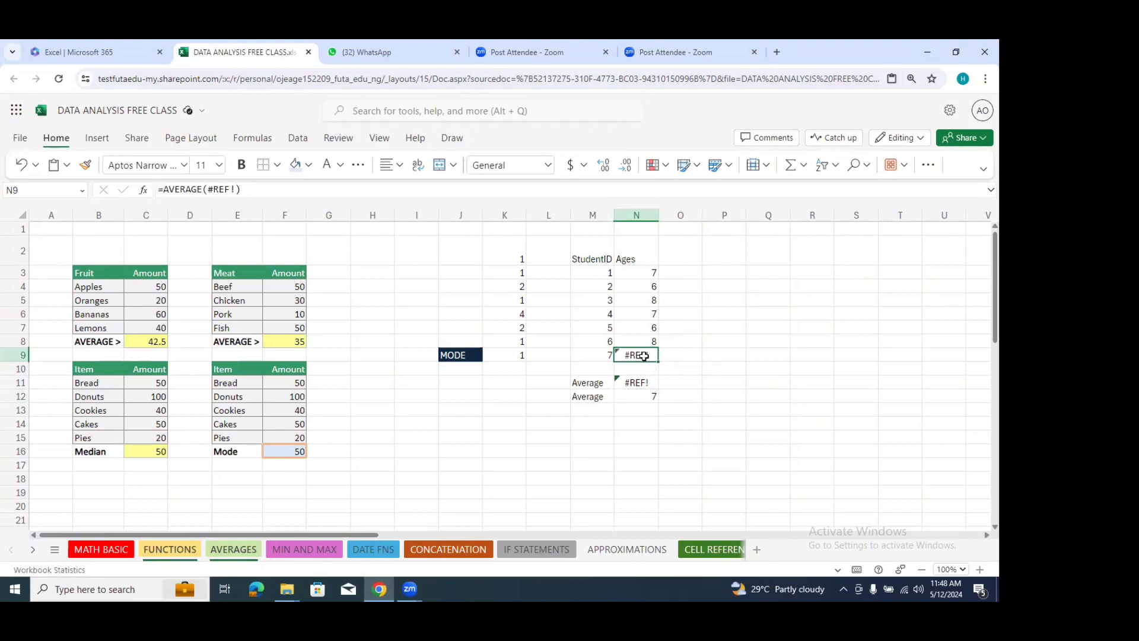
Step: Set the age in cell N9 to 7
{"action": "type", "text": "7"}
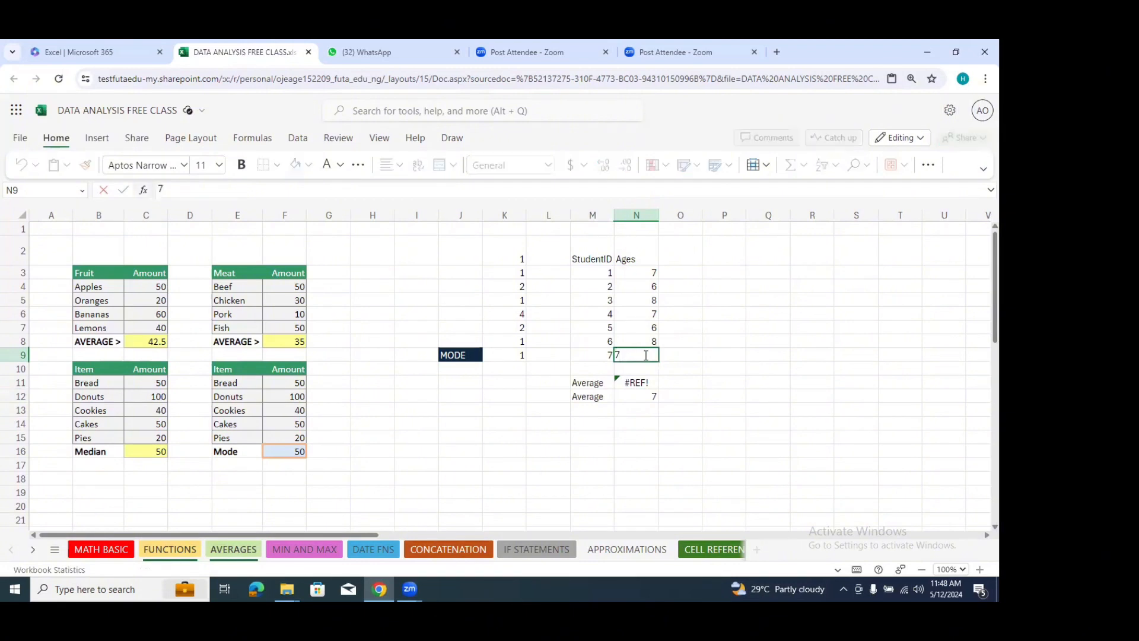
{"action": "left_click", "coordinate": [648, 423]}
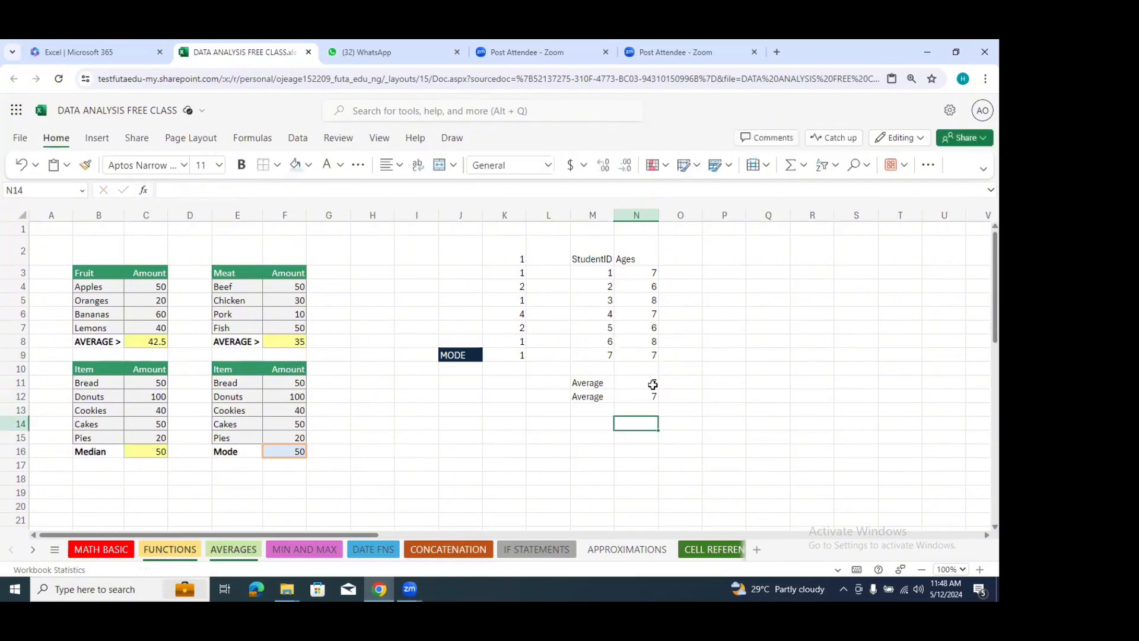
Step: Clear the second average label and formula from cells M12:N12
{"action": "left_click", "coordinate": [624, 401]}
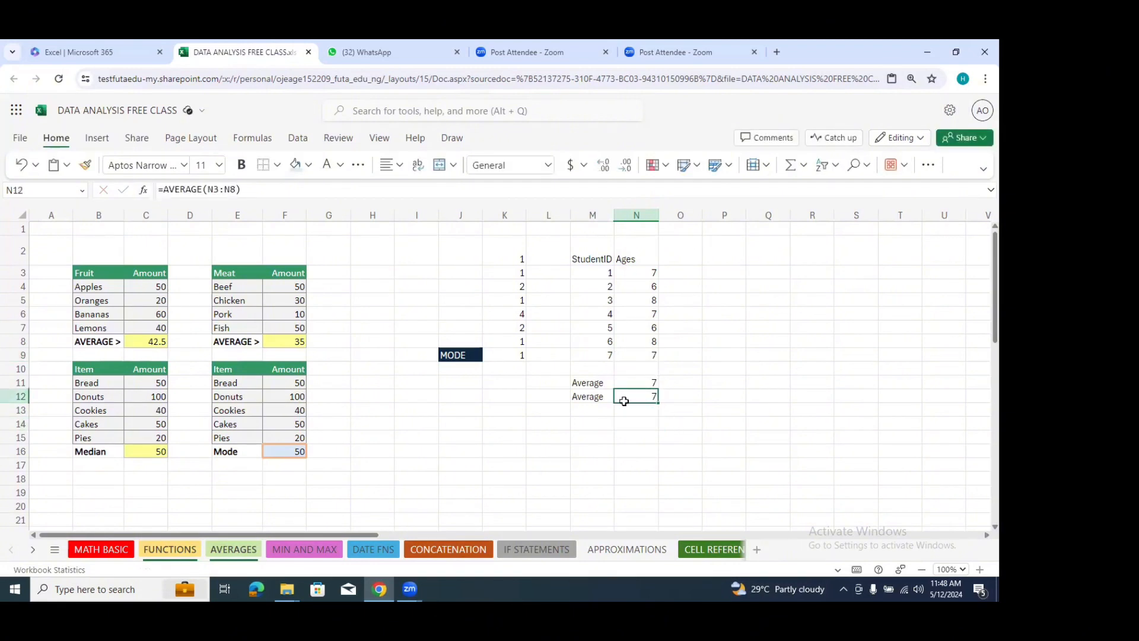
{"action": "left_click_drag", "start_coordinate": [624, 401], "coordinate": [593, 401]}
{"action": "key", "text": "Delete"}
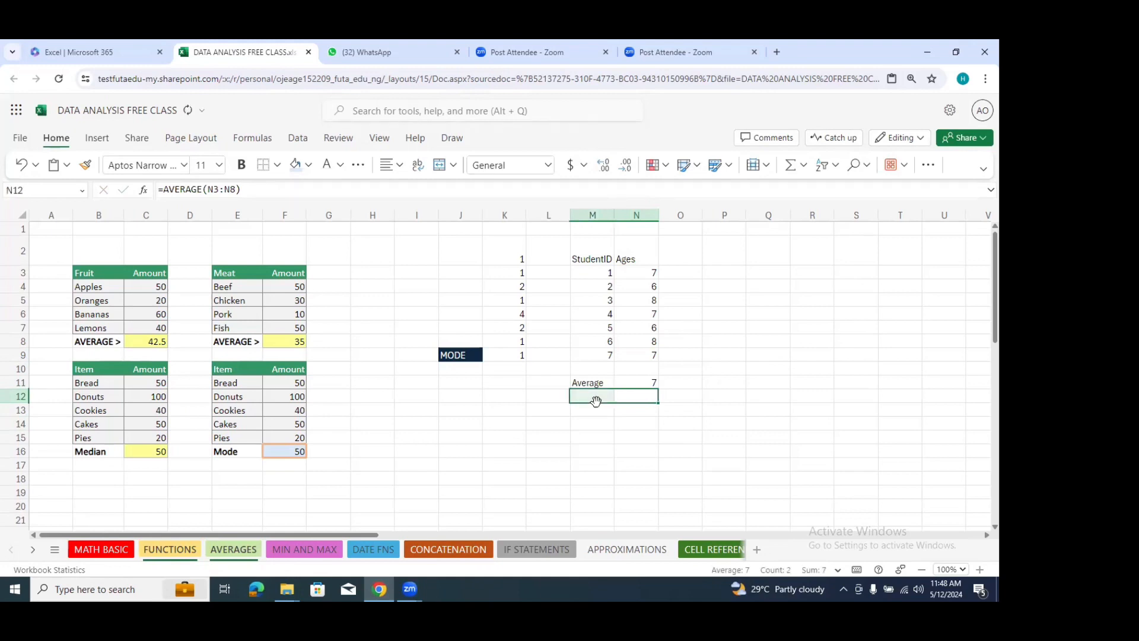
{"action": "left_click", "coordinate": [593, 438]}
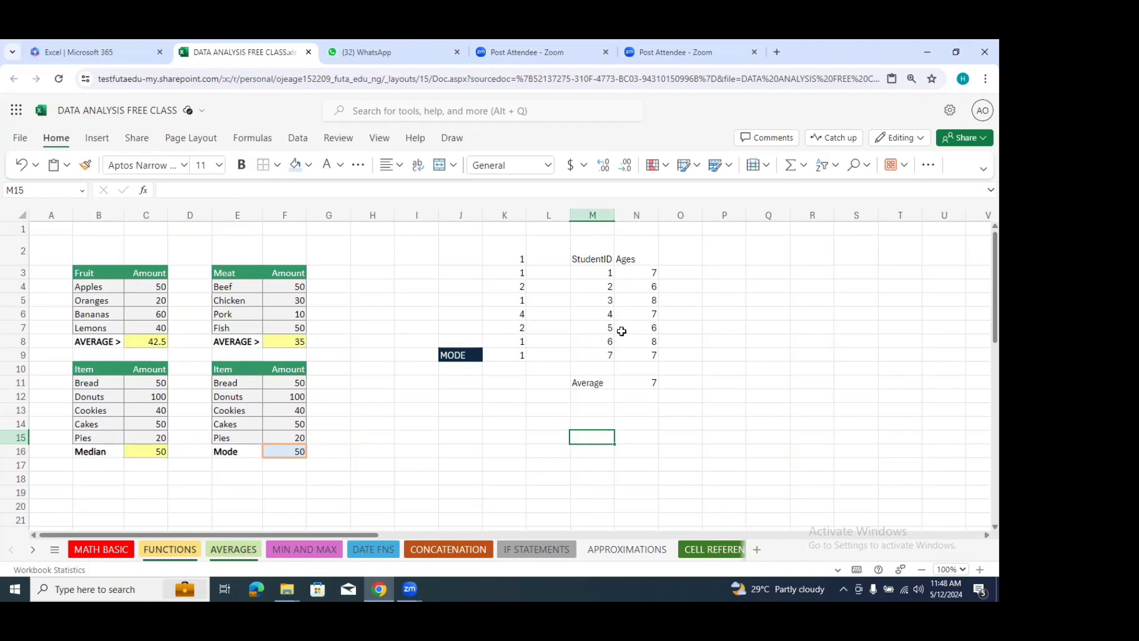
Step: Label cell M13 Average and calculate the average of the ages N3:N9 in cell N13
{"action": "left_click", "coordinate": [581, 410]}
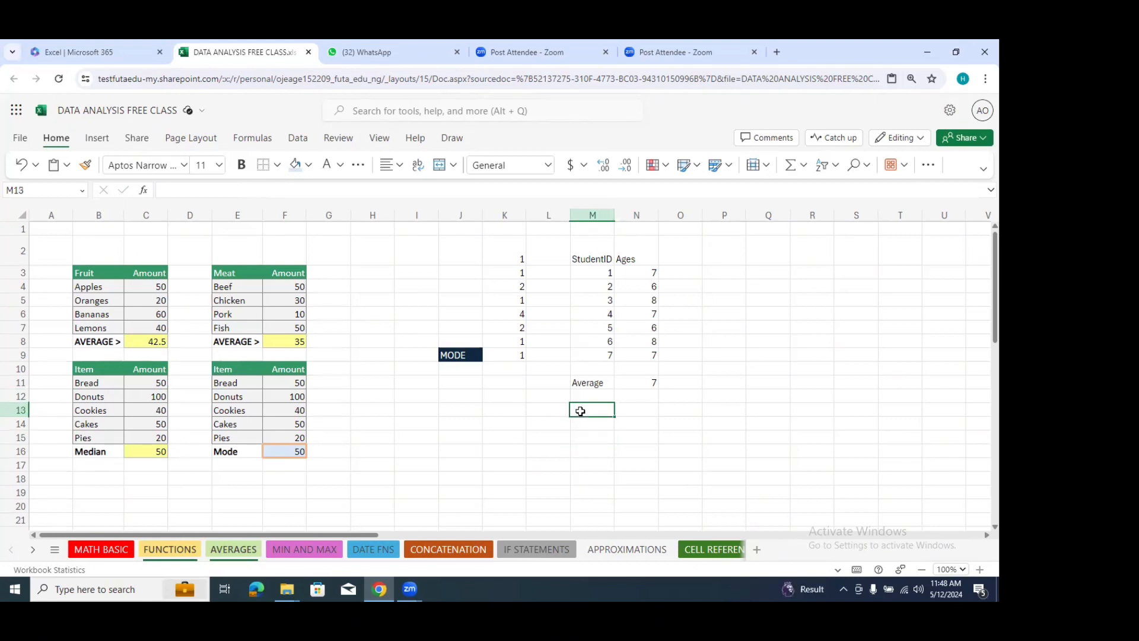
{"action": "type", "text": "Ave"}
{"action": "key", "text": "Tab"}
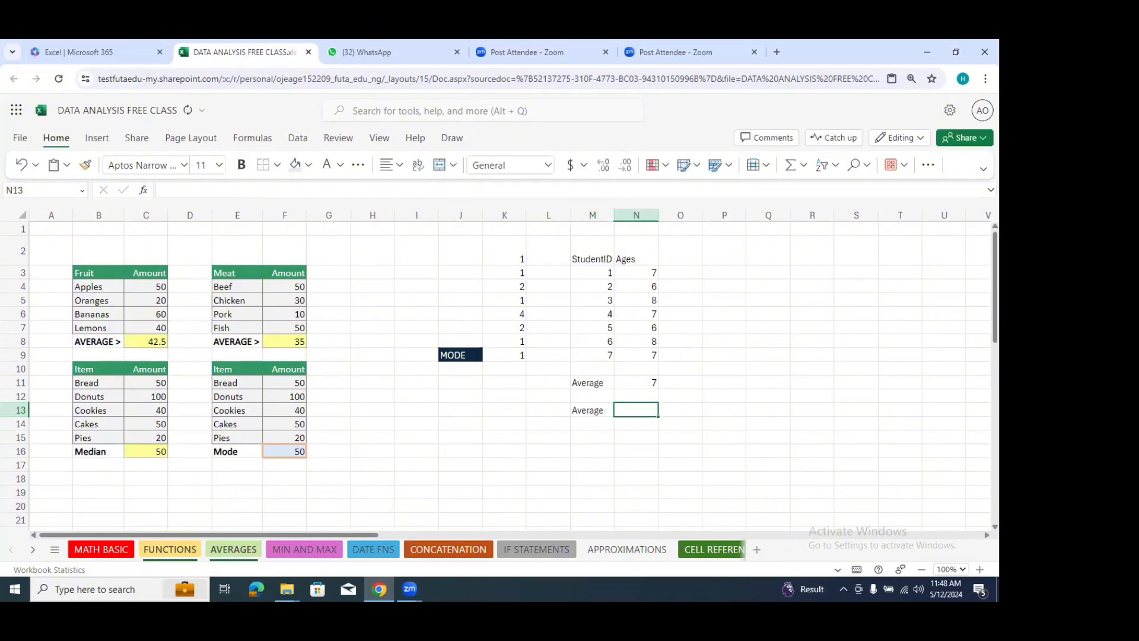
{"action": "type", "text": "=avera"}
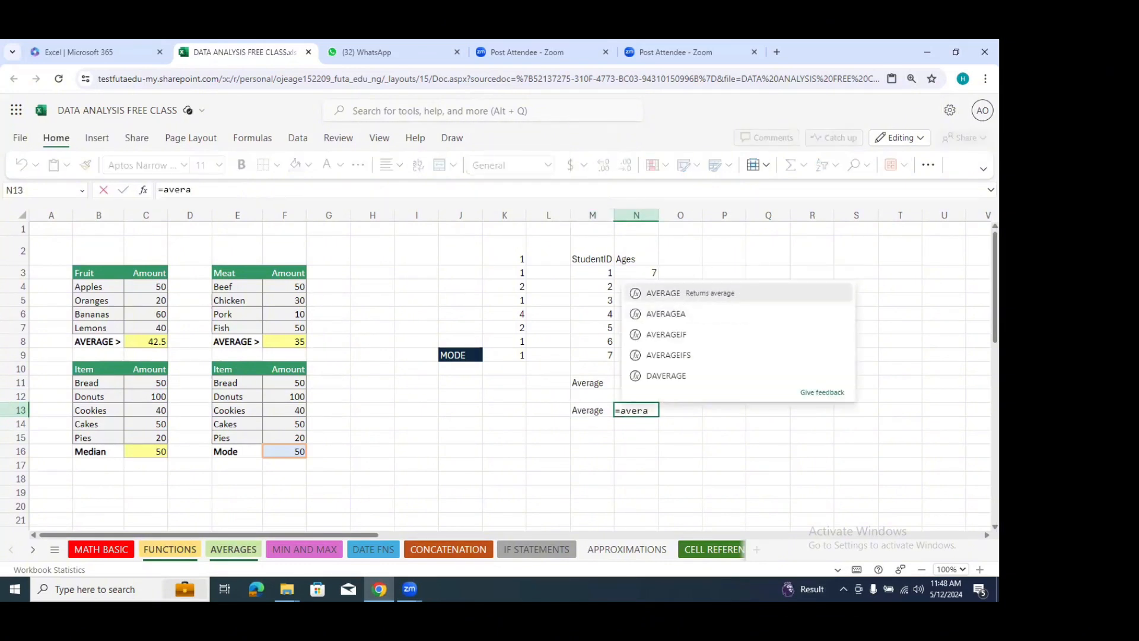
{"action": "left_click", "coordinate": [667, 286]}
{"action": "left_click_drag", "start_coordinate": [651, 272], "coordinate": [643, 358]}
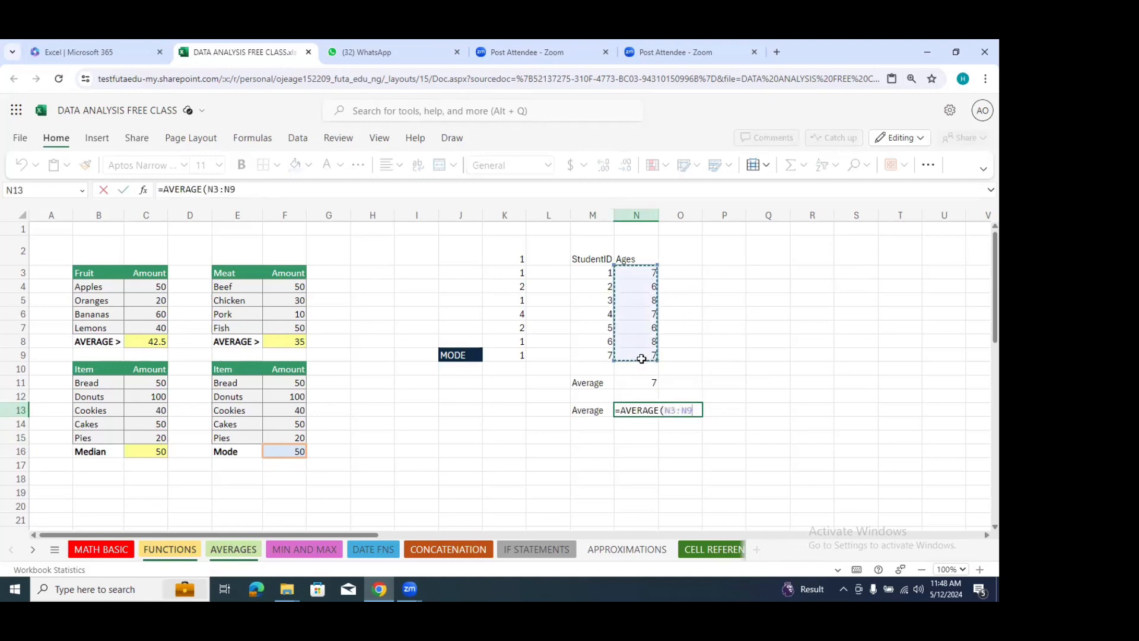
{"action": "key", "text": "Return"}
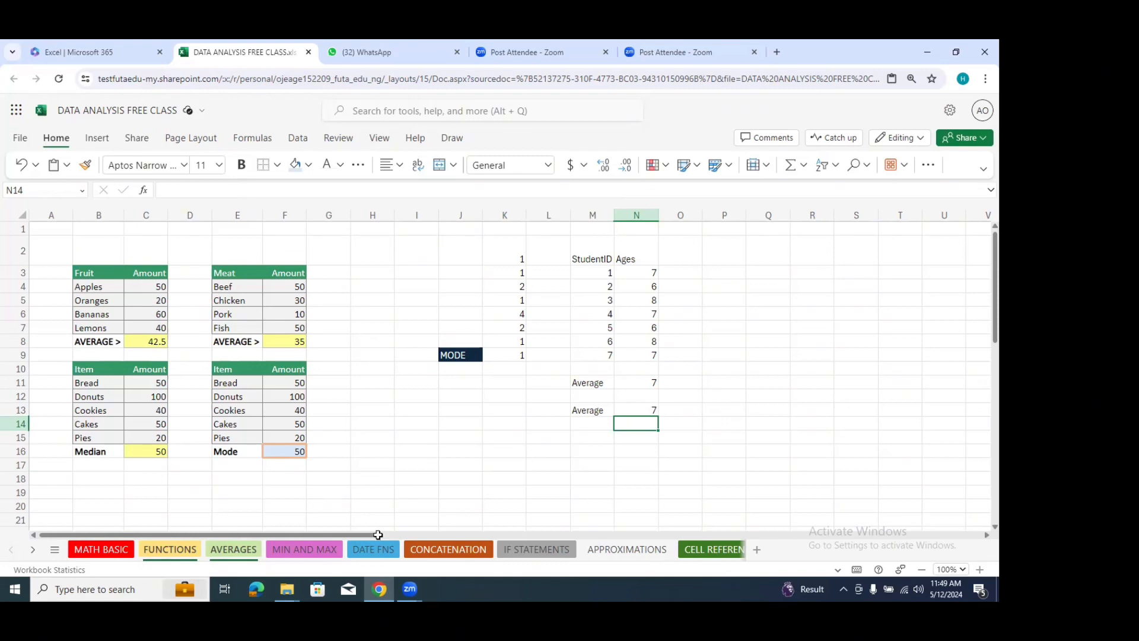
Step: Open the MIN AND MAX sheet and examine the Fruit table in B2:C6
{"action": "left_click", "coordinate": [305, 551]}
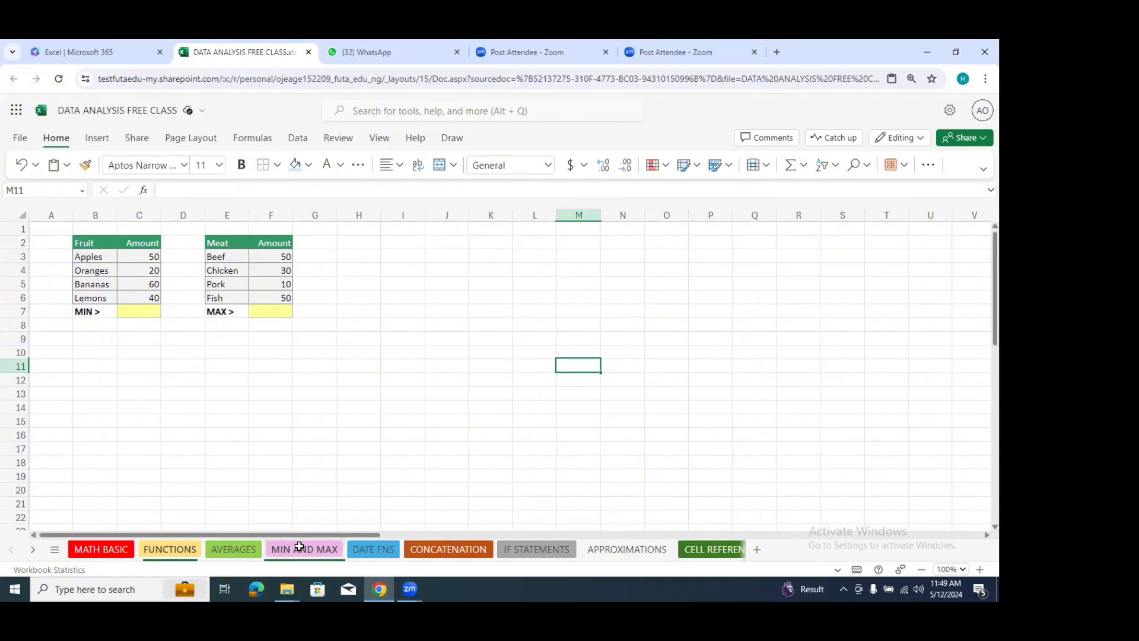
{"action": "left_click", "coordinate": [126, 311]}
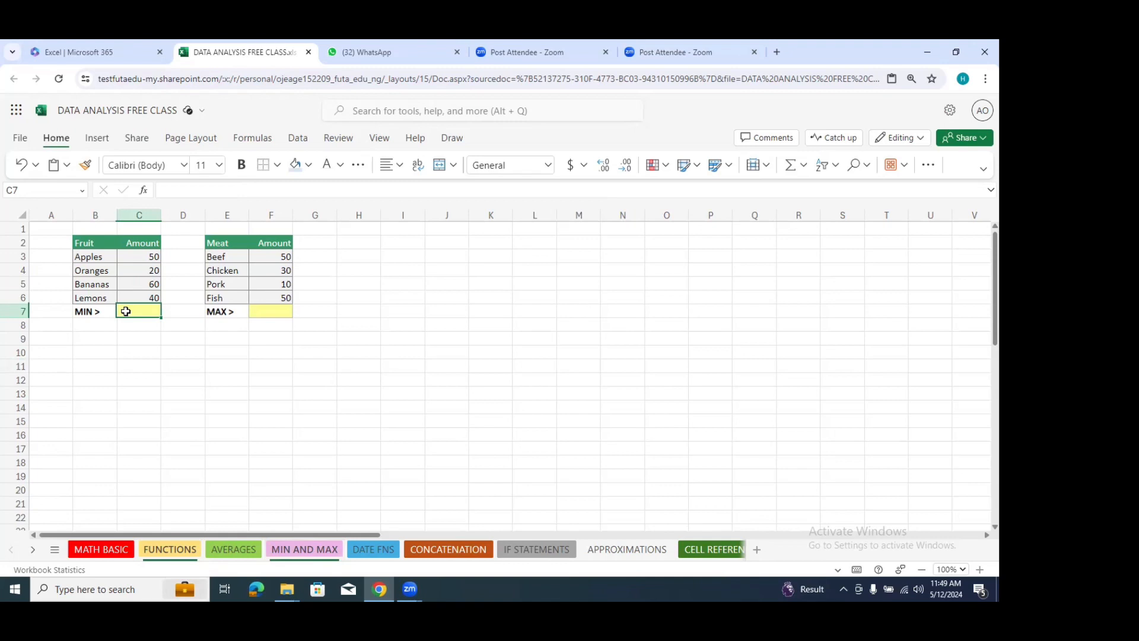
{"action": "left_click_drag", "start_coordinate": [90, 245], "coordinate": [153, 301]}
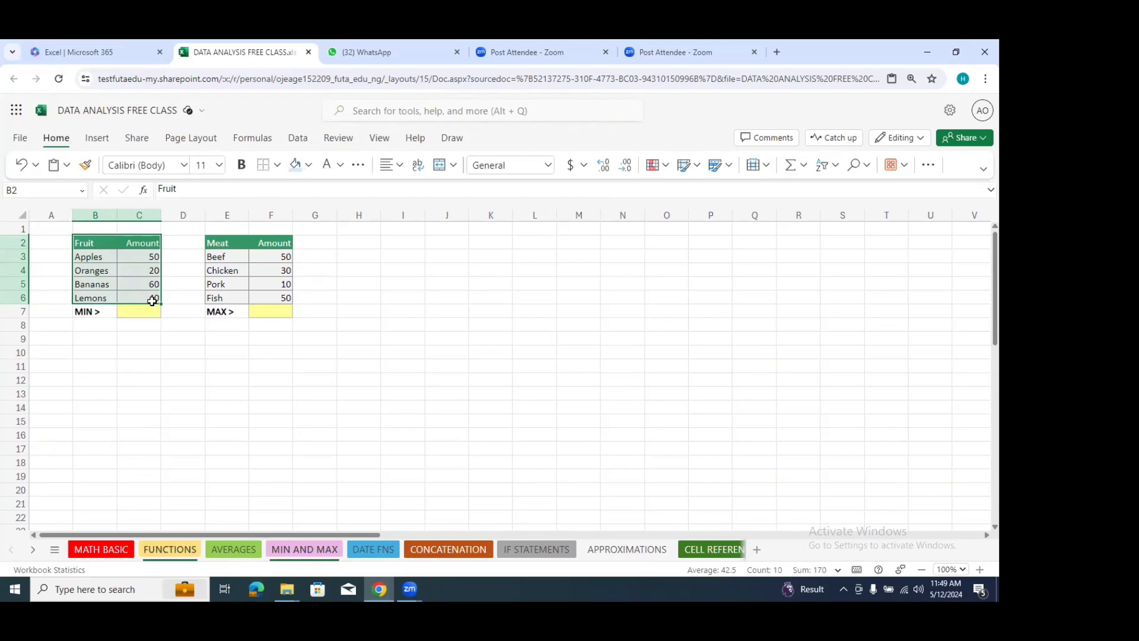
Step: Calculate the minimum of the Fruit amounts C3:C6 in cell C7 with the MIN function and review its formula
{"action": "left_click", "coordinate": [149, 309]}
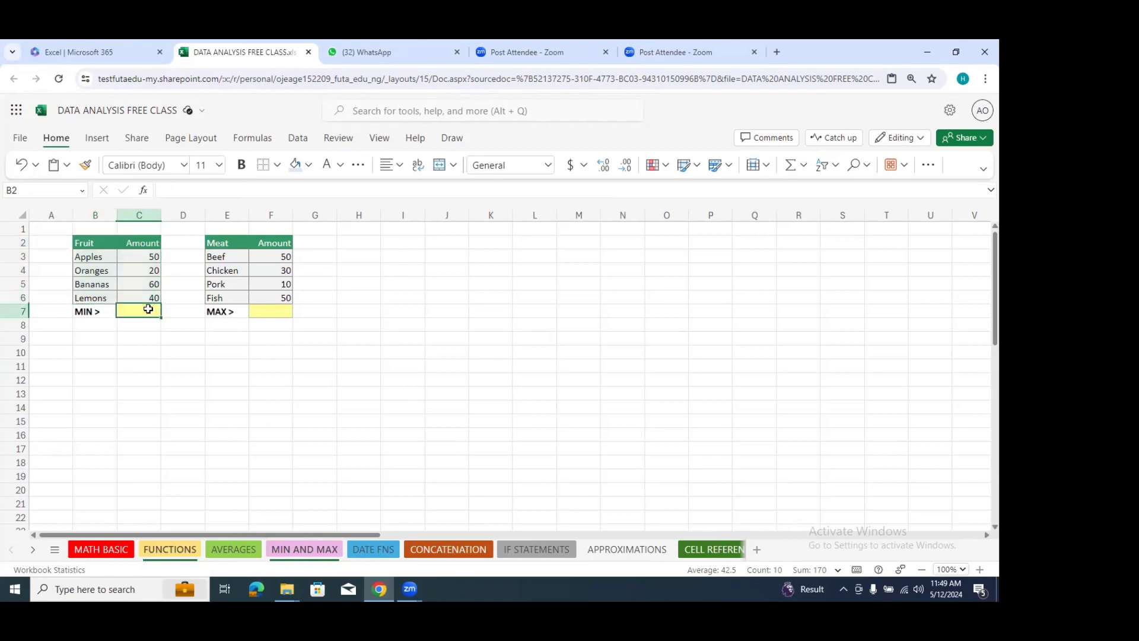
{"action": "type", "text": "=mi"}
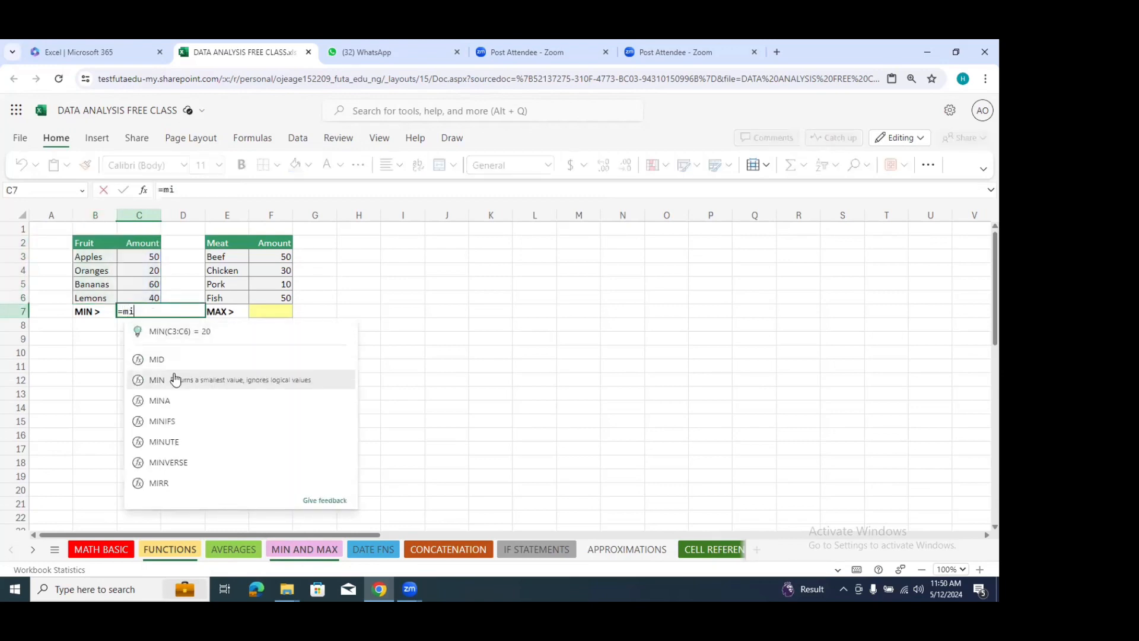
{"action": "left_click", "coordinate": [153, 379]}
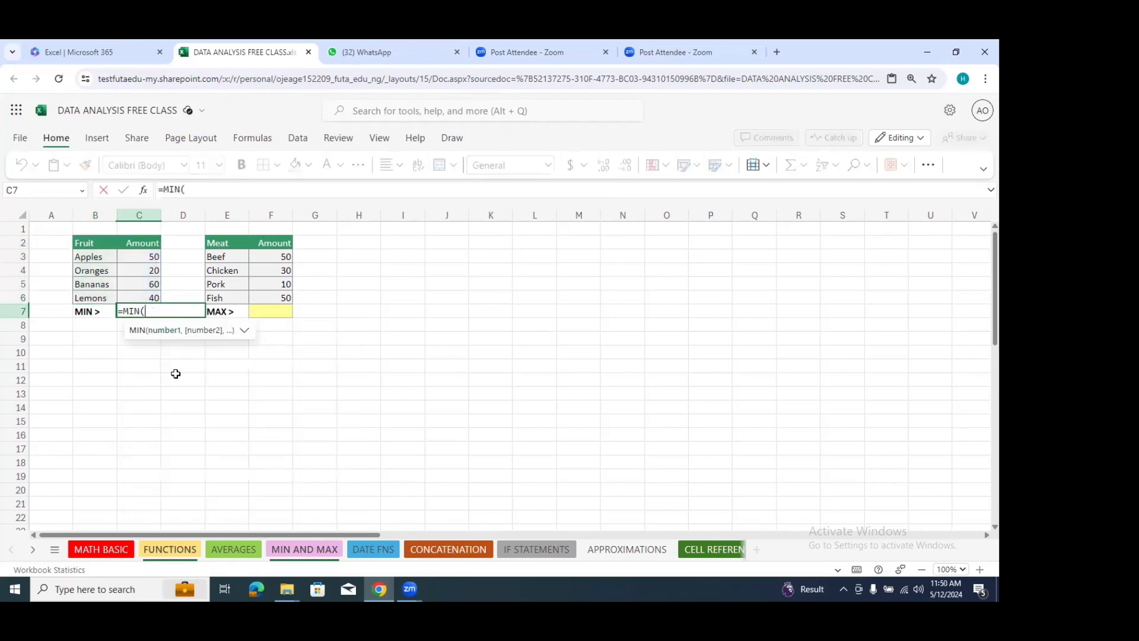
{"action": "left_click_drag", "start_coordinate": [153, 257], "coordinate": [152, 296]}
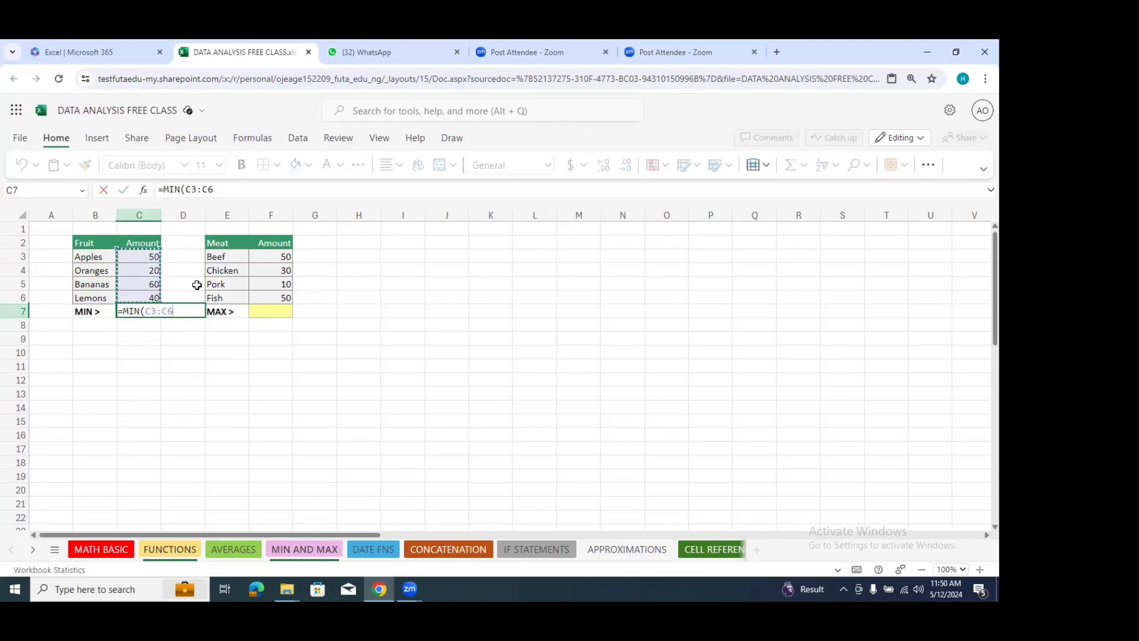
{"action": "key", "text": "Return"}
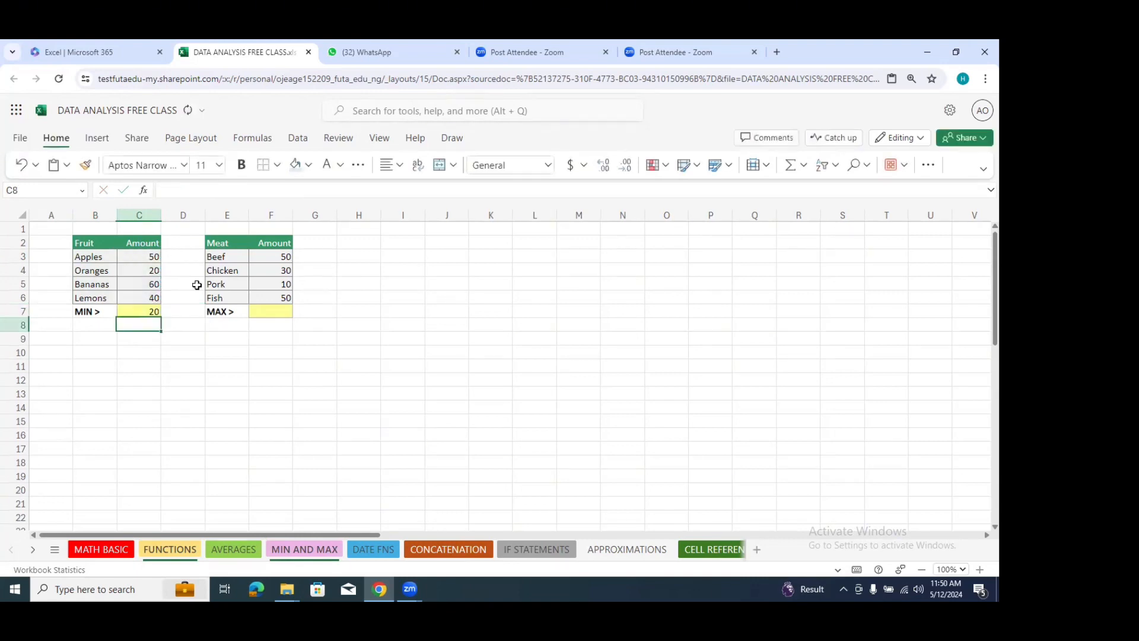
{"action": "left_click", "coordinate": [152, 311]}
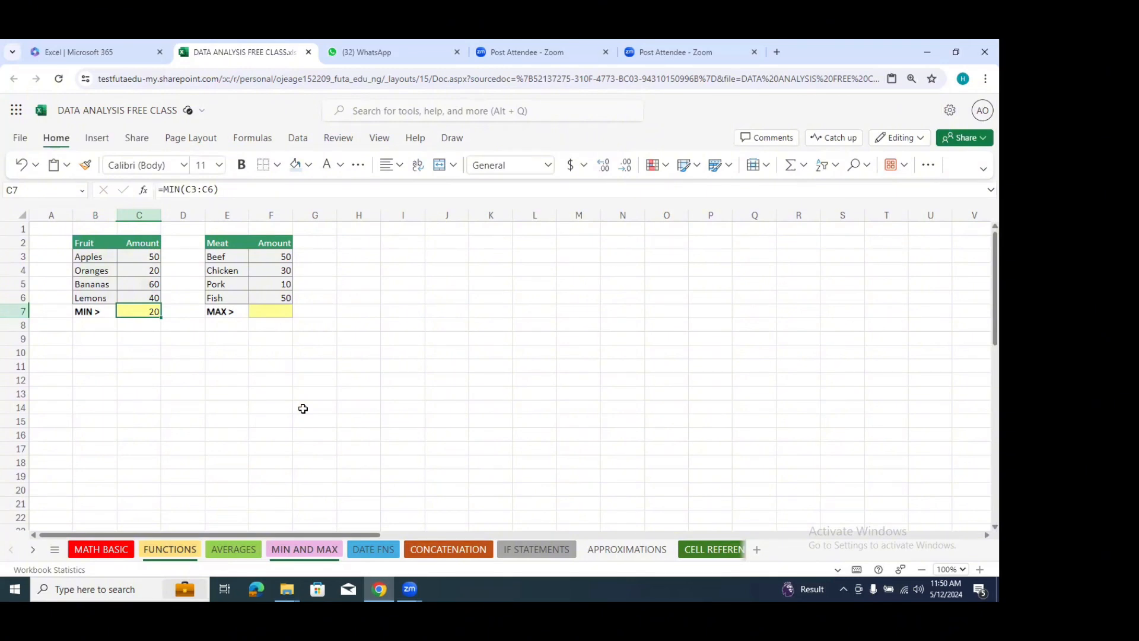
Step: Calculate the maximum of the Meat amounts F3:F6 in cell F7 with the MAX function
{"action": "left_click", "coordinate": [271, 311]}
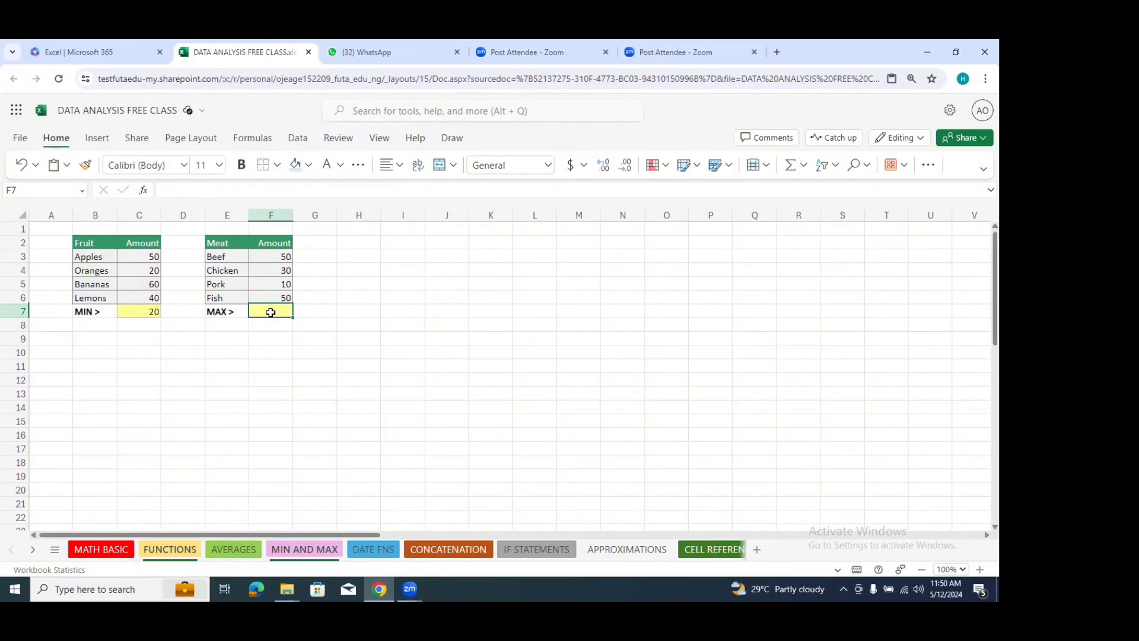
{"action": "type", "text": "=max"}
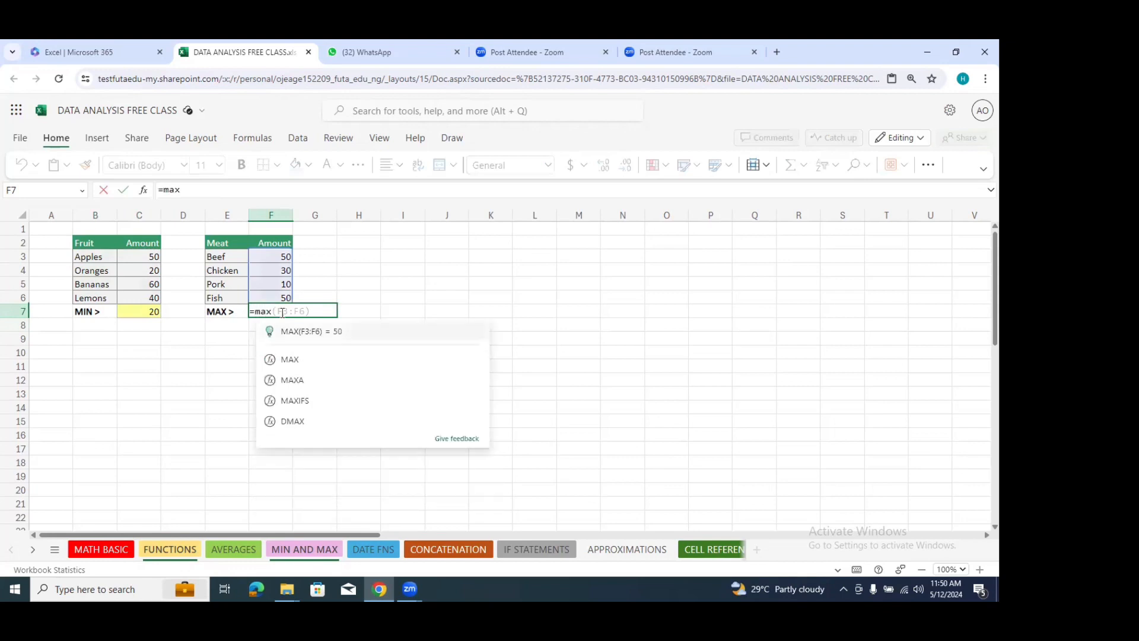
{"action": "left_click", "coordinate": [285, 359]}
{"action": "left_click_drag", "start_coordinate": [280, 255], "coordinate": [282, 300]}
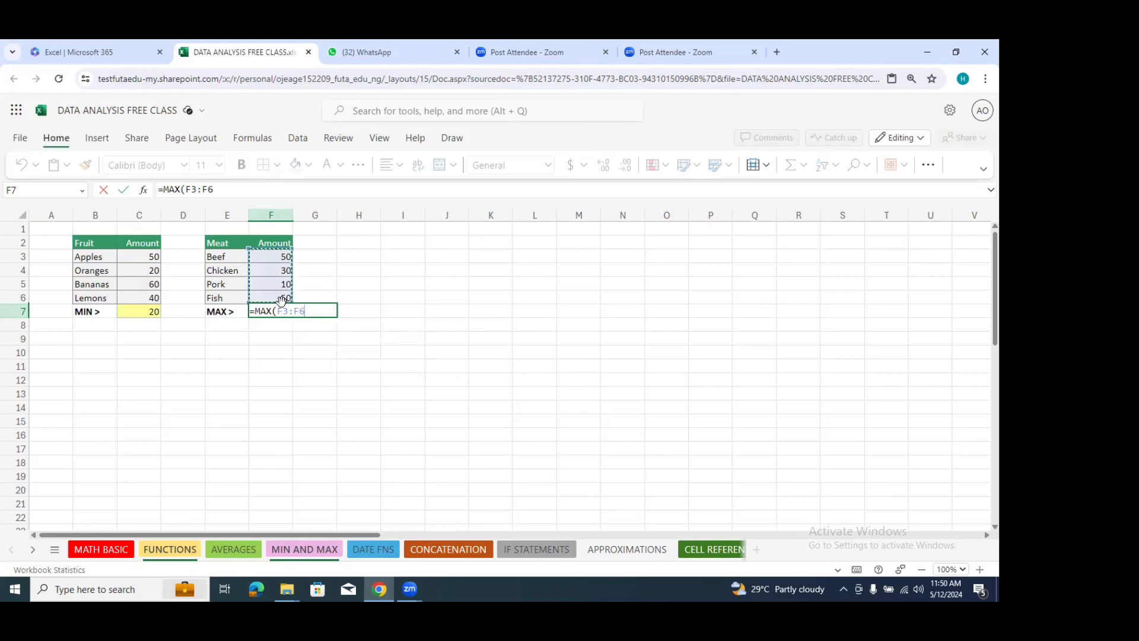
{"action": "key", "text": "Return"}
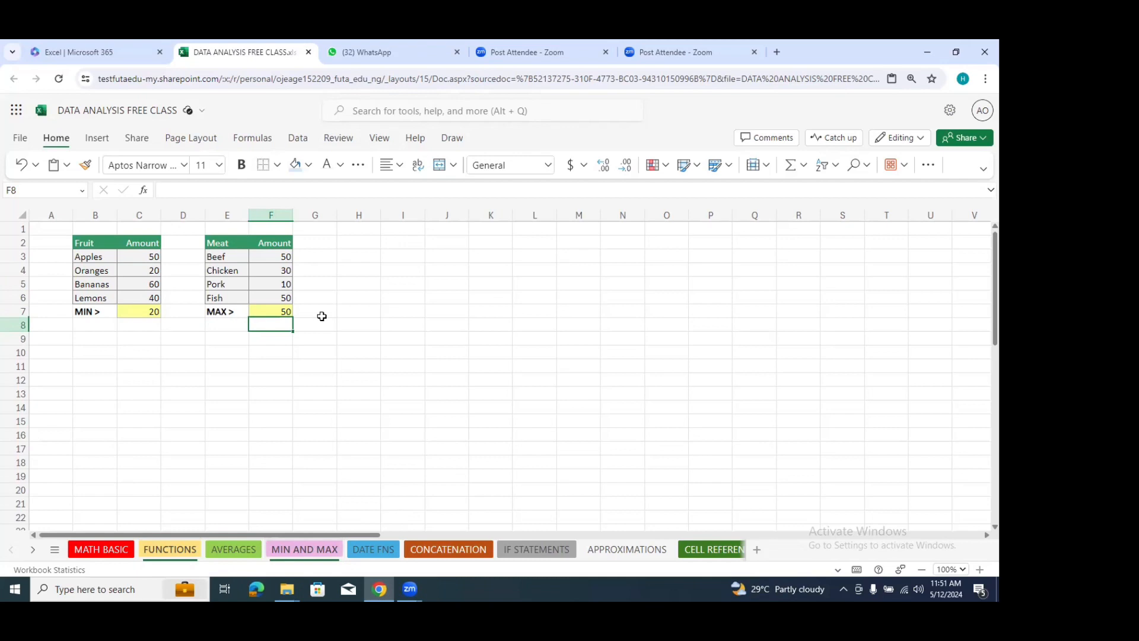
Step: Clear the MAX formula in cell F7 and the MIN formula in cell C7
{"action": "left_click", "coordinate": [283, 309]}
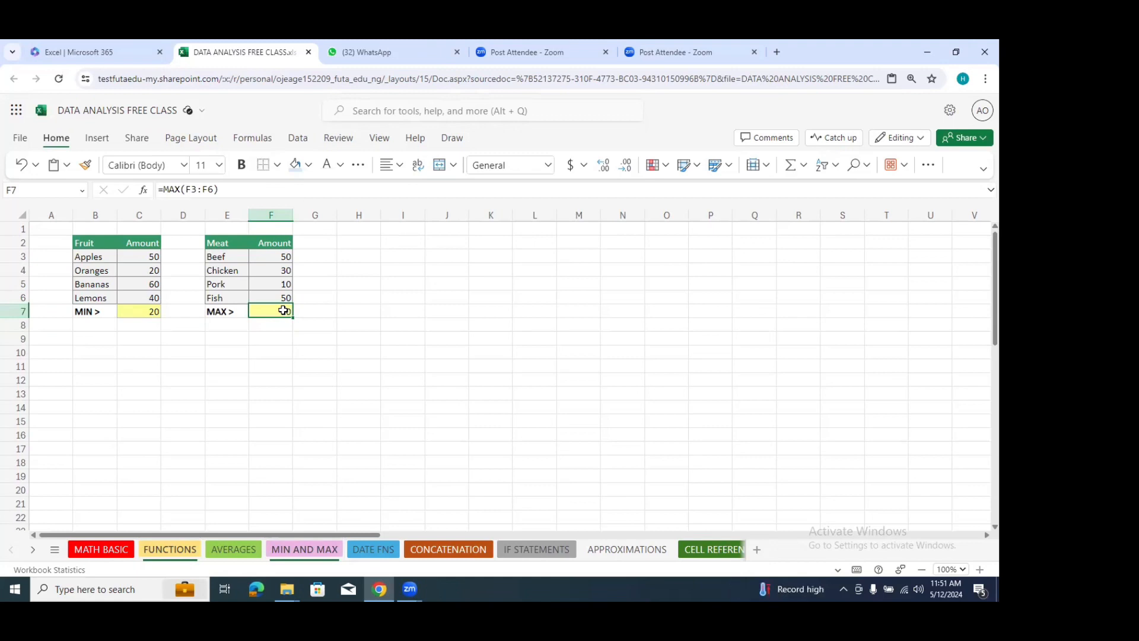
{"action": "key", "text": "Delete"}
{"action": "left_click", "coordinate": [152, 313]}
{"action": "key", "text": "Delete"}
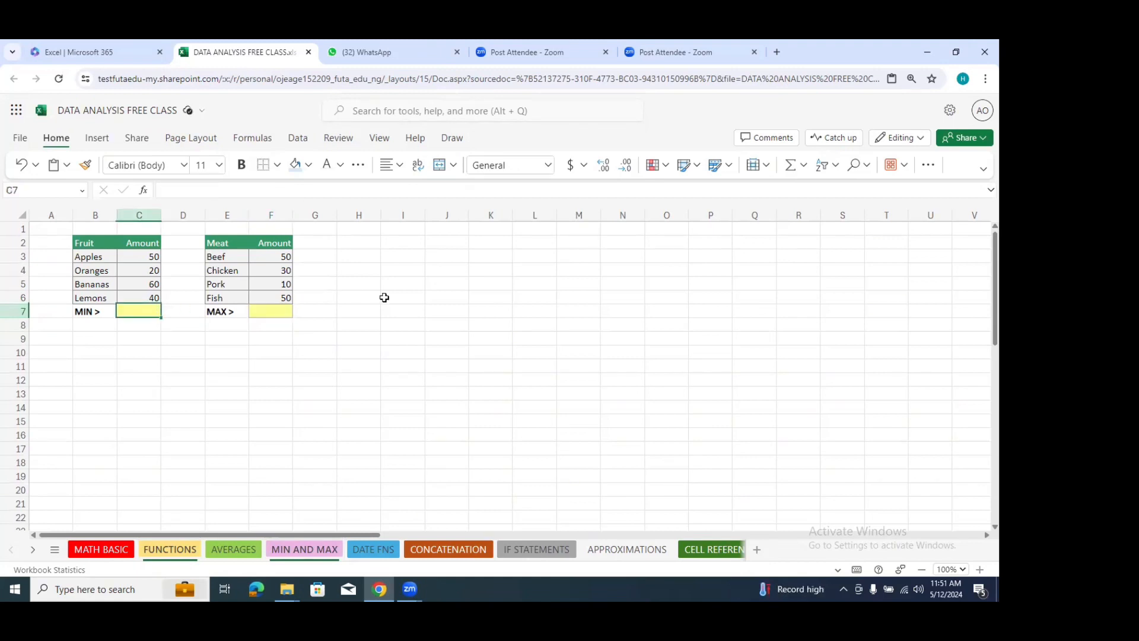
Step: Enter the numbers 1, 2, 3 and 4 down column J in cells J2:J5
{"action": "left_click", "coordinate": [399, 294]}
{"action": "left_click", "coordinate": [458, 231]}
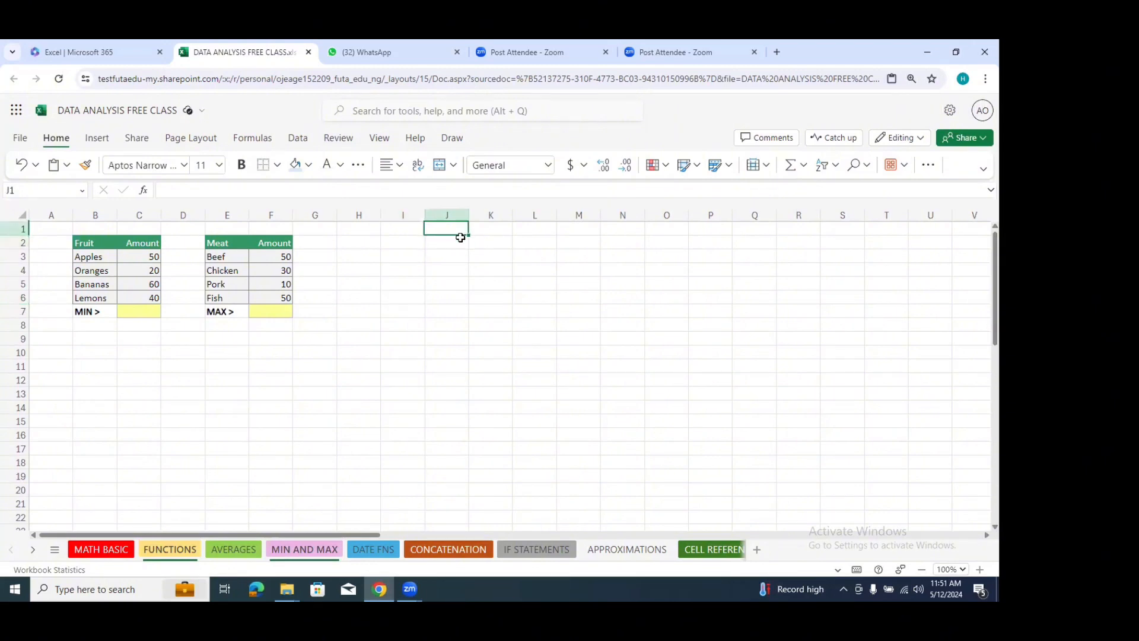
{"action": "left_click", "coordinate": [460, 237]}
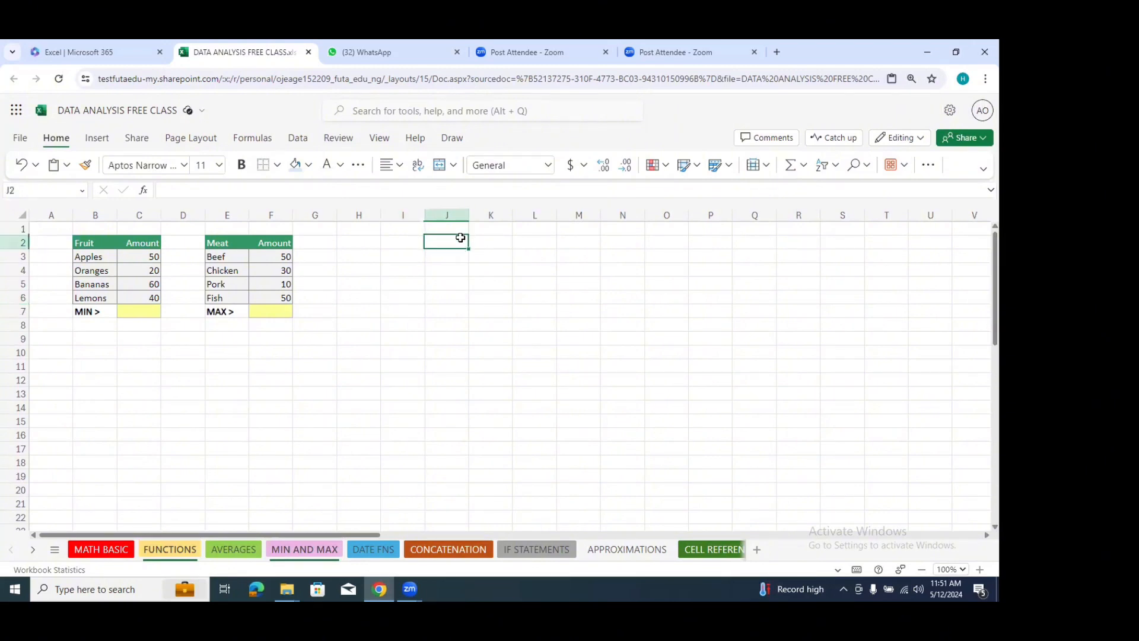
{"action": "type", "text": "1"}
{"action": "key", "text": "Return"}
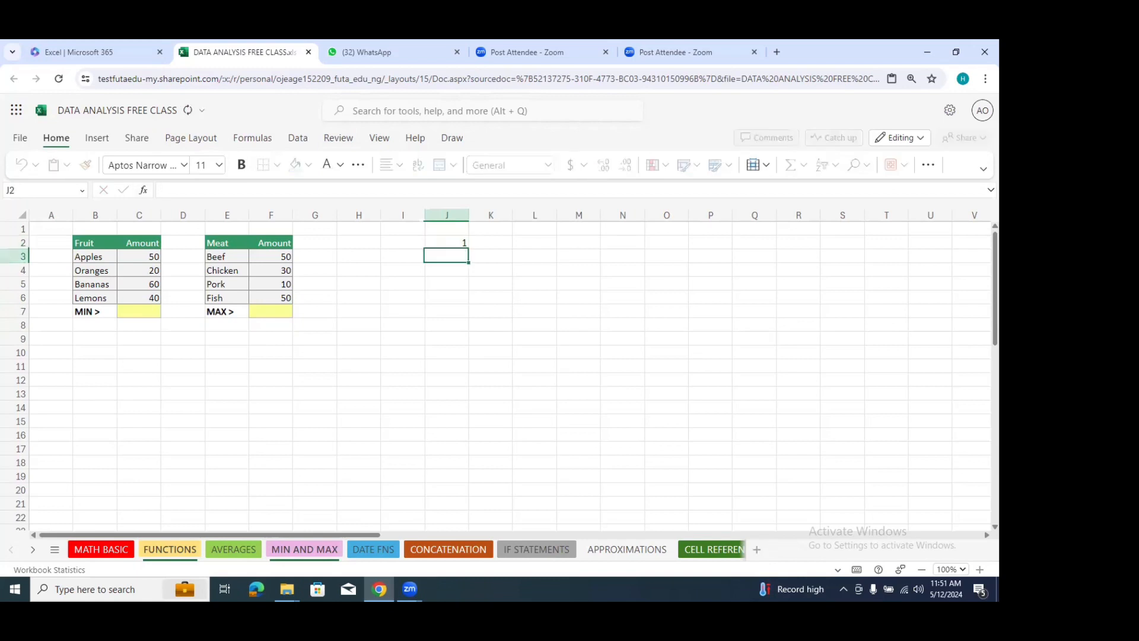
{"action": "type", "text": "2"}
{"action": "key", "text": "Return"}
{"action": "type", "text": "3"}
{"action": "key", "text": "Return"}
{"action": "type", "text": "4"}
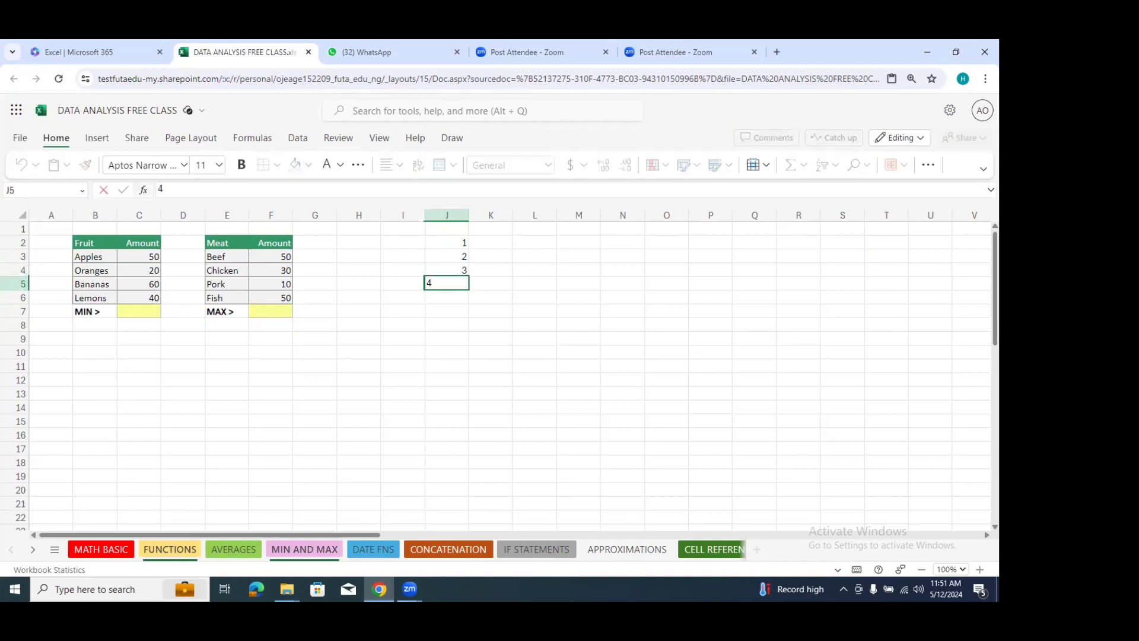
Step: Extend the number series in column J up to 10 in cell J11, clearing cell J12 below it
{"action": "left_click_drag", "start_coordinate": [466, 244], "coordinate": [466, 379]}
{"action": "left_click", "coordinate": [493, 381]}
{"action": "left_click", "coordinate": [464, 380]}
{"action": "key", "text": "Delete"}
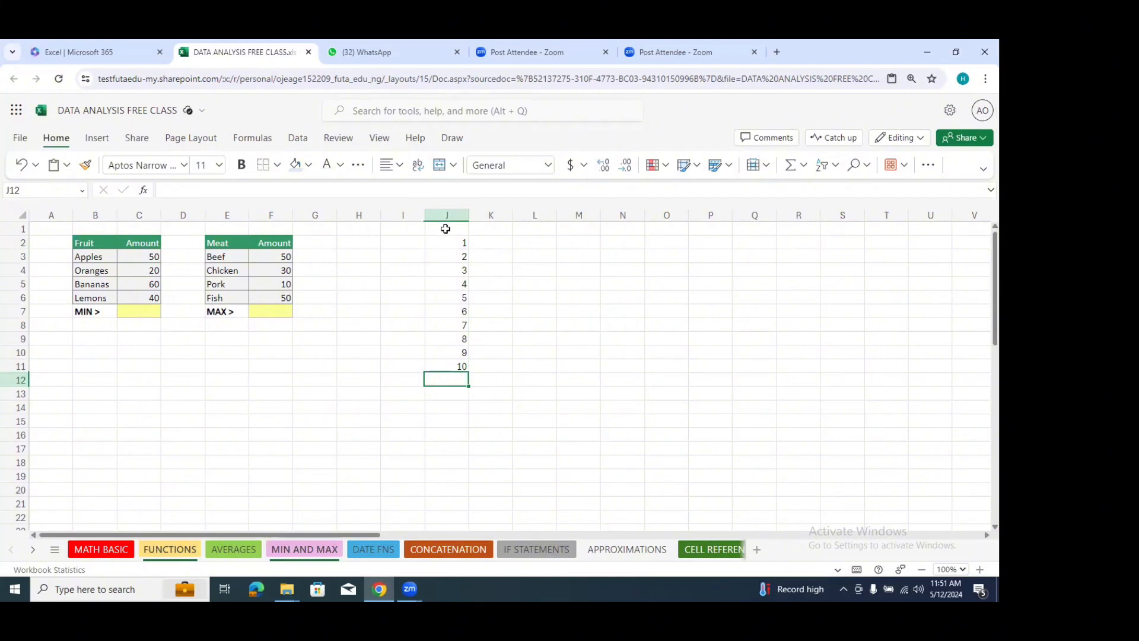
Step: Add the heading Numbers in cell J1 above the series
{"action": "left_click", "coordinate": [448, 229]}
{"action": "type", "text": "Num"}
{"action": "type", "text": "bers"}
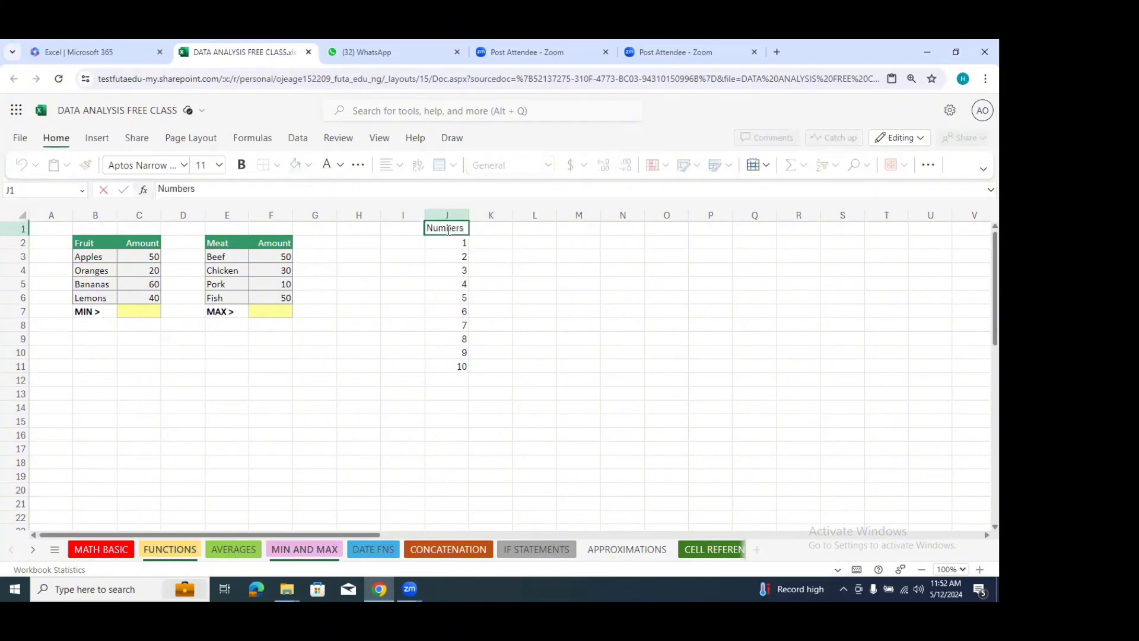
{"action": "left_click", "coordinate": [516, 246]}
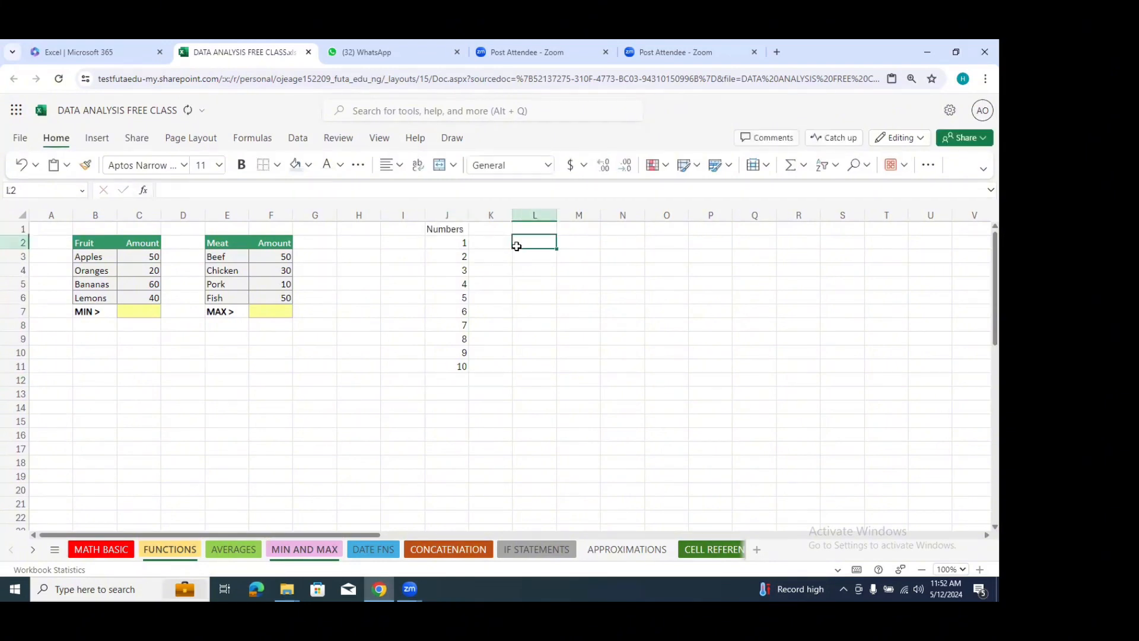
Step: Fill cell J2 with standard red and select cell J11 at the end of the series
{"action": "left_click", "coordinate": [461, 245]}
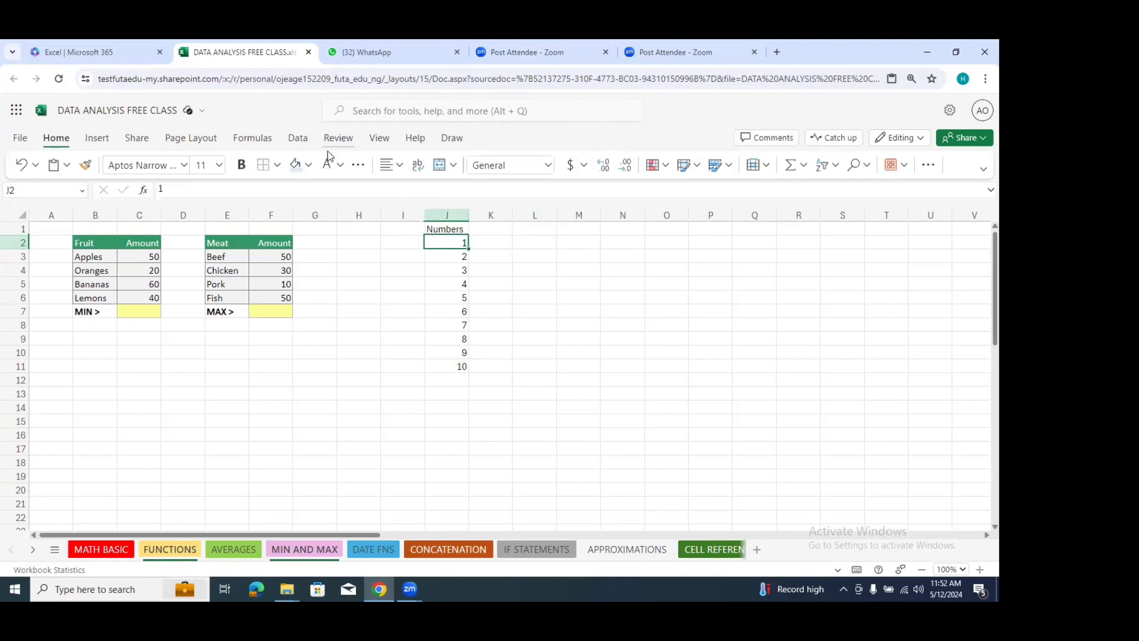
{"action": "left_click", "coordinate": [297, 167]}
{"action": "left_click", "coordinate": [447, 371]}
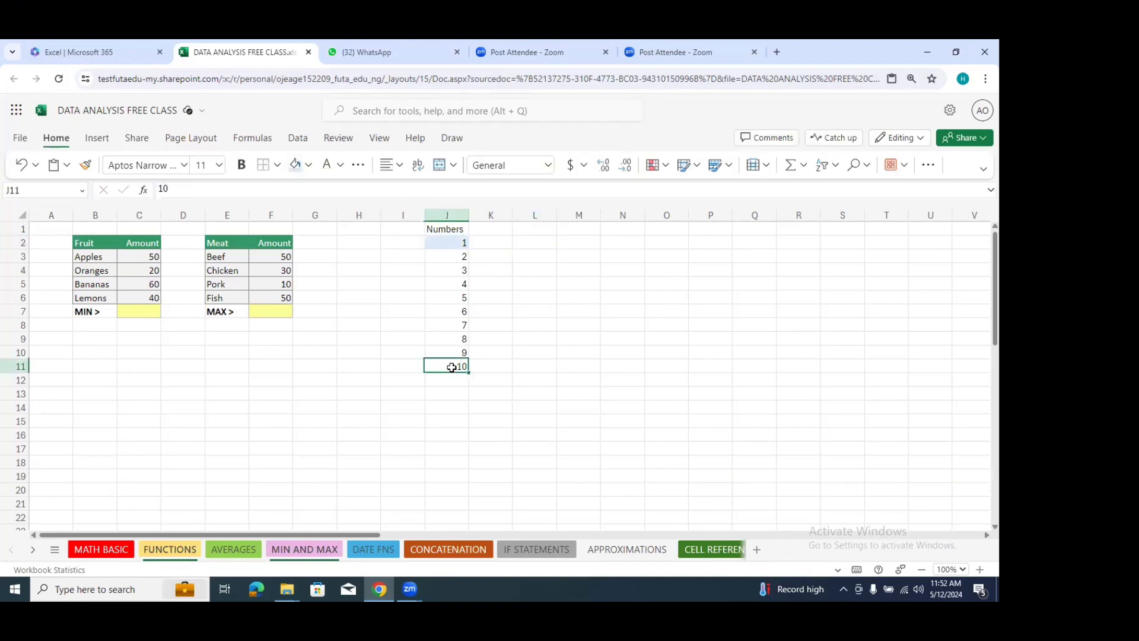
{"action": "left_click", "coordinate": [439, 244]}
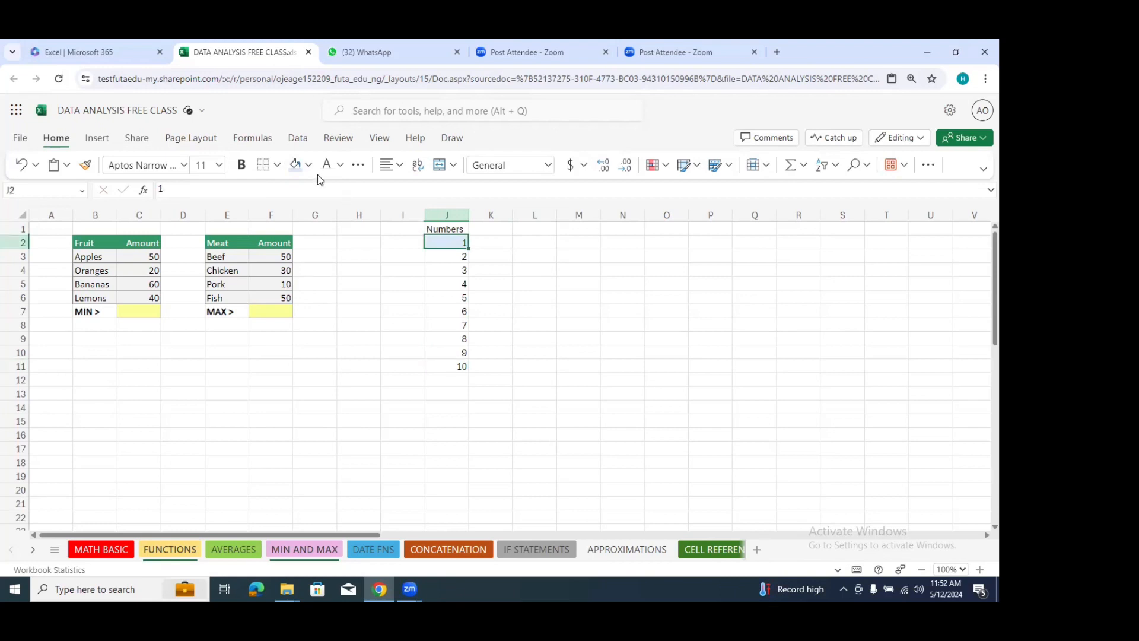
{"action": "left_click", "coordinate": [308, 165]}
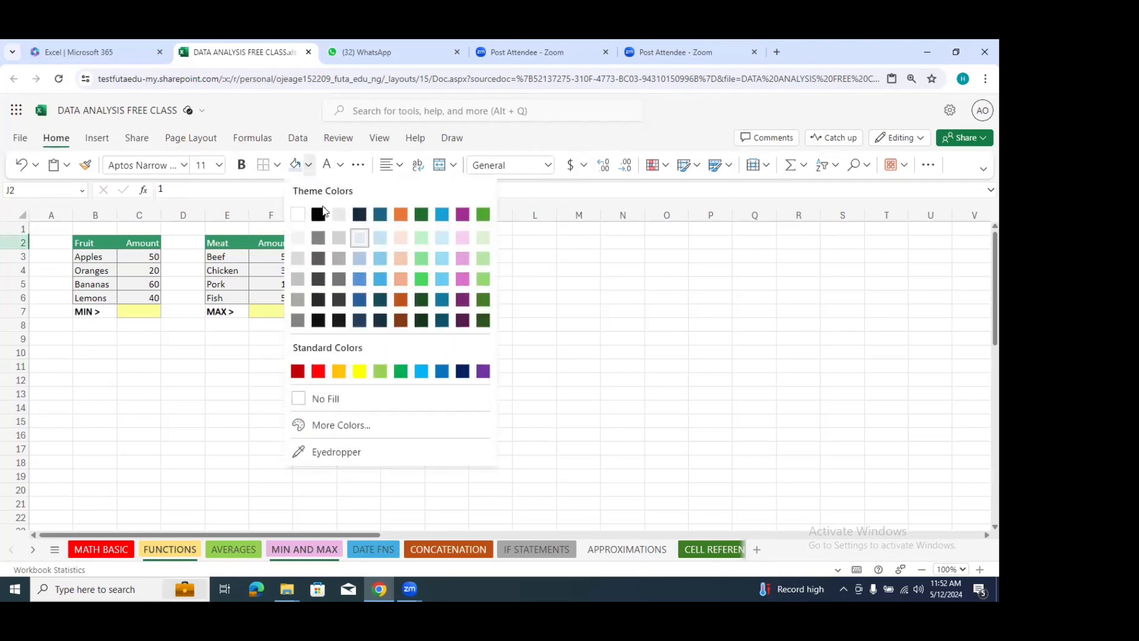
{"action": "left_click", "coordinate": [318, 371]}
{"action": "left_click", "coordinate": [460, 368]}
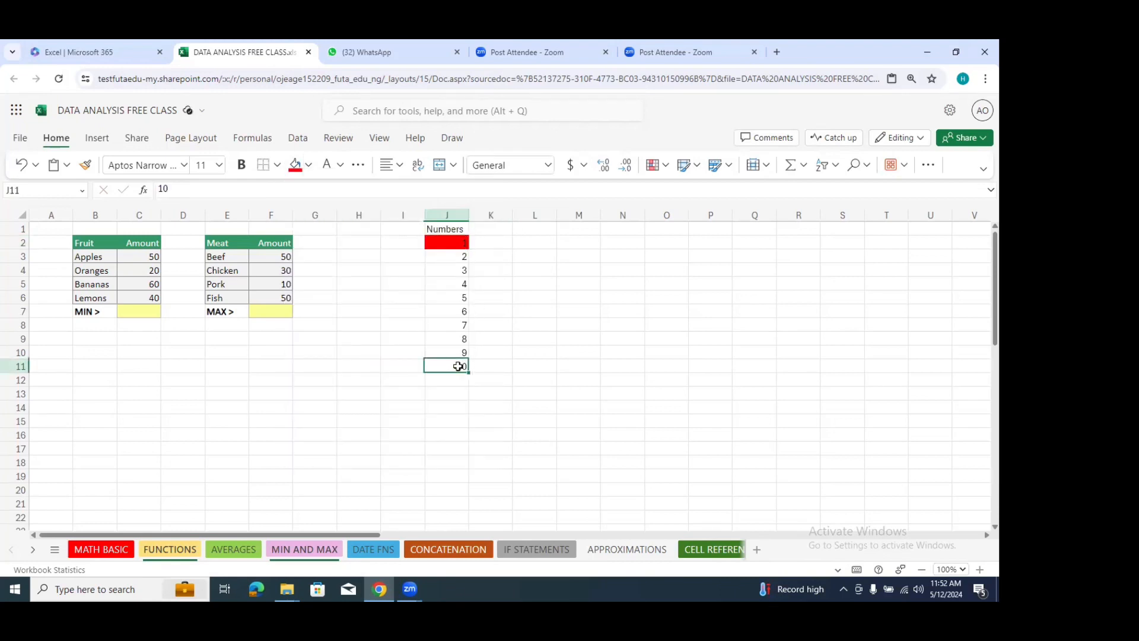
Step: Fill cell J11, the last number in the series, with the light green theme colour
{"action": "left_click", "coordinate": [308, 165]}
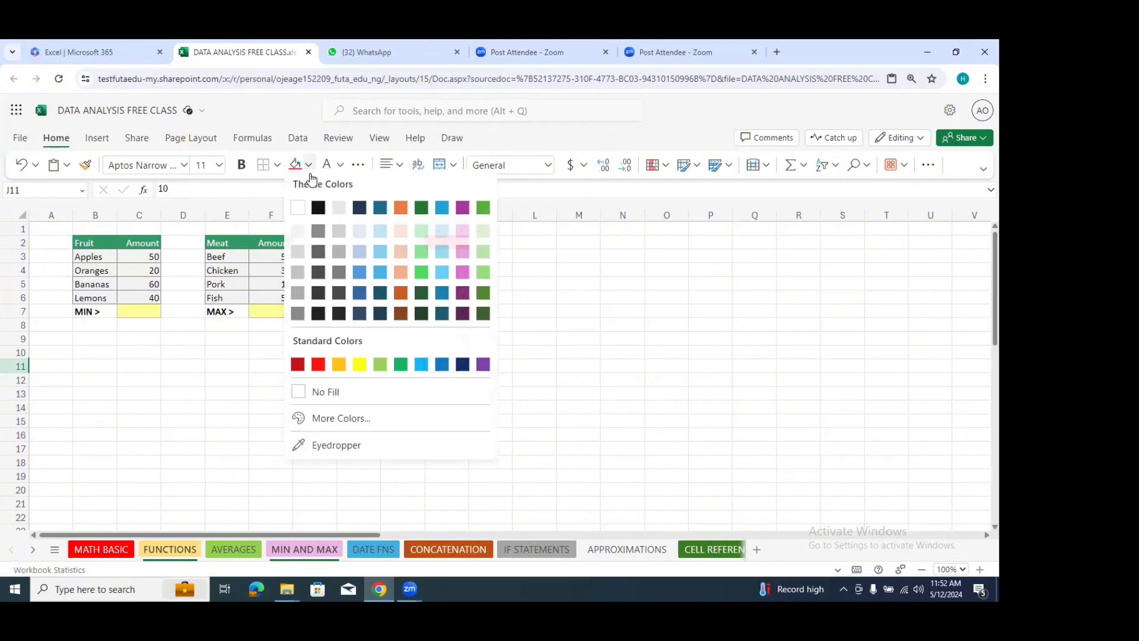
{"action": "left_click", "coordinate": [482, 214]}
{"action": "left_click", "coordinate": [547, 311]}
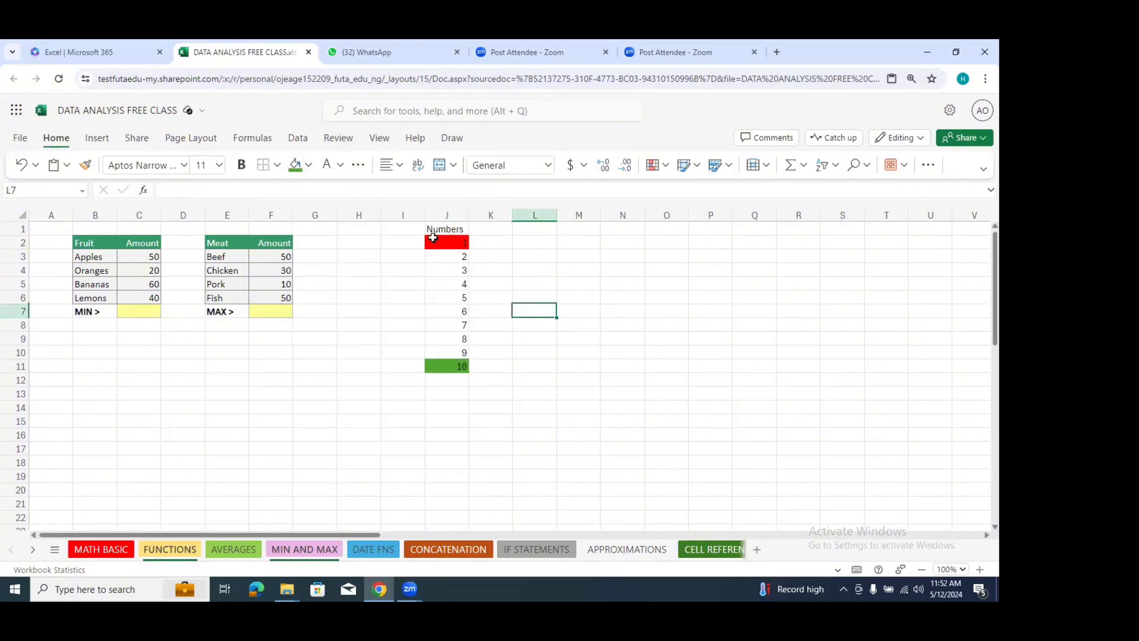
Step: Label the ends of the number series with Min in cell I2 and Max in cell I11
{"action": "left_click", "coordinate": [408, 245]}
{"action": "type", "text": "Min"}
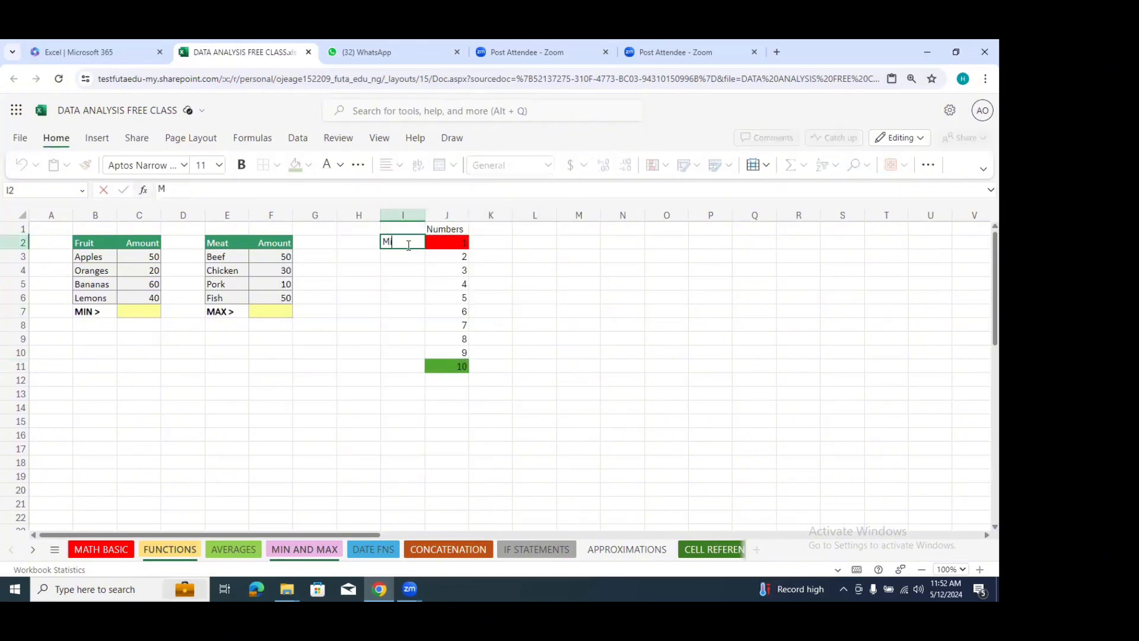
{"action": "left_click", "coordinate": [398, 366]}
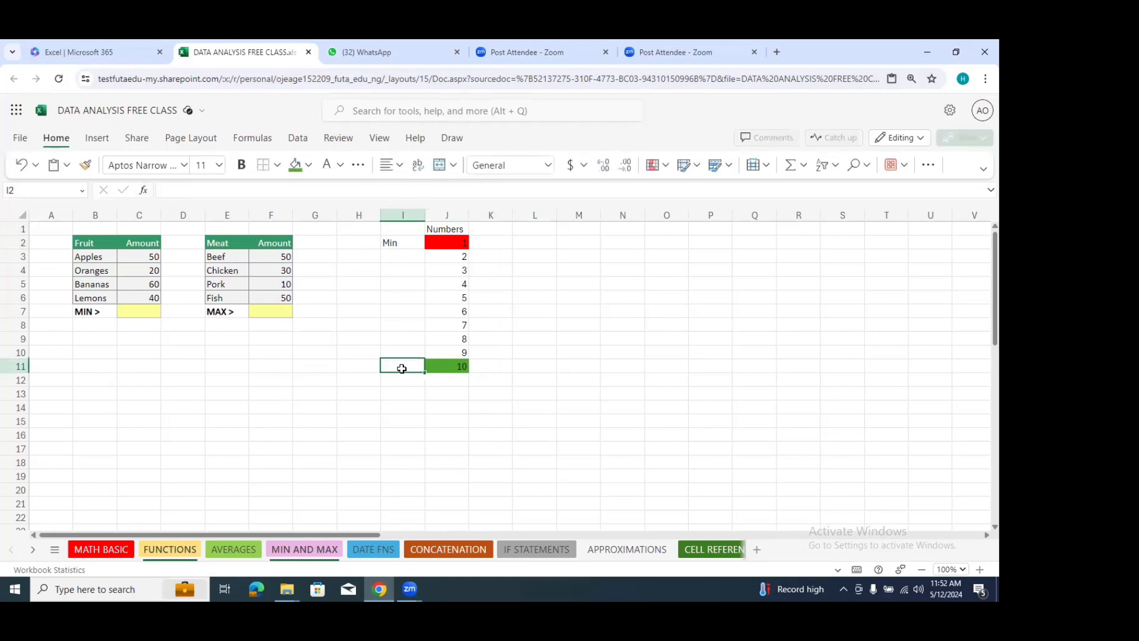
{"action": "type", "text": "Max"}
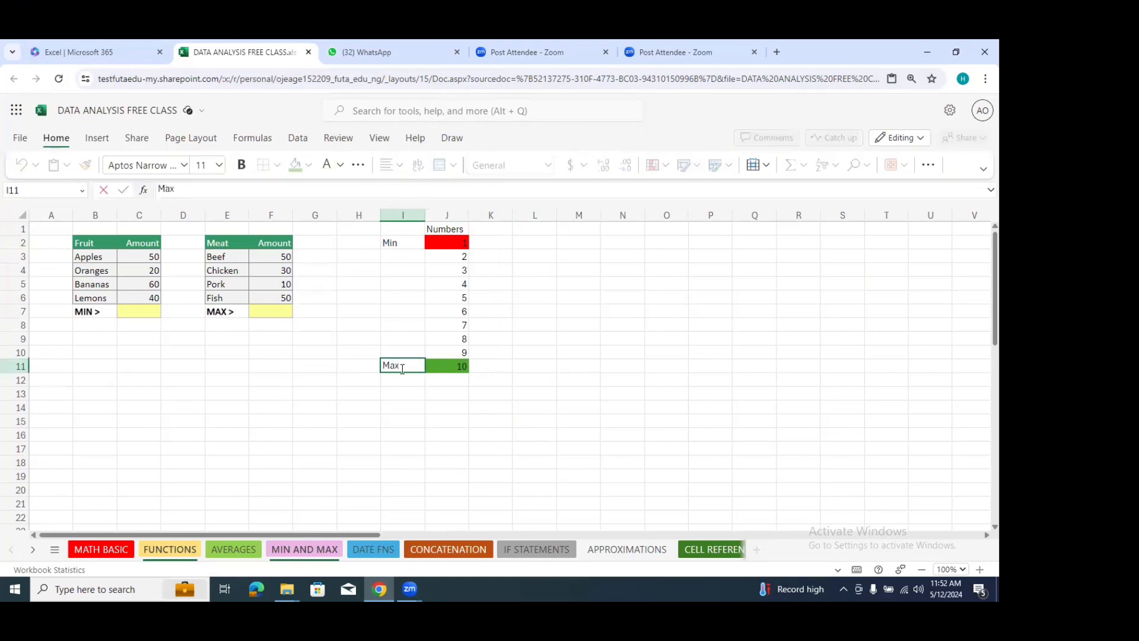
{"action": "left_click", "coordinate": [584, 280]}
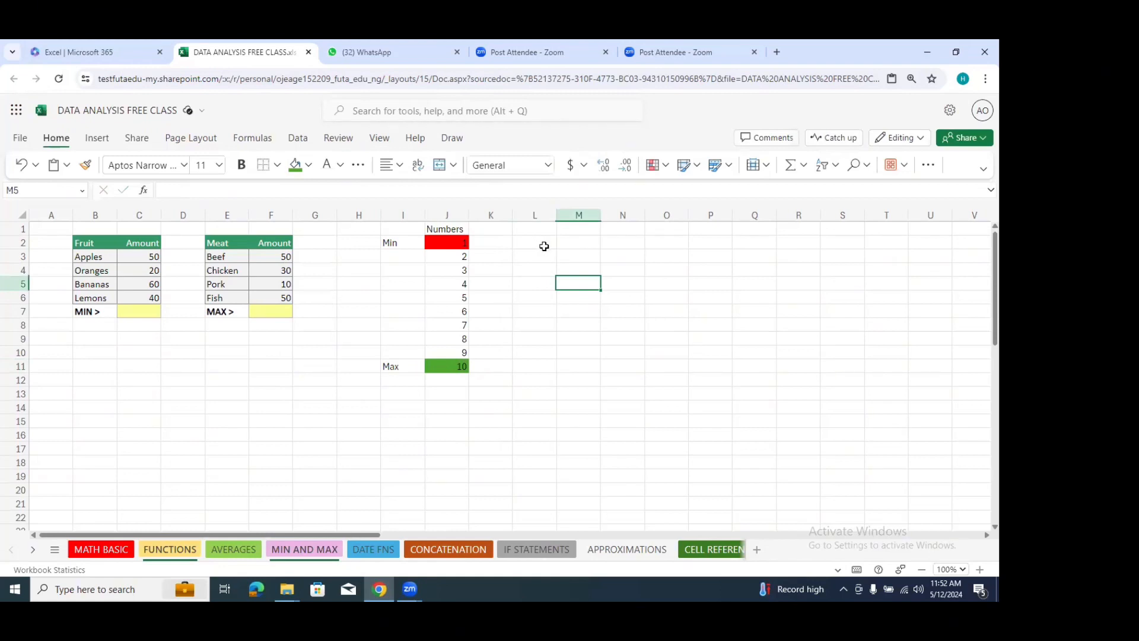
Step: Enter the label Minimum in cell H14 below the number series
{"action": "left_click", "coordinate": [396, 412]}
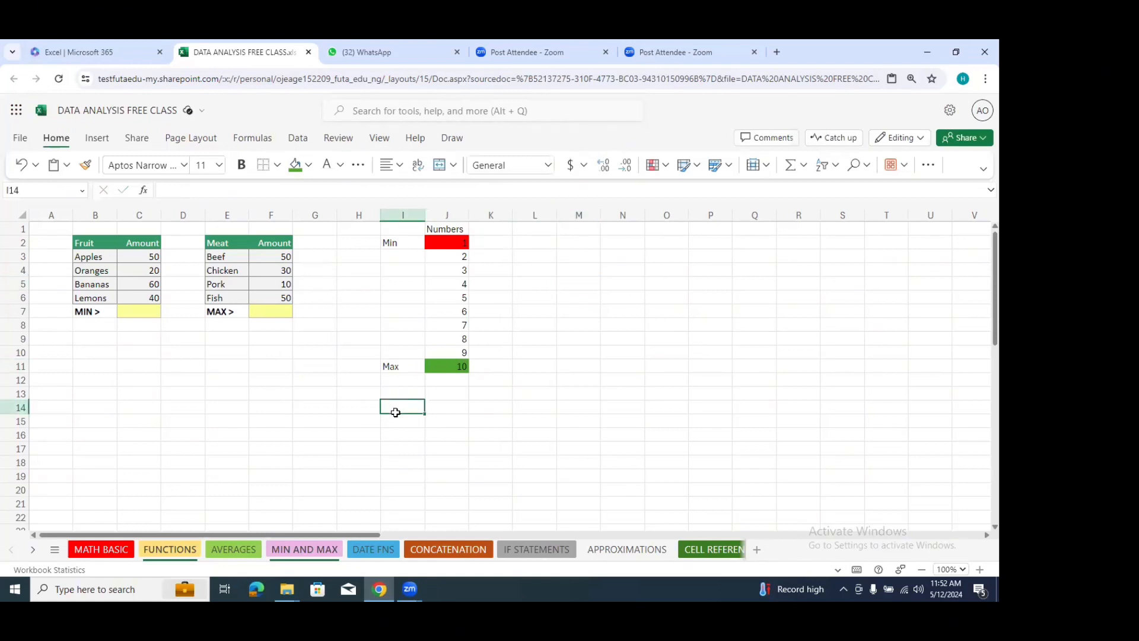
{"action": "left_click", "coordinate": [359, 412]}
{"action": "type", "text": "M"}
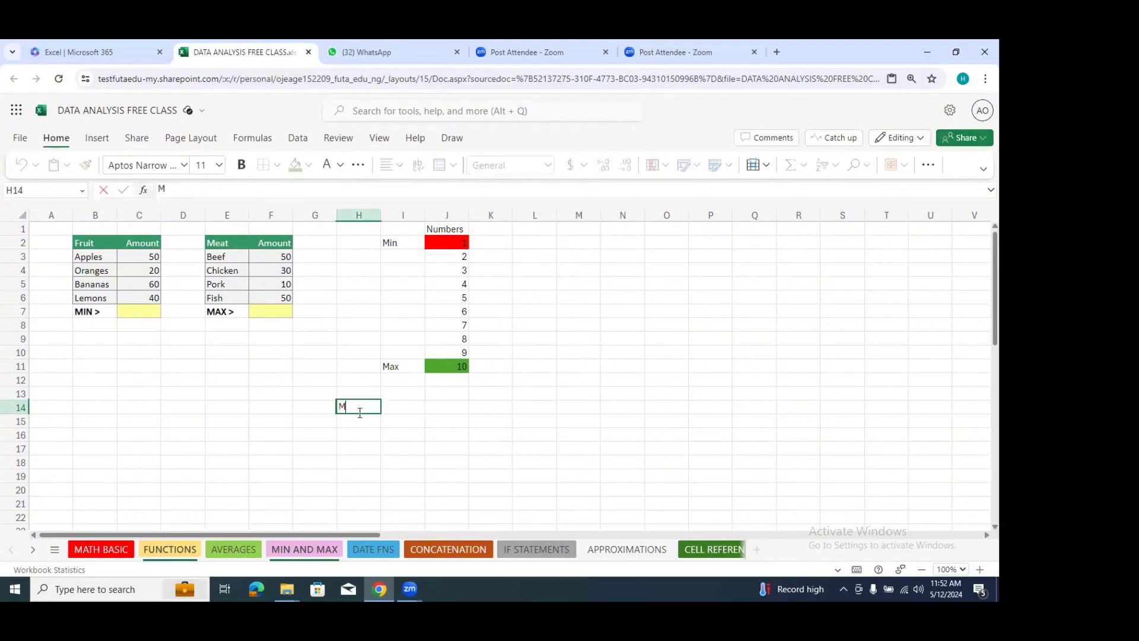
{"action": "type", "text": "in"}
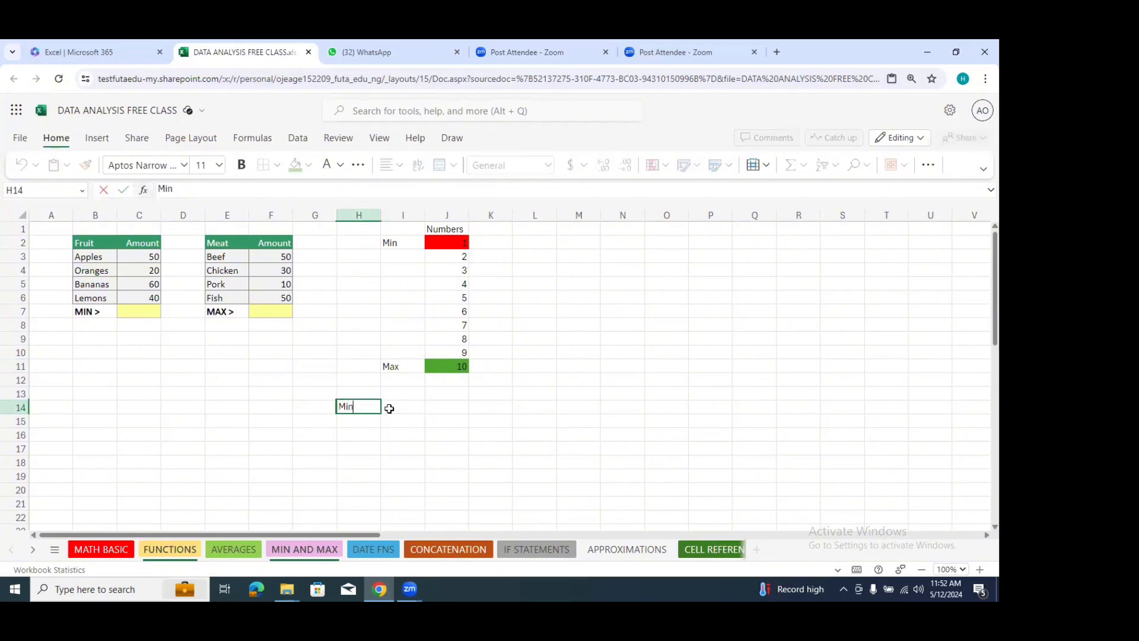
{"action": "type", "text": "imun"}
{"action": "key", "text": "BackSpace"}
{"action": "type", "text": "m"}
Step: Calculate the smallest number of the series in cell I14 with =MIN(J2:J11)
{"action": "left_click", "coordinate": [407, 408]}
{"action": "type", "text": "=min"}
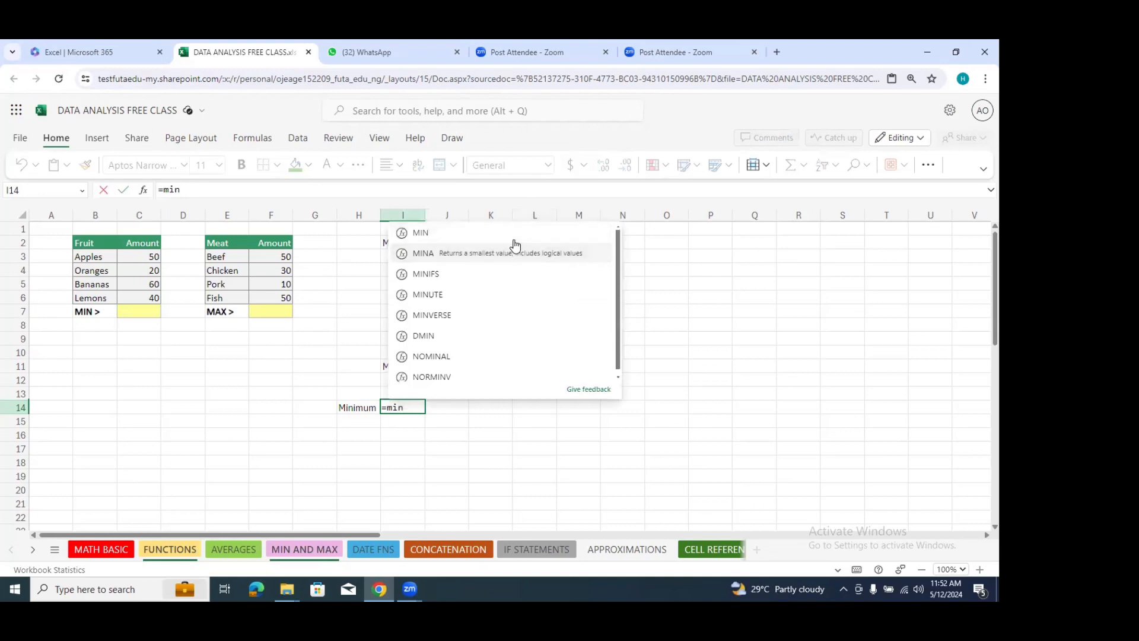
{"action": "left_click", "coordinate": [509, 232]}
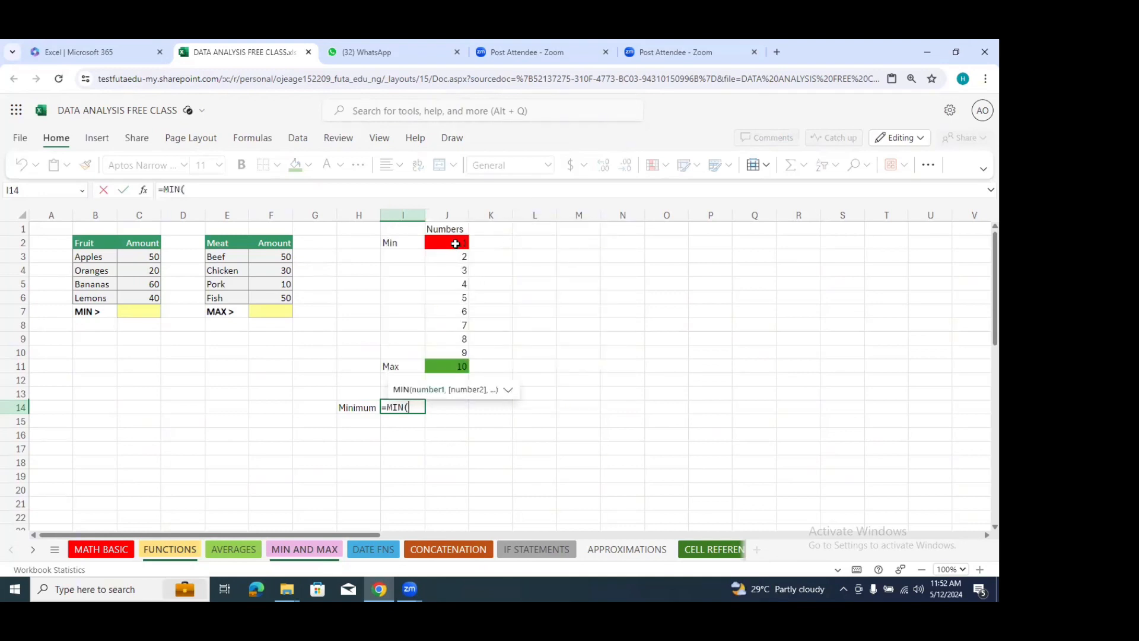
{"action": "left_click_drag", "start_coordinate": [455, 244], "coordinate": [446, 360]}
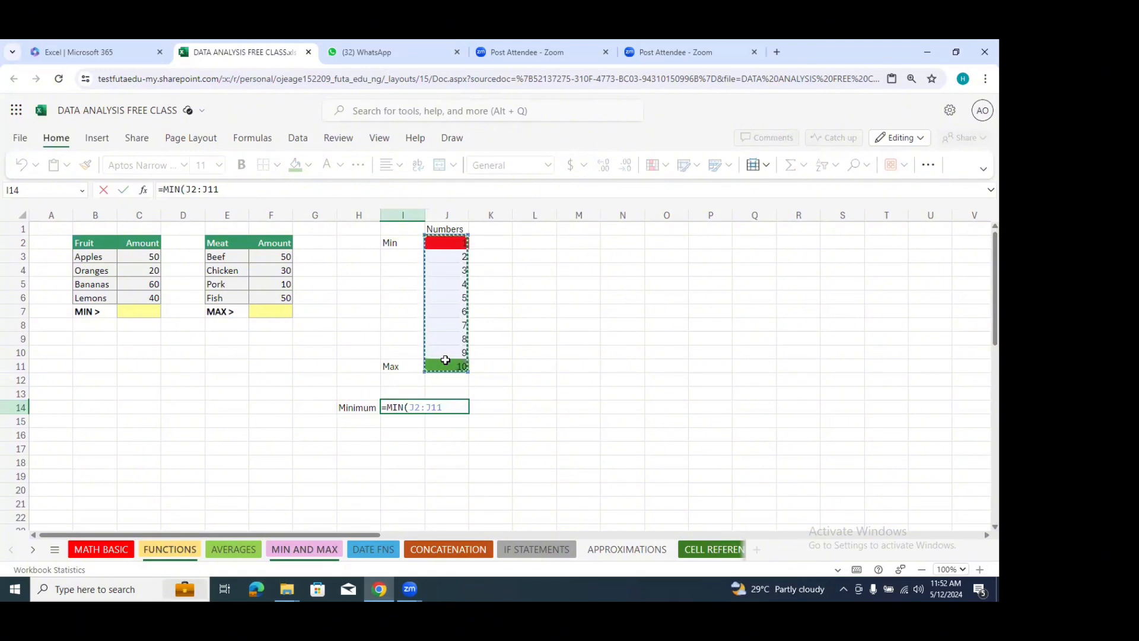
{"action": "type", "text": ")"}
{"action": "key", "text": "Return"}
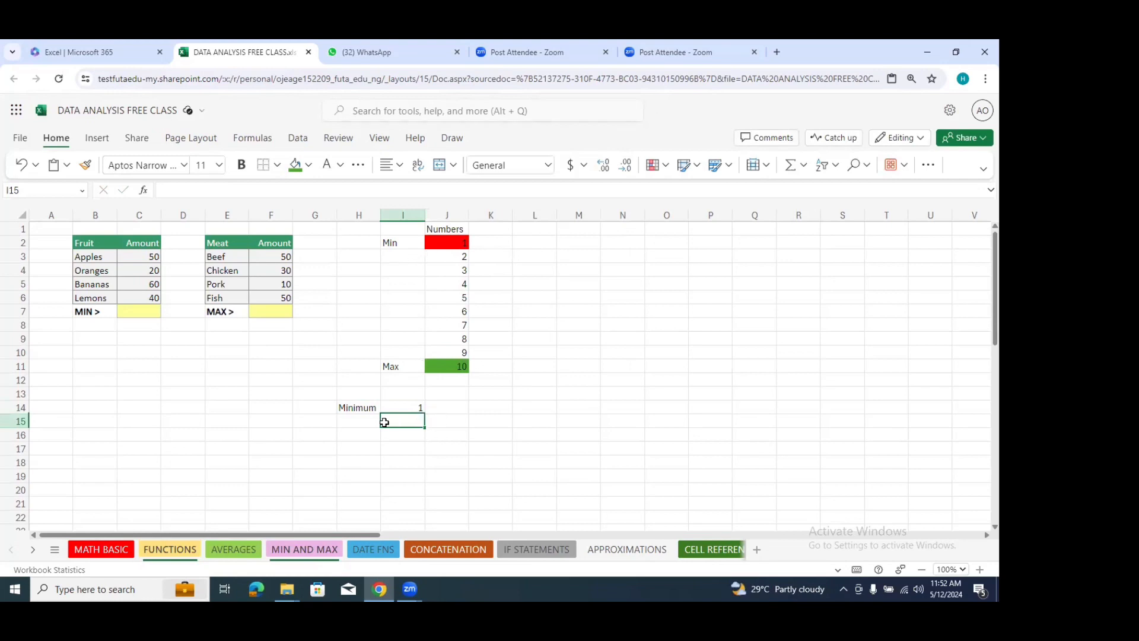
Step: Label cell H15 Maximum and calculate the largest number of J2:J11 in cell I15 with the MAX function
{"action": "left_click", "coordinate": [357, 425]}
{"action": "type", "text": "Ma"}
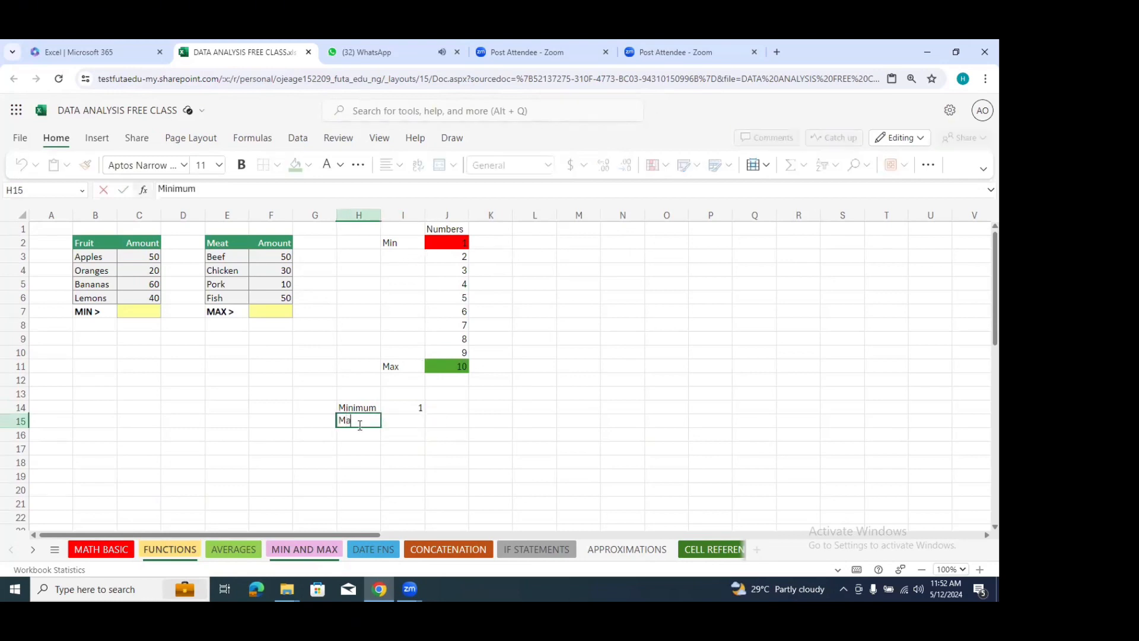
{"action": "type", "text": "ximum"}
{"action": "left_click", "coordinate": [407, 423]}
{"action": "type", "text": "="}
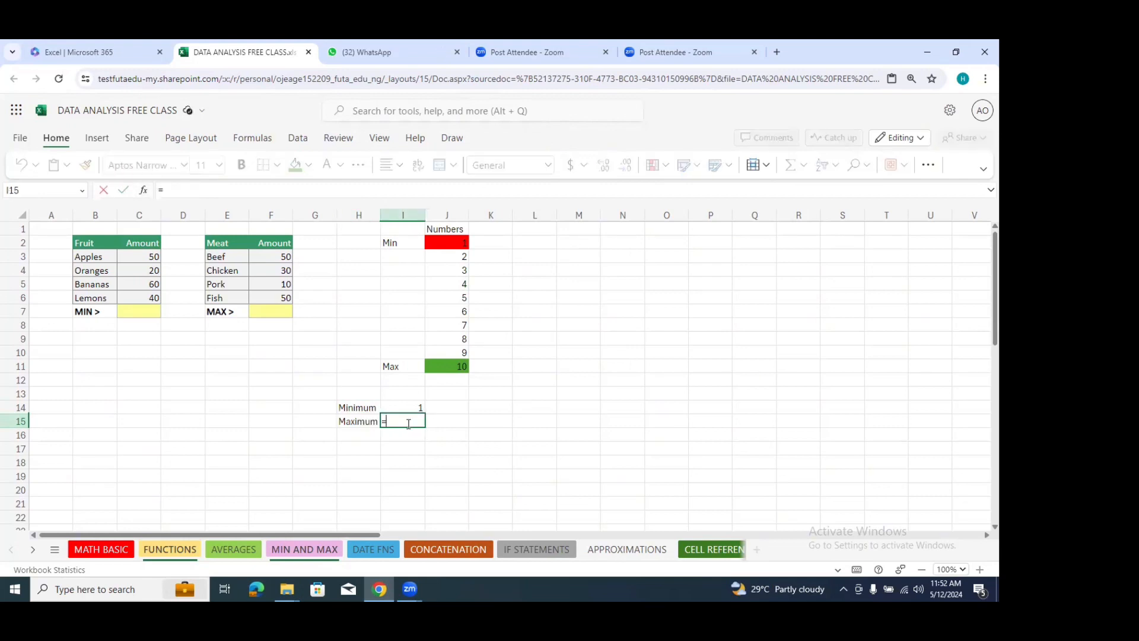
{"action": "type", "text": "max"}
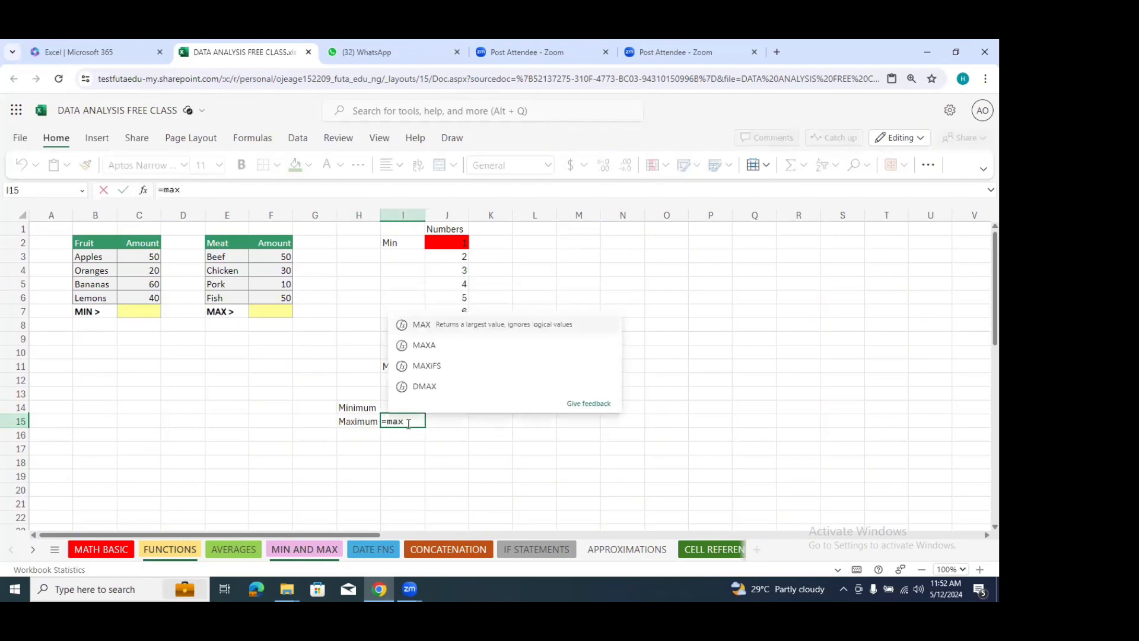
{"action": "left_click", "coordinate": [504, 327]}
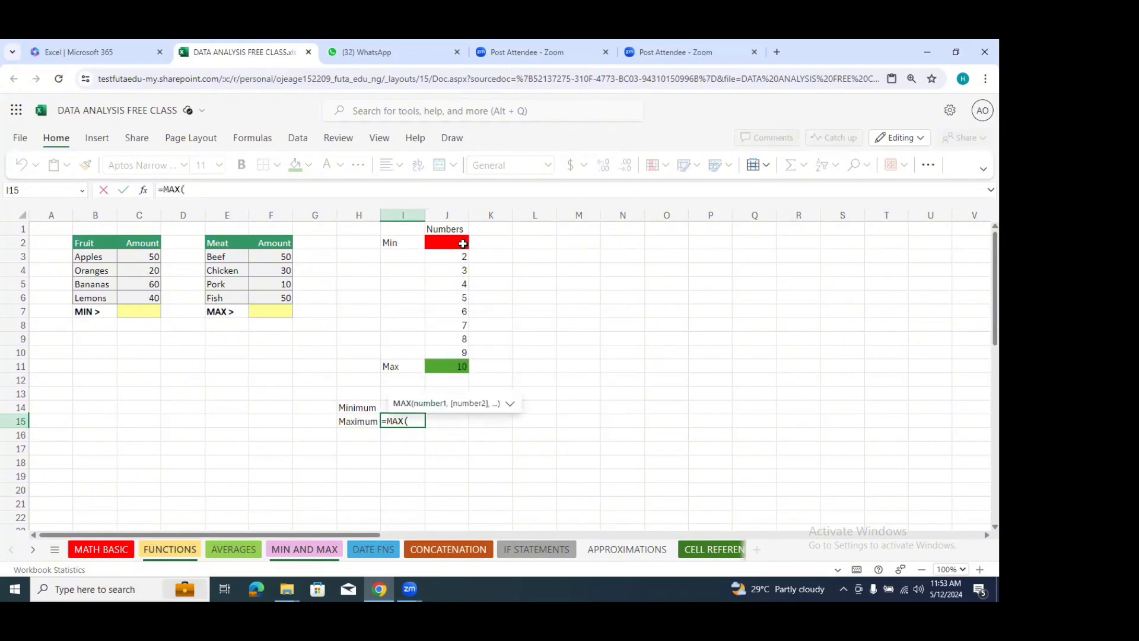
{"action": "left_click_drag", "start_coordinate": [461, 243], "coordinate": [453, 364]}
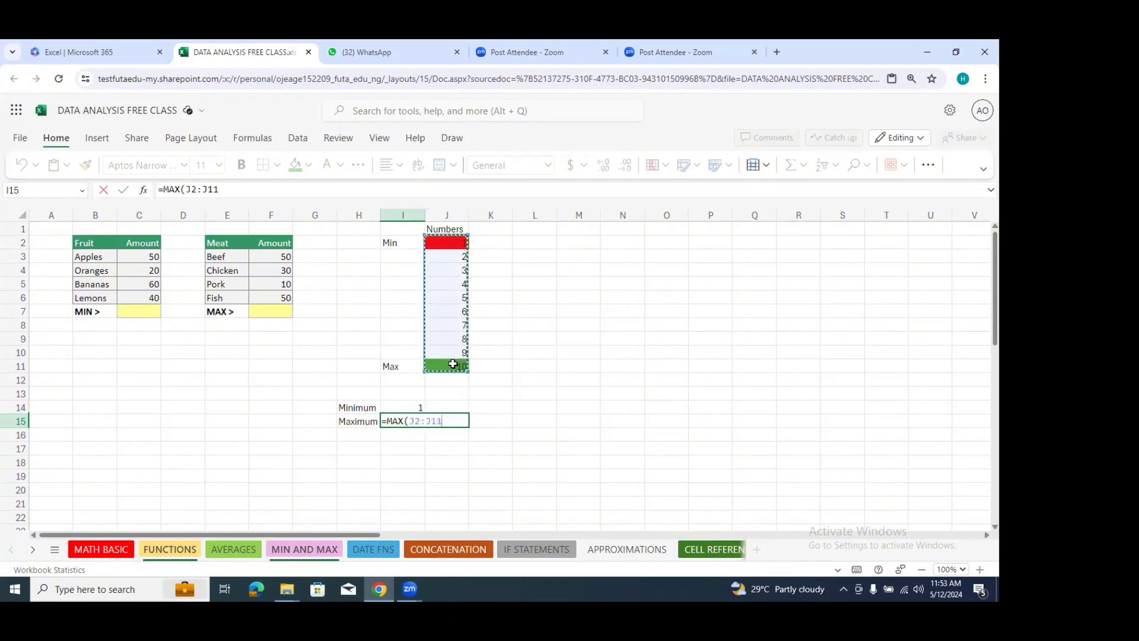
{"action": "key", "text": "Return"}
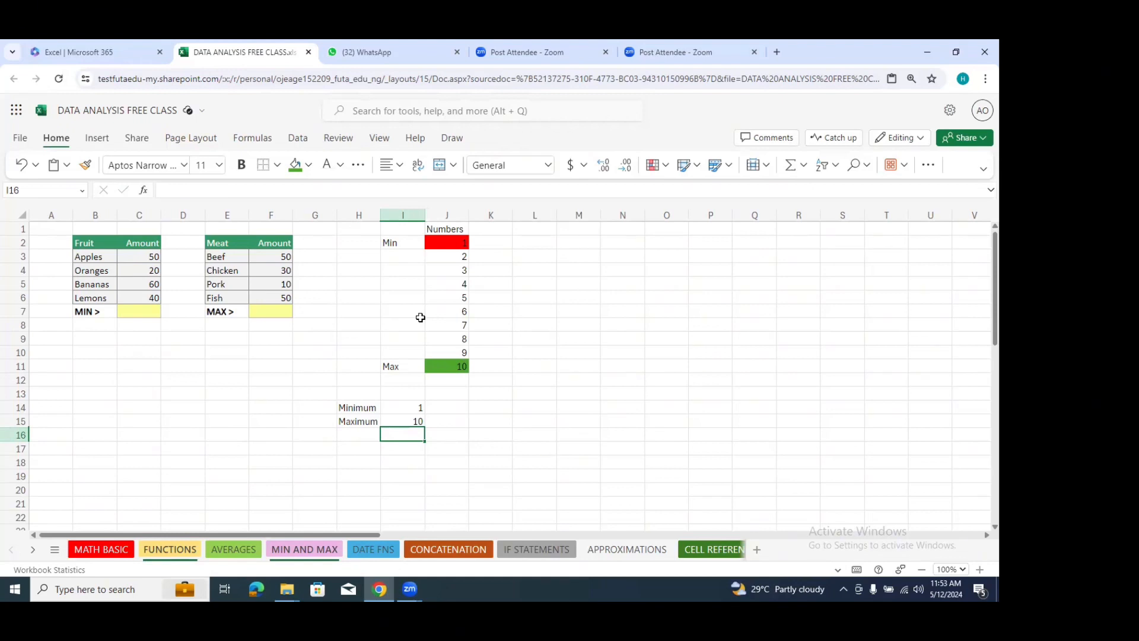
Step: On the DATE FNS sheet, clear the current time in C13, the dates in C4:C5 and the billing cells C8:C9
{"action": "left_click", "coordinate": [376, 549]}
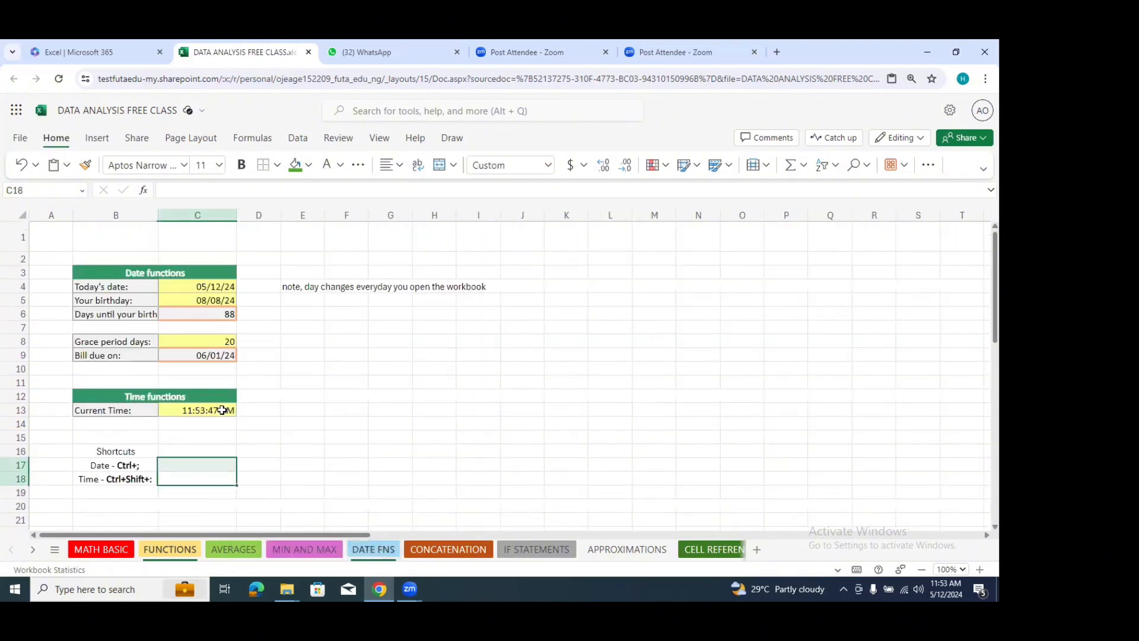
{"action": "left_click", "coordinate": [225, 410]}
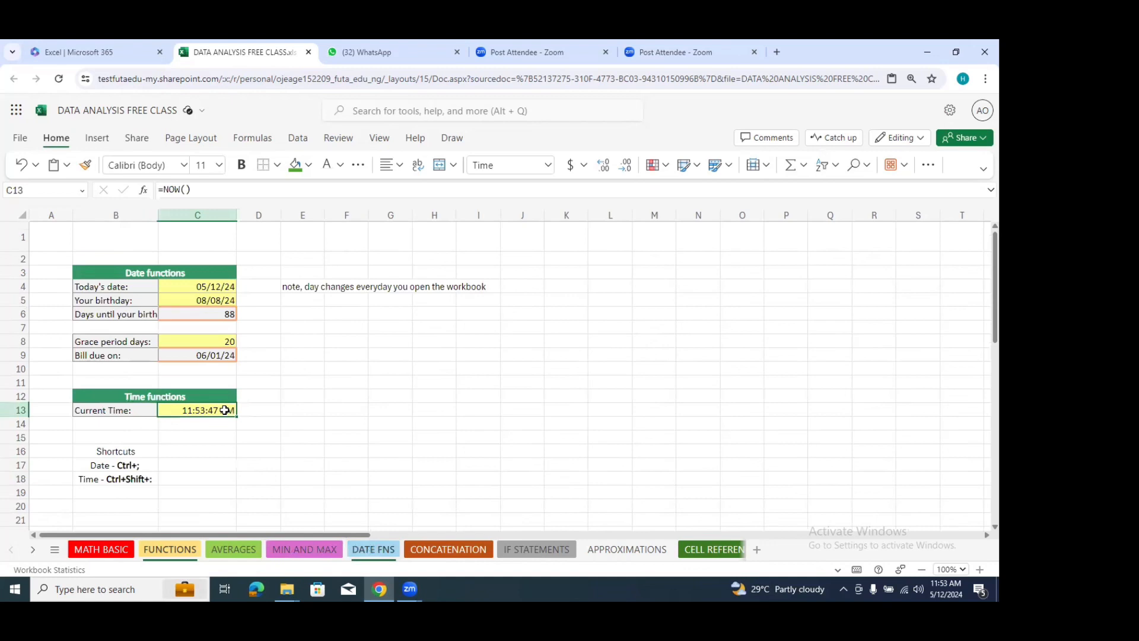
{"action": "key", "text": "Delete"}
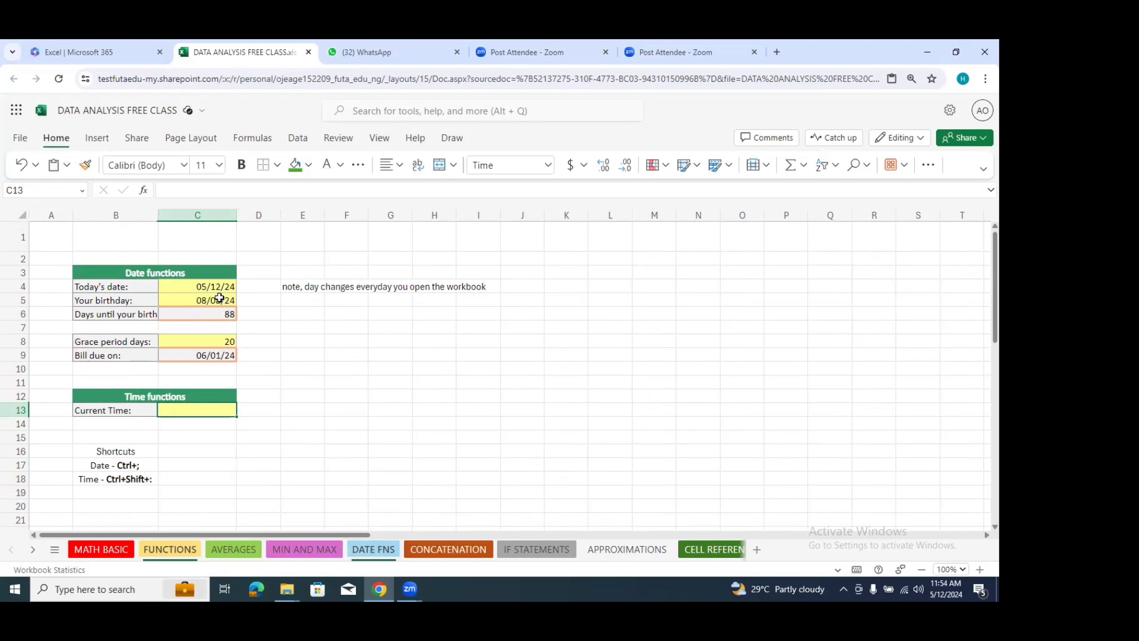
{"action": "left_click_drag", "start_coordinate": [215, 288], "coordinate": [214, 303]}
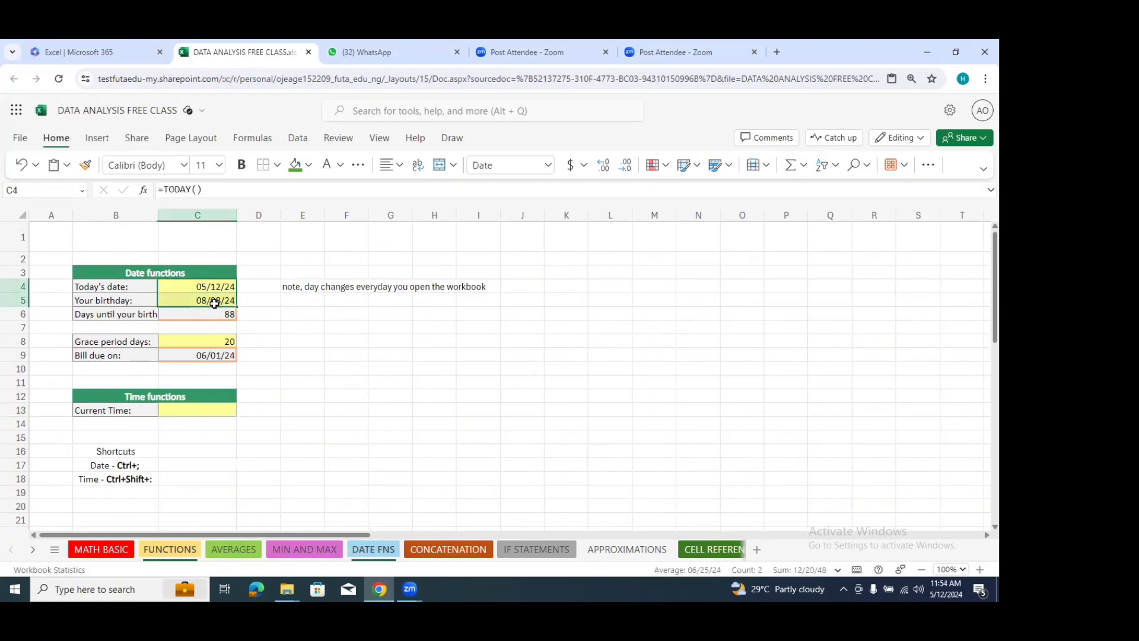
{"action": "key", "text": "Delete"}
{"action": "left_click_drag", "start_coordinate": [227, 341], "coordinate": [229, 359]}
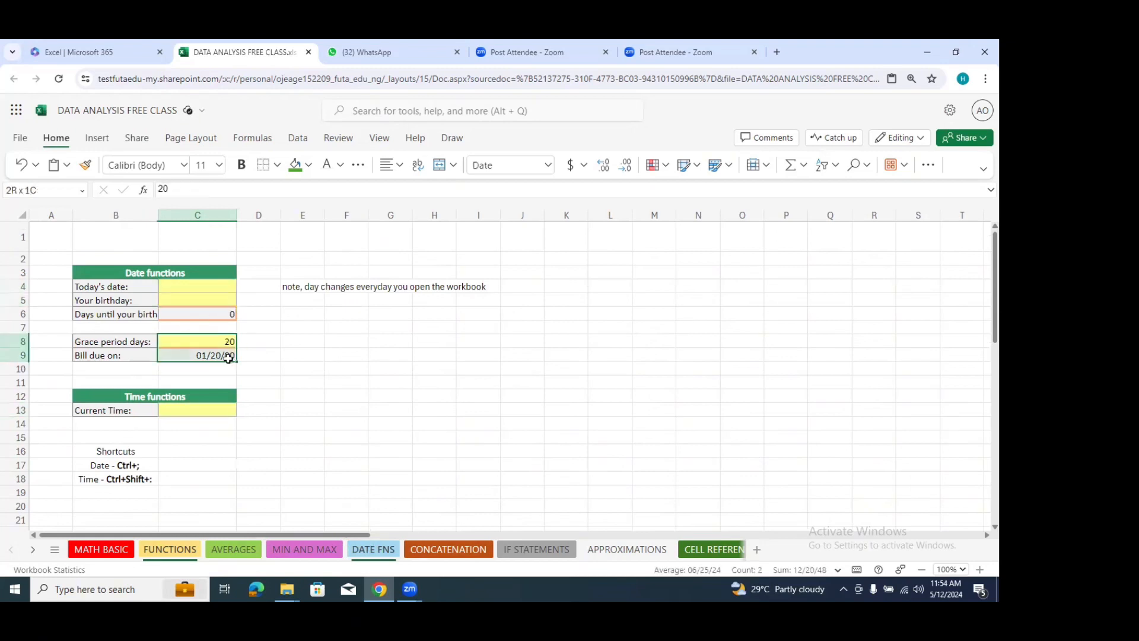
{"action": "key", "text": "Delete"}
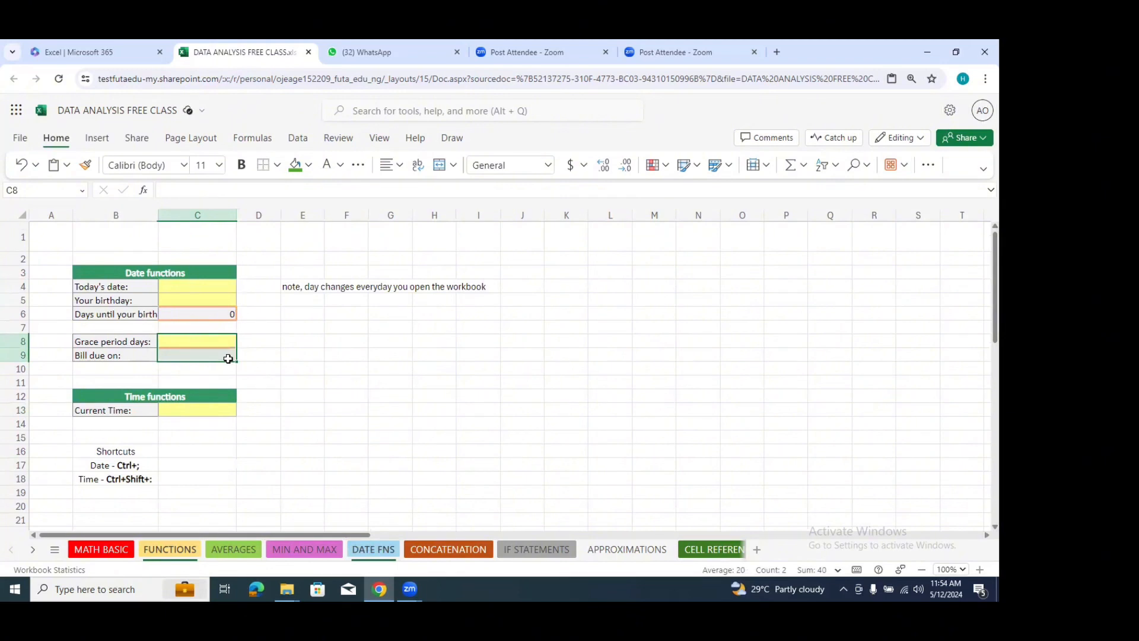
Step: Clear the days-until-birthday formula in cell C6 and widen column B to fit its labels
{"action": "left_click", "coordinate": [216, 318]}
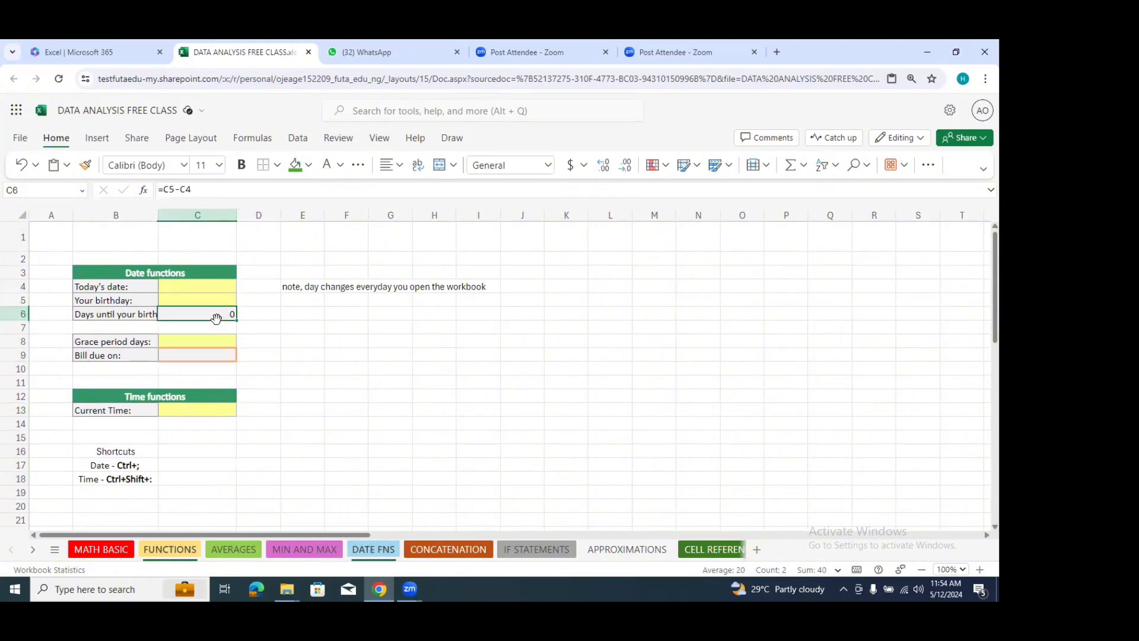
{"action": "key", "text": "Delete"}
{"action": "left_click", "coordinate": [283, 326]}
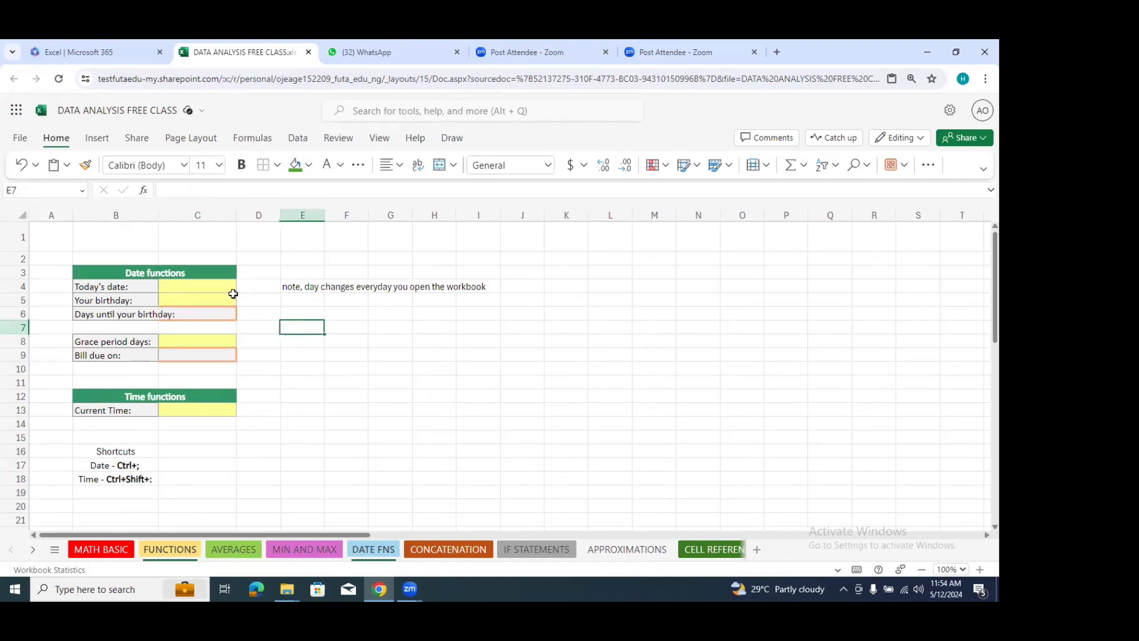
{"action": "left_click_drag", "start_coordinate": [155, 219], "coordinate": [183, 226]}
{"action": "left_click", "coordinate": [378, 330]}
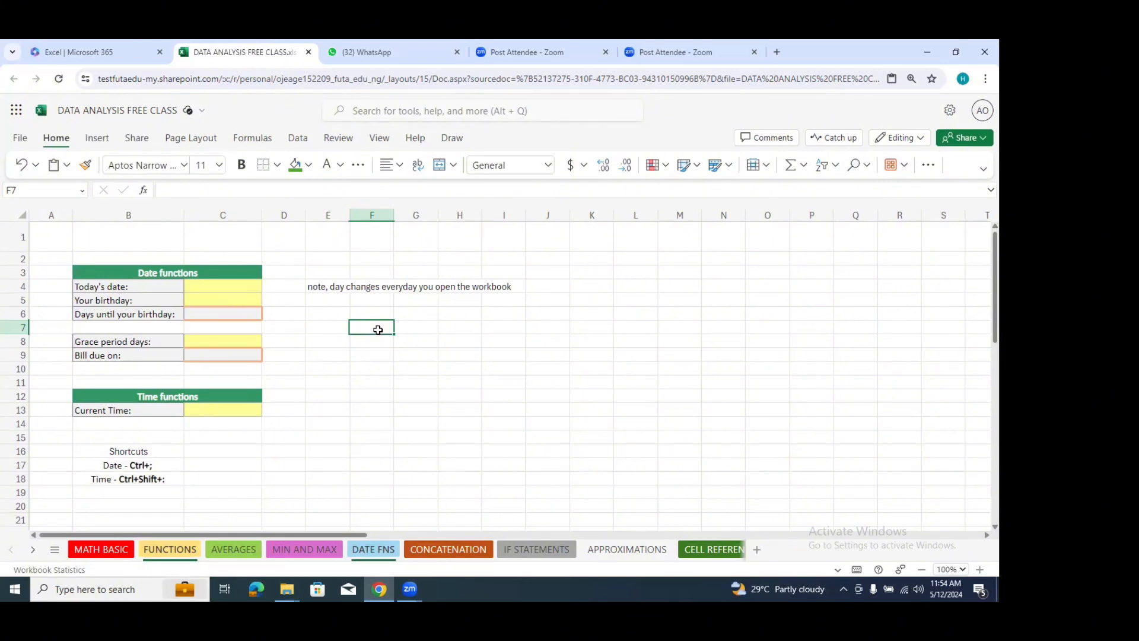
Step: Enter the formula =TODAY() in cell C4 for today's date
{"action": "left_click", "coordinate": [247, 289]}
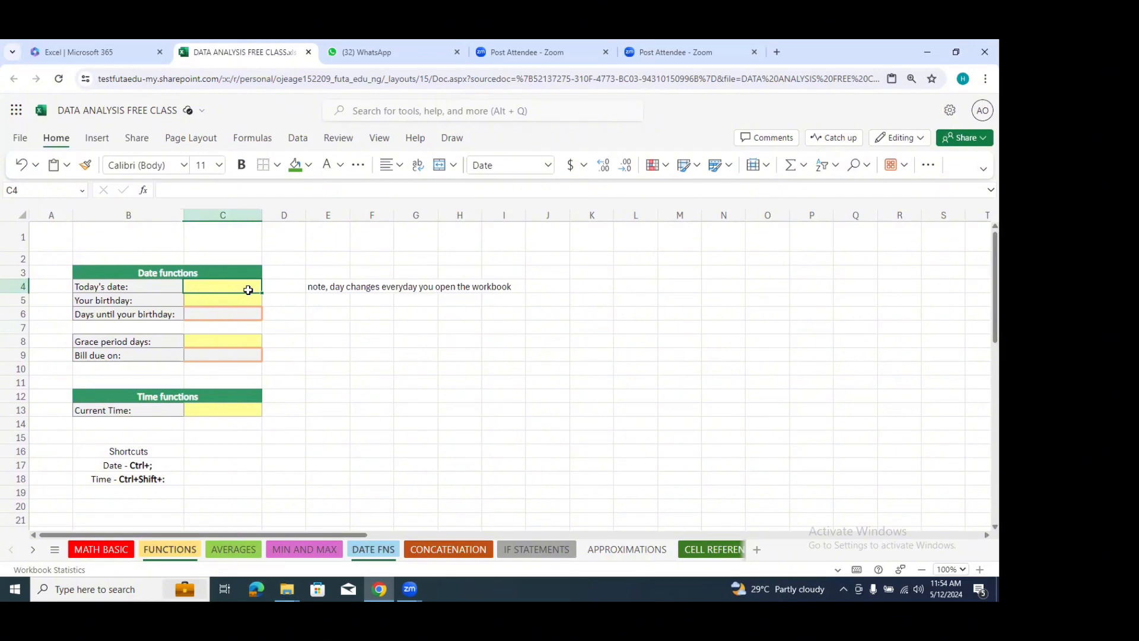
{"action": "type", "text": "="}
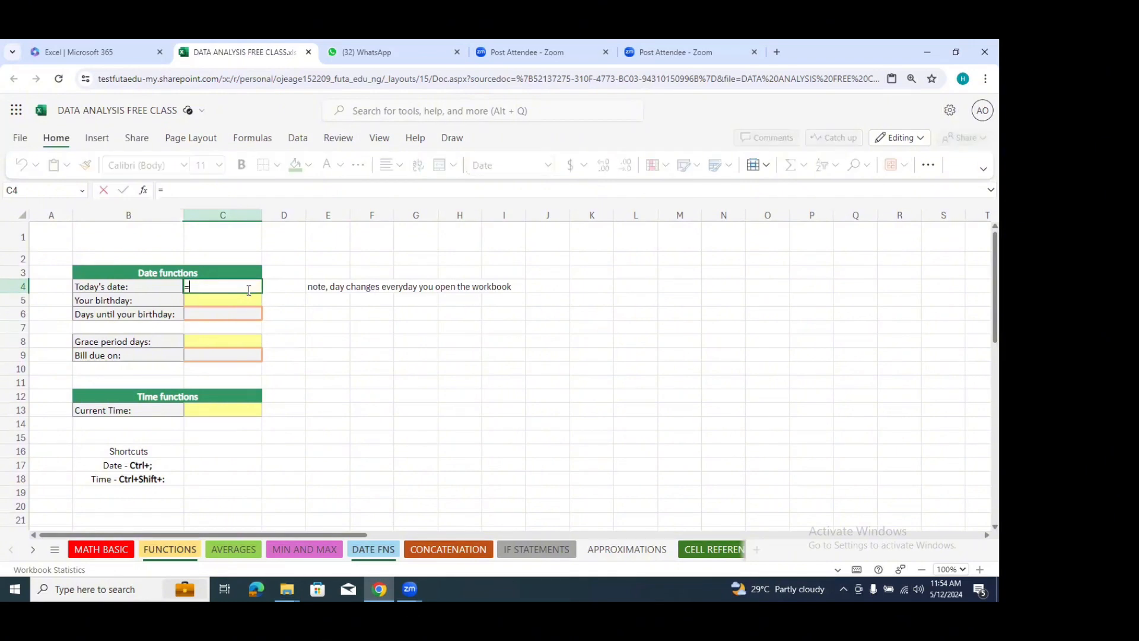
{"action": "type", "text": "t"}
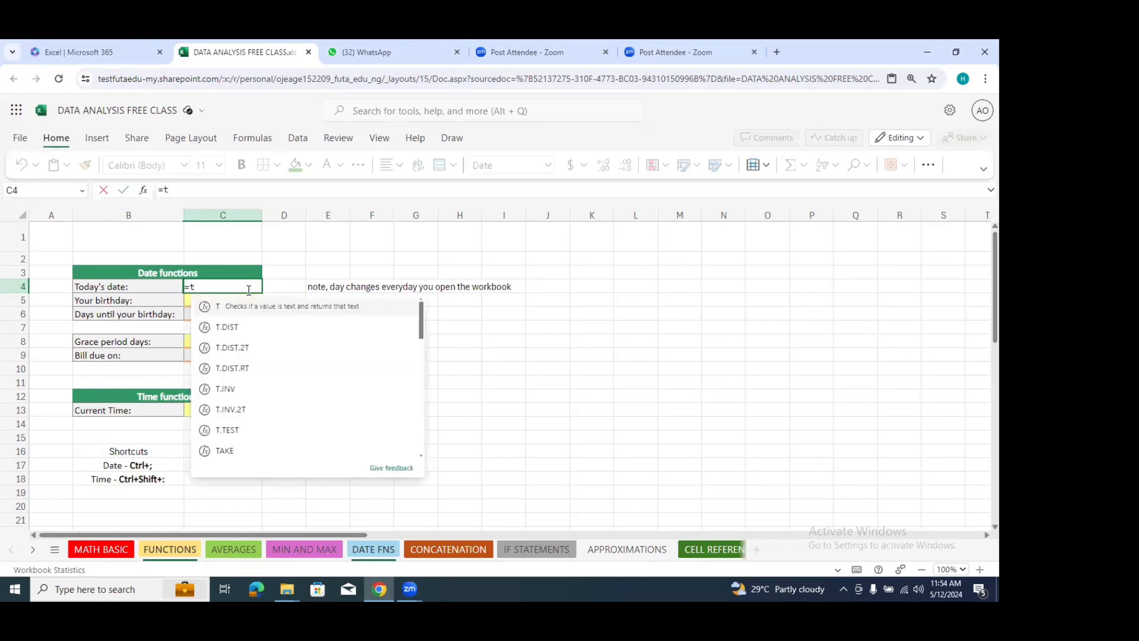
{"action": "type", "text": "od"}
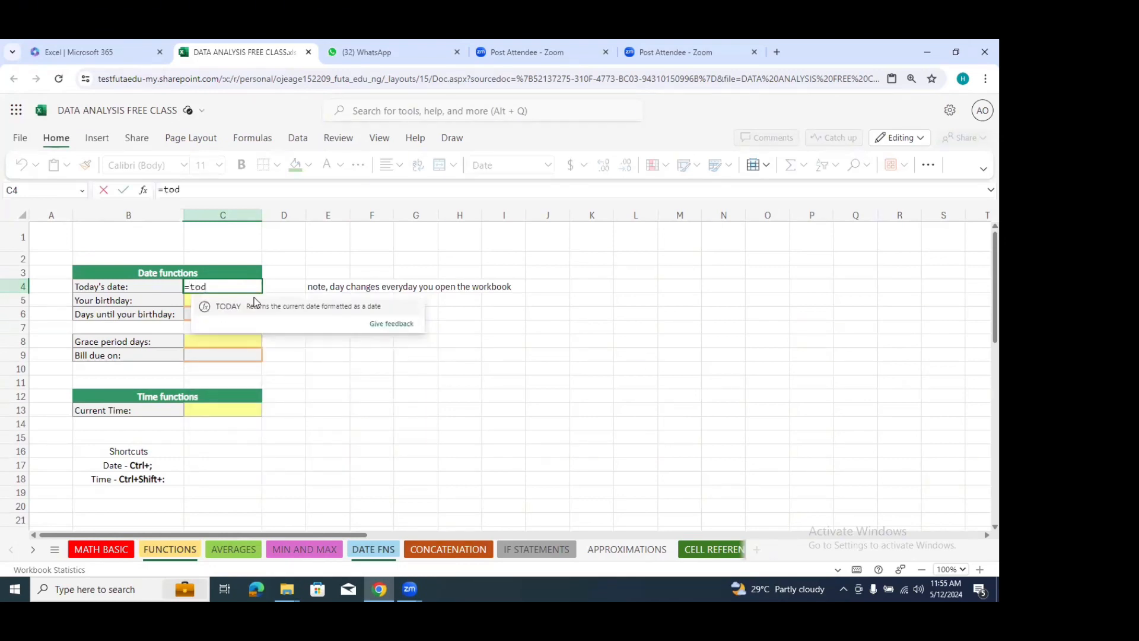
{"action": "left_click", "coordinate": [255, 307]}
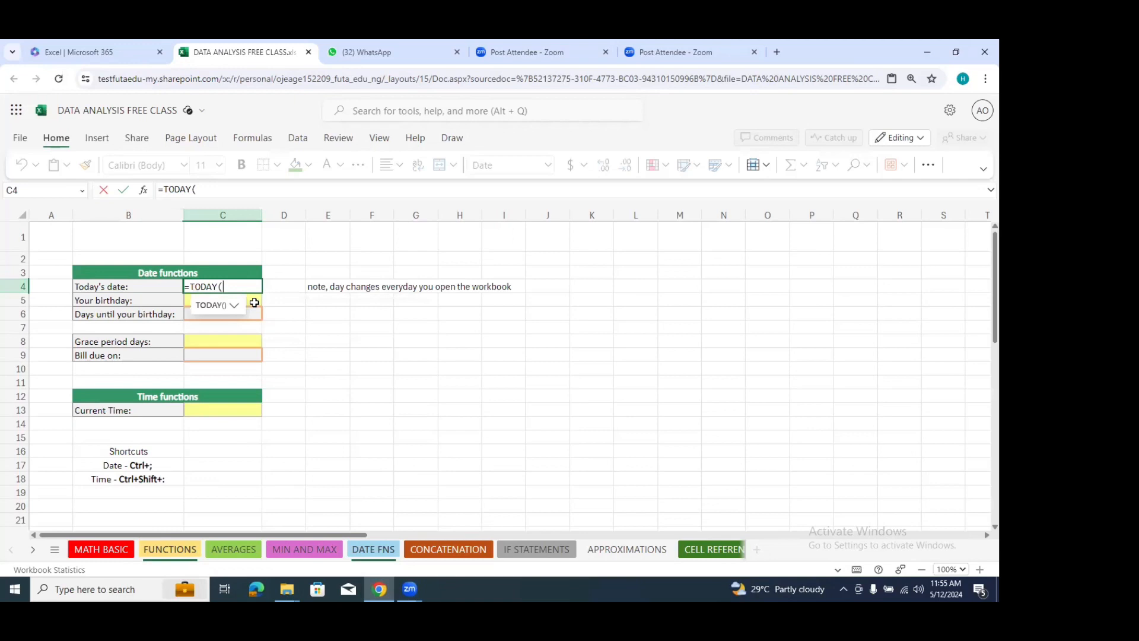
{"action": "type", "text": ")"}
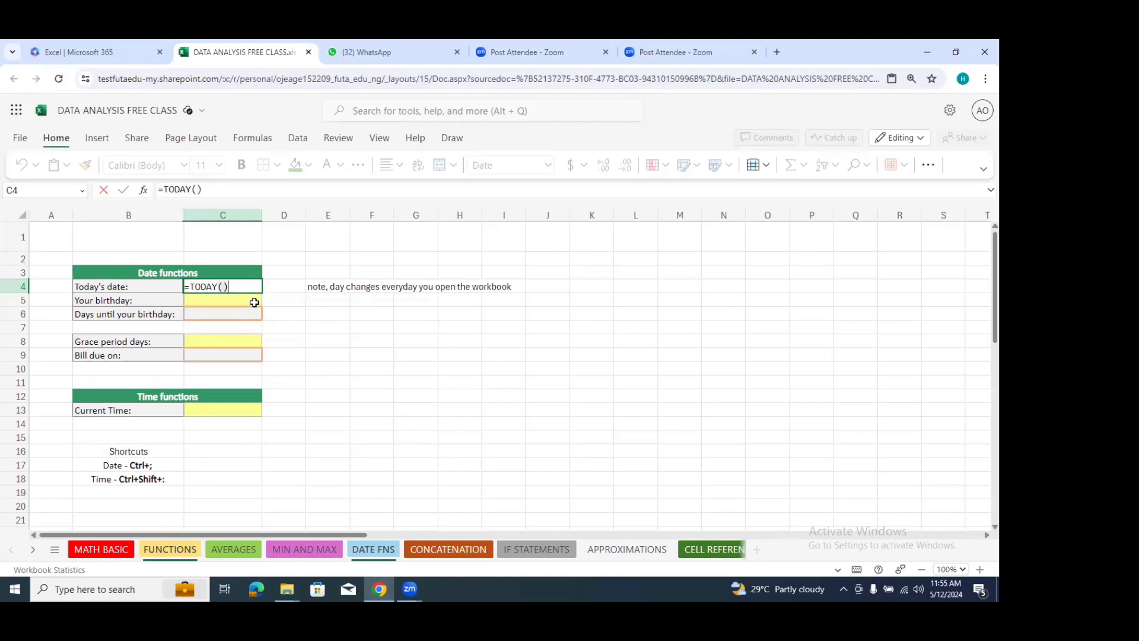
{"action": "key", "text": "Return"}
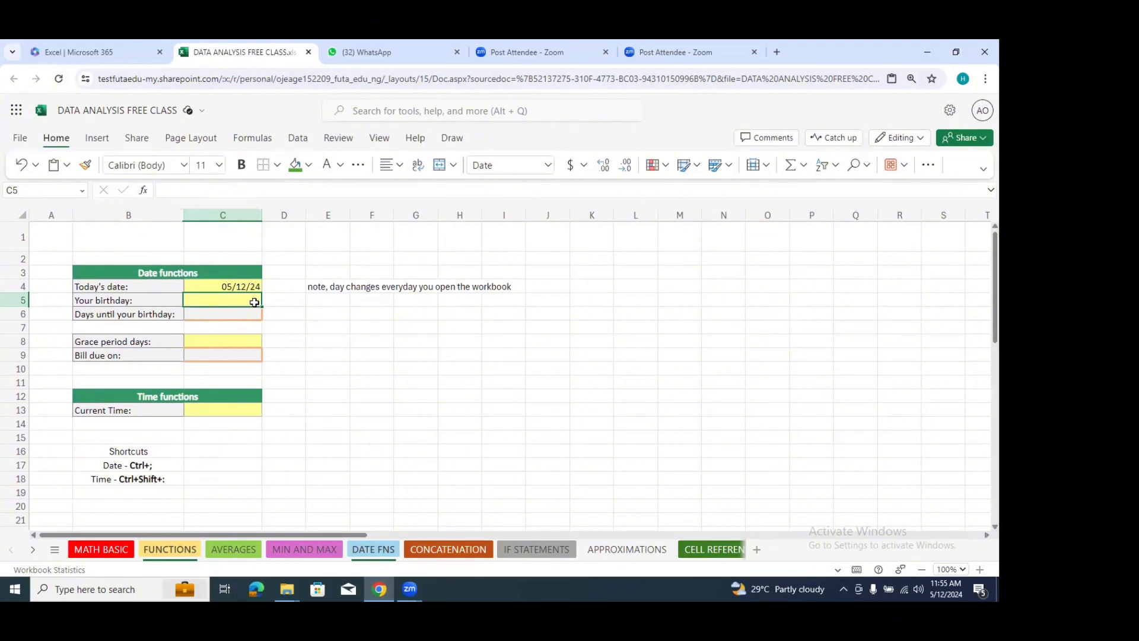
Step: Enter the date of this year's birthday in cell C5, using the month/day/year format
{"action": "left_click", "coordinate": [243, 286]}
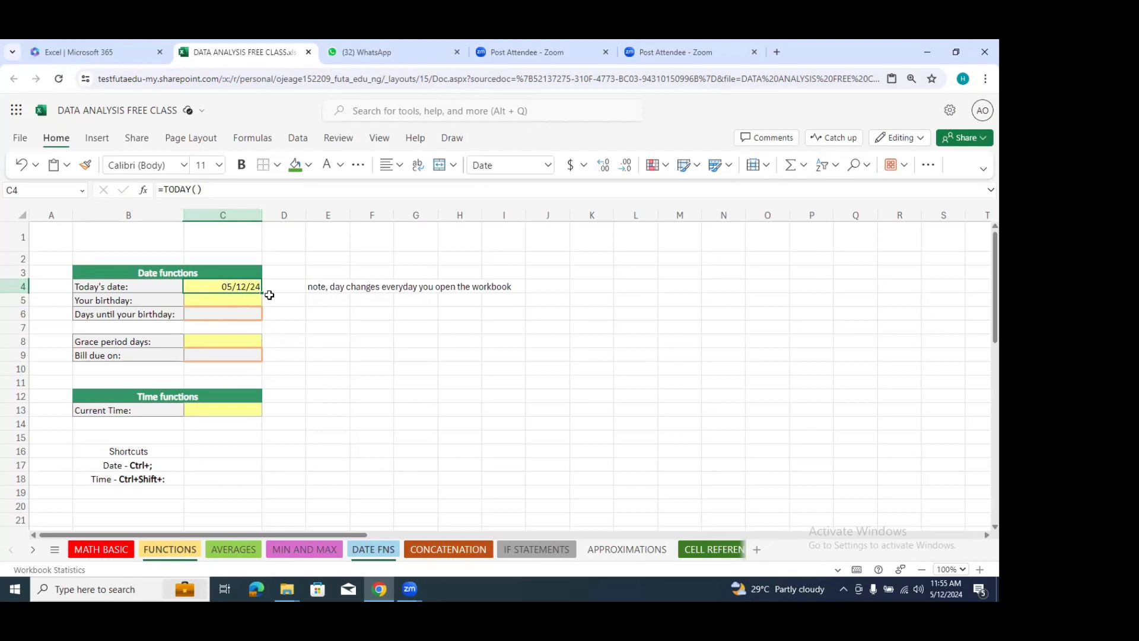
{"action": "left_click", "coordinate": [326, 313]}
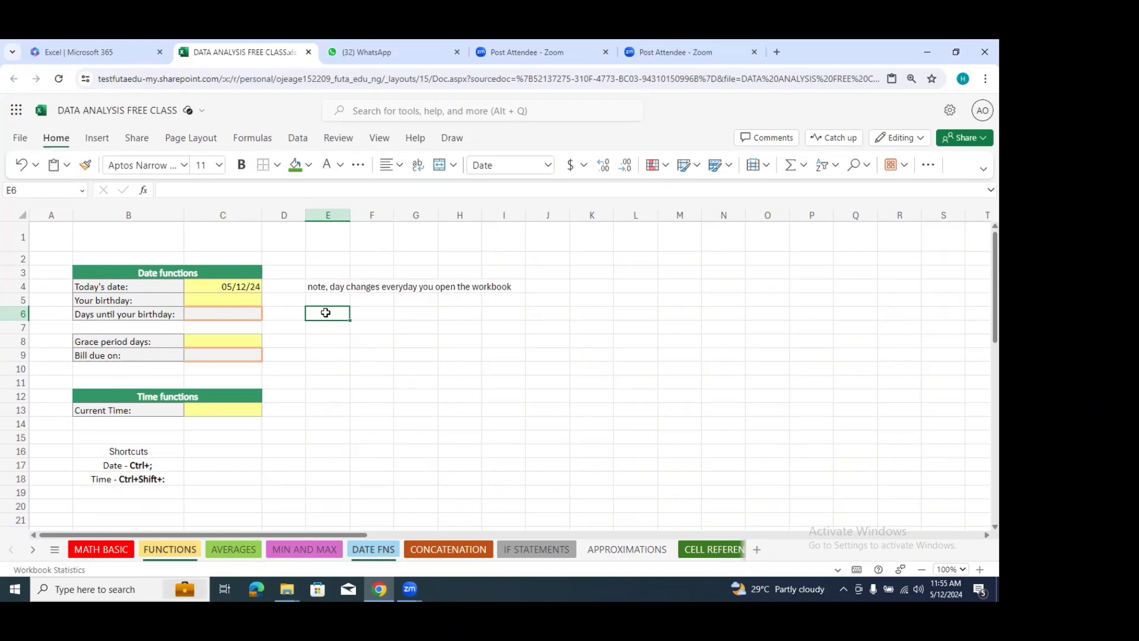
{"action": "left_click", "coordinate": [244, 300]}
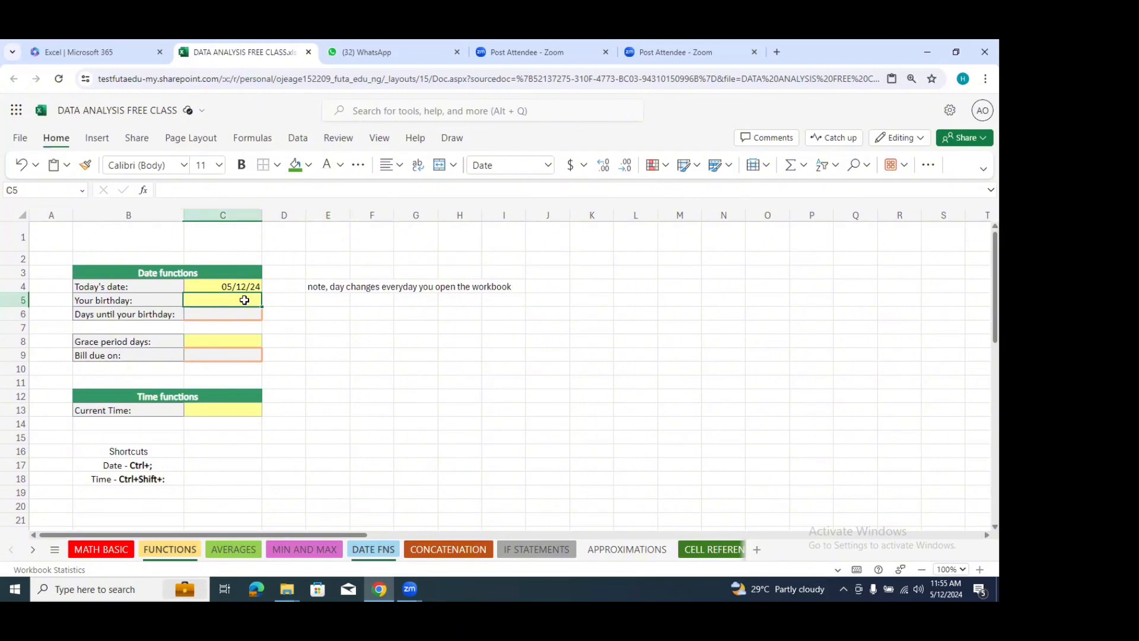
{"action": "type", "text": "0"}
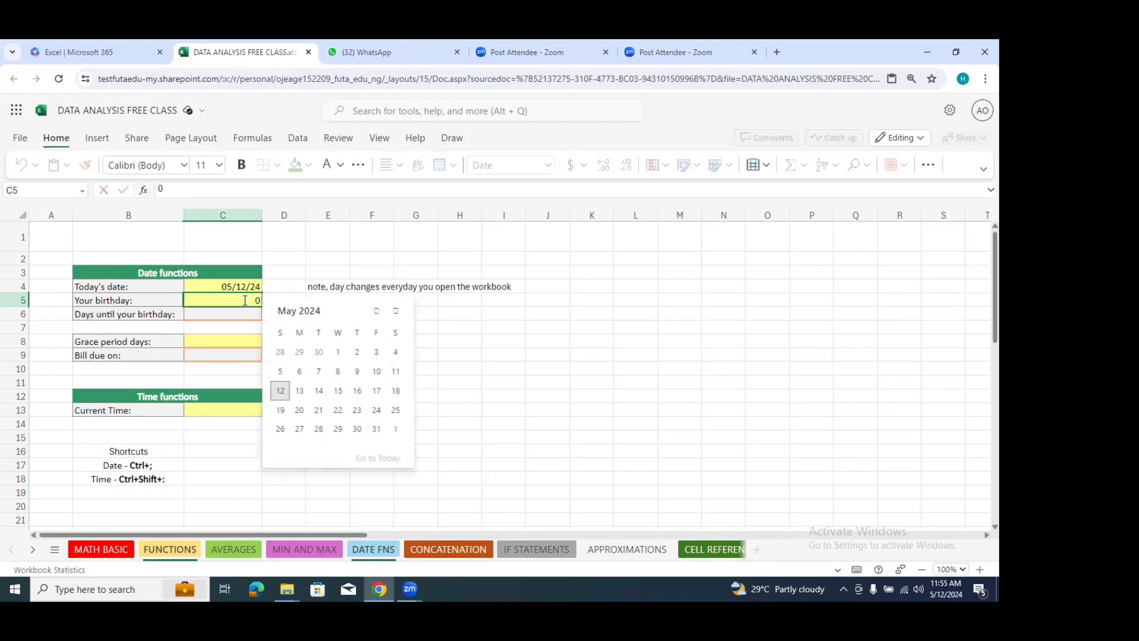
{"action": "type", "text": "8/08/2024"}
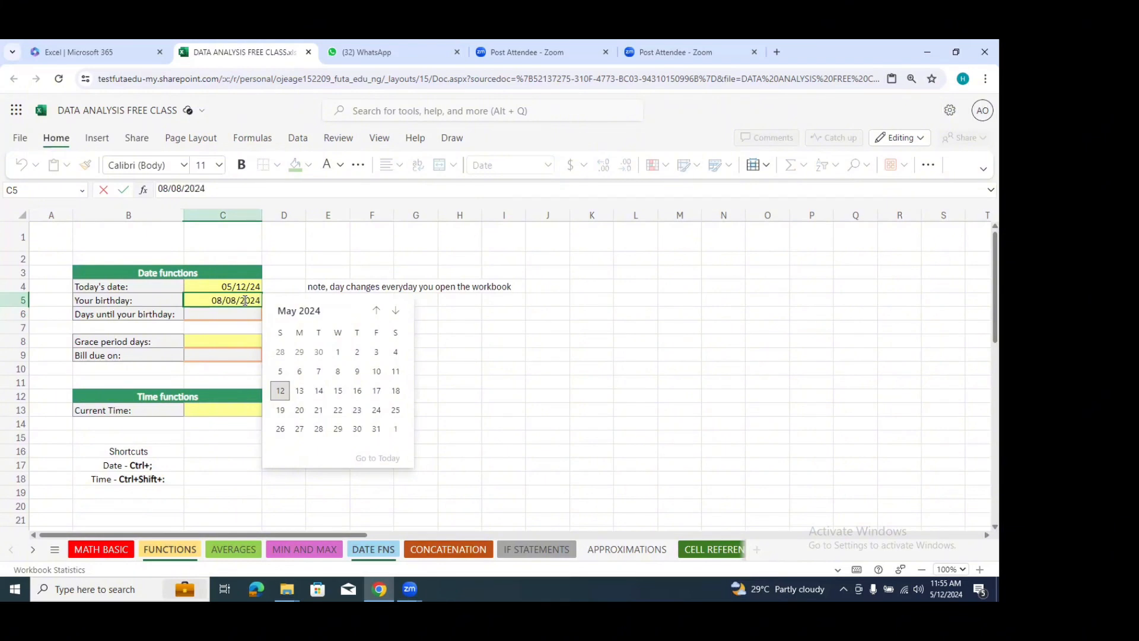
{"action": "left_click", "coordinate": [465, 319]}
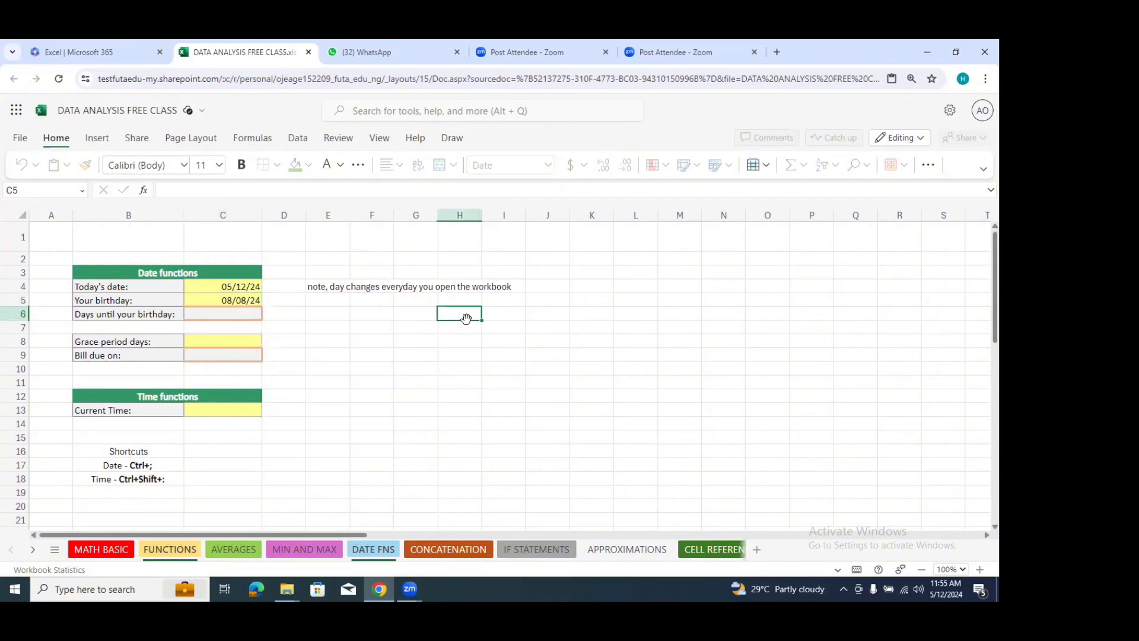
Step: Calculate the days until the birthday in cell C6 with the formula =C5-C4 and review its references
{"action": "left_click", "coordinate": [238, 299]}
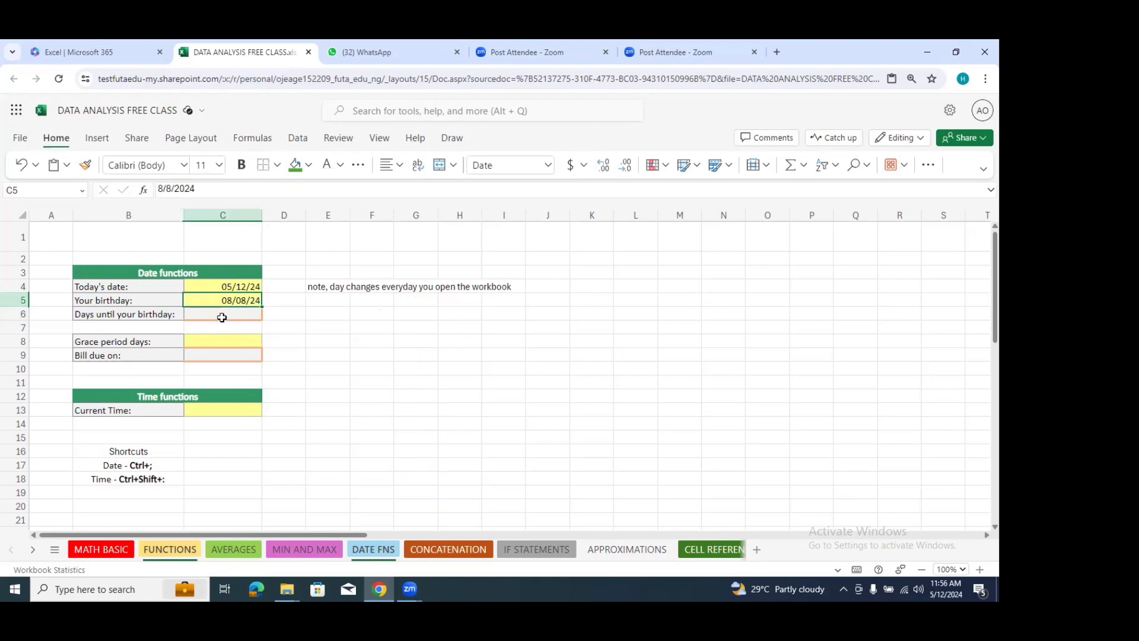
{"action": "left_click", "coordinate": [222, 317]}
{"action": "type", "text": "="}
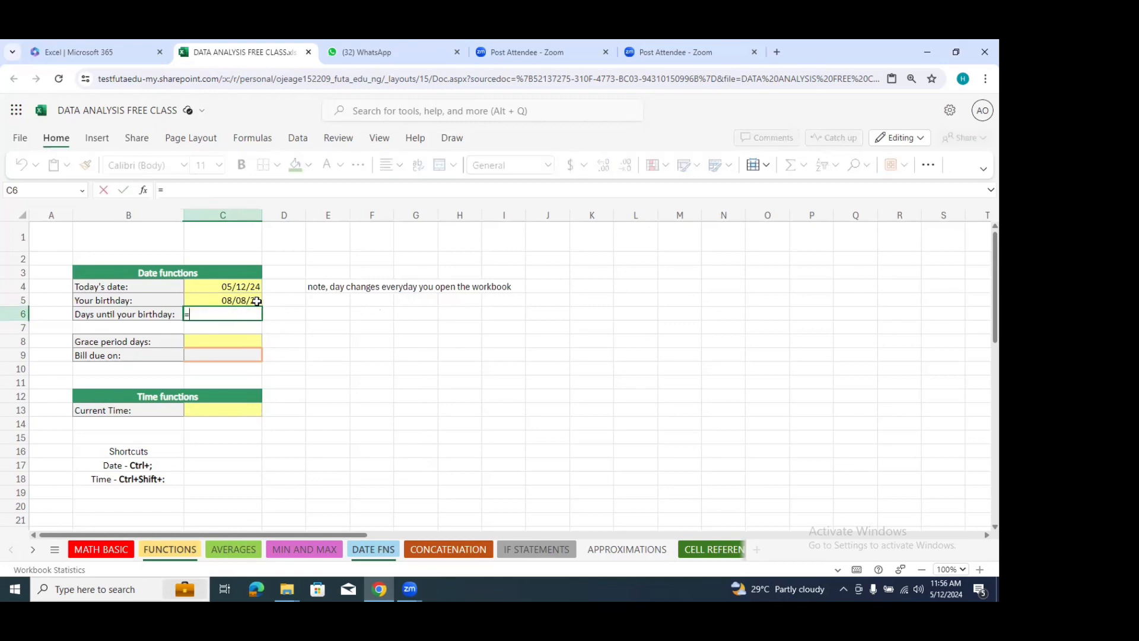
{"action": "left_click", "coordinate": [248, 301]}
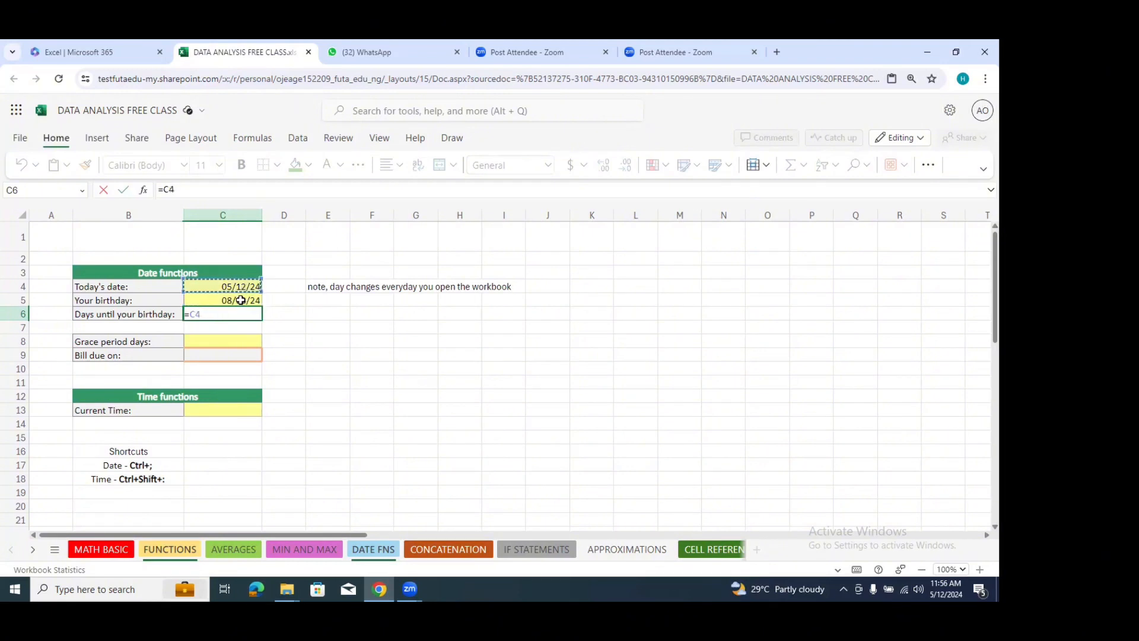
{"action": "type", "text": "-"}
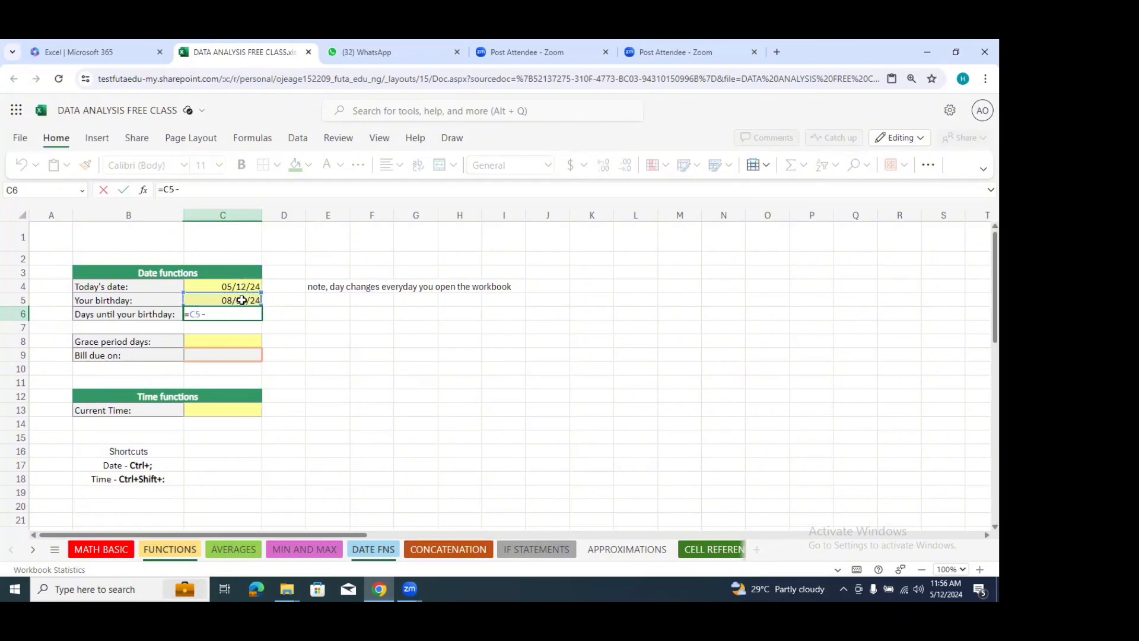
{"action": "left_click", "coordinate": [238, 287]}
{"action": "key", "text": "Return"}
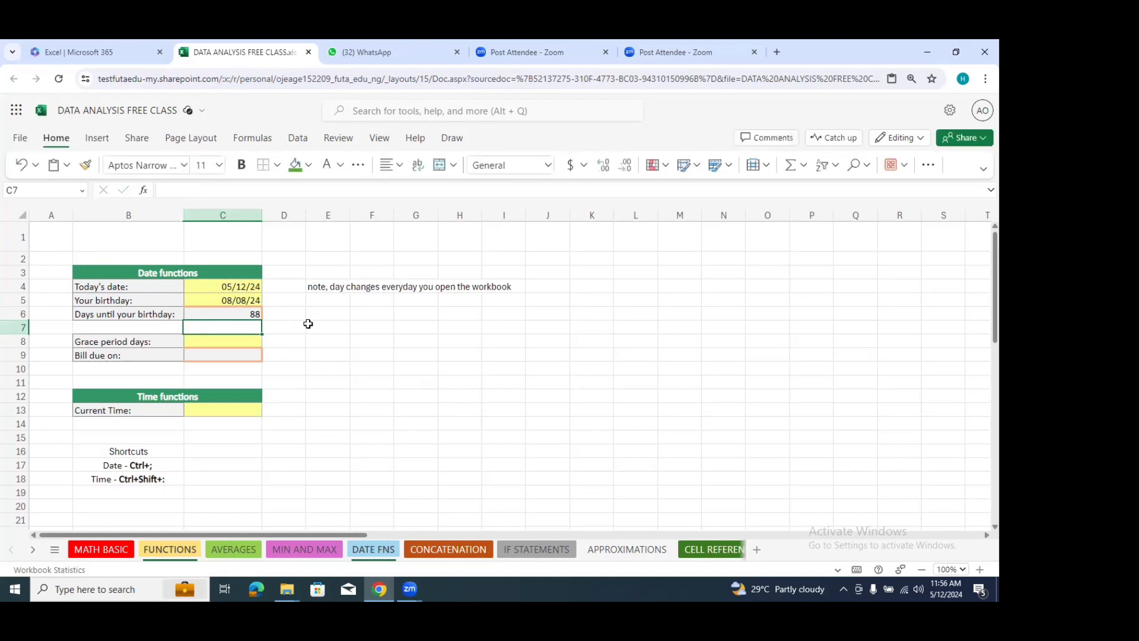
{"action": "left_click", "coordinate": [248, 314]}
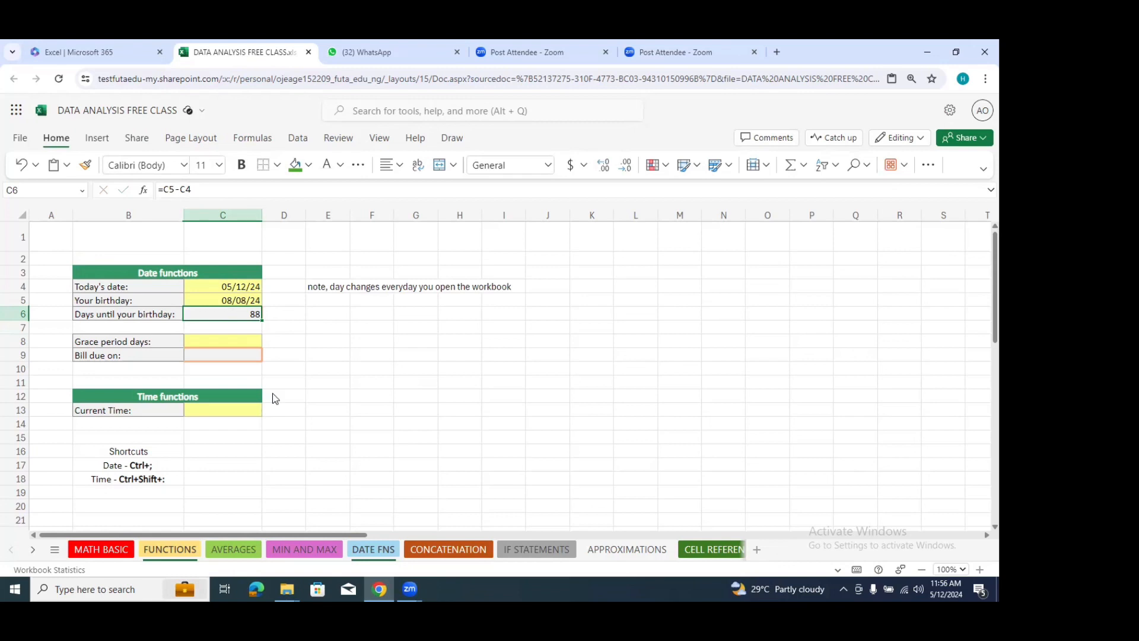
{"action": "left_click", "coordinate": [179, 190]}
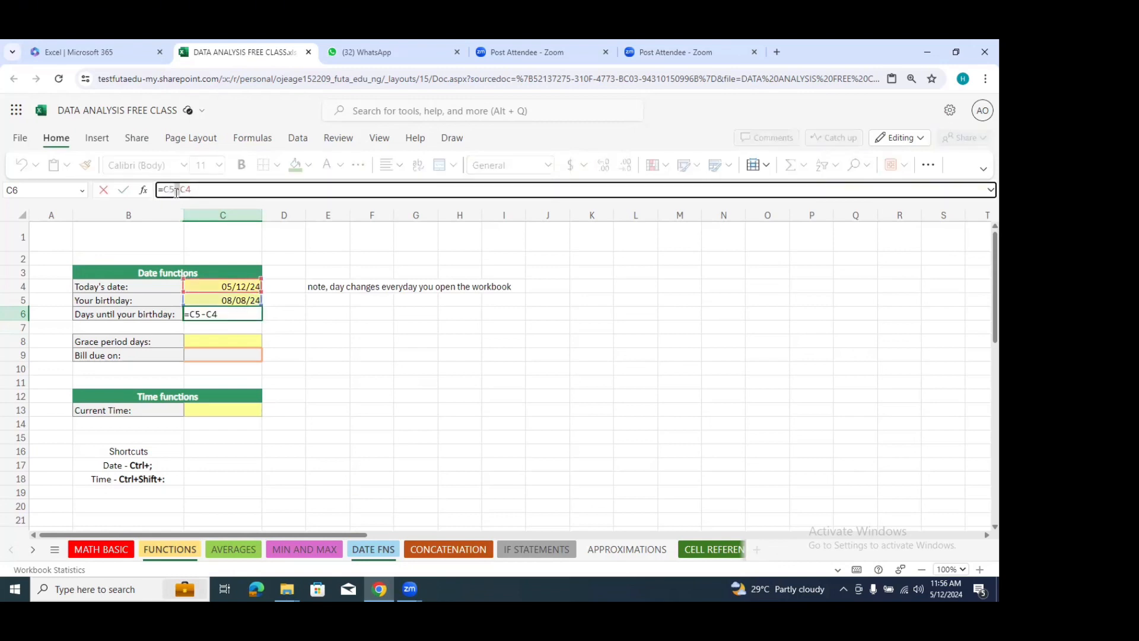
{"action": "left_click", "coordinate": [295, 312]}
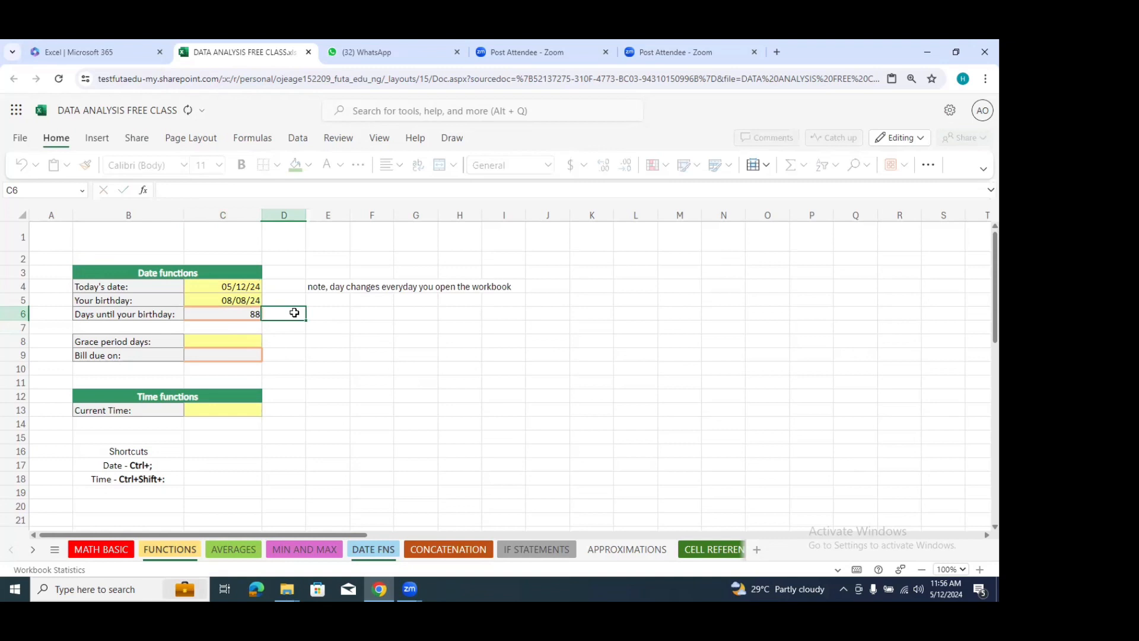
{"action": "left_click", "coordinate": [239, 316]}
Step: Enter a second person's birthday for this year in cell D5 for comparison
{"action": "left_click", "coordinate": [296, 302]}
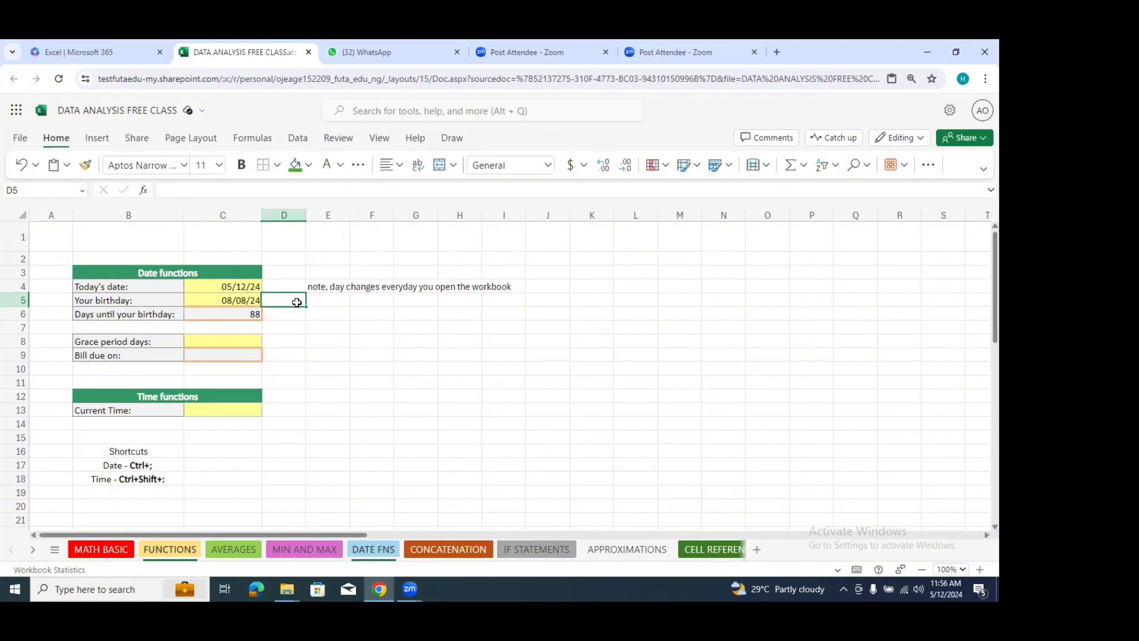
{"action": "type", "text": "09/24"}
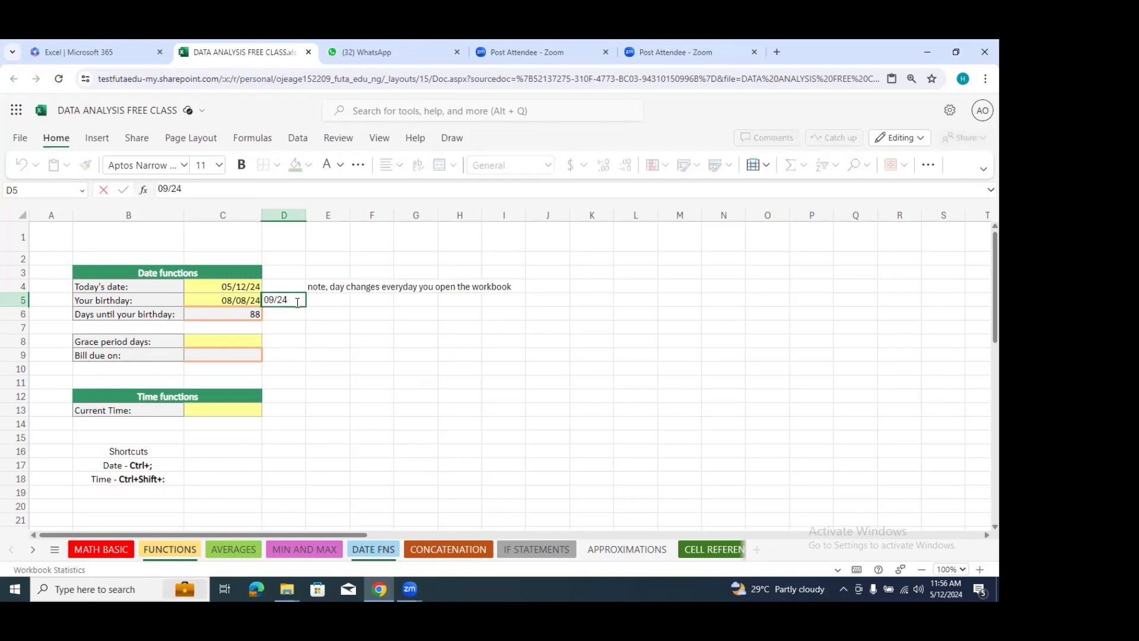
{"action": "type", "text": "/24"}
{"action": "key", "text": "Return"}
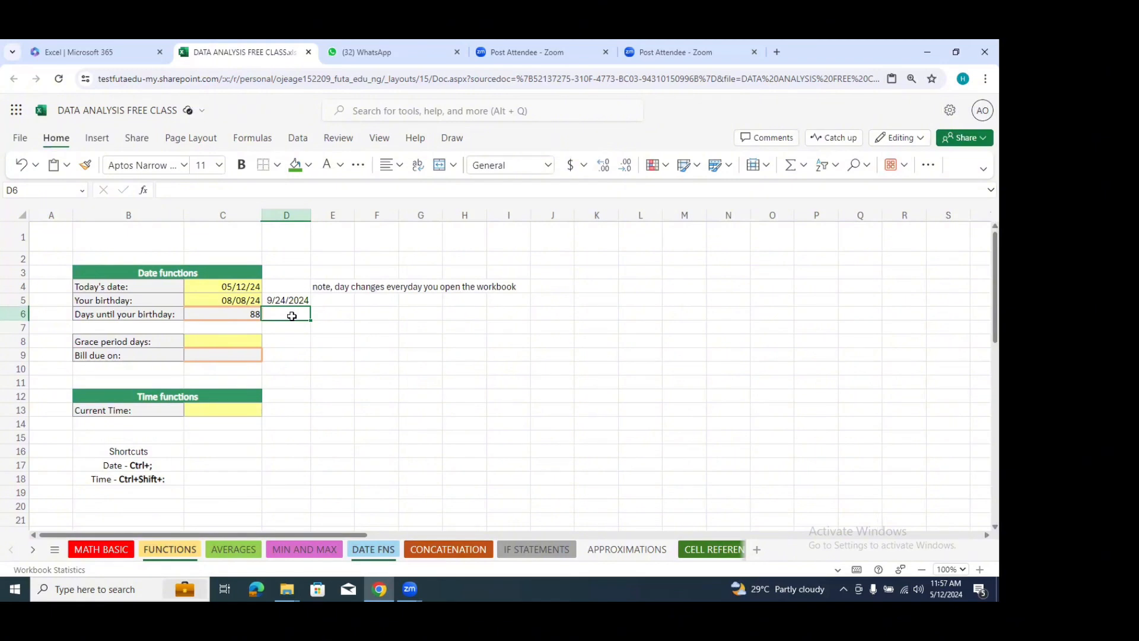
Step: Calculate the days until the second birthday in cell D6 with the formula =D5-C4
{"action": "type", "text": "="}
{"action": "left_click", "coordinate": [286, 301]}
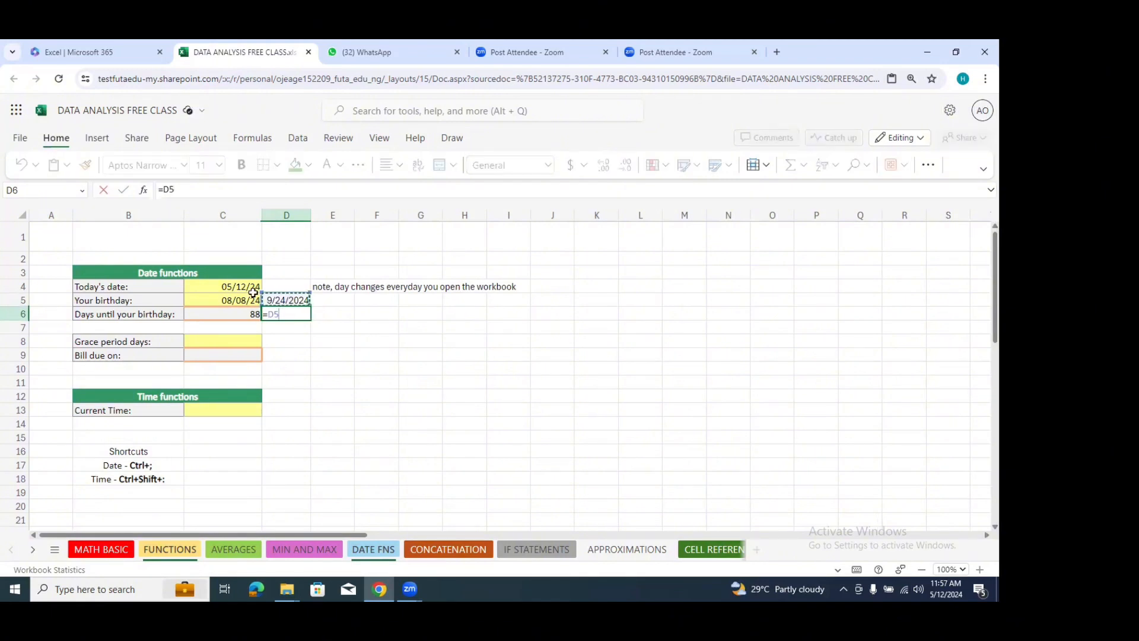
{"action": "type", "text": "-"}
{"action": "left_click", "coordinate": [249, 288]}
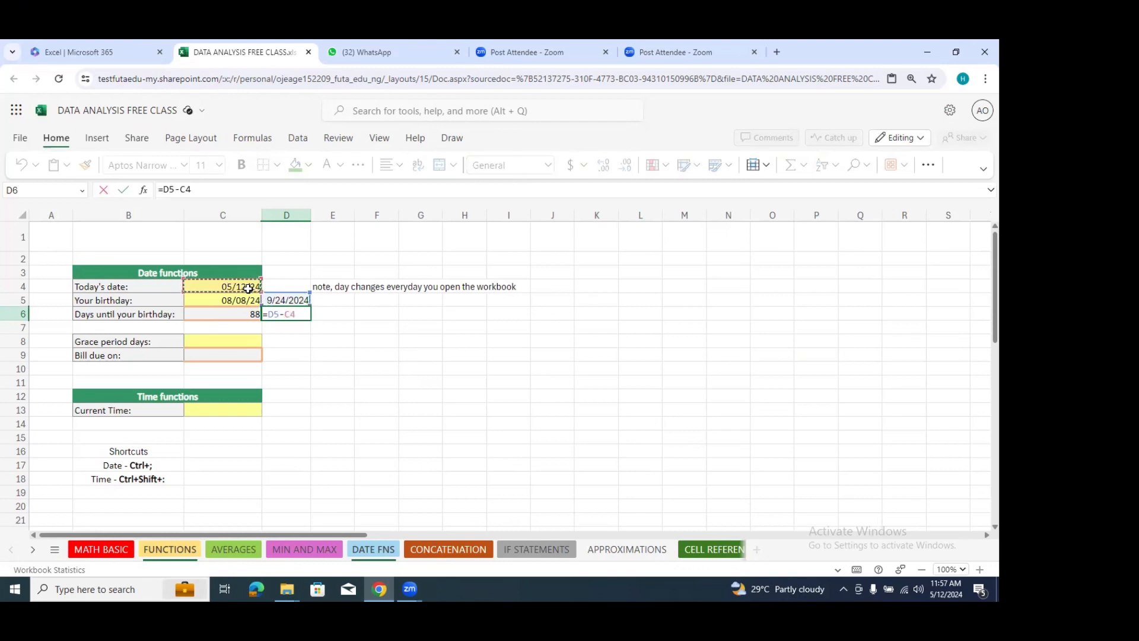
{"action": "key", "text": "Return"}
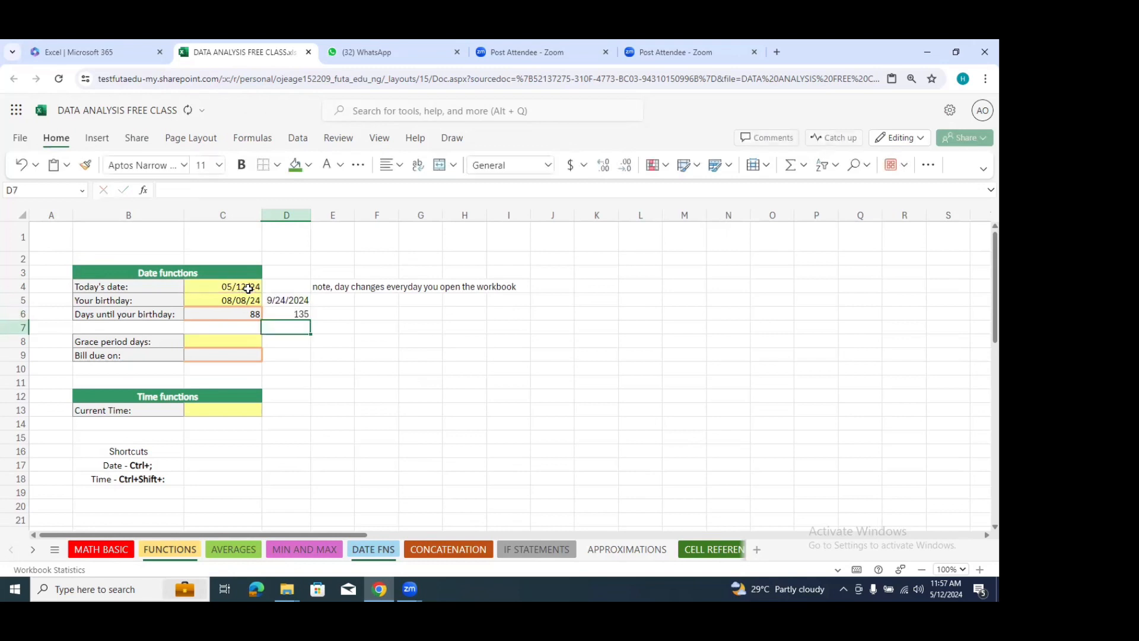
{"action": "left_click", "coordinate": [300, 315]}
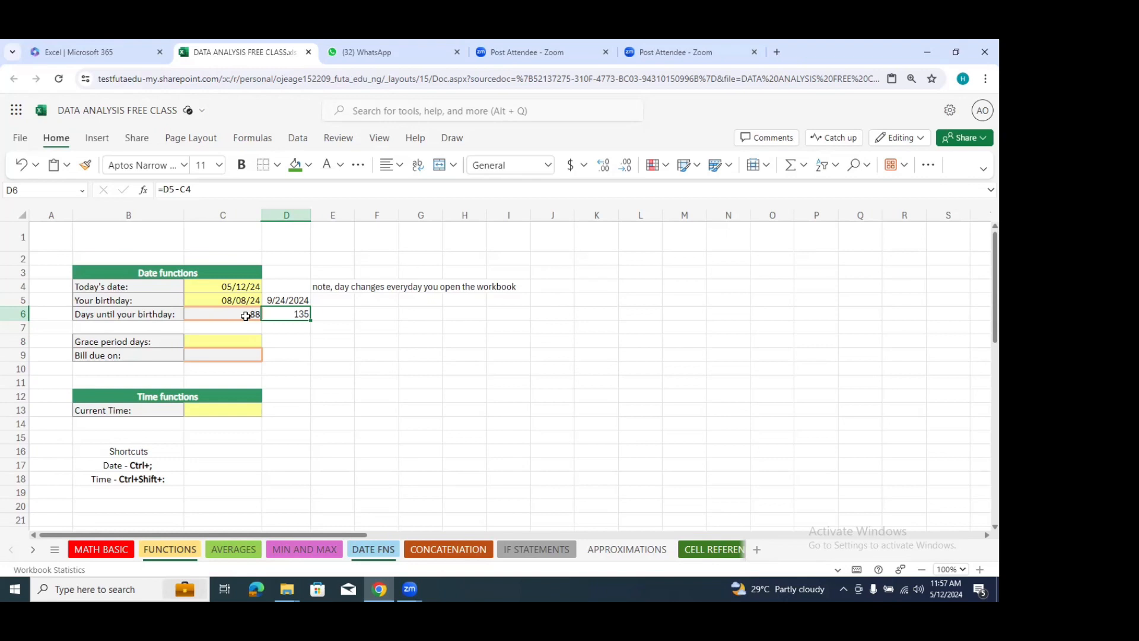
Step: Clear the birthdays and day-count formulas in C5:D6 and the TODAY formula in cell C4
{"action": "left_click_drag", "start_coordinate": [71, 342], "coordinate": [231, 352]}
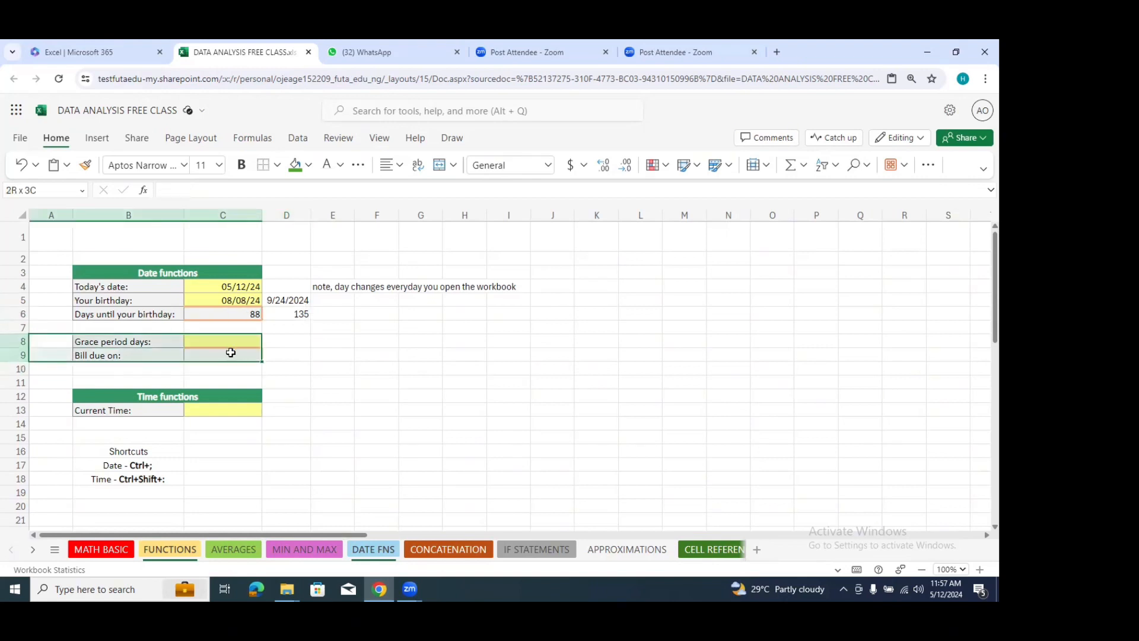
{"action": "left_click", "coordinate": [381, 327]}
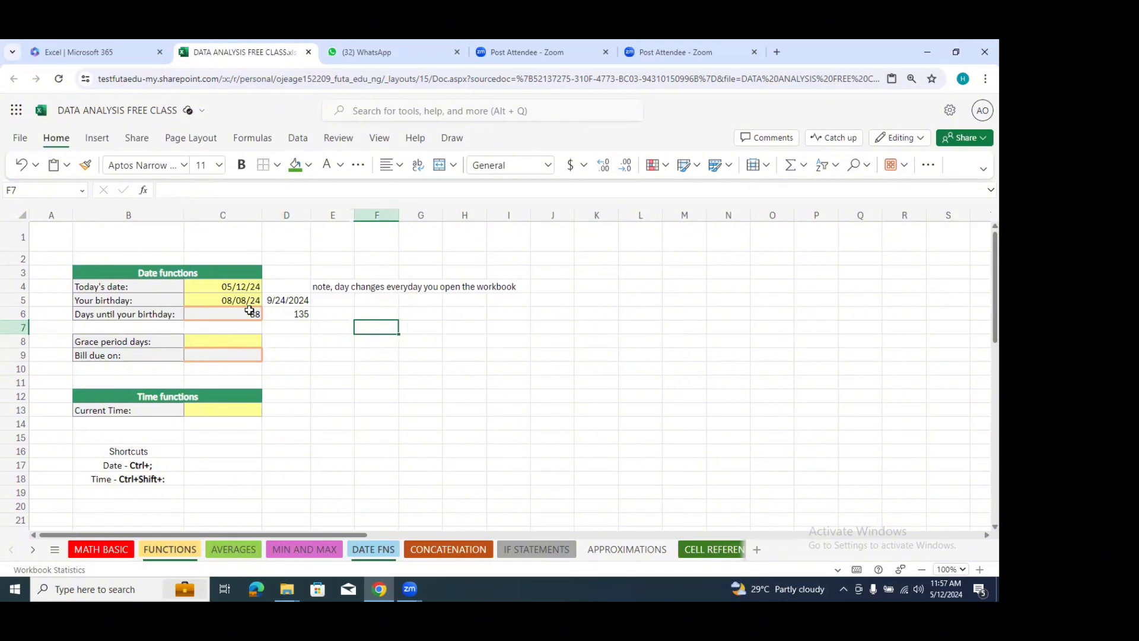
{"action": "left_click_drag", "start_coordinate": [228, 300], "coordinate": [271, 313]}
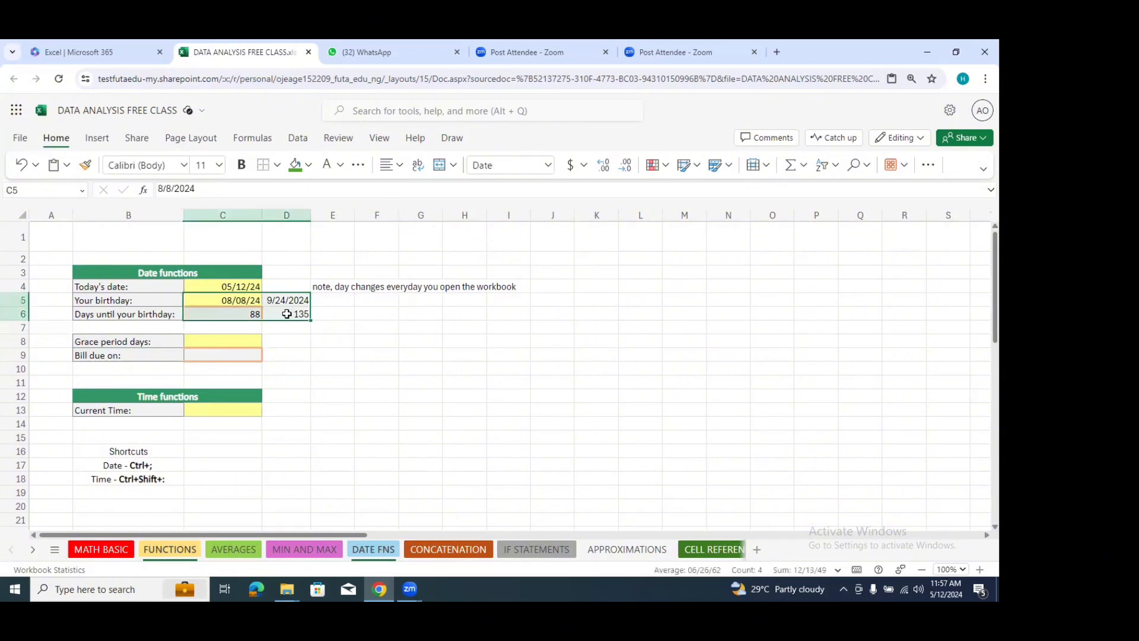
{"action": "key", "text": "Delete"}
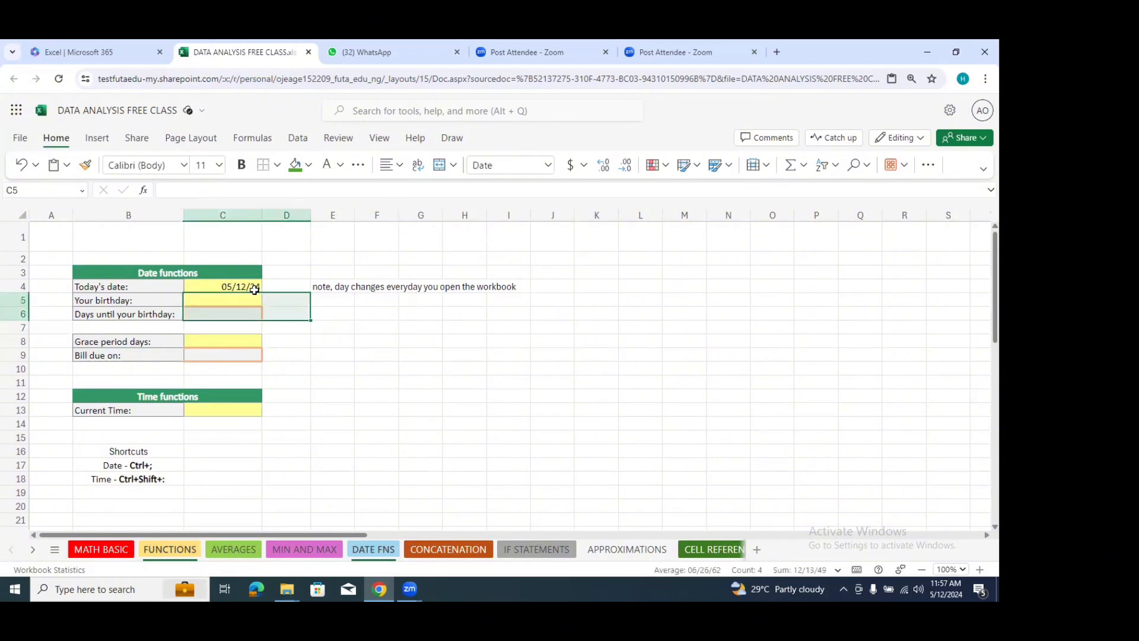
{"action": "left_click", "coordinate": [258, 290]}
{"action": "key", "text": "Delete"}
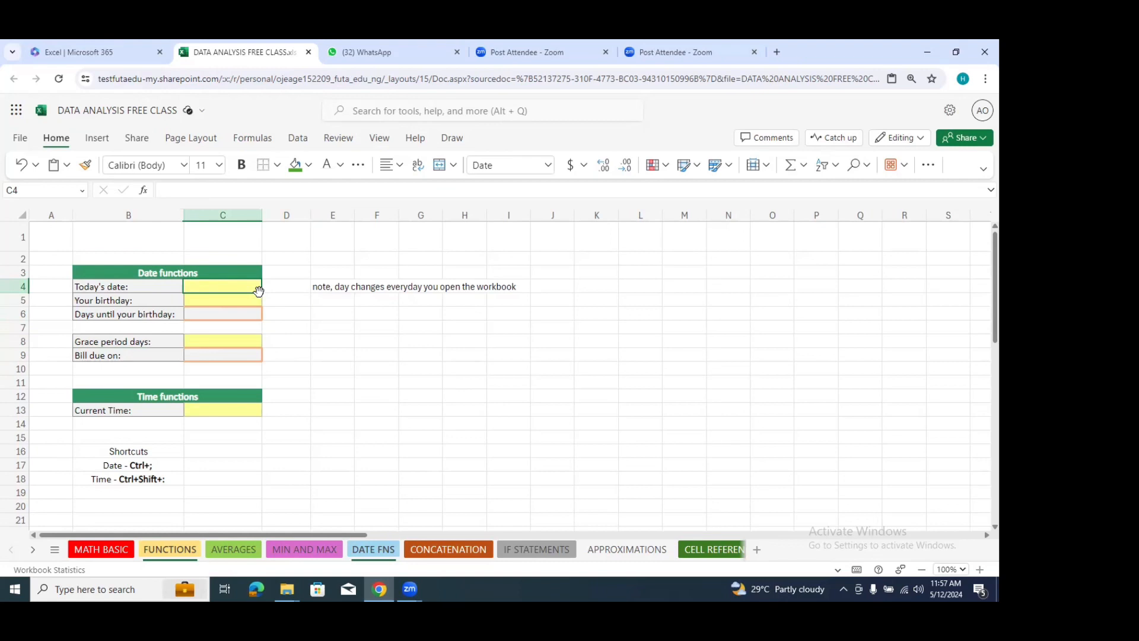
Step: Enter the formula =TODAY() in cell C4 again and check it in the cell
{"action": "type", "text": "="}
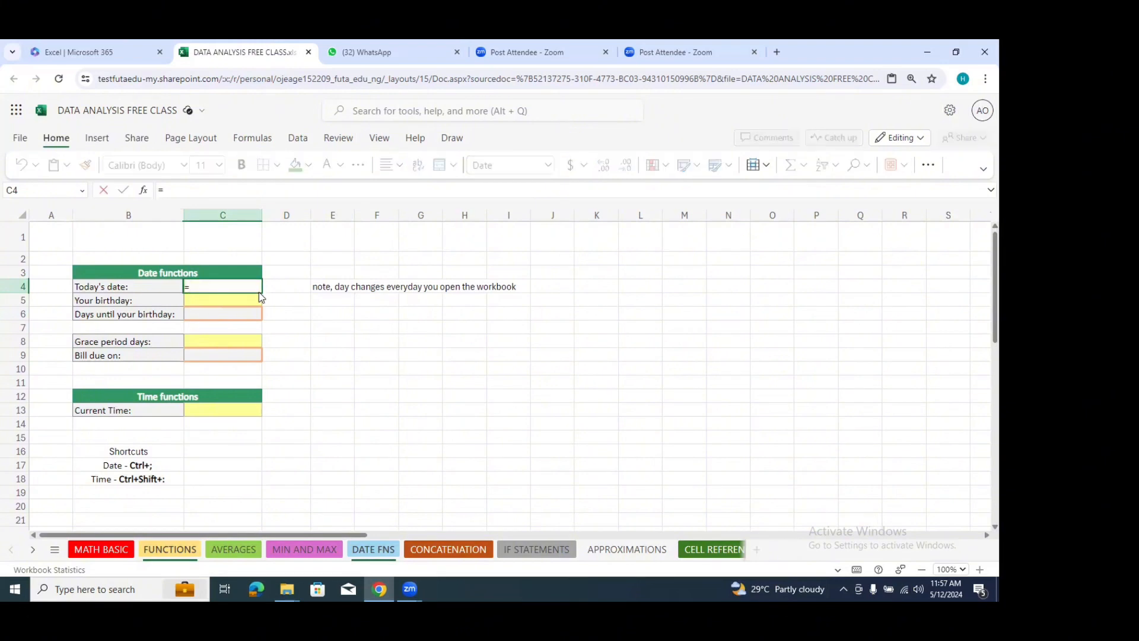
{"action": "type", "text": "Today"}
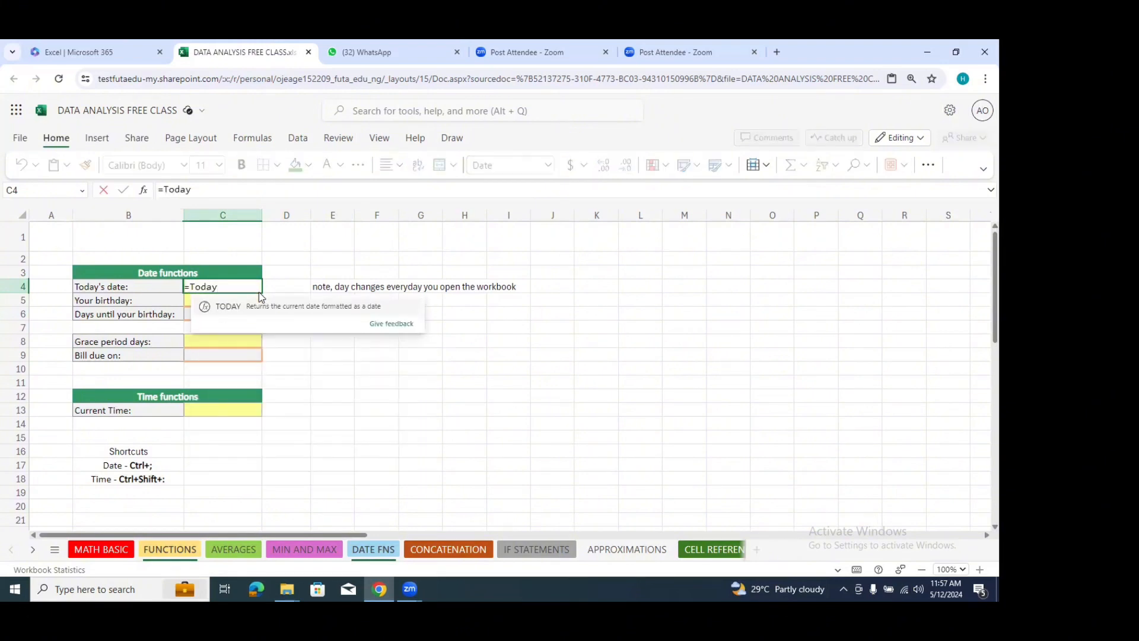
{"action": "key", "text": "Tab"}
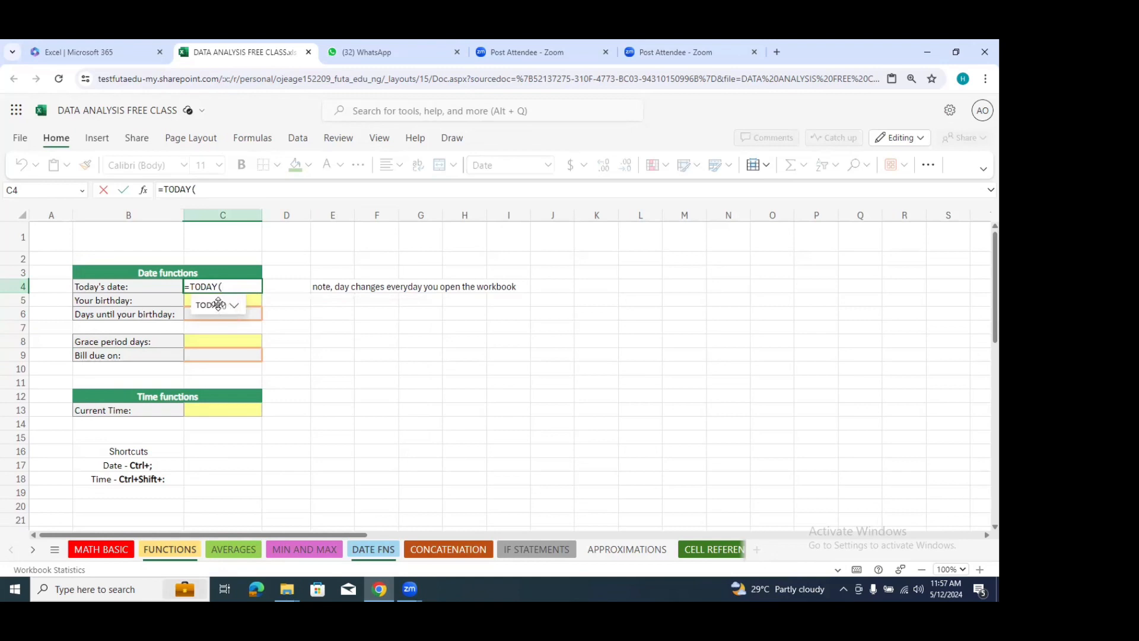
{"action": "key", "text": "Return"}
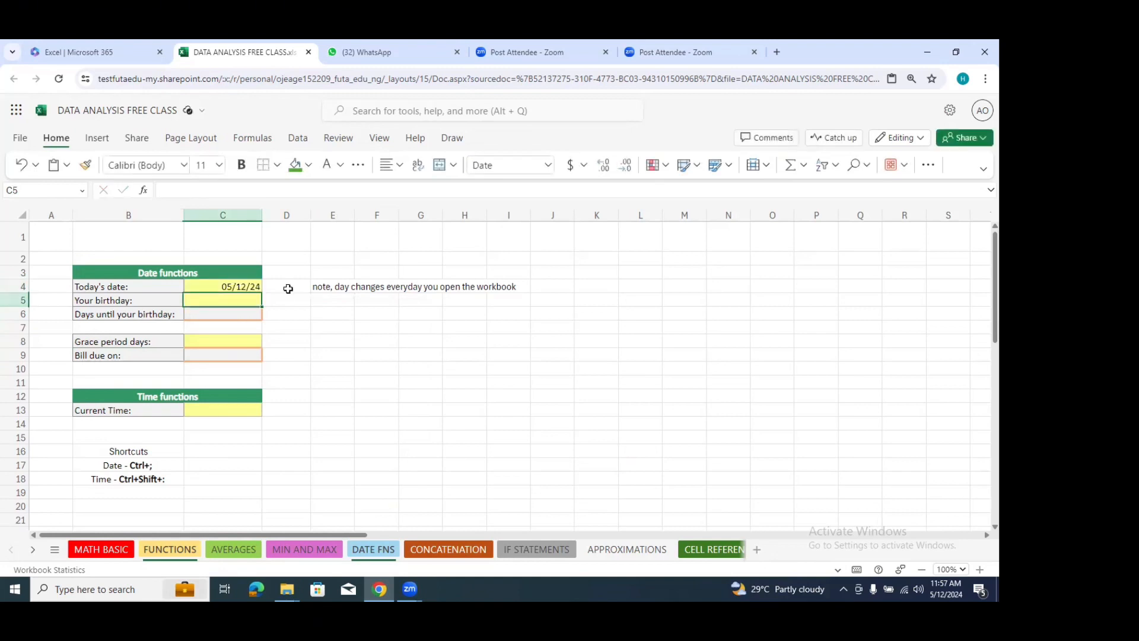
{"action": "left_click", "coordinate": [237, 288]}
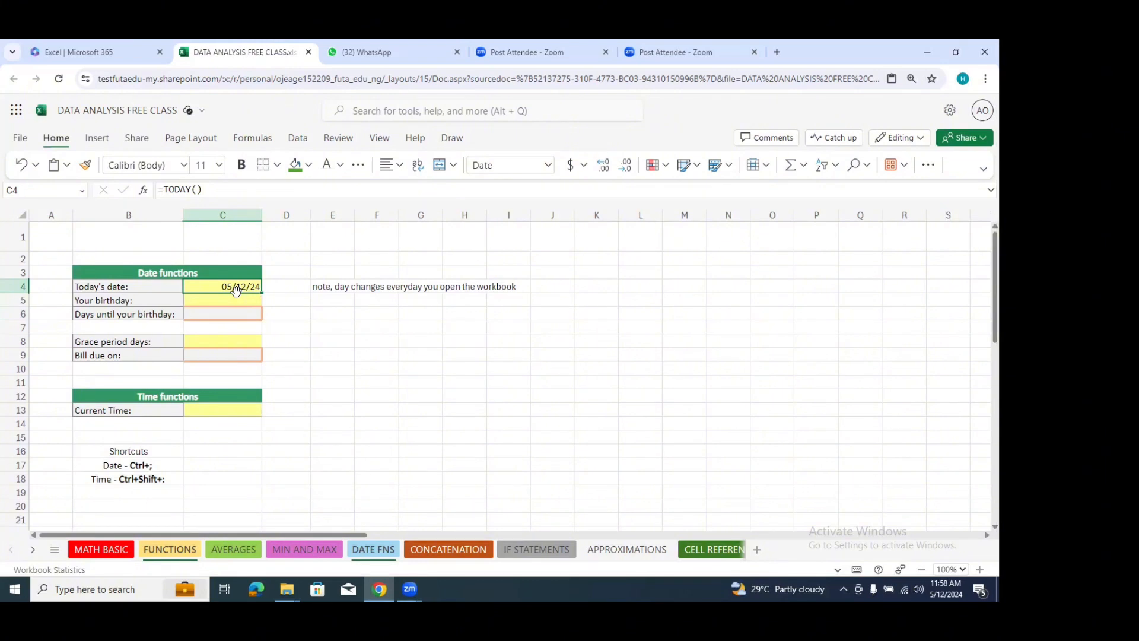
{"action": "left_click", "coordinate": [323, 326]}
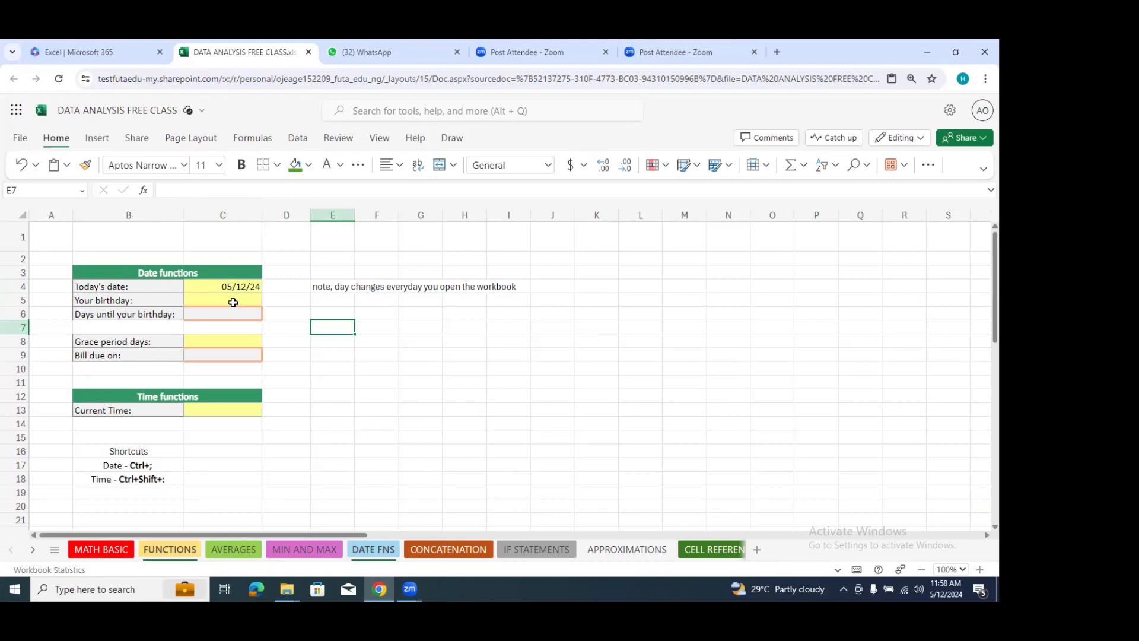
Step: Enter a birthday falling in the current year in the birthday cell C5
{"action": "left_click", "coordinate": [88, 317]}
{"action": "mouse_move", "coordinate": [140, 316]}
{"action": "left_mouse_down"}
{"action": "mouse_move", "coordinate": [203, 308]}
{"action": "mouse_move", "coordinate": [159, 314]}
{"action": "left_mouse_up"}
{"action": "left_click", "coordinate": [315, 315]}
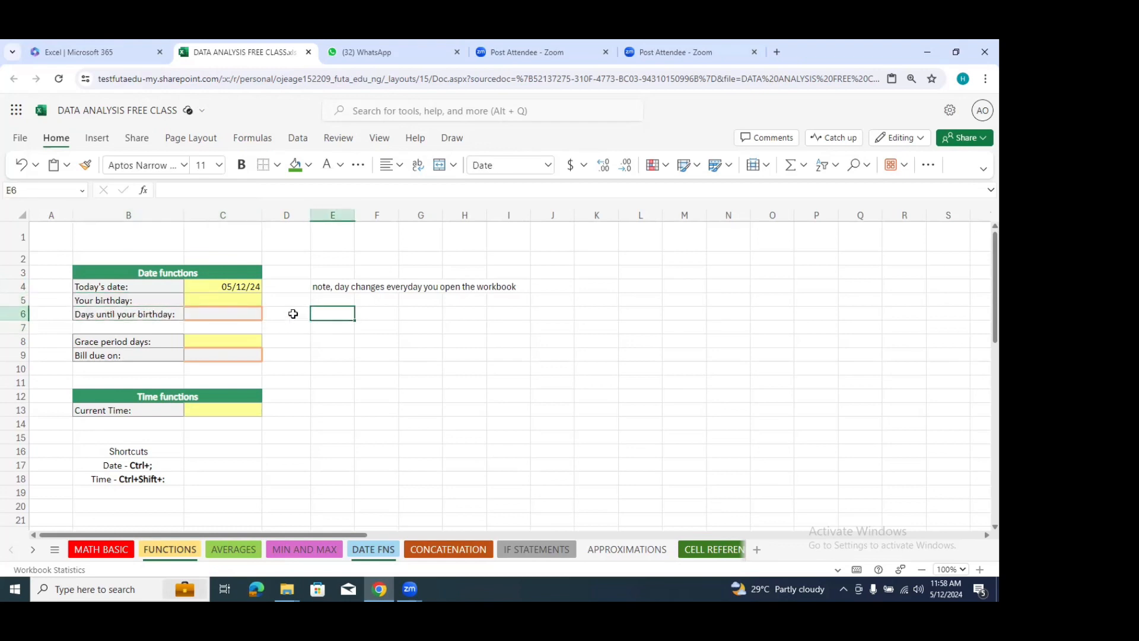
{"action": "left_click", "coordinate": [246, 299]}
{"action": "type", "text": "0"}
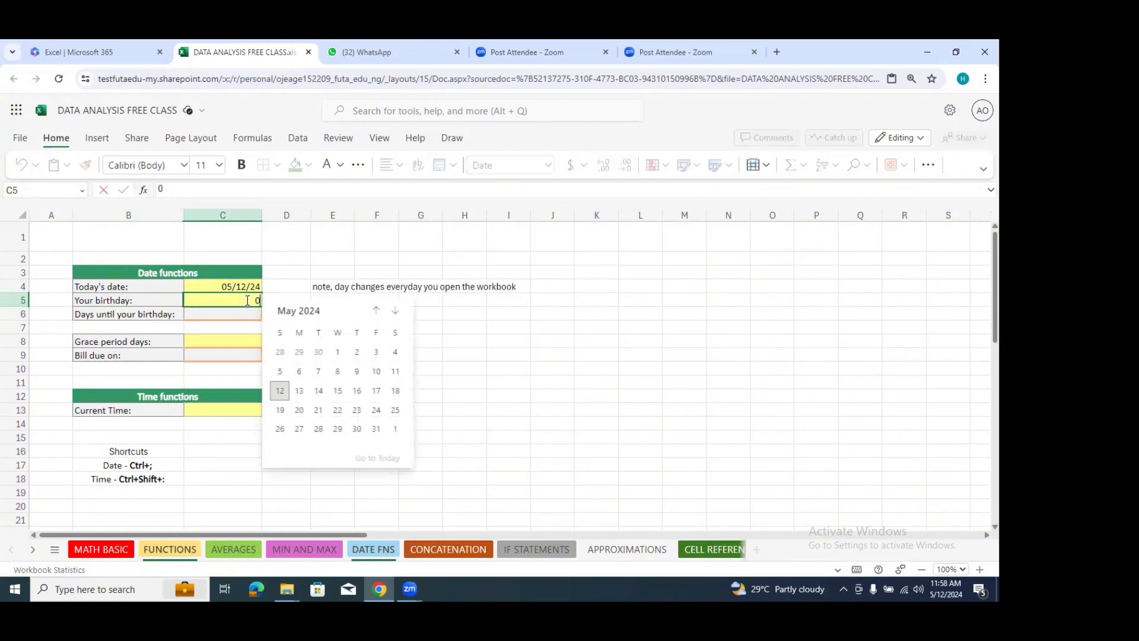
{"action": "type", "text": "8/08/2024"}
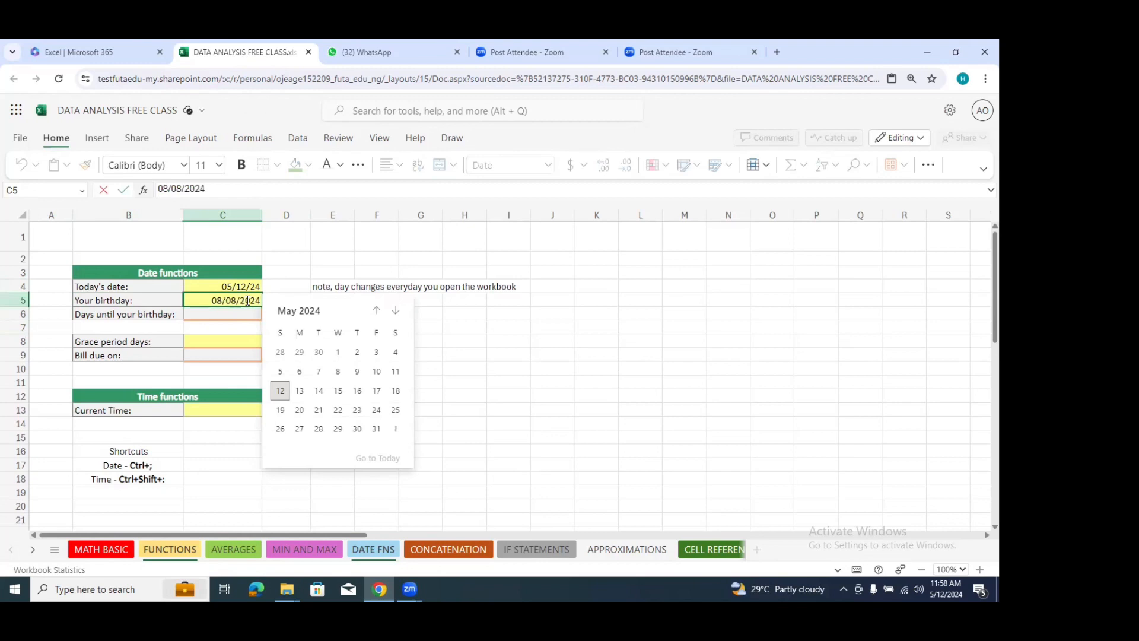
{"action": "left_click", "coordinate": [458, 311]}
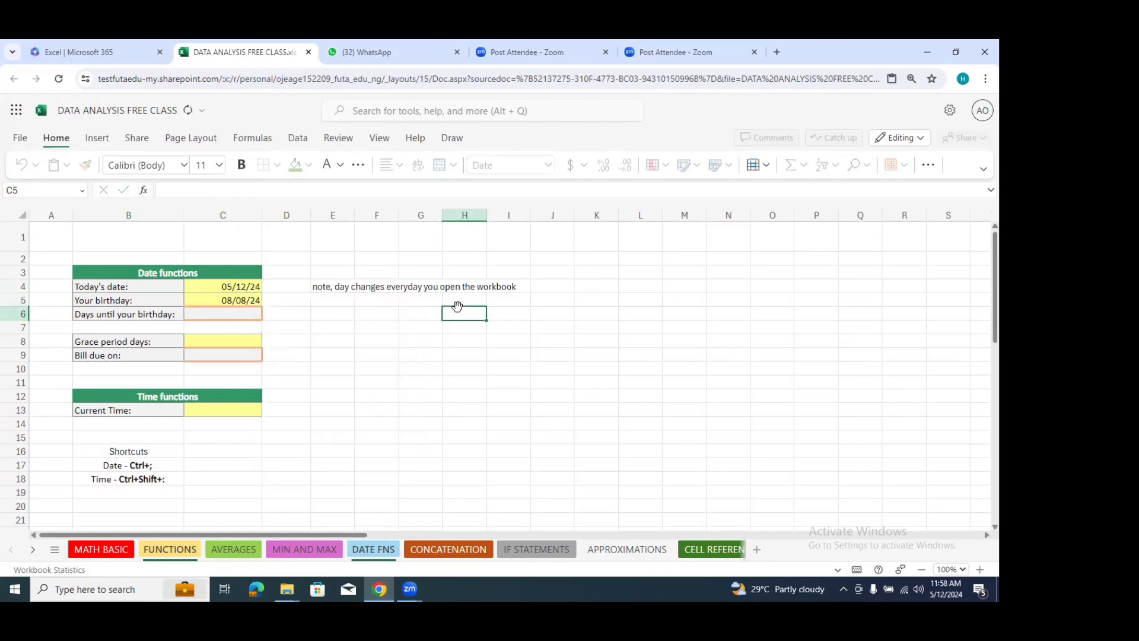
{"action": "left_click", "coordinate": [234, 299]}
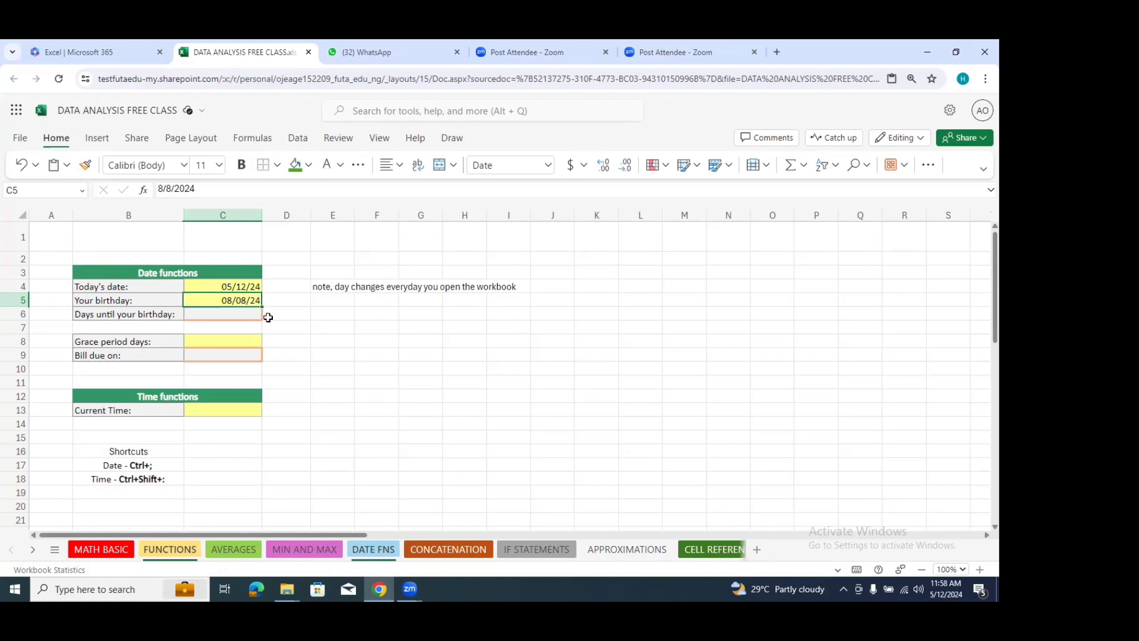
Step: Calculate the days until the birthday in cell C6 with the formula =C5-C4
{"action": "left_click", "coordinate": [250, 318]}
{"action": "type", "text": "="}
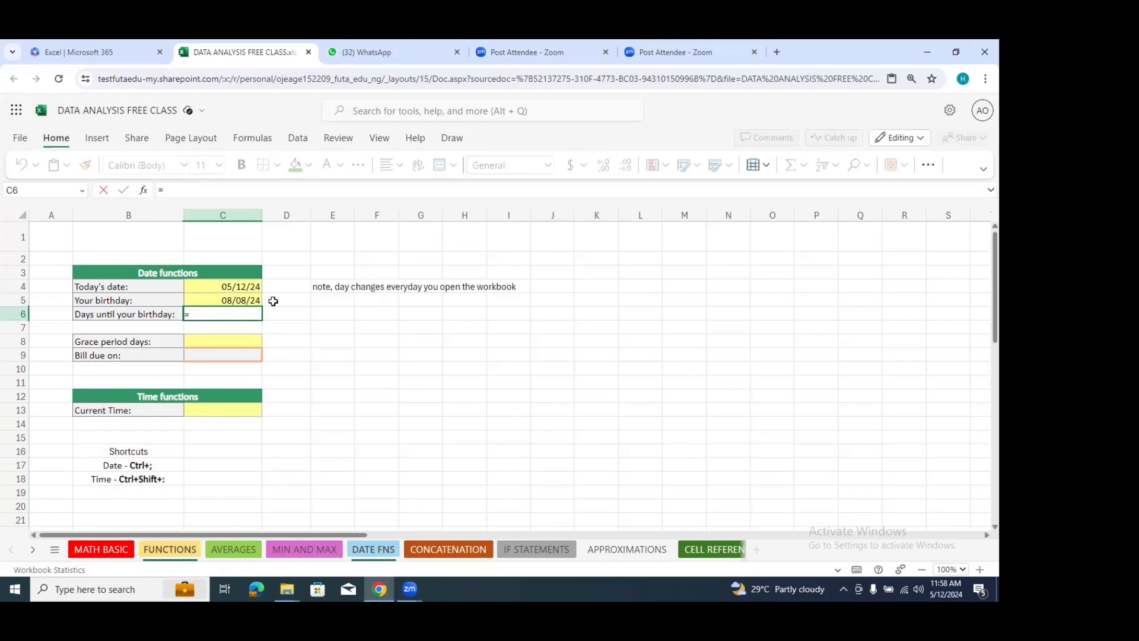
{"action": "left_click", "coordinate": [237, 300]}
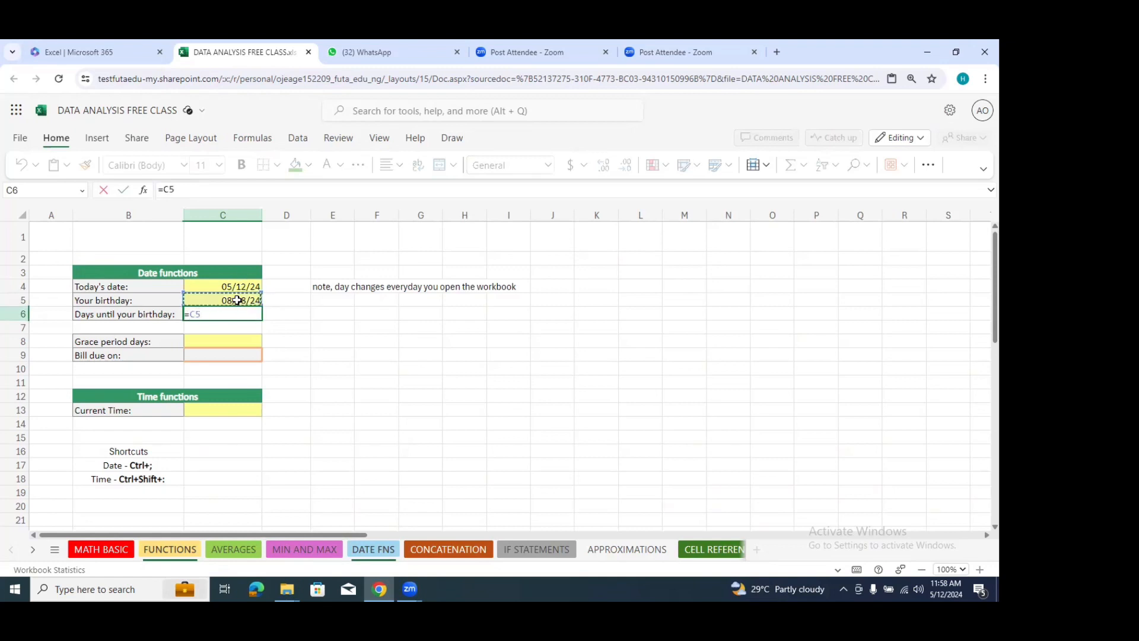
{"action": "type", "text": "-"}
{"action": "left_click", "coordinate": [237, 289]}
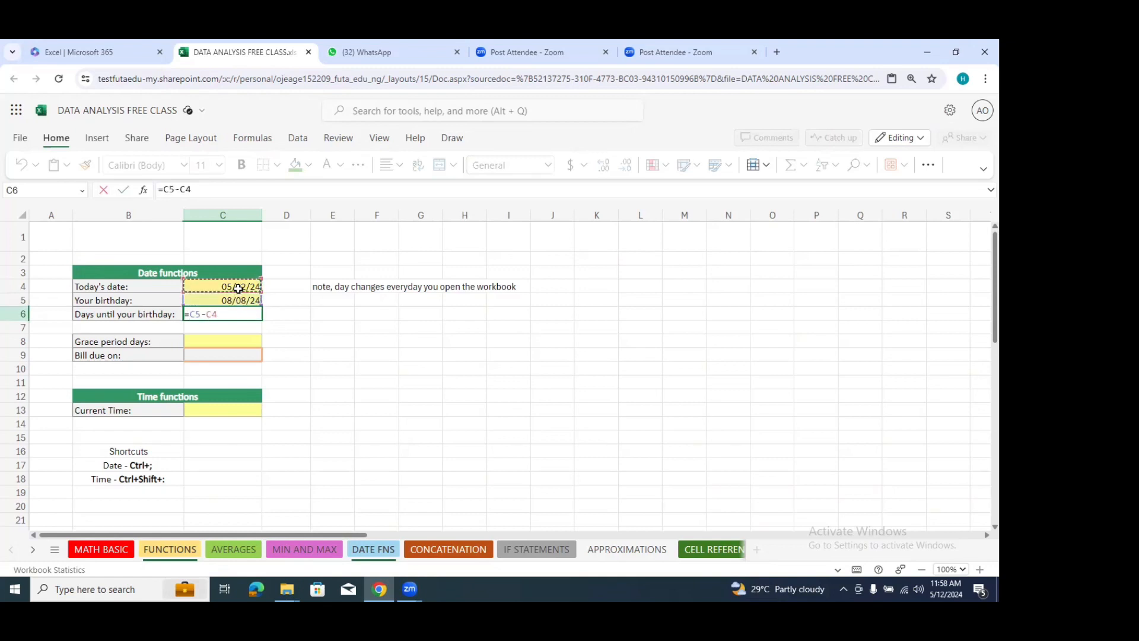
{"action": "key", "text": "Return"}
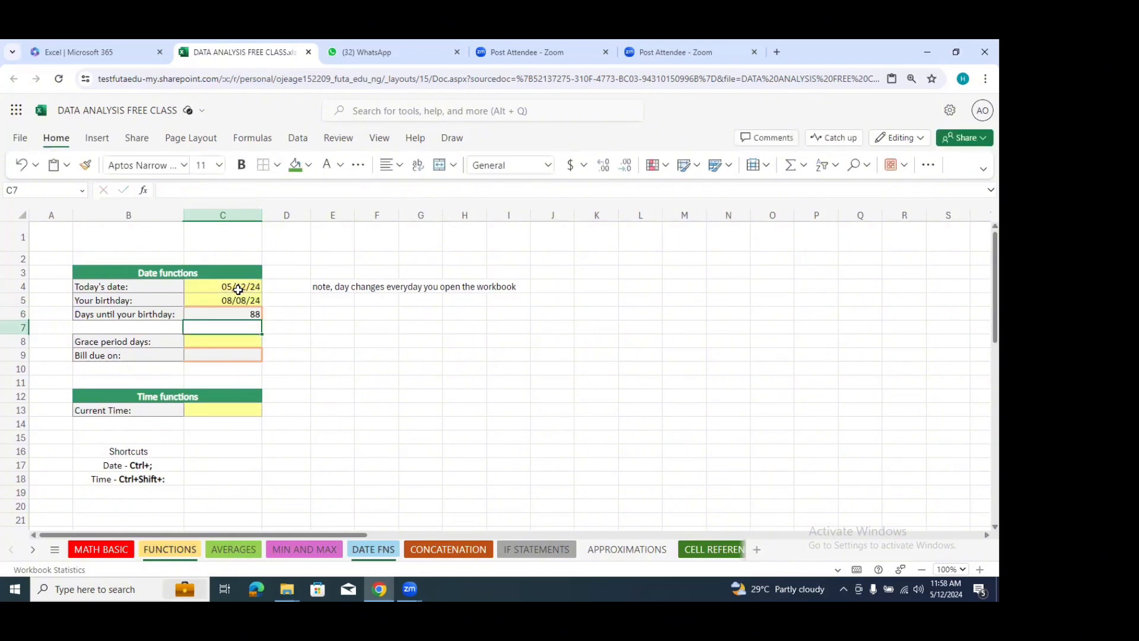
Step: Review the day-count formula in C6 and the birthday and today's date cells it refers to
{"action": "left_click", "coordinate": [315, 313]}
{"action": "left_click", "coordinate": [242, 316]}
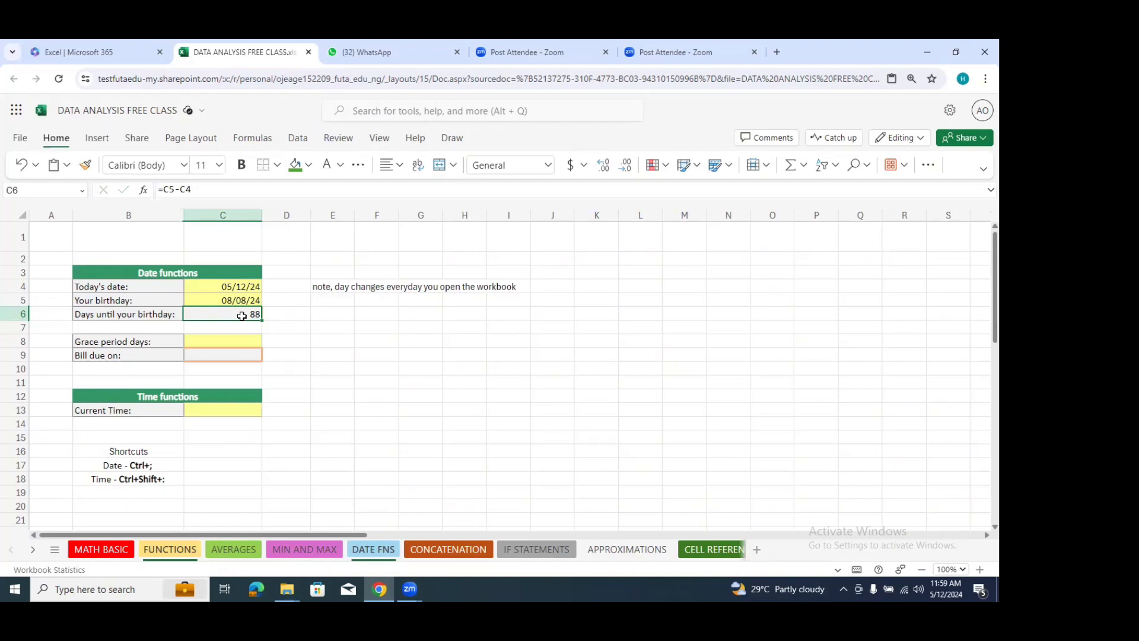
{"action": "left_click", "coordinate": [333, 355]}
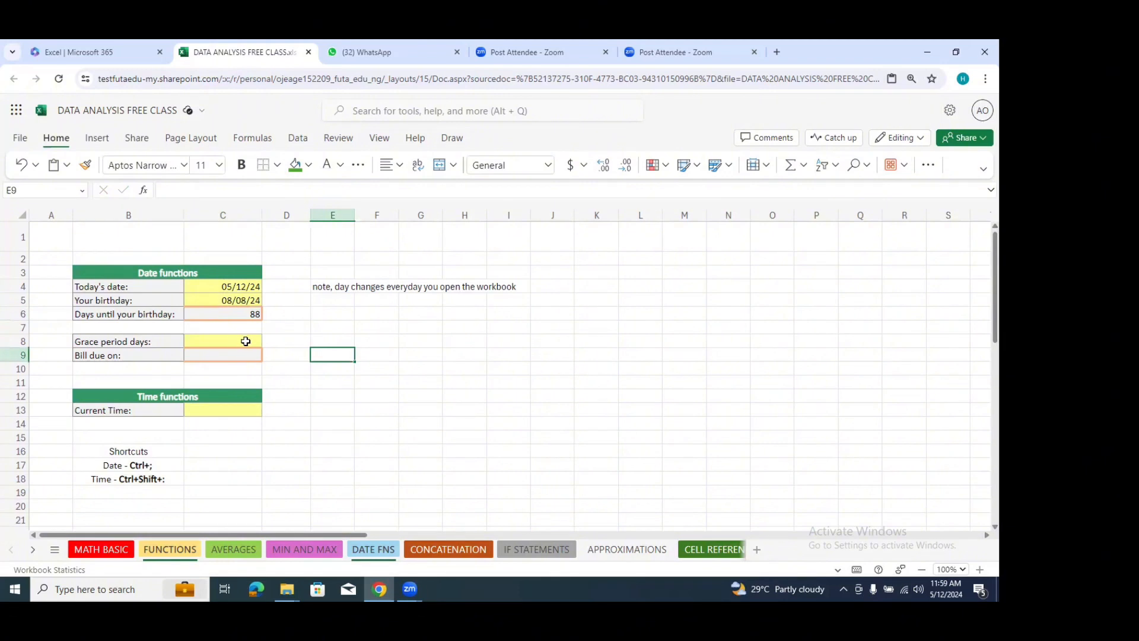
{"action": "left_click", "coordinate": [253, 319]}
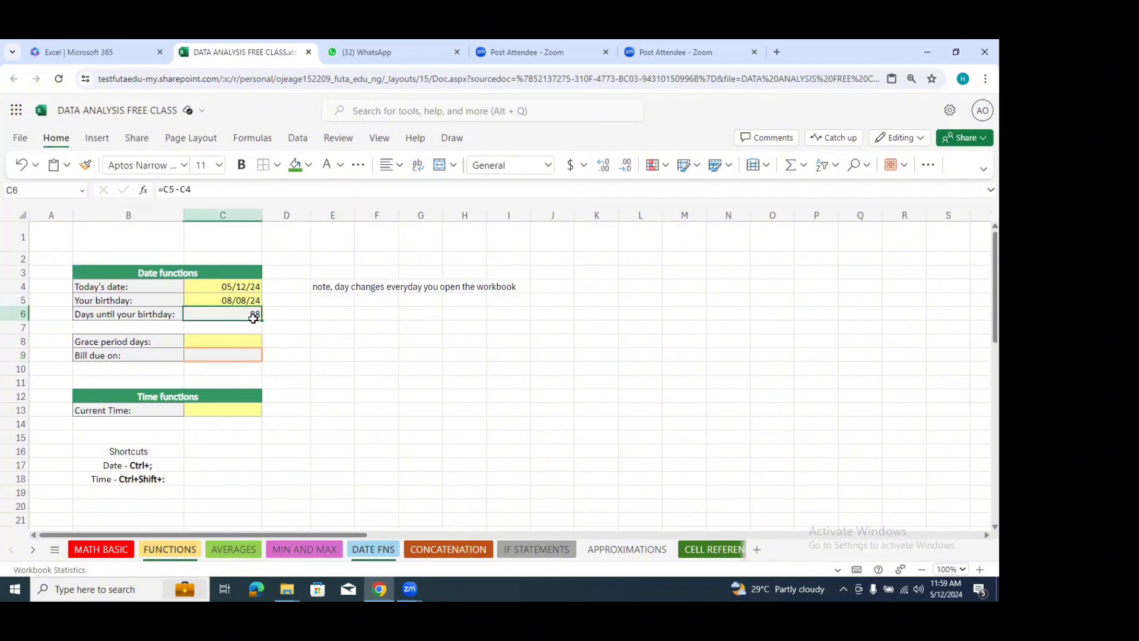
{"action": "left_click", "coordinate": [248, 285]}
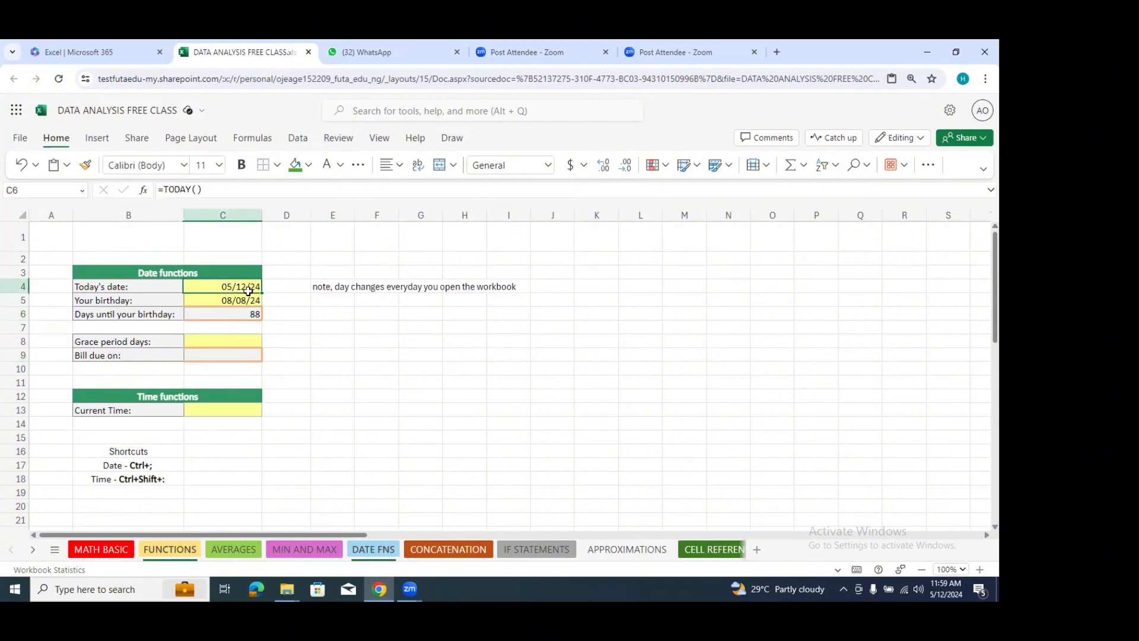
{"action": "left_click", "coordinate": [346, 341]}
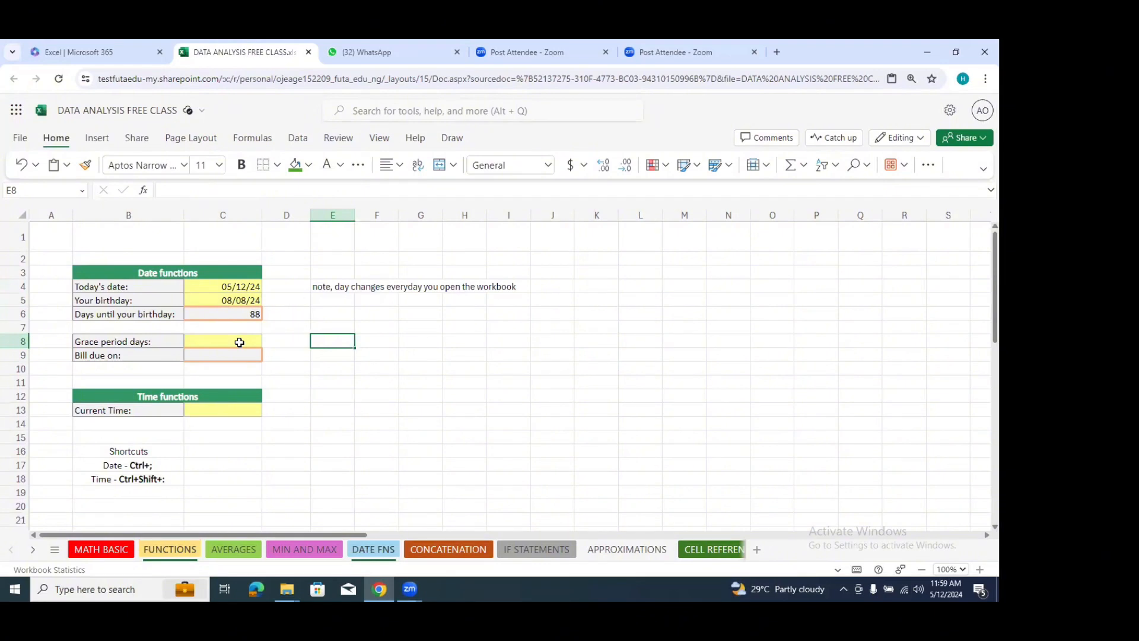
{"action": "left_click", "coordinate": [236, 287]}
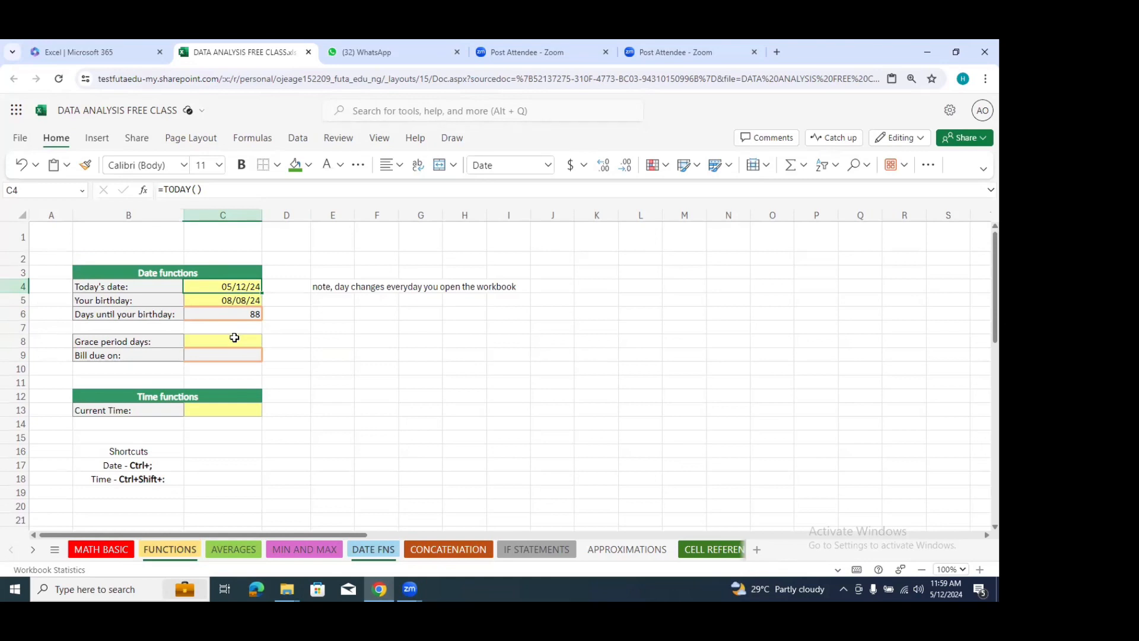
Step: Enter 18 as the grace period days in cell C8
{"action": "left_click", "coordinate": [235, 337]}
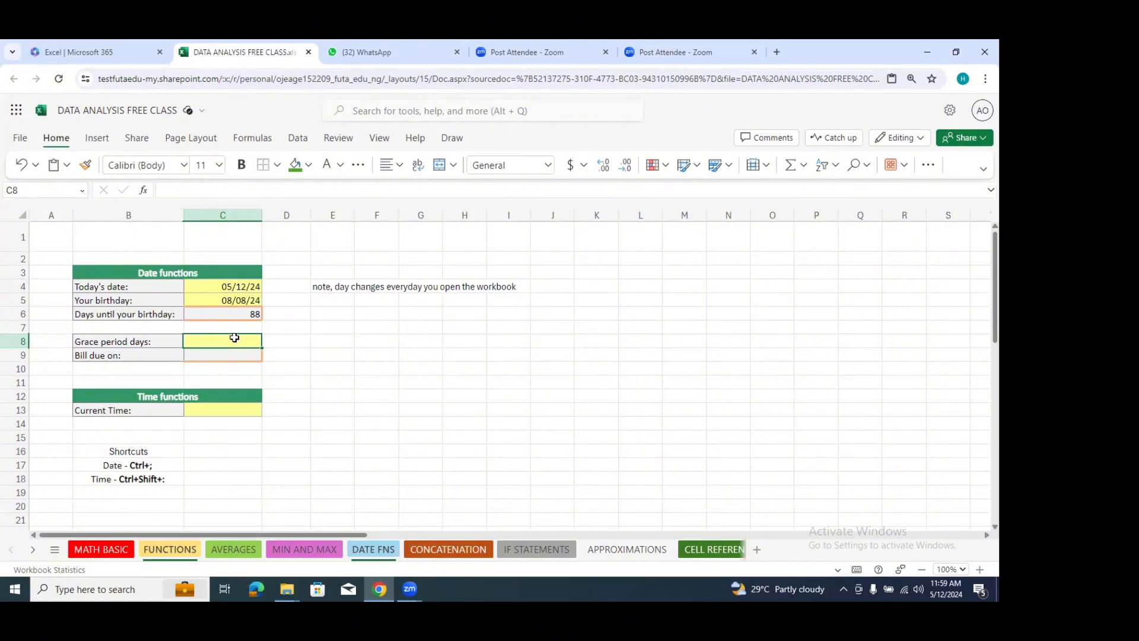
{"action": "type", "text": "1"}
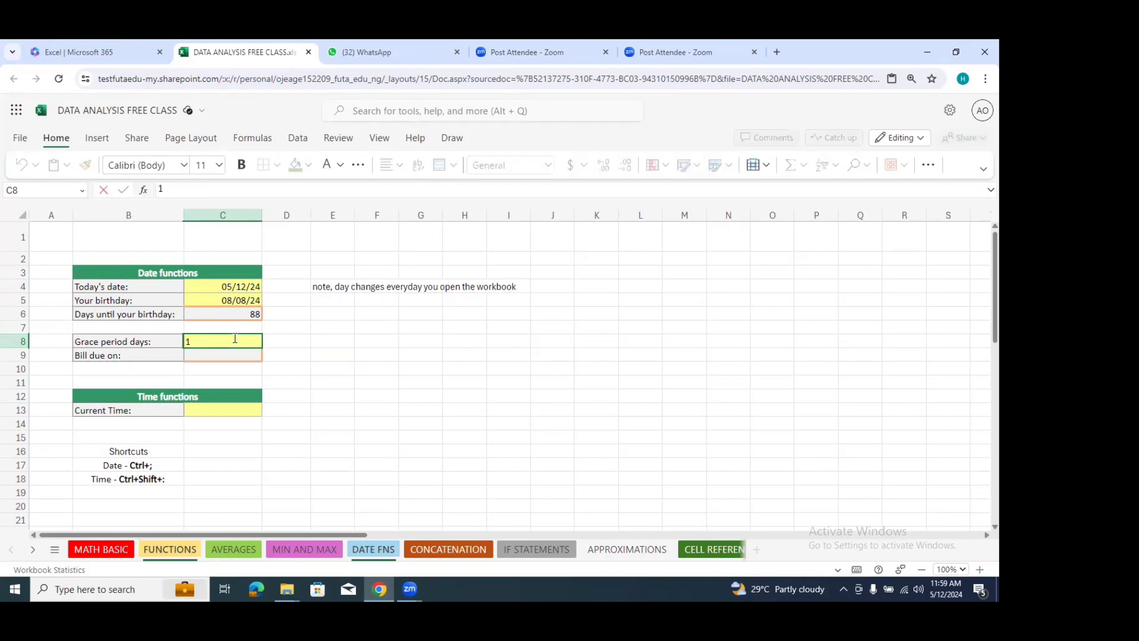
{"action": "type", "text": "8"}
{"action": "left_click", "coordinate": [368, 357]}
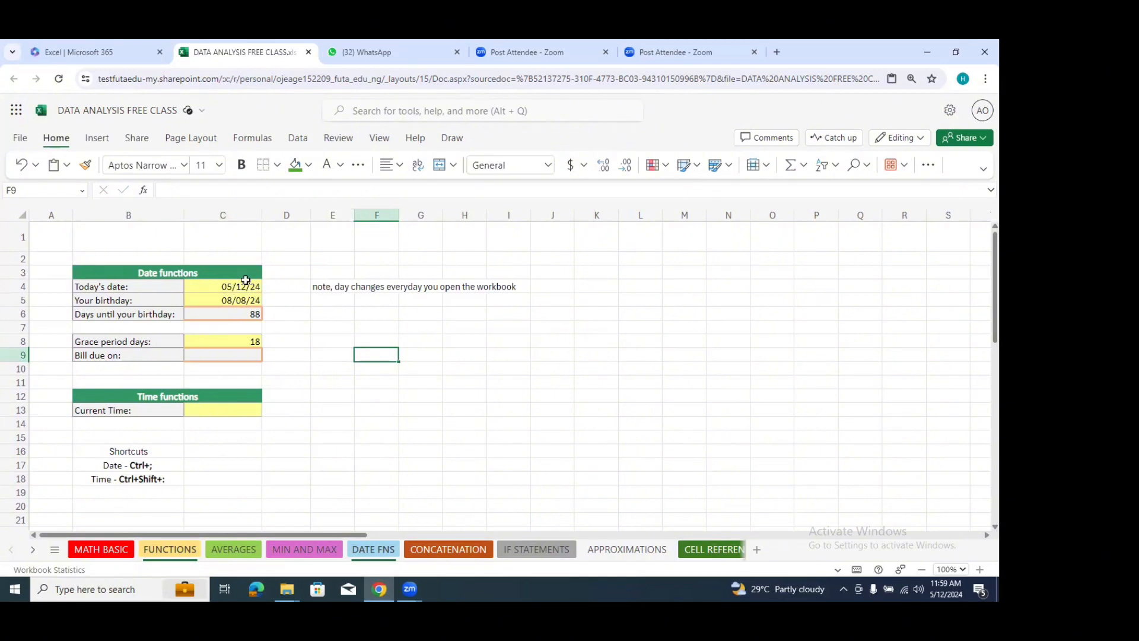
Step: Calculate the bill's due date in cell C9 with the formula =C4+C8 and check the formula
{"action": "left_click", "coordinate": [244, 357]}
{"action": "type", "text": "="}
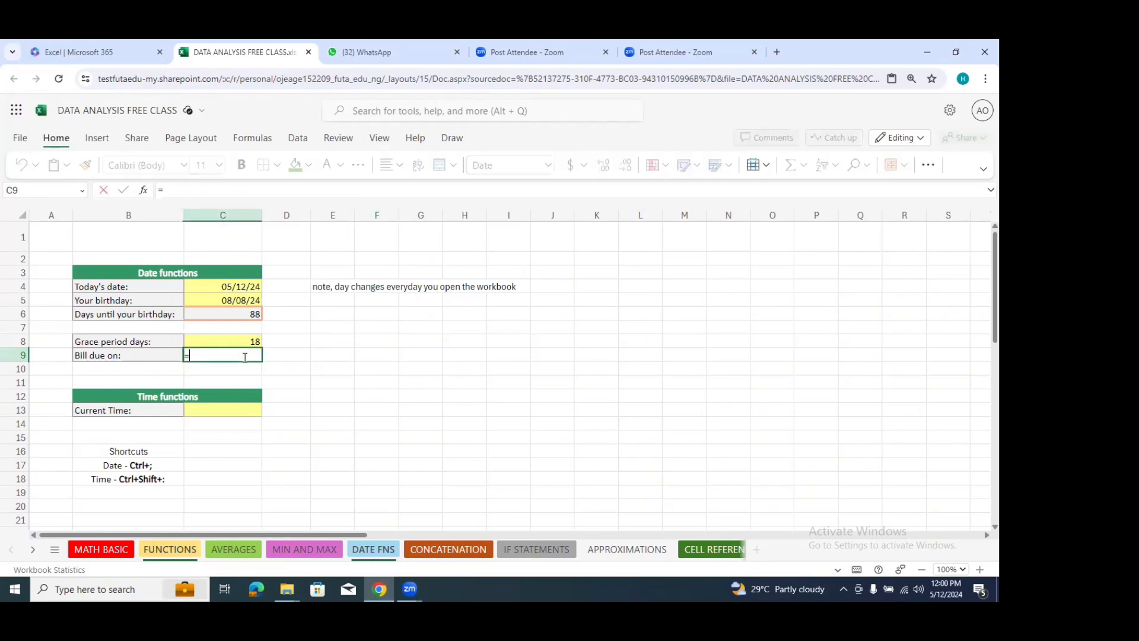
{"action": "left_click", "coordinate": [250, 287]}
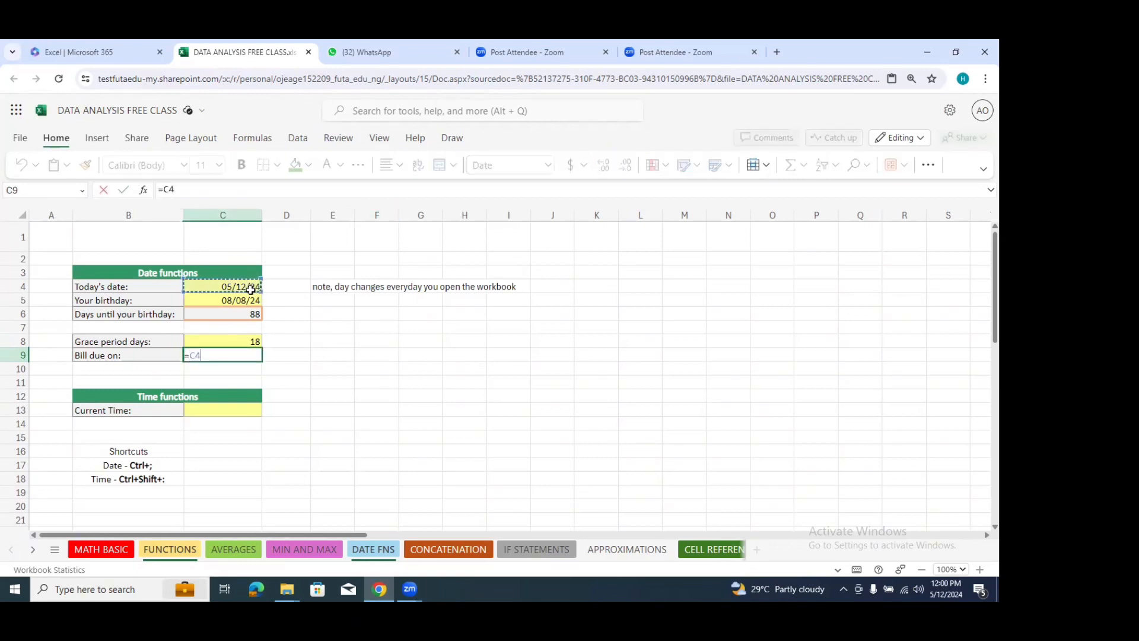
{"action": "type", "text": "+"}
{"action": "left_click", "coordinate": [245, 341]}
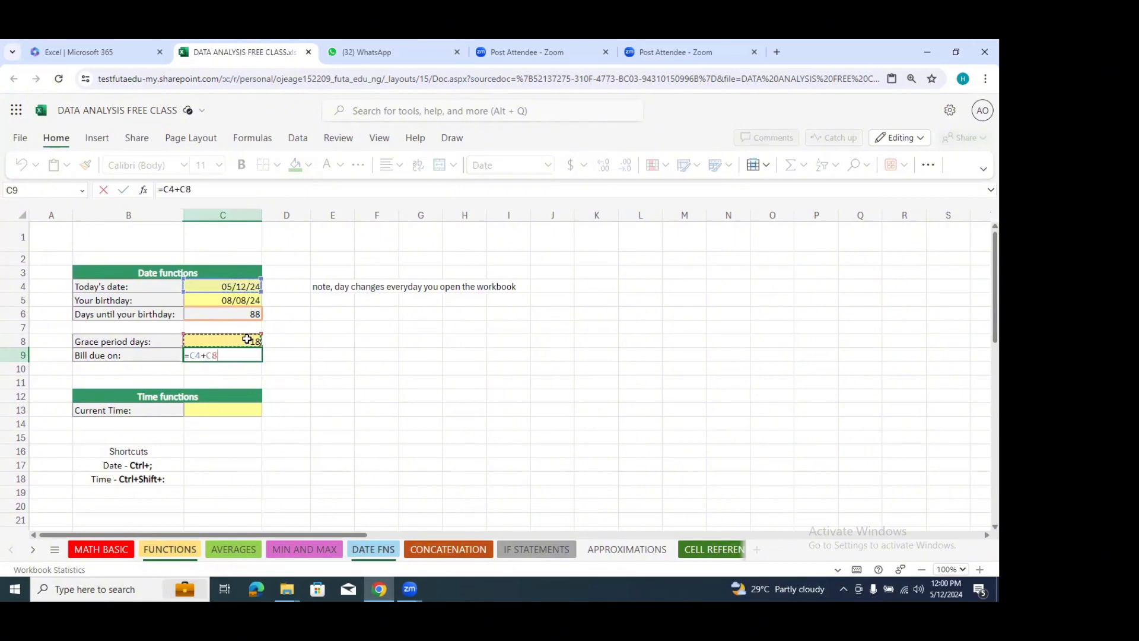
{"action": "key", "text": "Return"}
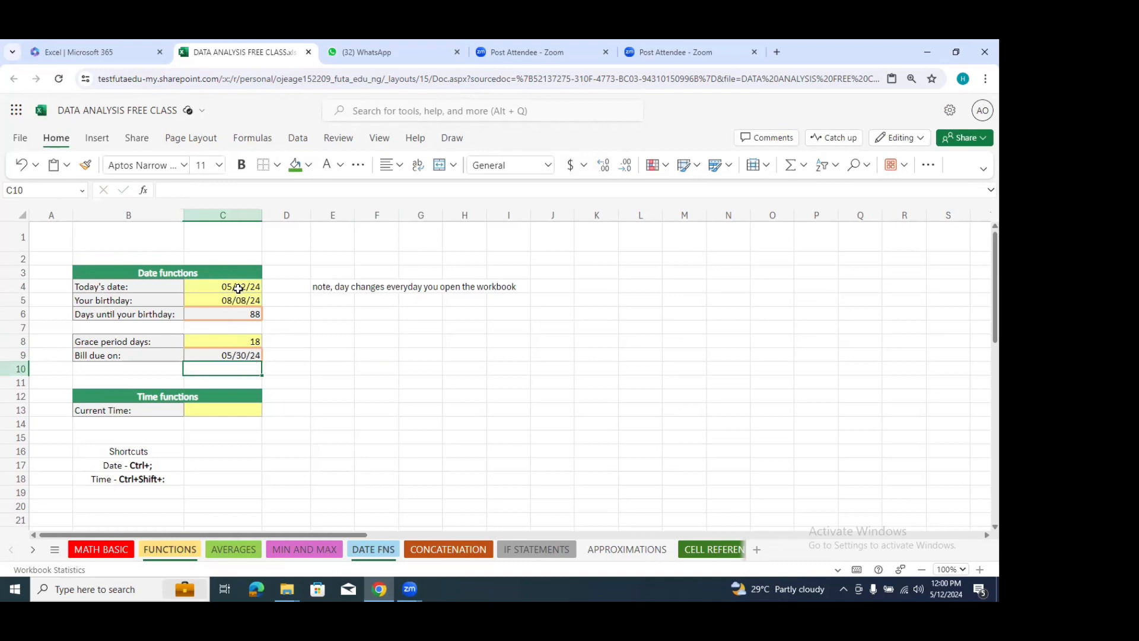
{"action": "left_click", "coordinate": [241, 358]}
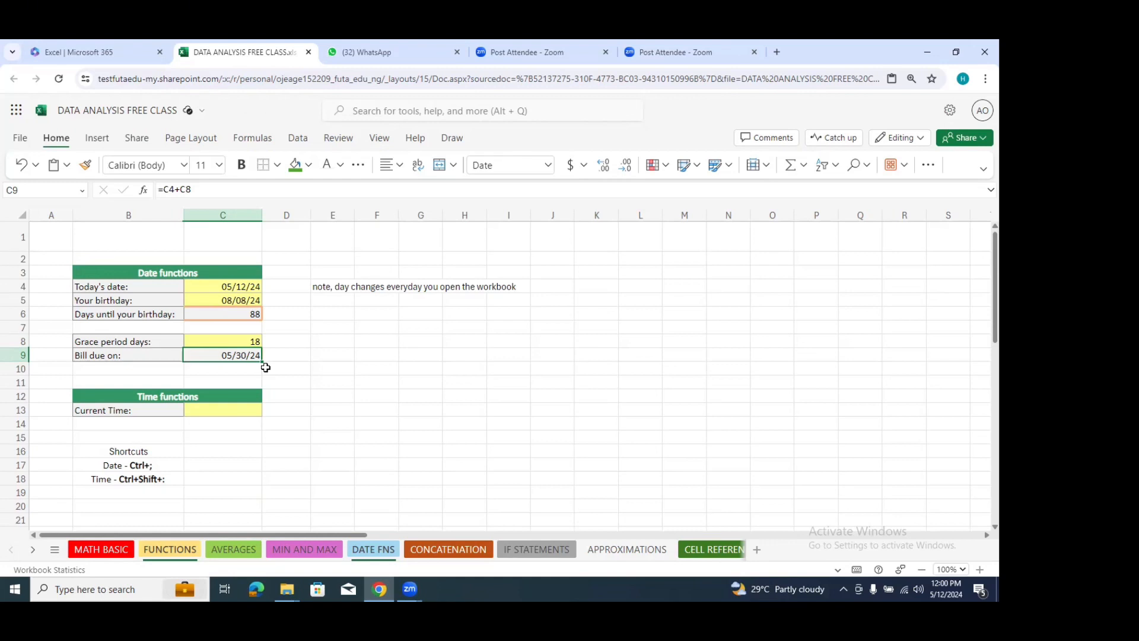
Step: Enter the formula =NOW() in cell C13 for the current time
{"action": "left_click", "coordinate": [223, 412]}
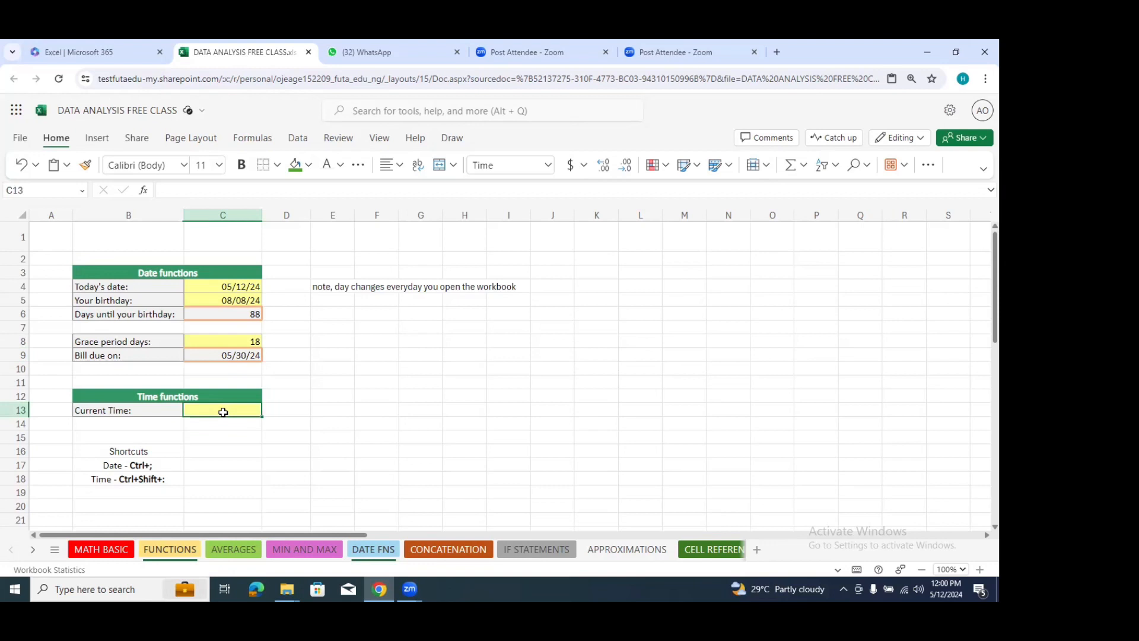
{"action": "type", "text": "="}
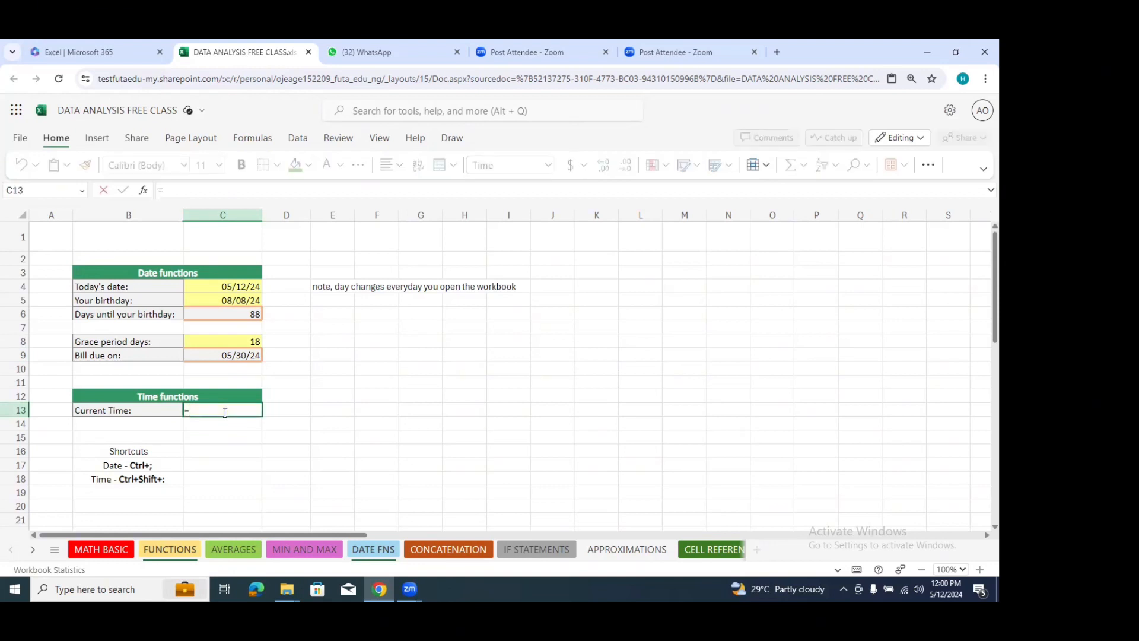
{"action": "type", "text": "No"}
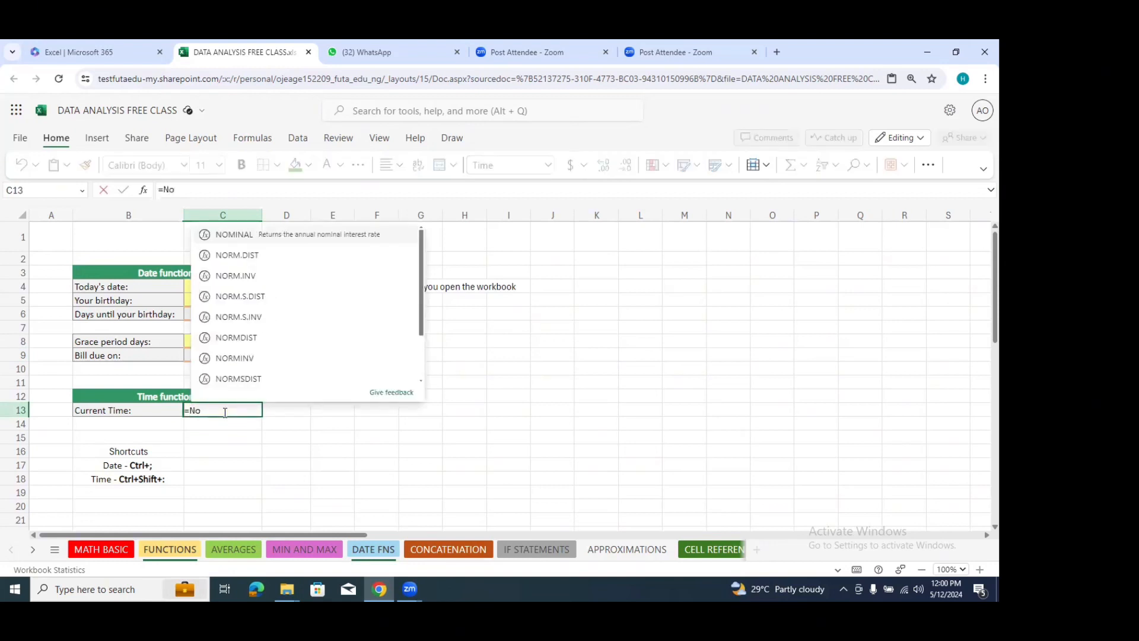
{"action": "type", "text": "w"}
{"action": "left_click", "coordinate": [253, 374]}
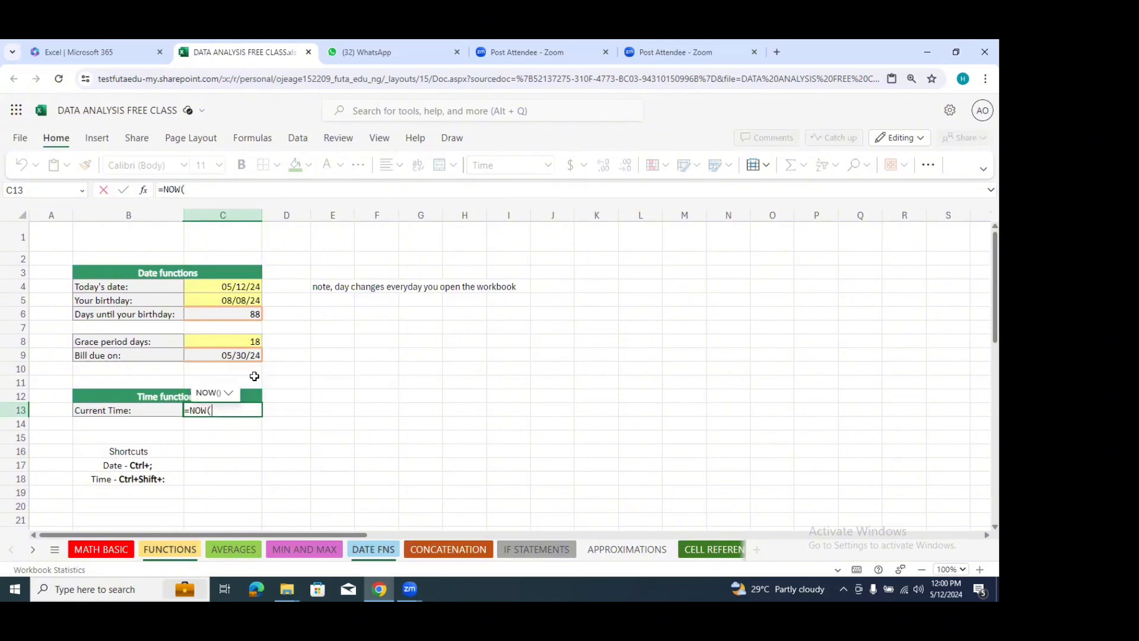
{"action": "type", "text": ")"}
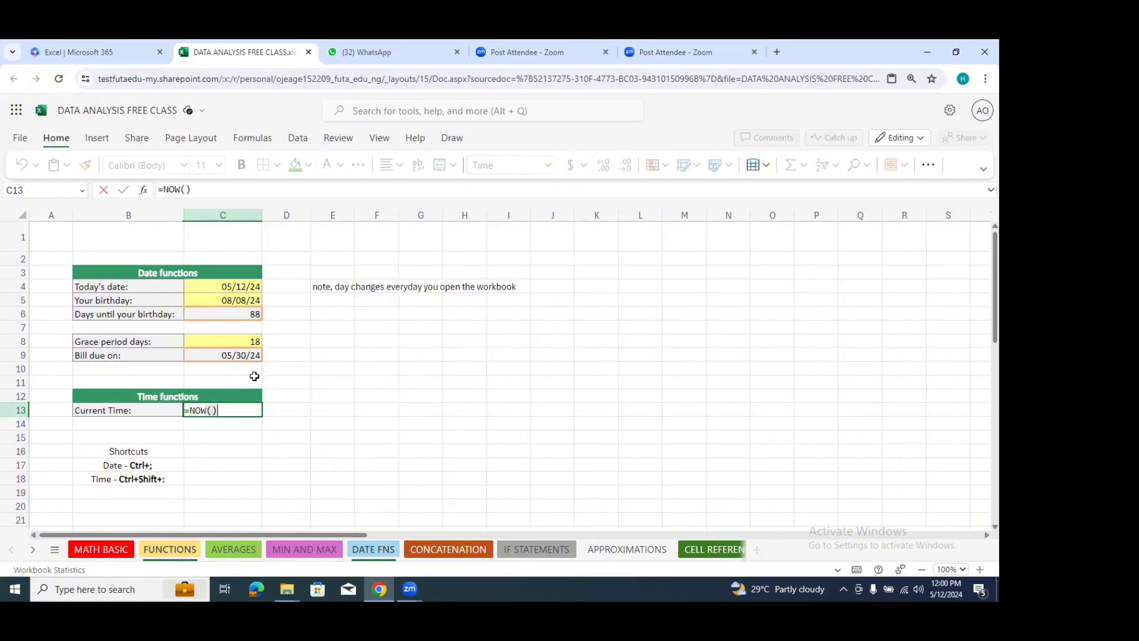
{"action": "left_click", "coordinate": [256, 419]}
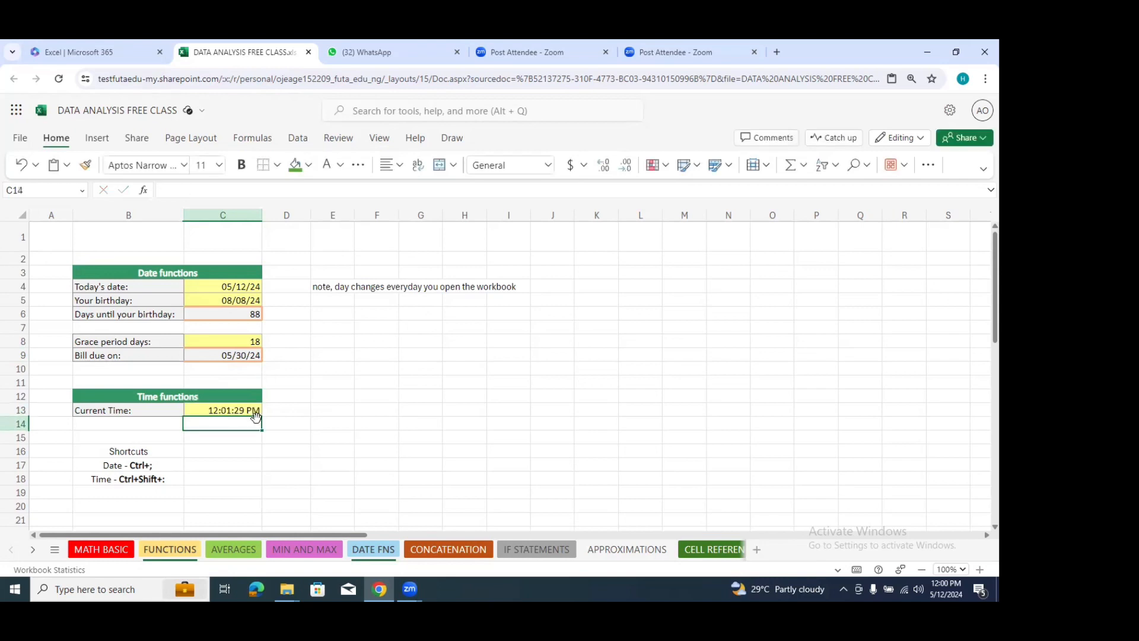
Step: Insert today's date, 5/12/2024, as a fixed value in cell C17 beside the date shortcut
{"action": "left_click", "coordinate": [226, 469]}
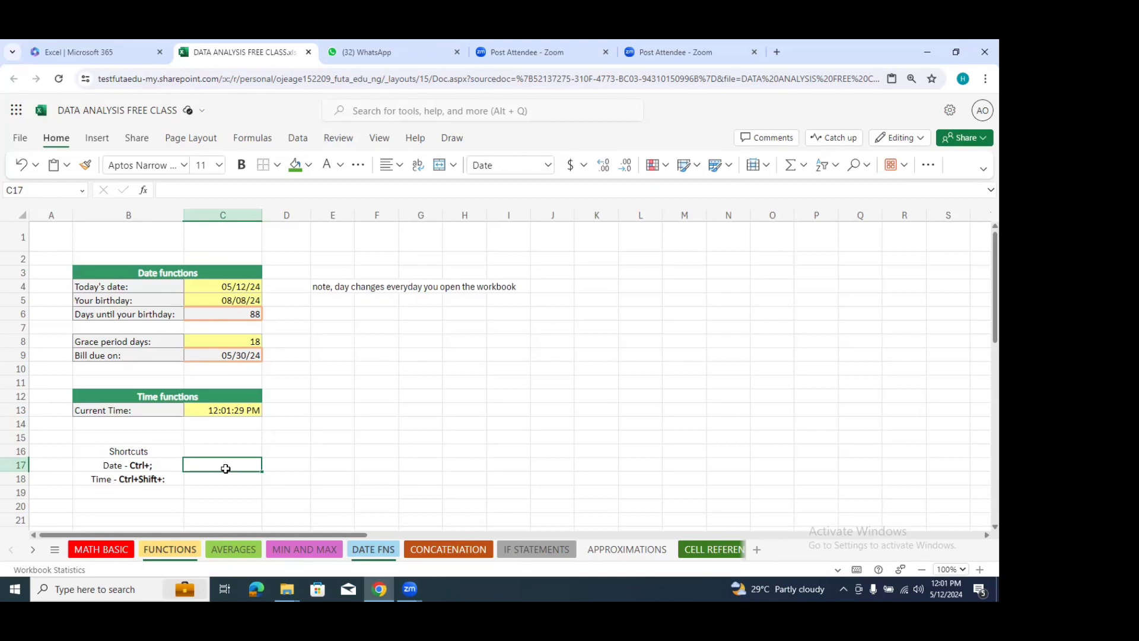
{"action": "key", "text": "ctrl+plus"}
{"action": "key", "text": "ctrl+semicolon"}
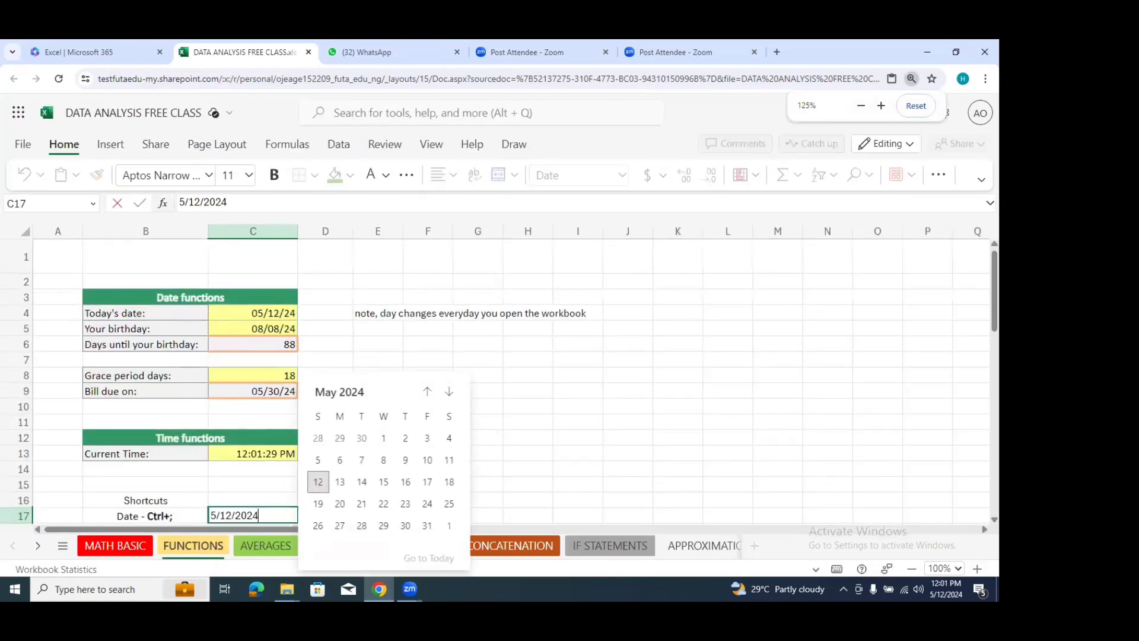
{"action": "left_click", "coordinate": [528, 374]}
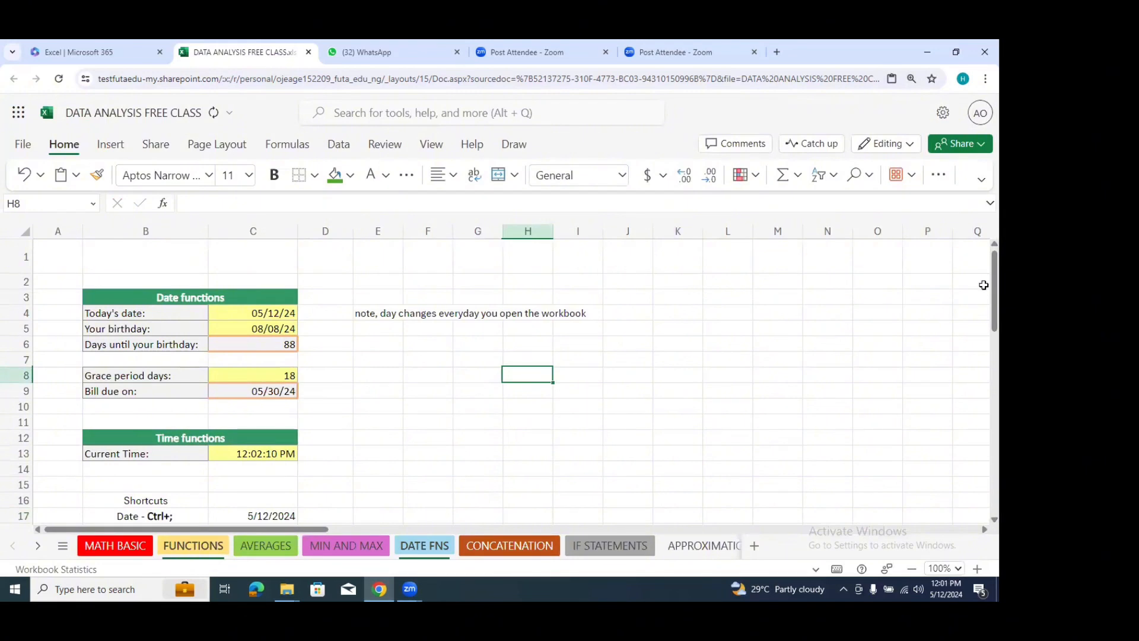
Step: Insert the current time, 12:01 PM, as a fixed value in cell C18 beside the time shortcut
{"action": "scroll", "coordinate": [224, 353], "scroll_direction": "down", "scroll_amount": 2}
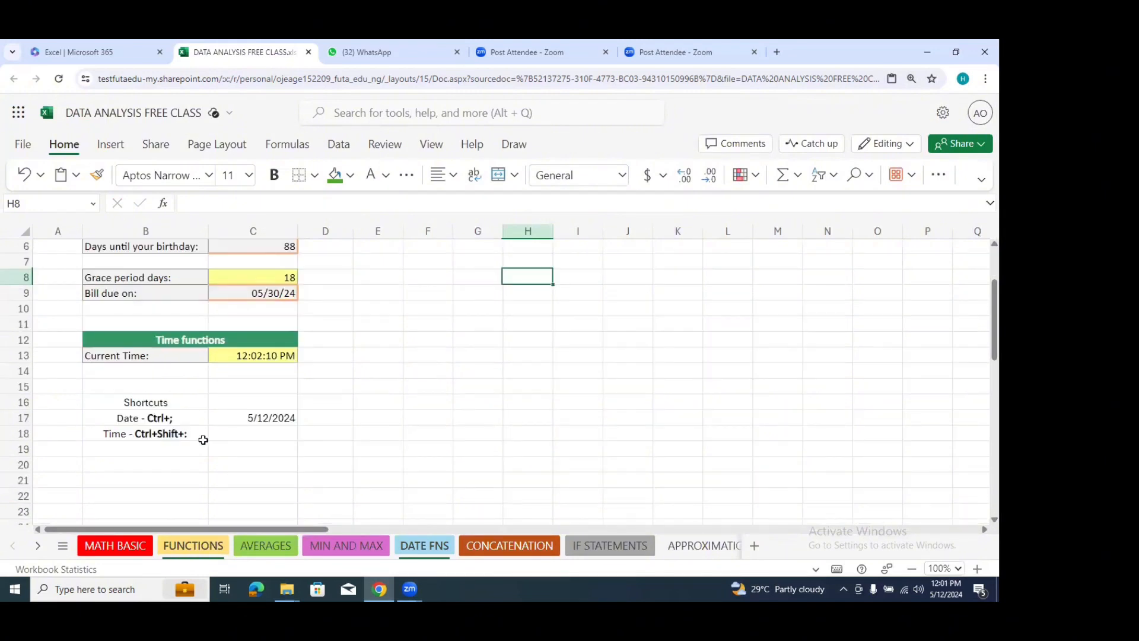
{"action": "left_click", "coordinate": [255, 437]}
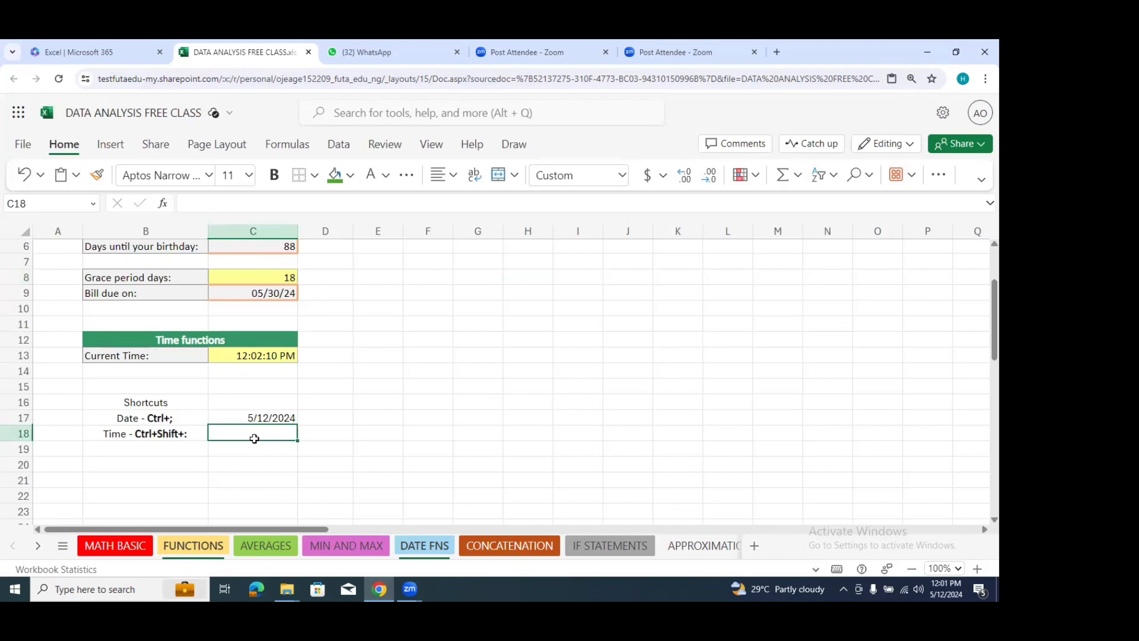
{"action": "key", "text": "ctrl+shift+semicolon"}
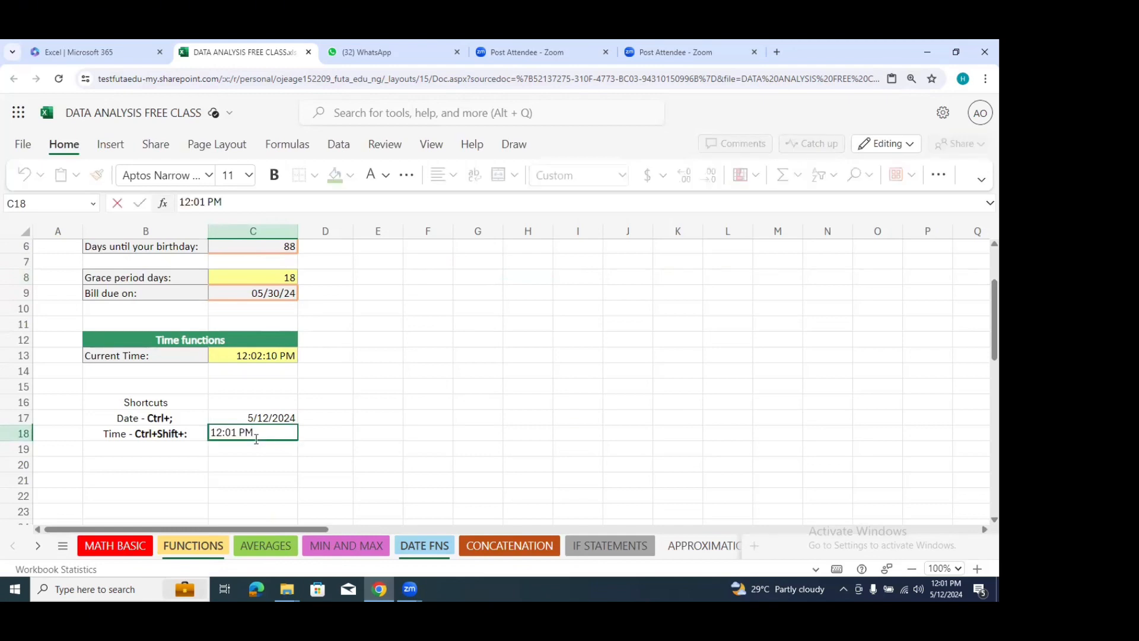
{"action": "left_click", "coordinate": [404, 418]}
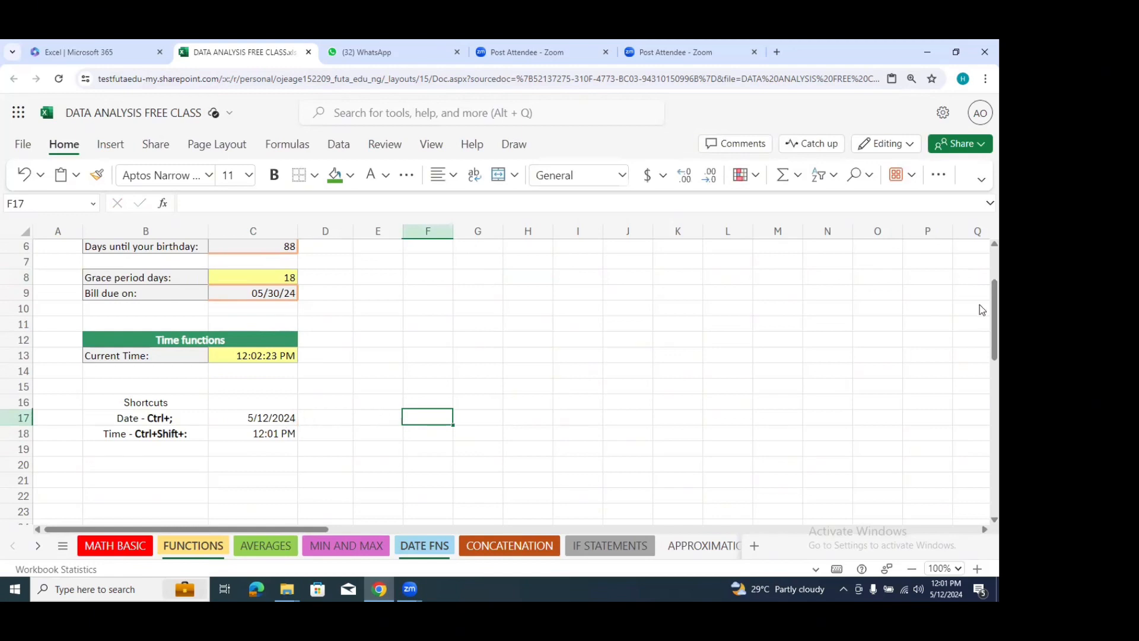
Step: Review the formulas behind today's date in cell C4 and the bill due date in cell C9, leaving both unchanged
{"action": "scroll", "coordinate": [980, 304], "scroll_direction": "up", "scroll_amount": 2}
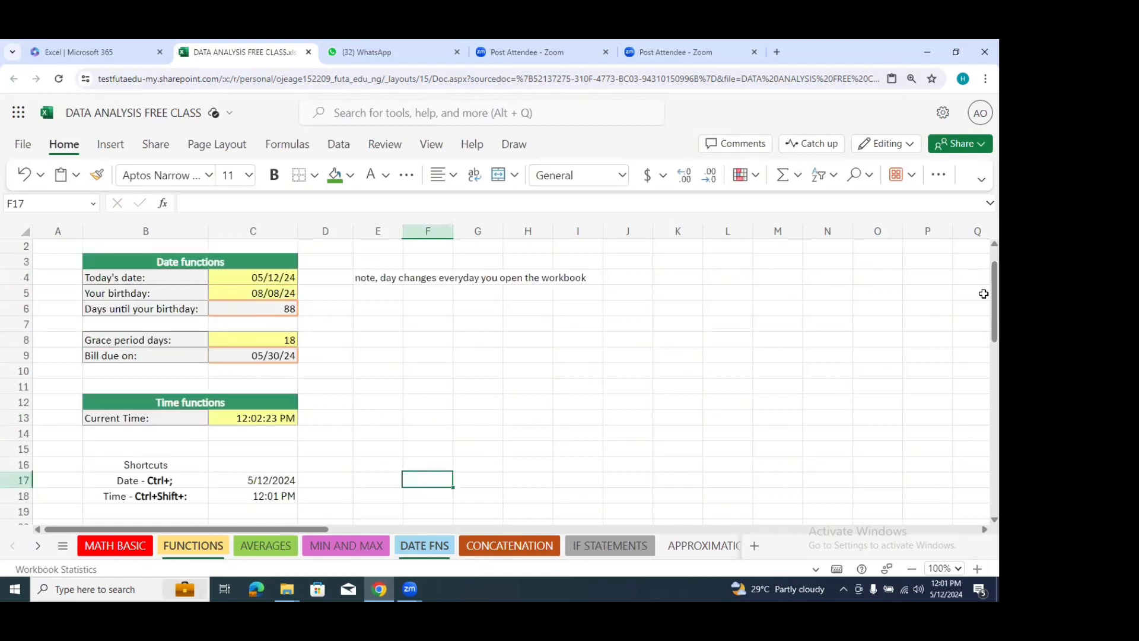
{"action": "left_click", "coordinate": [912, 568]}
{"action": "scroll", "coordinate": [980, 297], "scroll_direction": "down", "scroll_amount": 2}
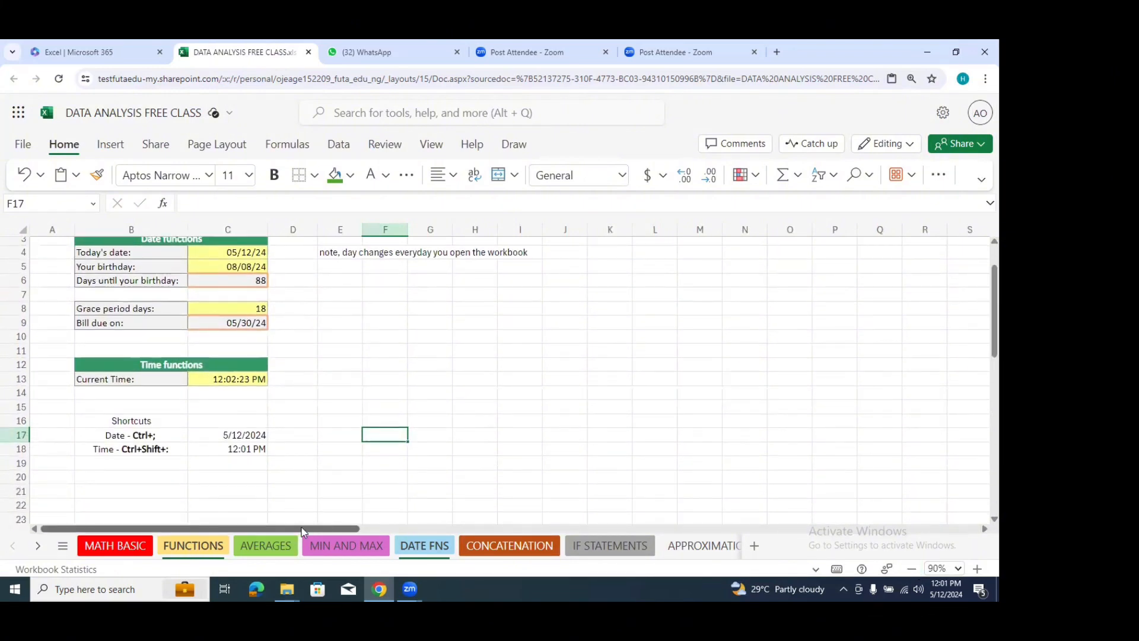
{"action": "scroll", "coordinate": [980, 273], "scroll_direction": "up", "scroll_amount": 1}
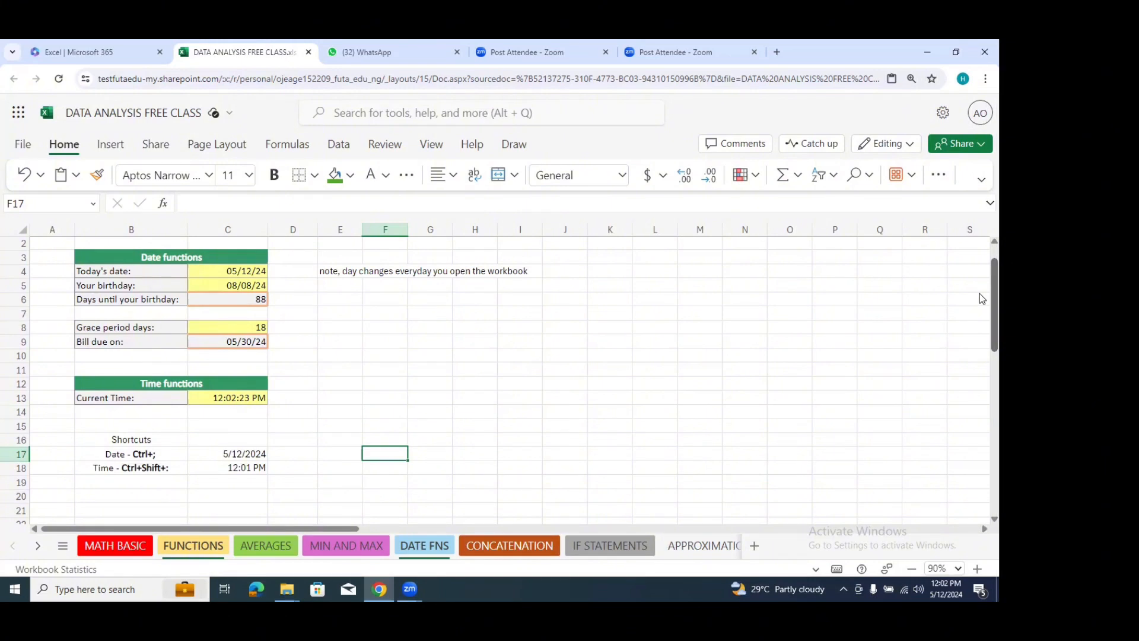
{"action": "left_click", "coordinate": [443, 285]}
{"action": "left_click", "coordinate": [248, 271]}
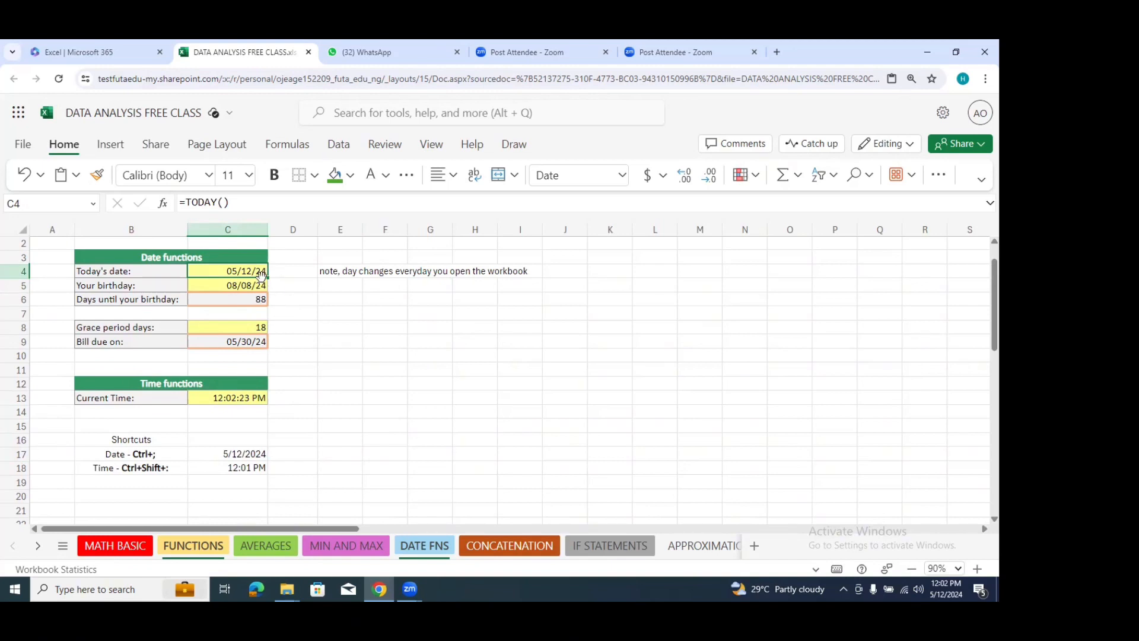
{"action": "left_click", "coordinate": [250, 341]}
{"action": "left_click", "coordinate": [223, 205]}
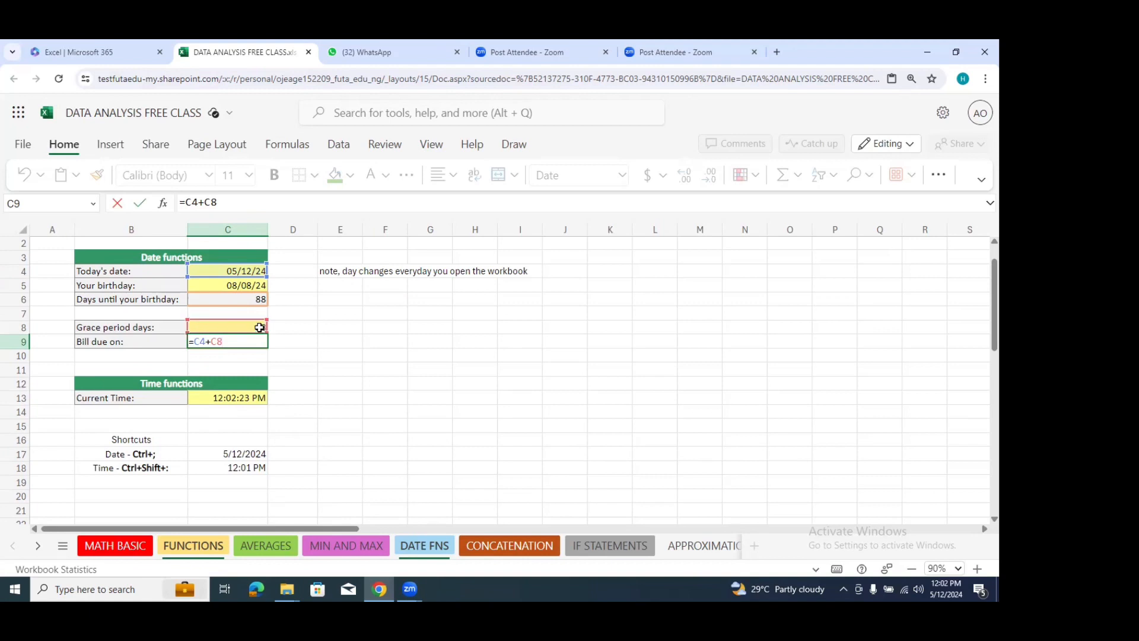
{"action": "left_click", "coordinate": [283, 343]}
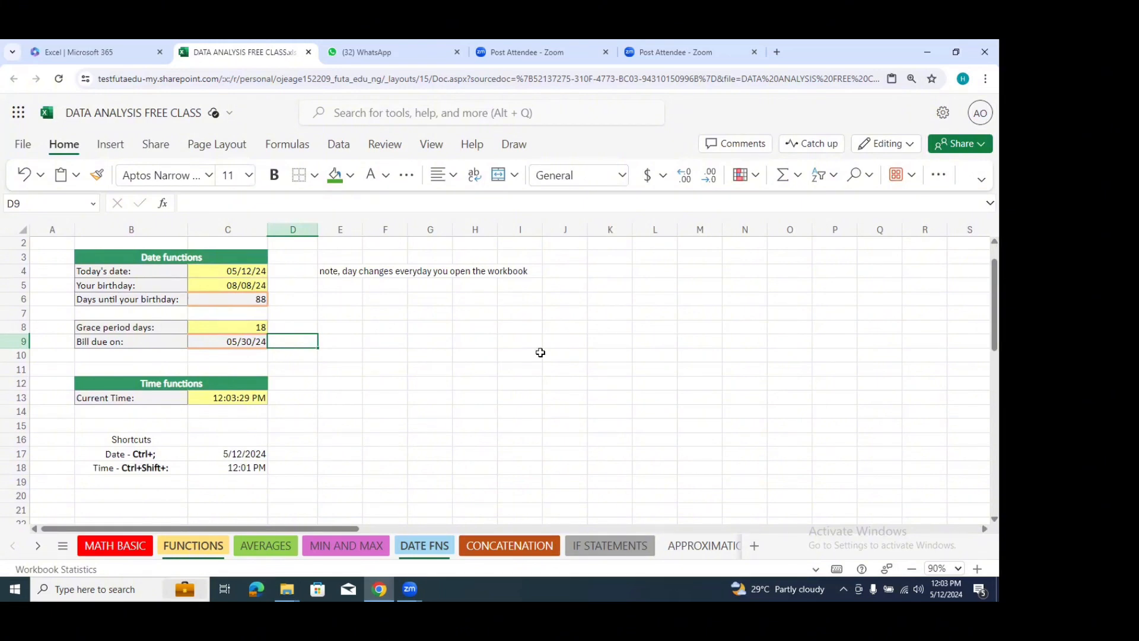
{"action": "left_click", "coordinate": [367, 294]}
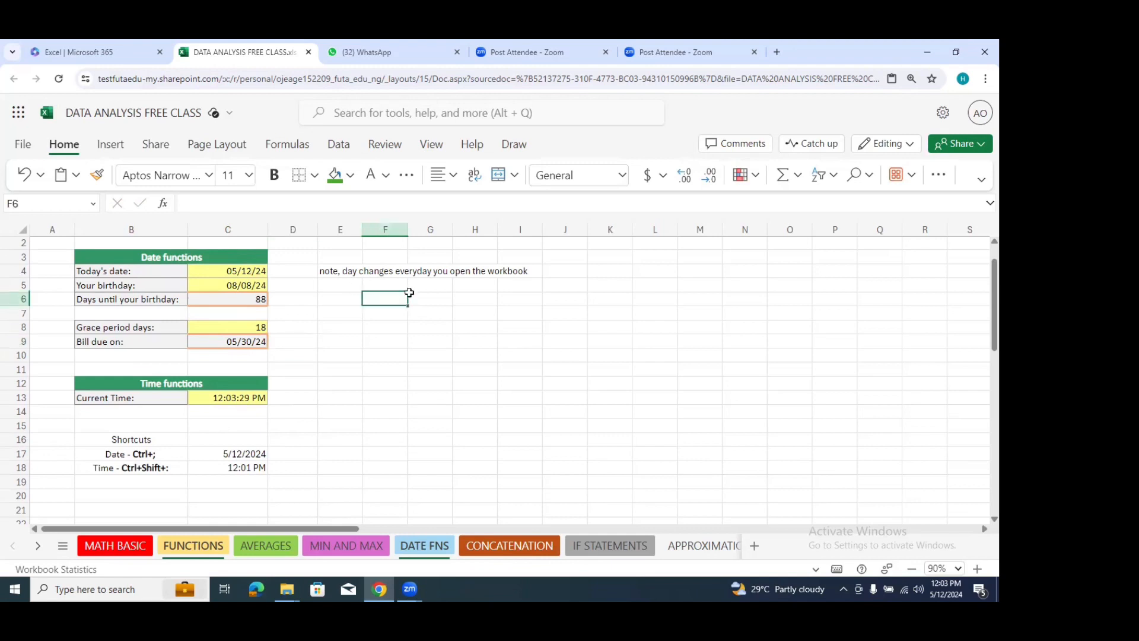